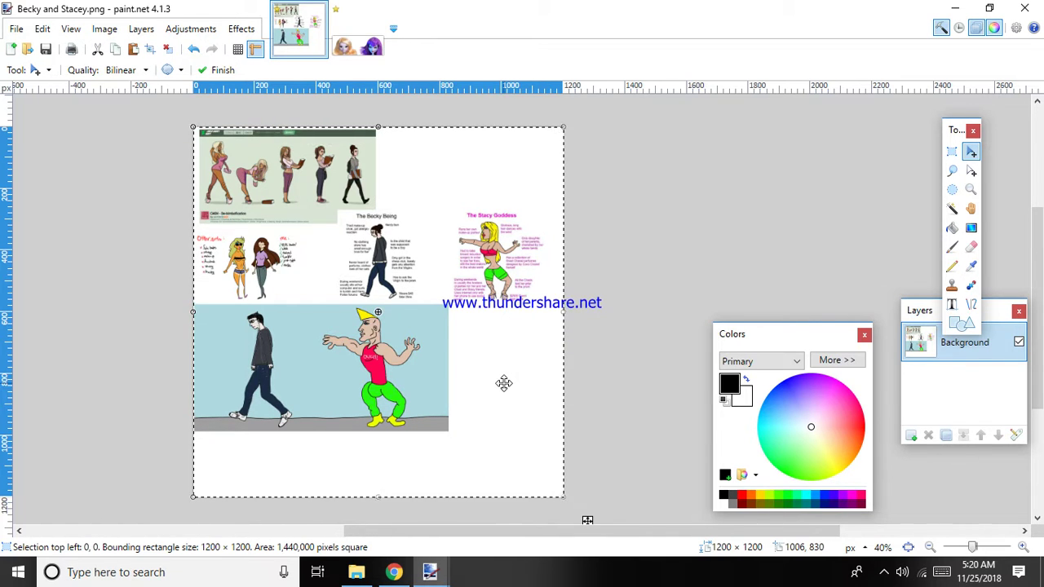
Step: Switch to Chrome and examine the faces of the pink-haired two-faced doll up close in all three views
left_click(395, 573)
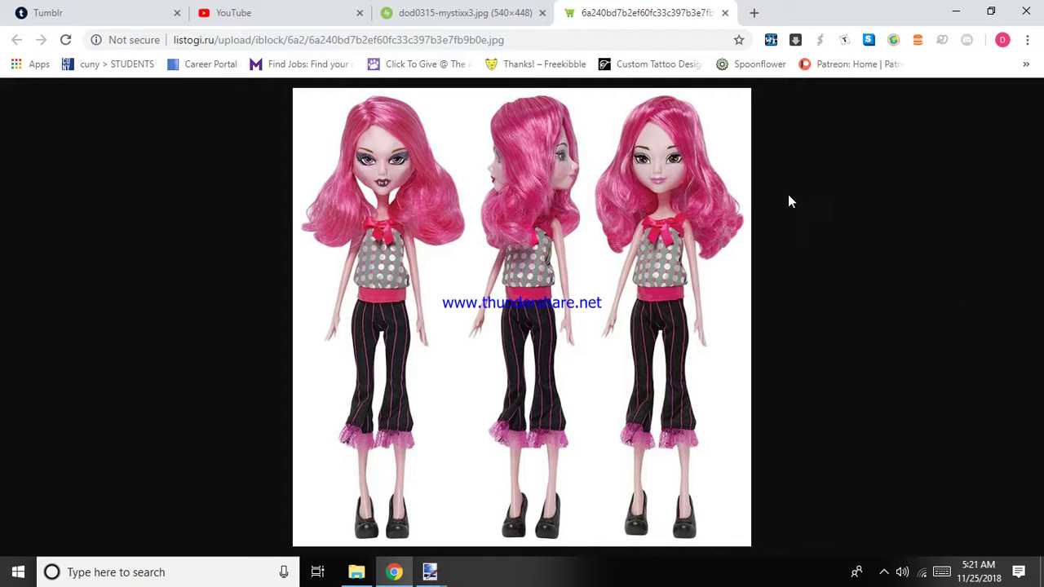
key("ctrl+plus")
key("ctrl+plus")
key("ctrl+plus")
key("ctrl+plus")
key("ctrl+plus")
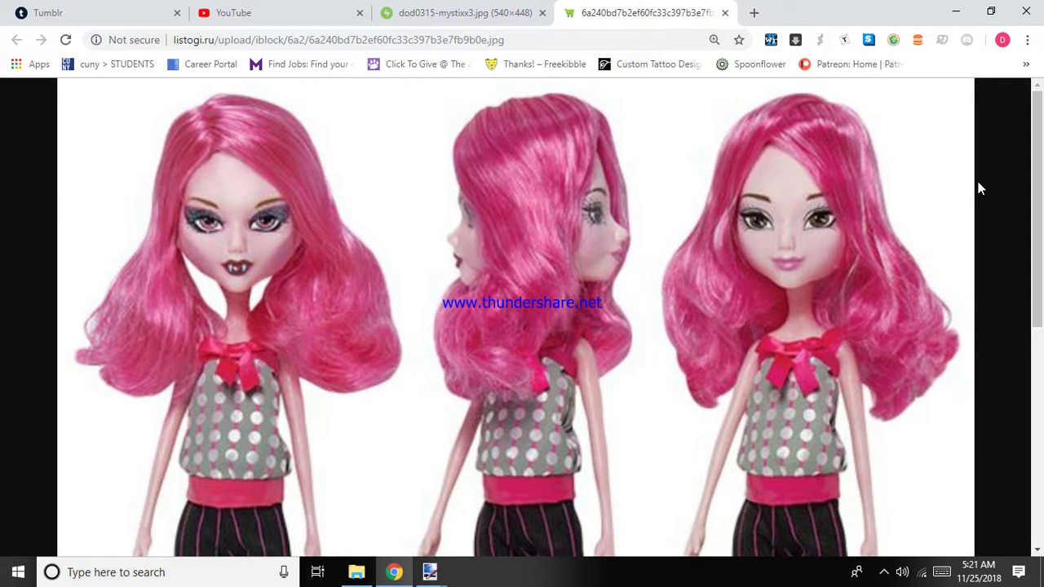
key("ctrl+plus")
key("ctrl+plus")
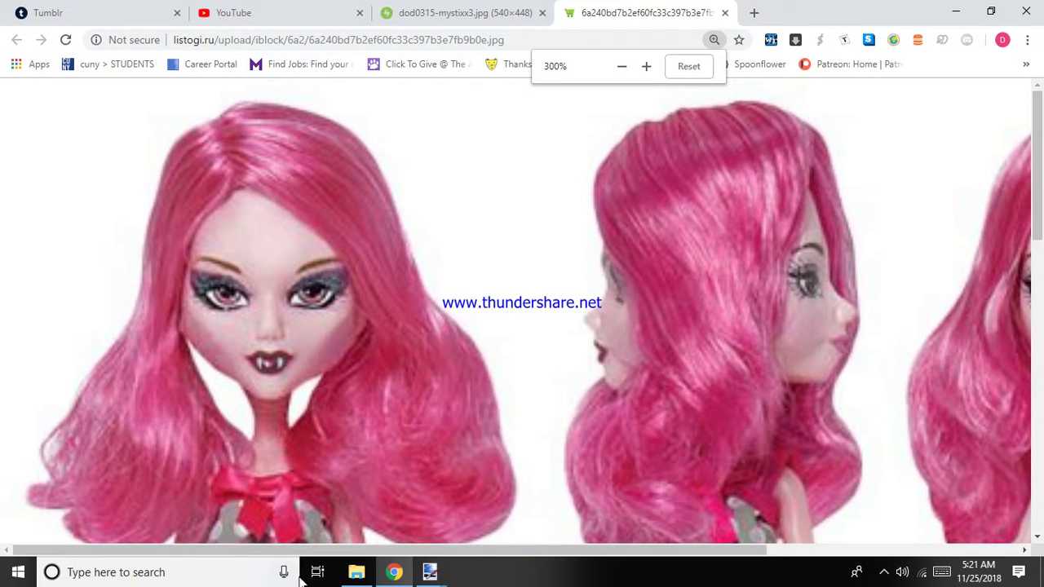
left_click_drag(276, 551, 590, 531)
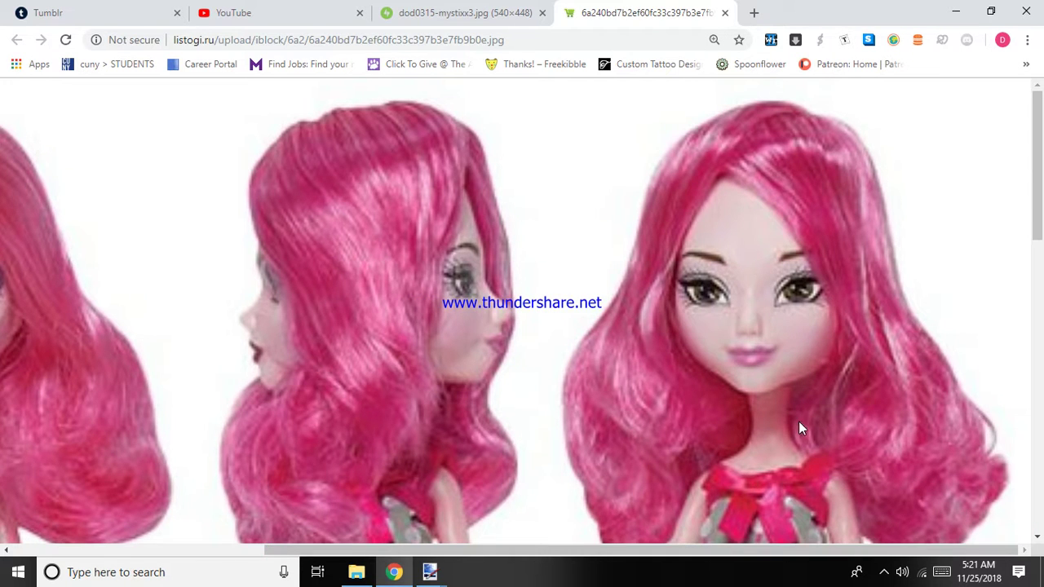
left_click_drag(666, 554, 383, 530)
key("ctrl+minus")
key("ctrl+minus")
key("ctrl+minus")
key("ctrl+minus")
key("ctrl+minus")
key("ctrl+minus")
key("ctrl+minus")
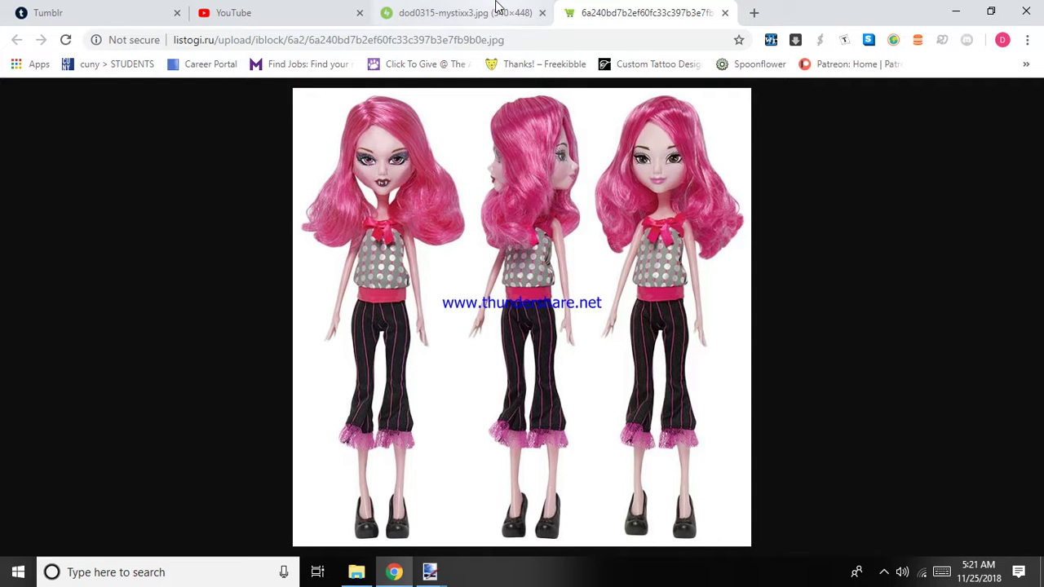
Step: Examine the side view of the bald two-faced doll head in the dod0315-mystixx3.jpg image
left_click(496, 8)
scroll(603, 236, "up", 4, "ctrl")
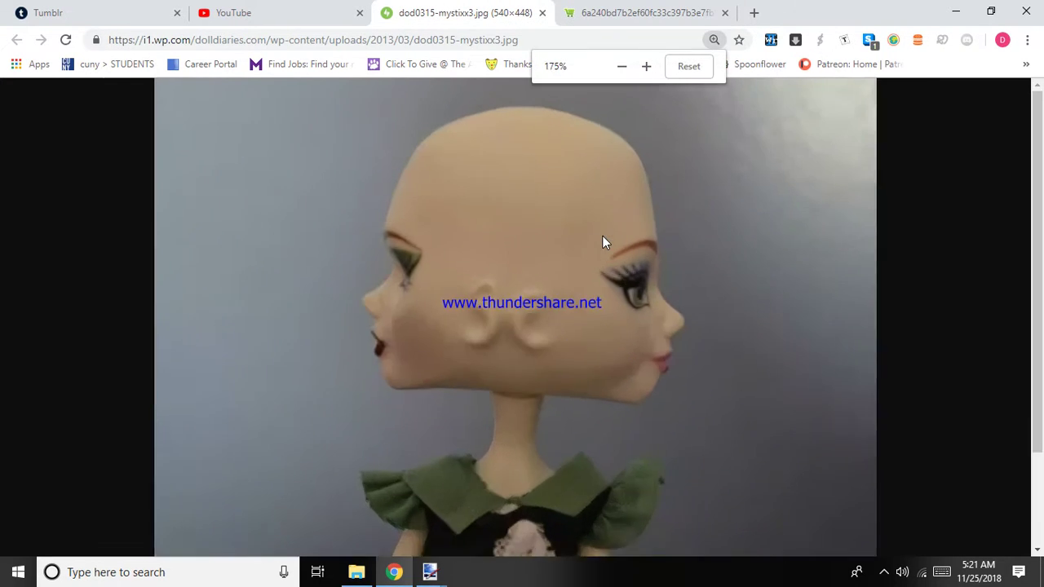
scroll(602, 235, "down", 4, "ctrl")
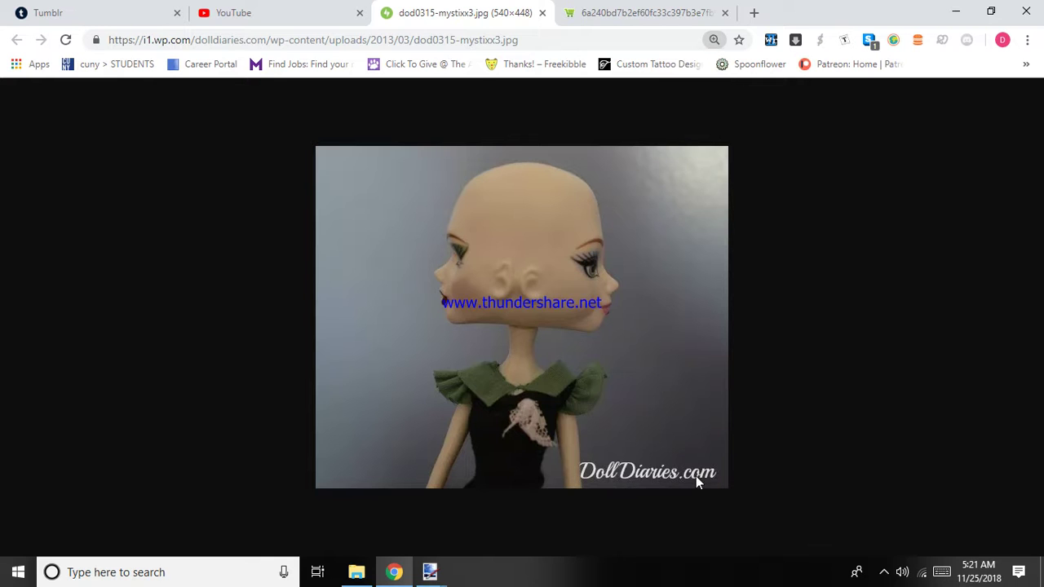
scroll(639, 346, "up", 3, "ctrl")
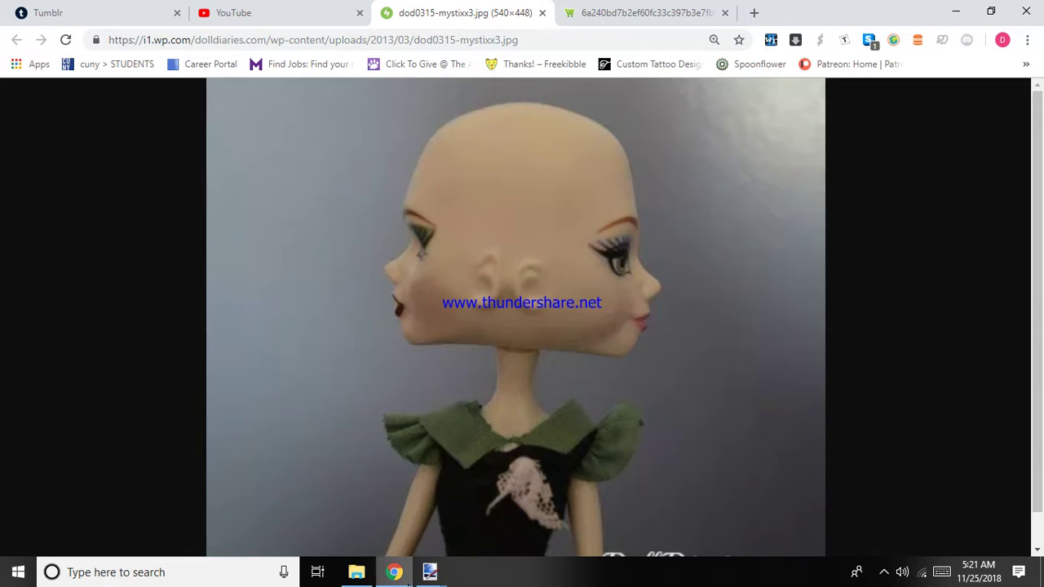
Step: Switch to paint.net and examine the five-figure De-bimbofication strip in Becky and Stacey.png up close
left_click(430, 572)
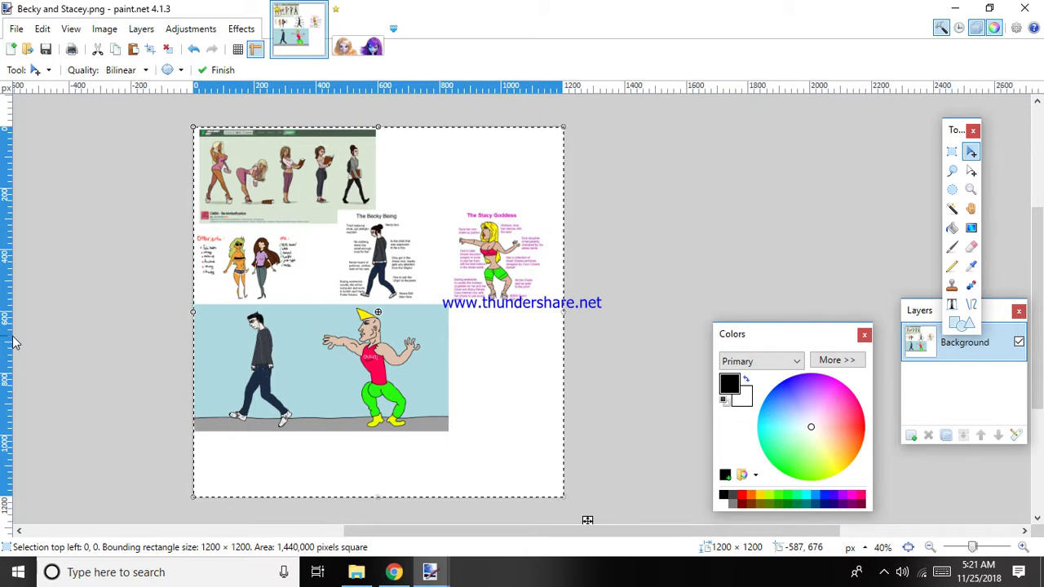
scroll(13, 343, "up", 2)
scroll(14, 343, "up", 3)
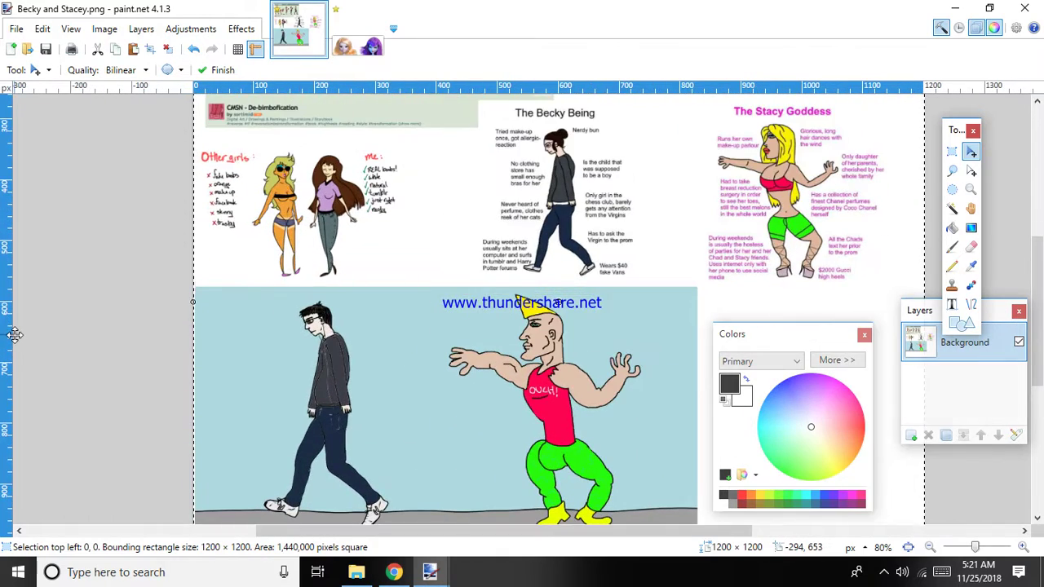
scroll(19, 337, "up", 3)
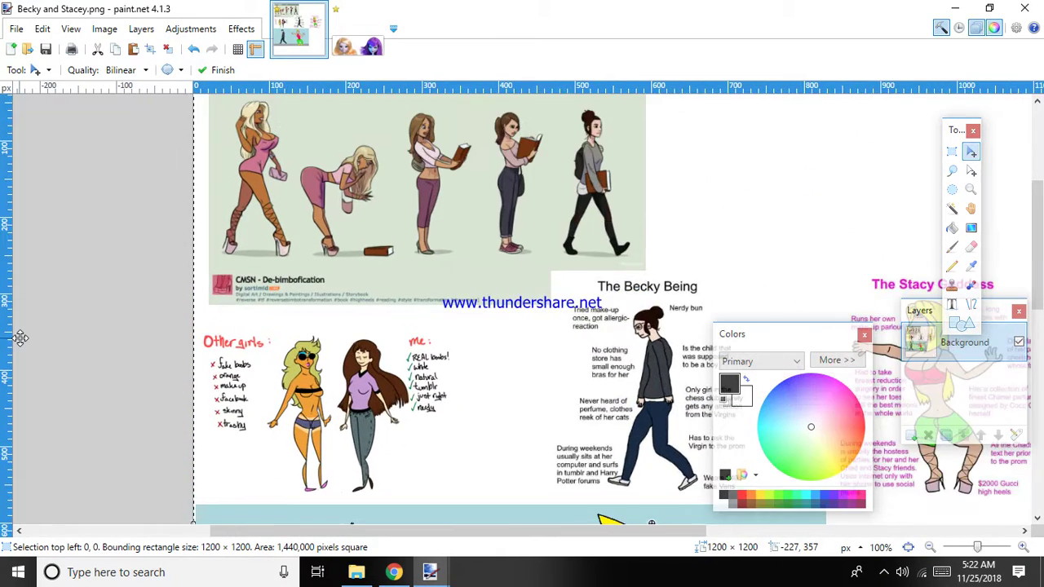
scroll(19, 338, "down", 2)
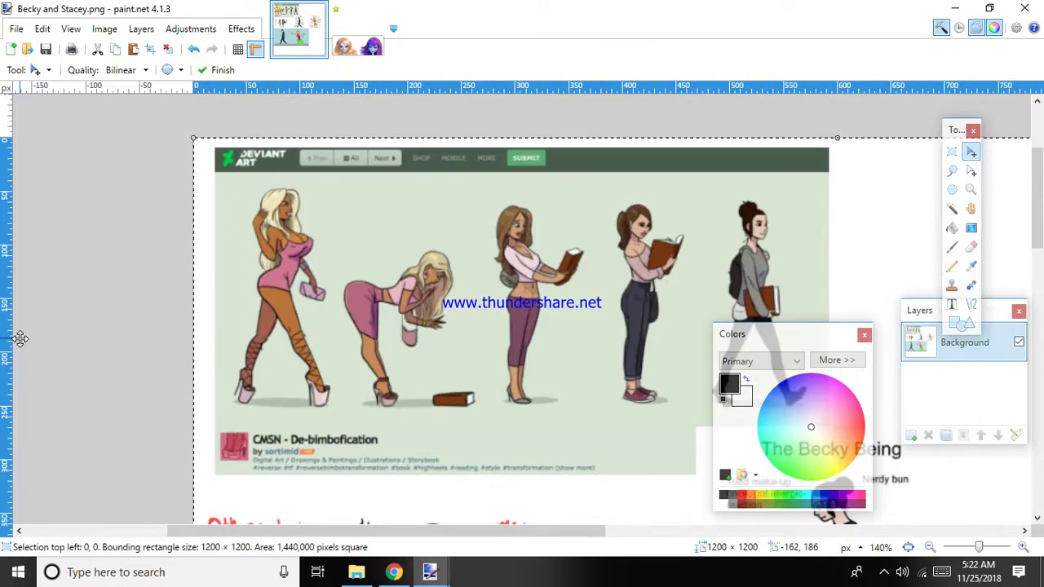
scroll(3, 356, "up", 1)
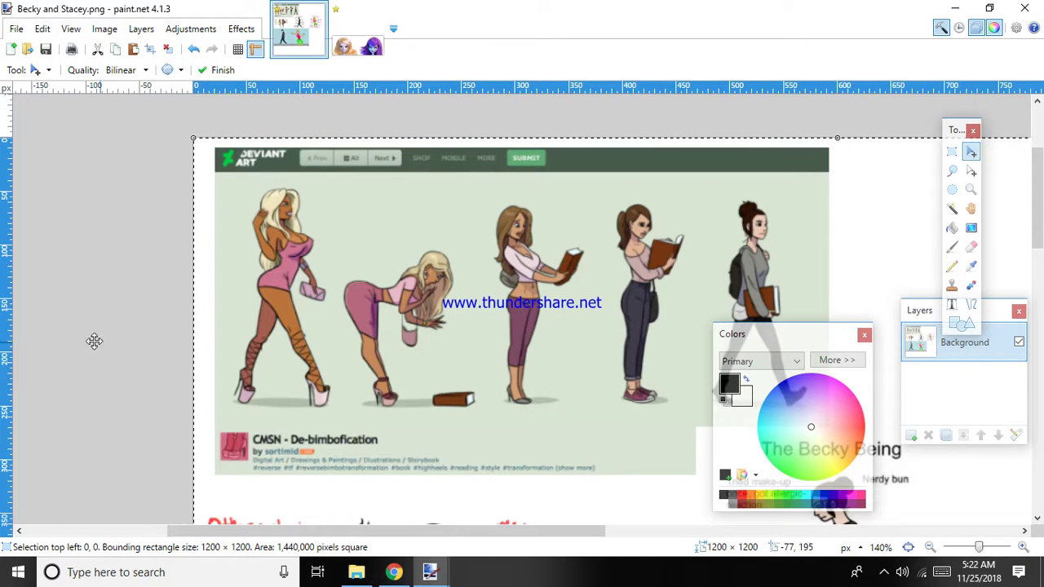
left_click_drag(433, 526, 489, 509)
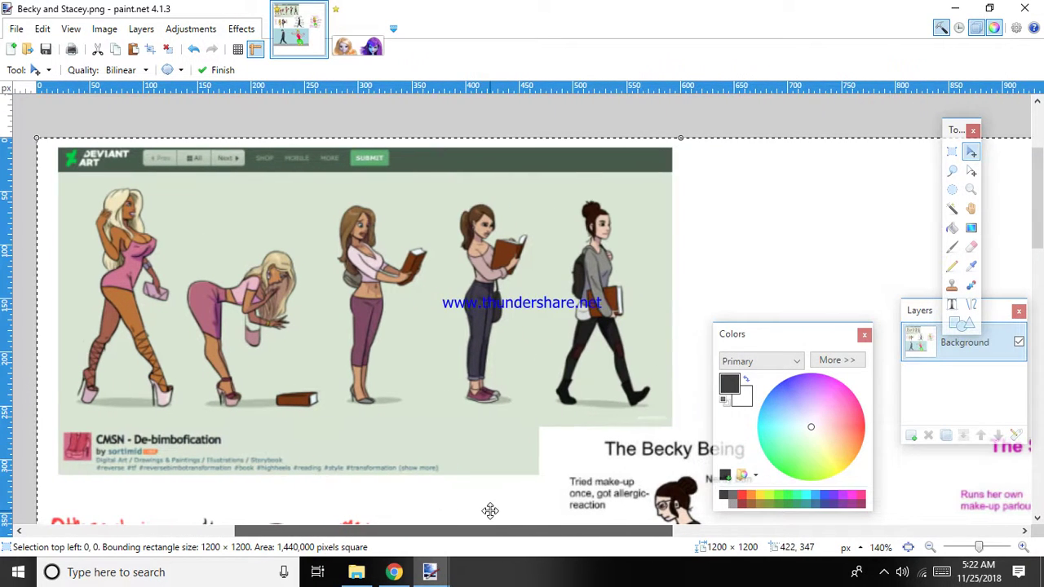
Step: Examine the "Other girls / me" drawing and the captioned Becky Being and Stacy Goddess figures
scroll(429, 452, "down", 3)
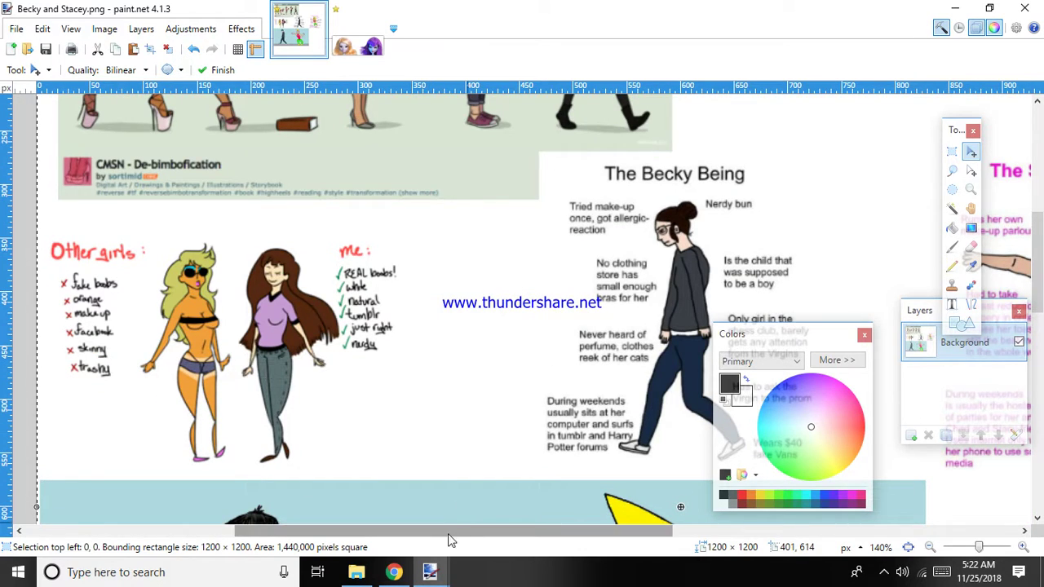
left_click_drag(438, 526, 644, 526)
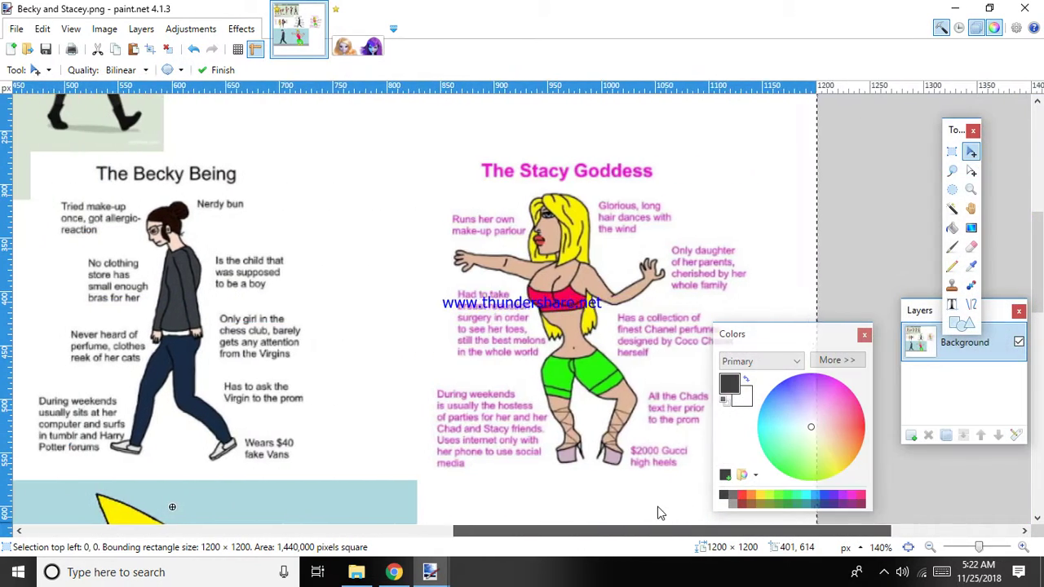
scroll(547, 407, "down", 1)
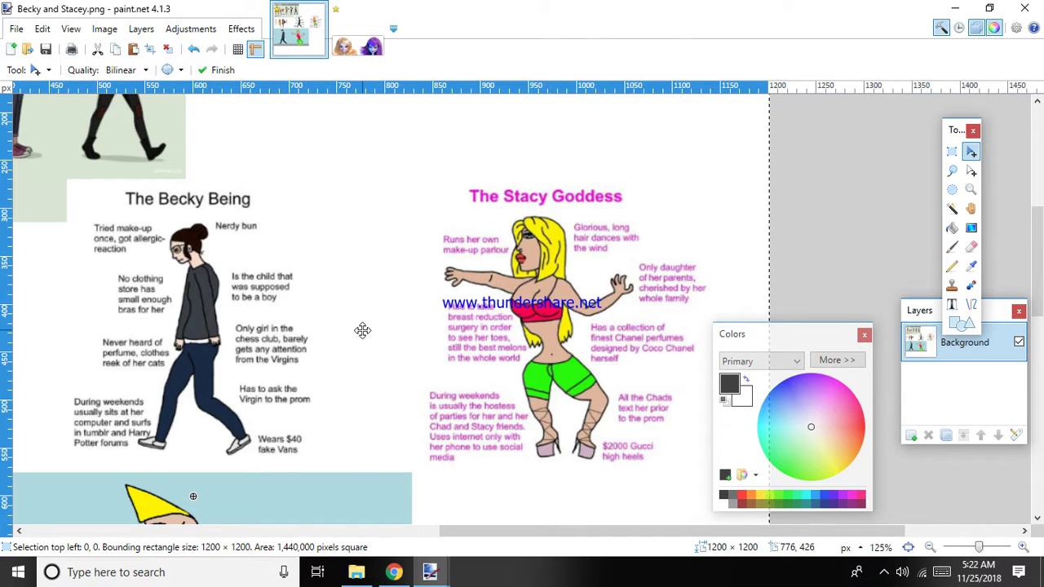
Step: Examine the two male figures on the blue background in the lower part of the collage
scroll(362, 331, "down", 5)
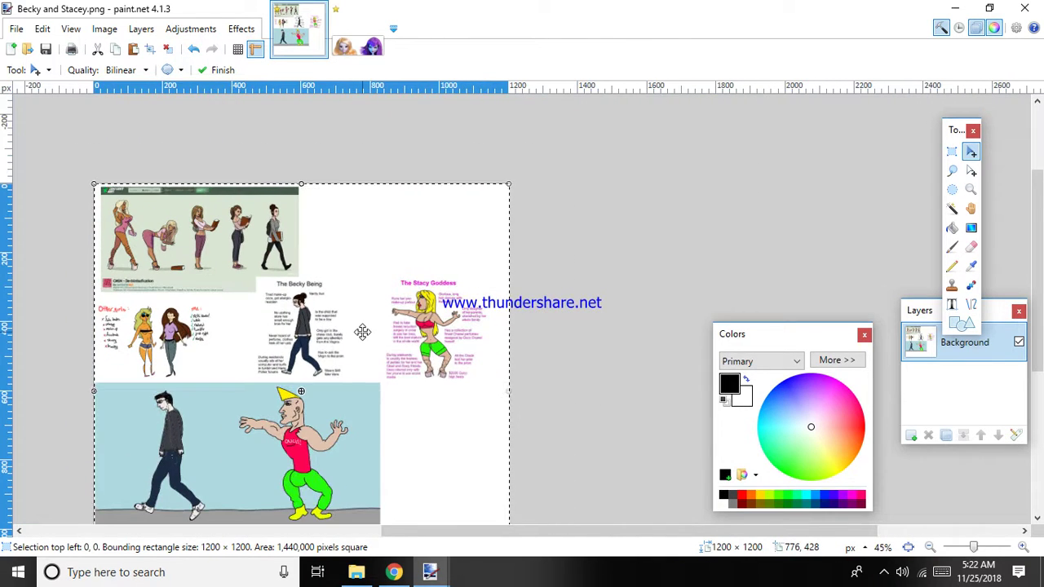
scroll(362, 331, "down", 2)
scroll(3, 352, "up", 5)
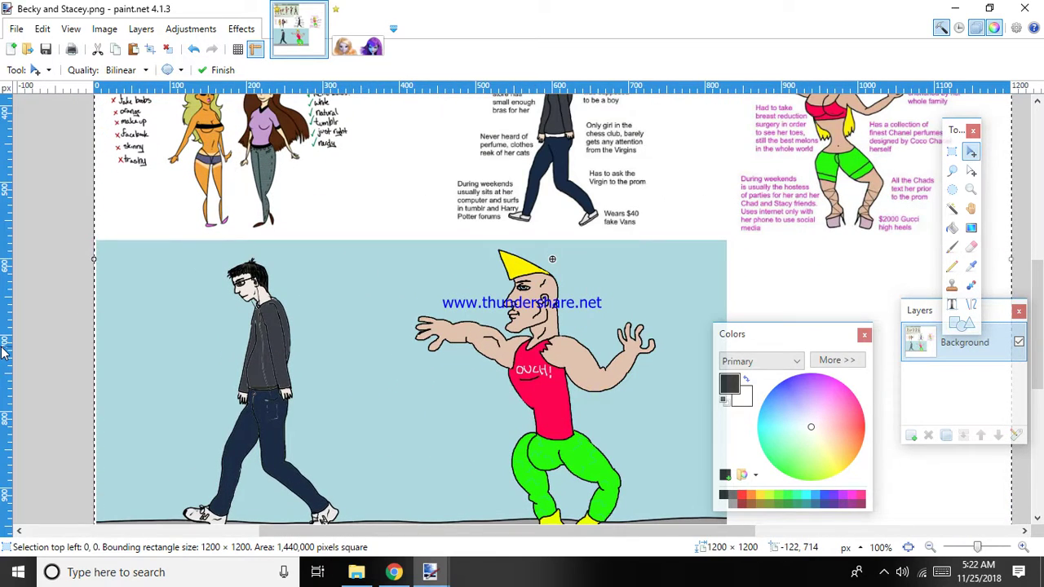
scroll(2, 353, "down", 2)
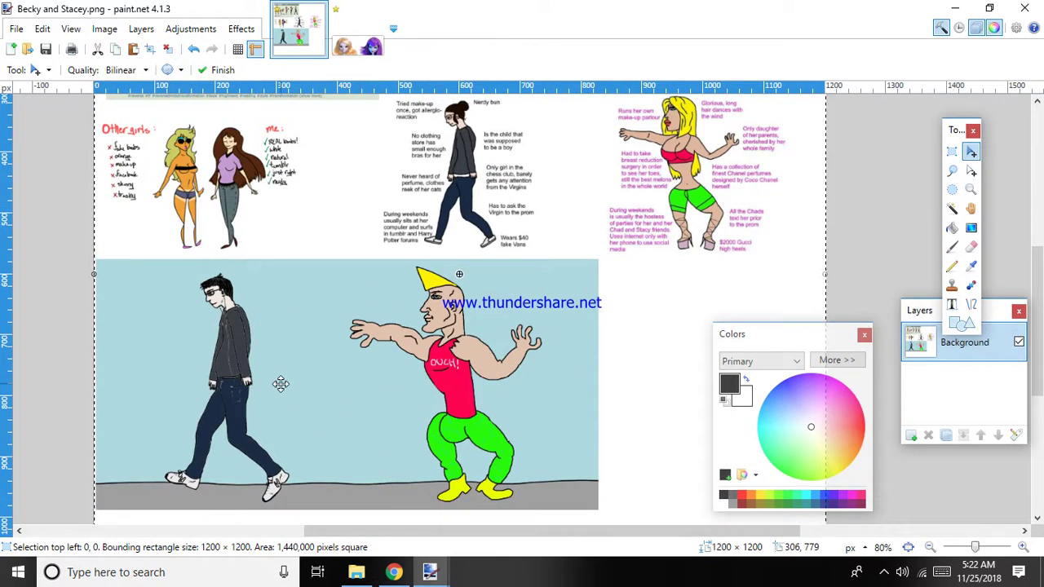
scroll(280, 384, "up", 1)
scroll(280, 384, "down", 2)
scroll(536, 219, "up", 2)
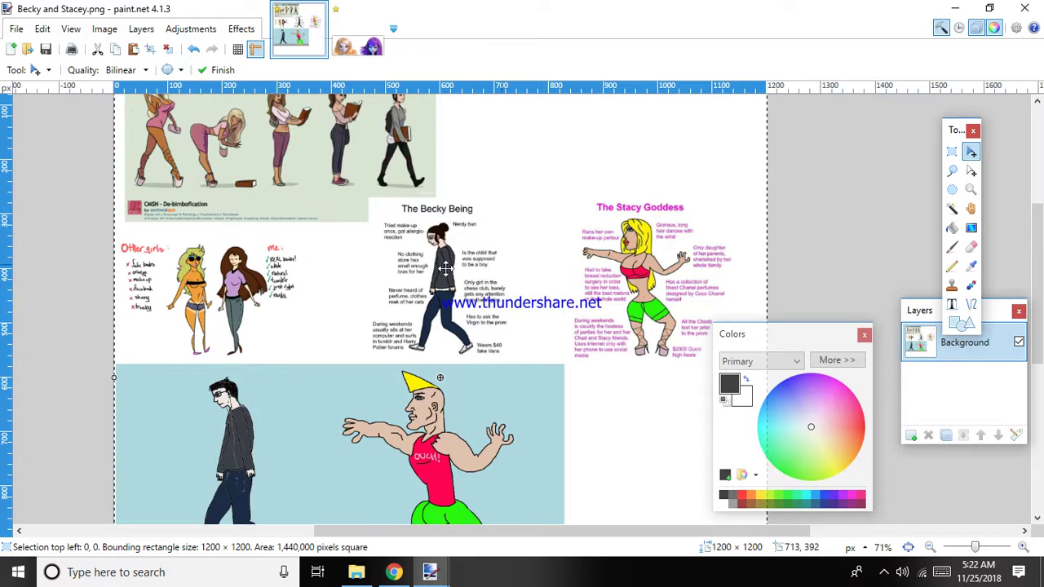
Step: Compare the character drawings across the whole collage, from the De-bimbofication strip down to the blue-background pair
scroll(597, 269, "down", 2)
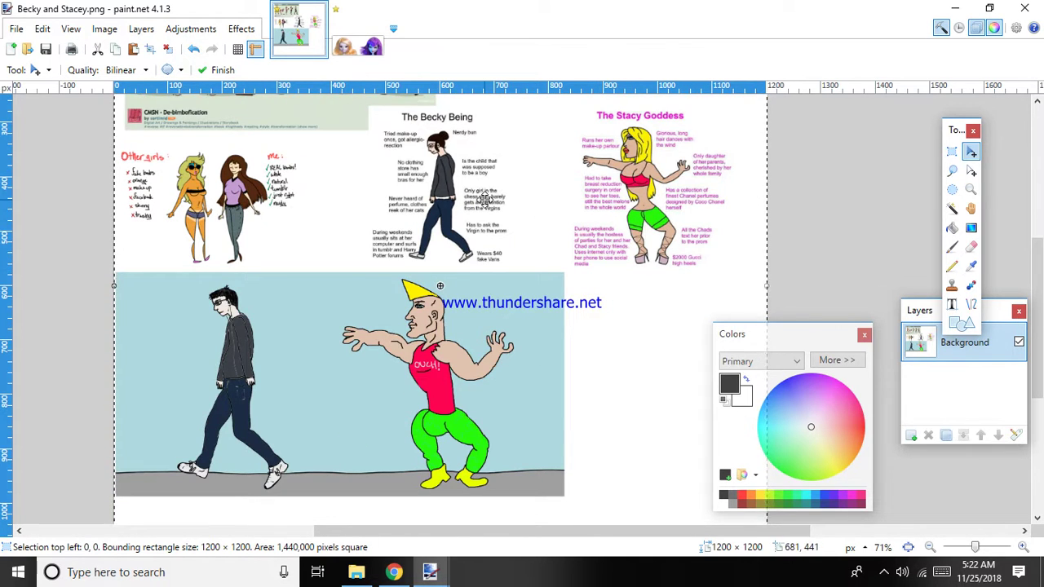
scroll(486, 199, "up", 2)
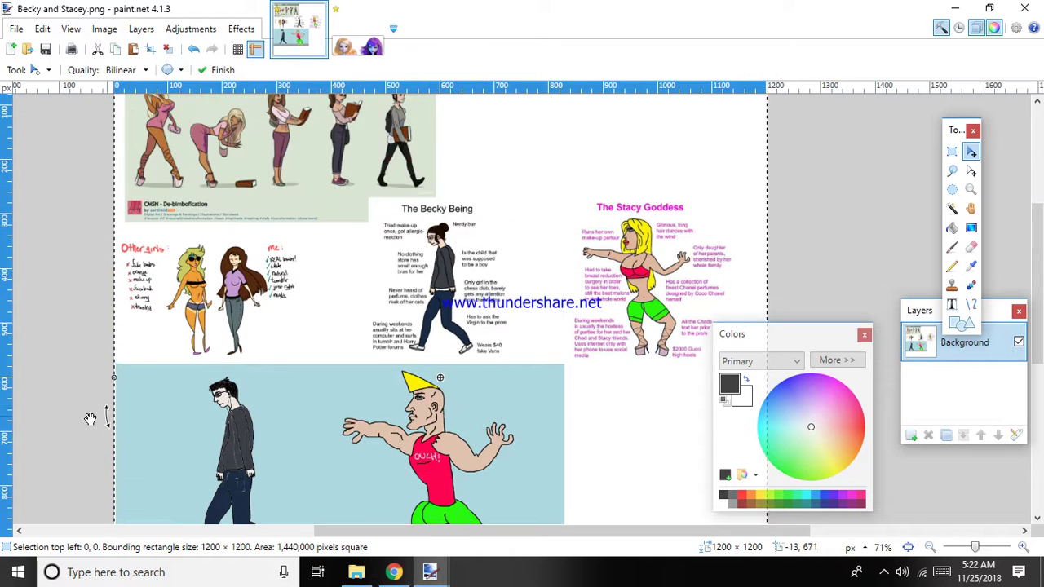
scroll(142, 351, "up", 2)
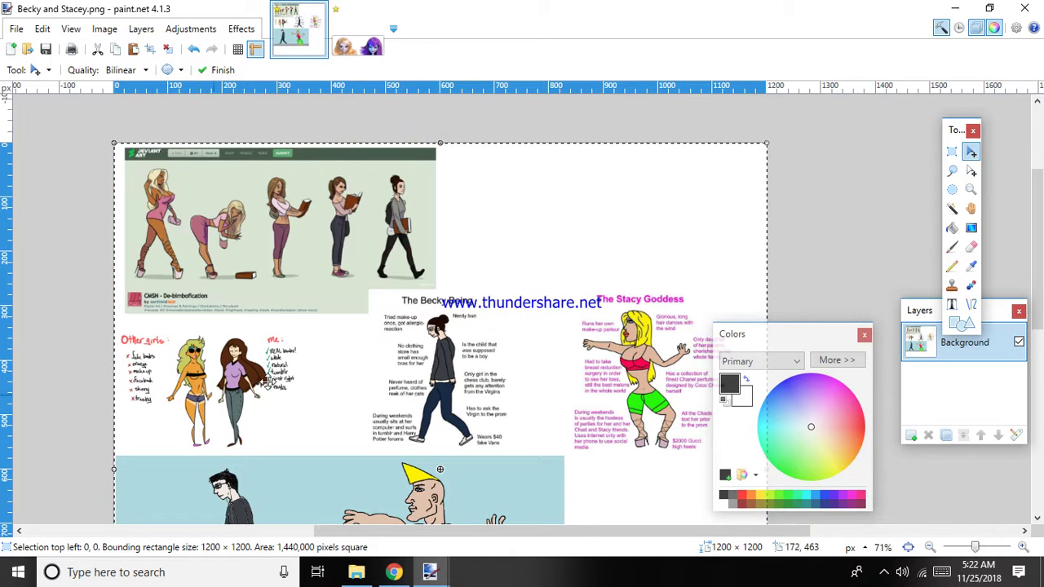
scroll(310, 378, "down", 2)
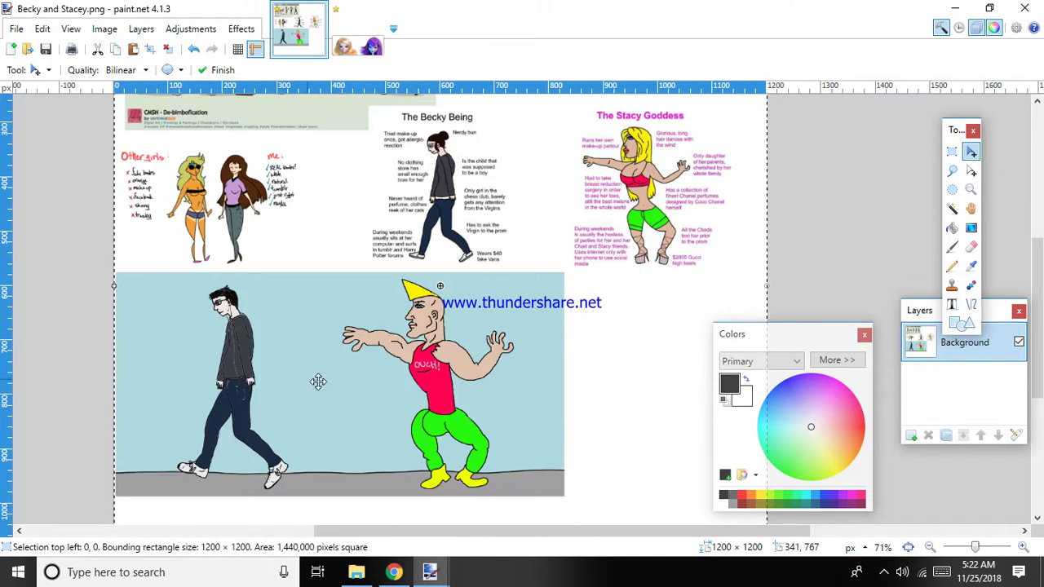
scroll(587, 394, "down", 1)
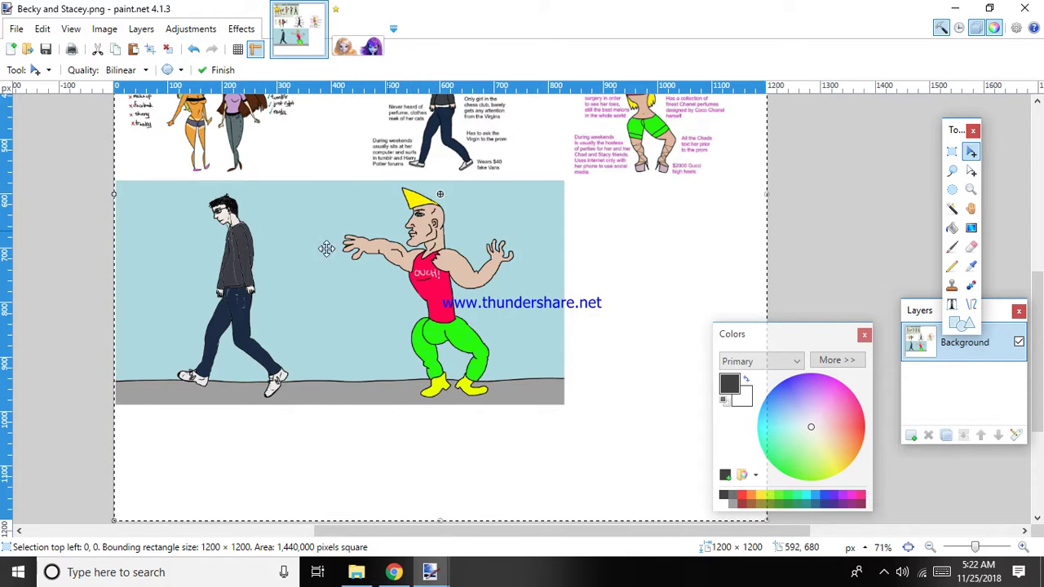
scroll(516, 340, "up", 2)
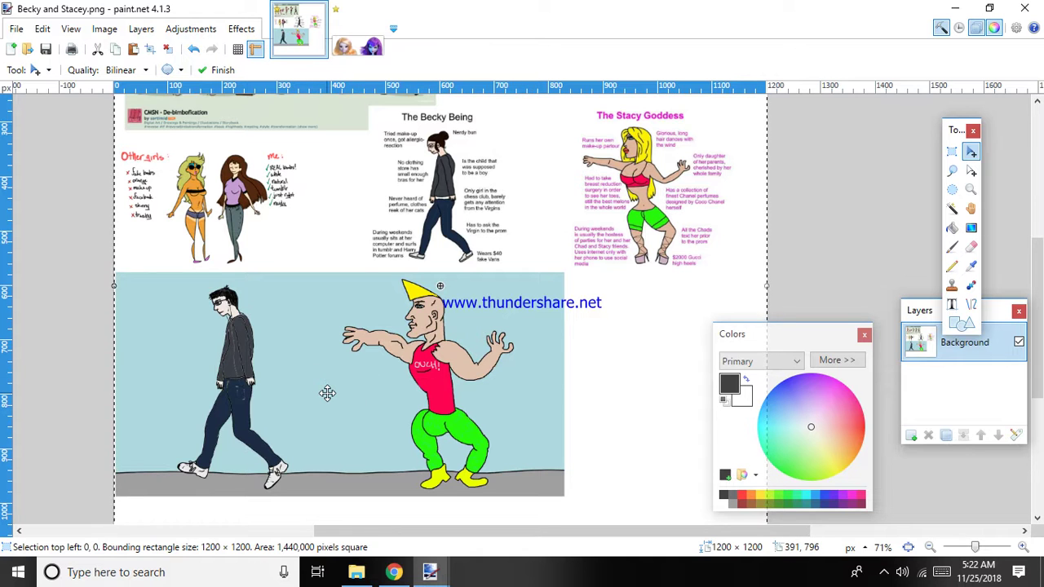
scroll(326, 393, "up", 2)
scroll(326, 393, "up", 2)
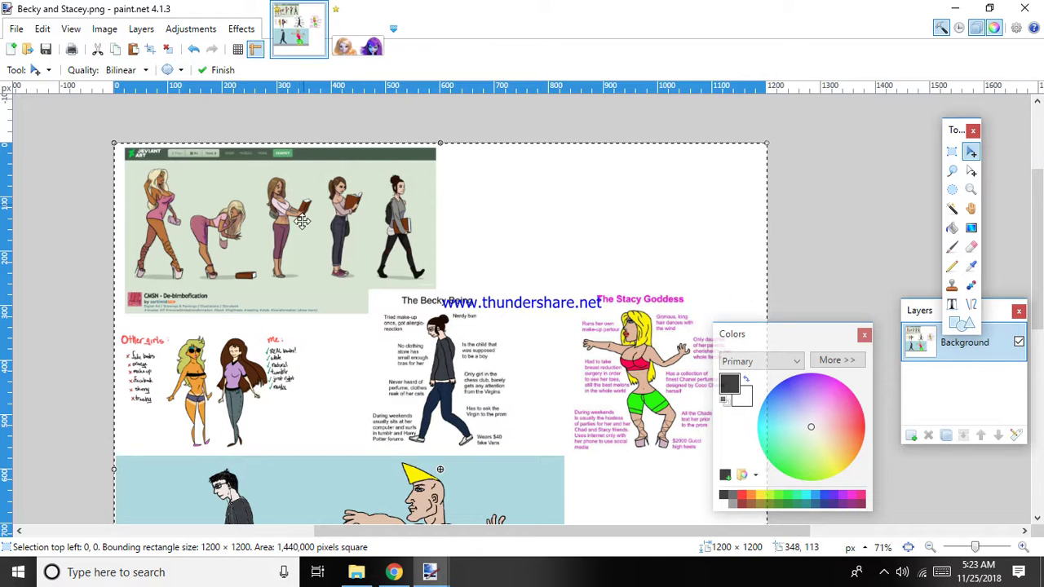
scroll(423, 246, "down", 2)
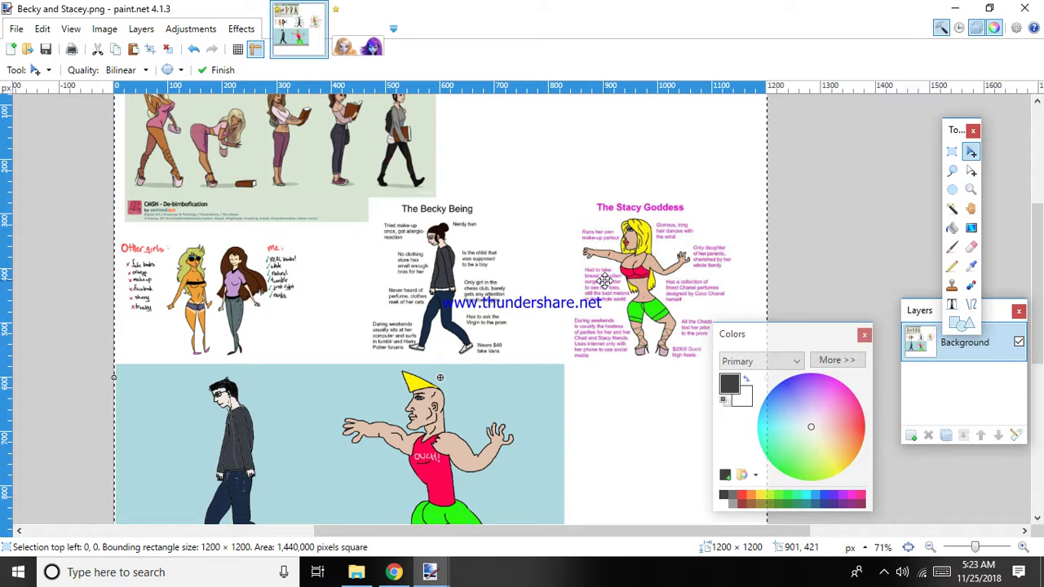
scroll(600, 324, "right", 2)
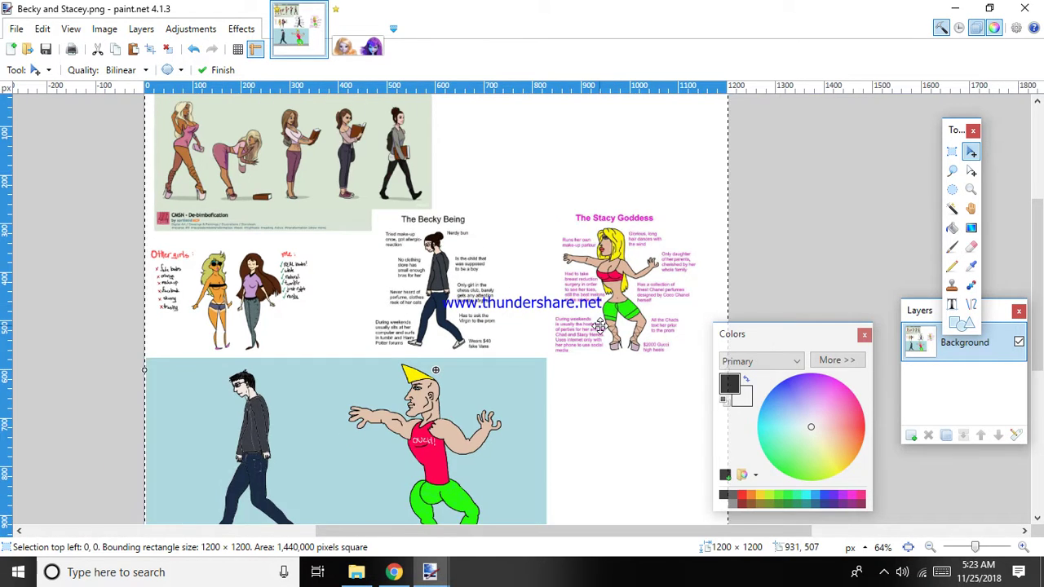
scroll(600, 324, "up", 3)
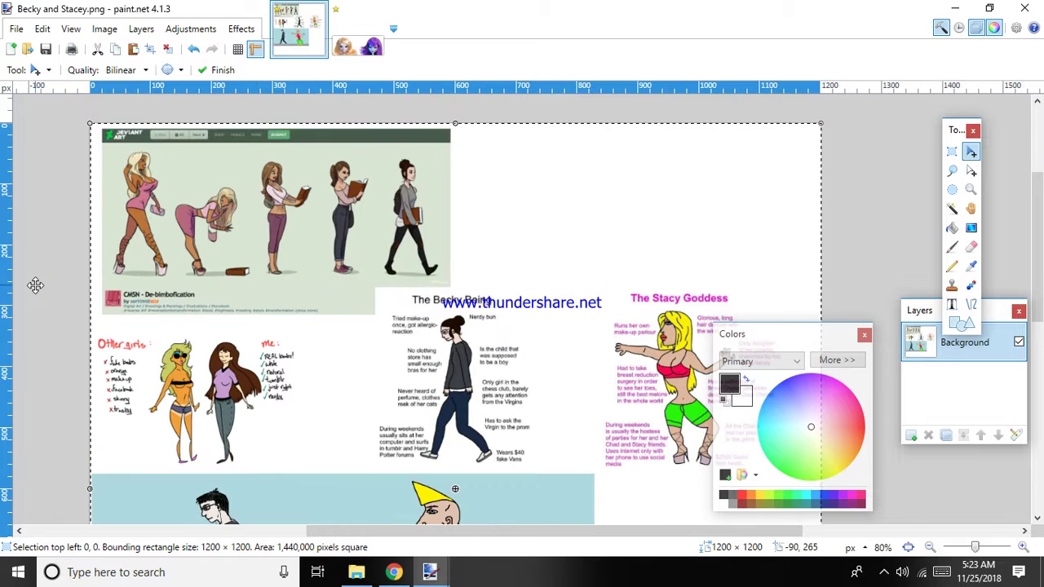
scroll(35, 286, "up", 1)
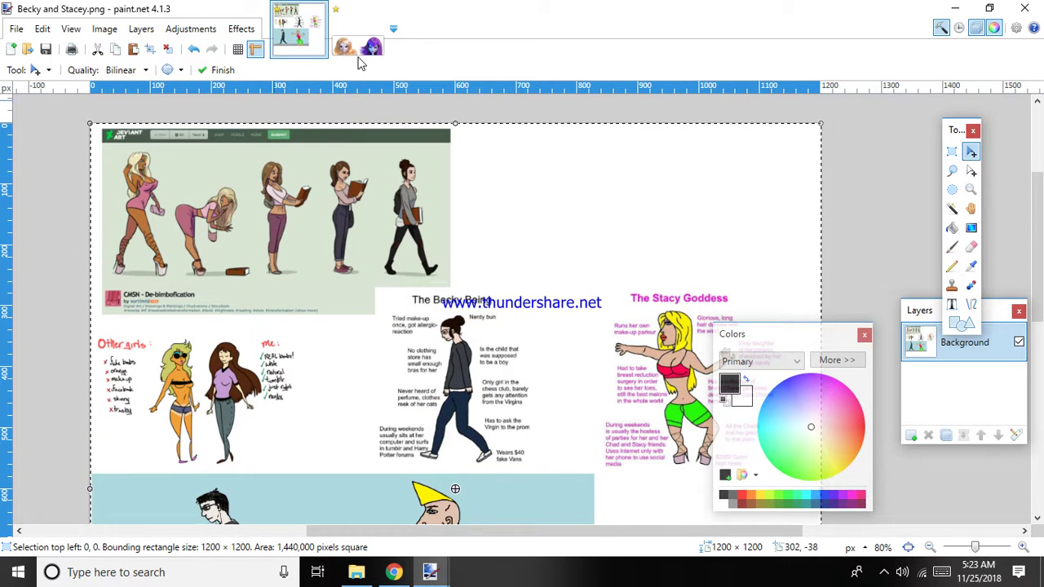
Step: Switch to the untitled image and examine the blonde and purple-haired doll heads up close
left_click(357, 37)
scroll(576, 389, "down", 2)
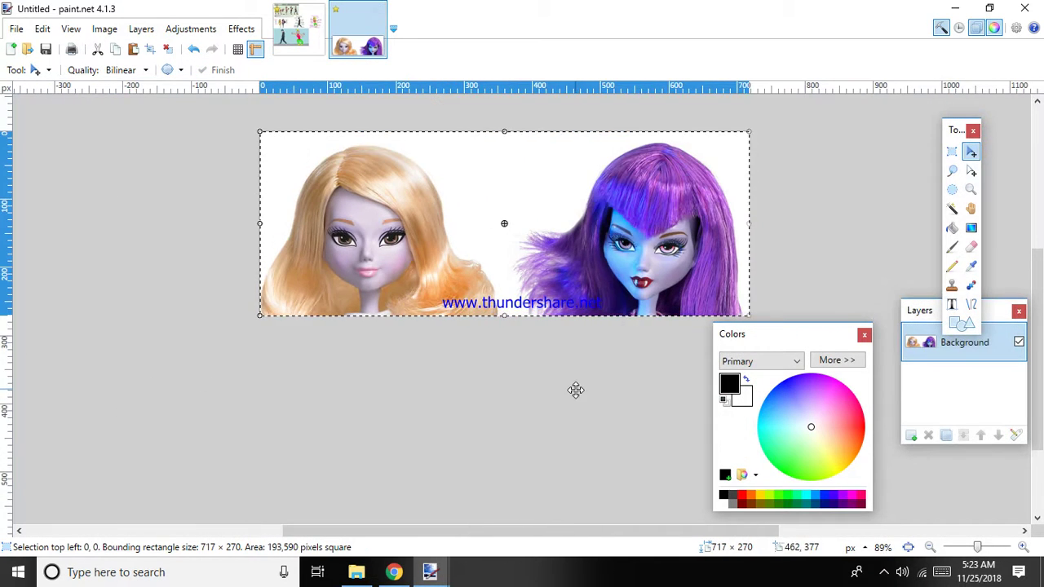
scroll(571, 392, "up", 3)
scroll(347, 249, "up", 2)
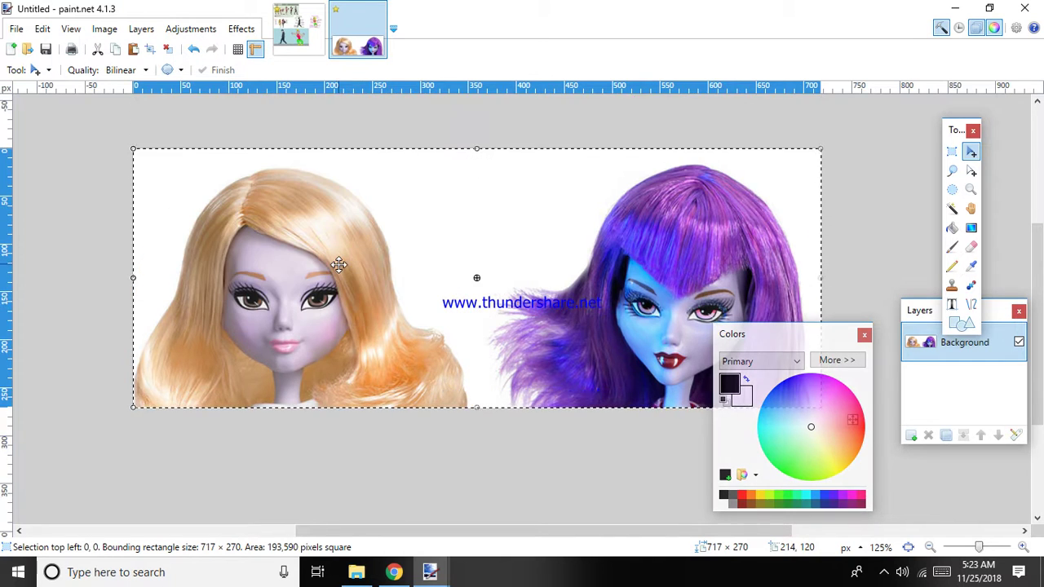
scroll(166, 289, "down", 1)
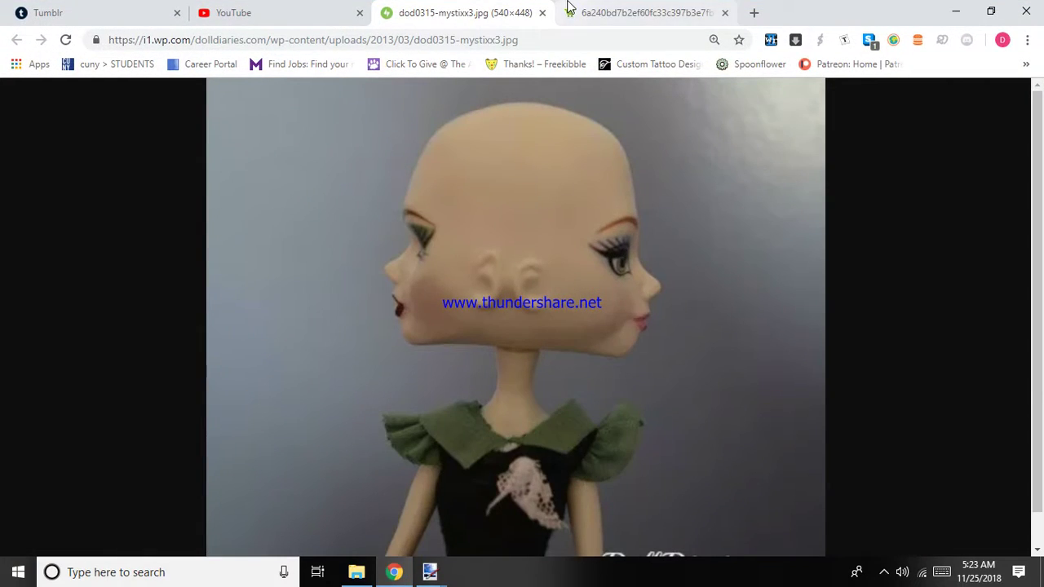
Step: Close the two open picture tabs and load google.com in a new tab
key("ctrl+w")
key("ctrl+w")
key("ctrl+t")
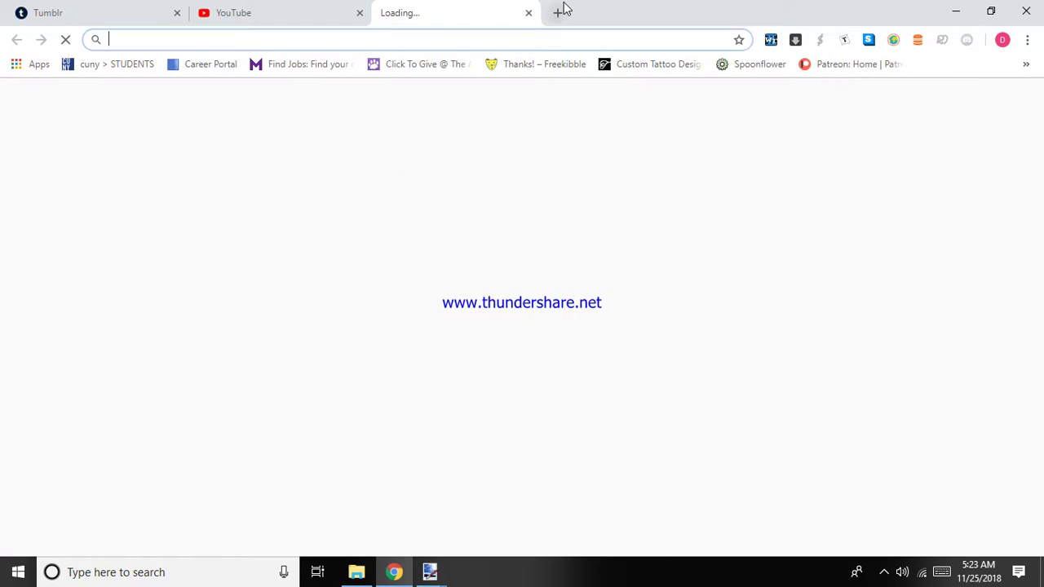
type("google.com")
key("Return")
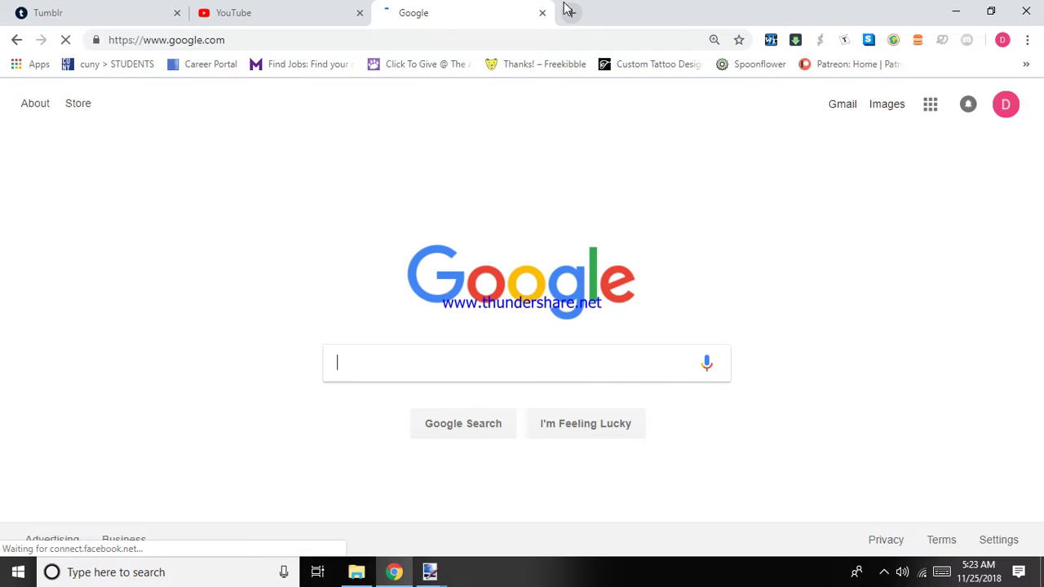
Step: Search Google for "becky and stacy" and show the image results
type("becky and sta")
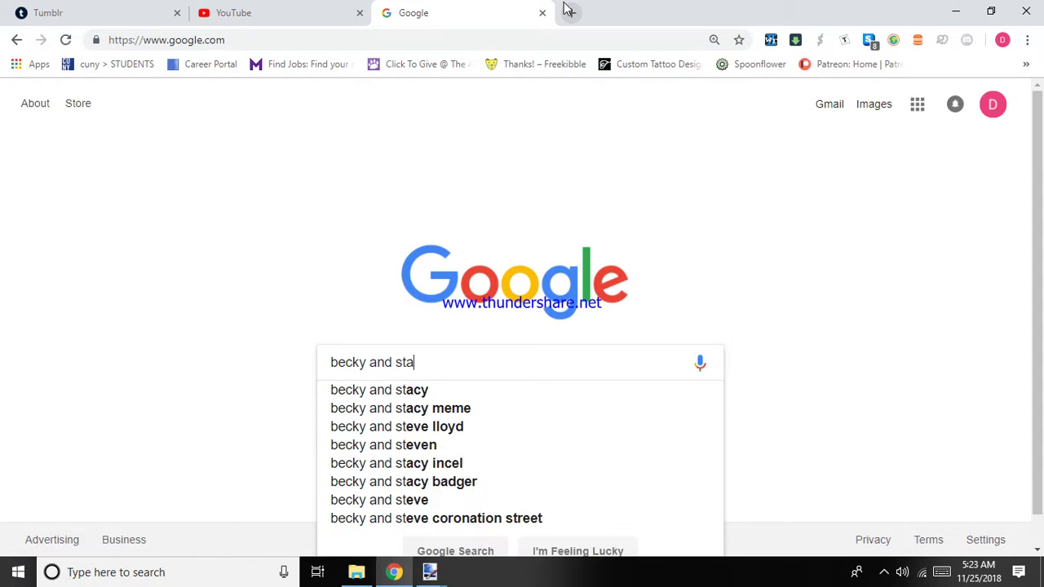
type("cy")
key("Return")
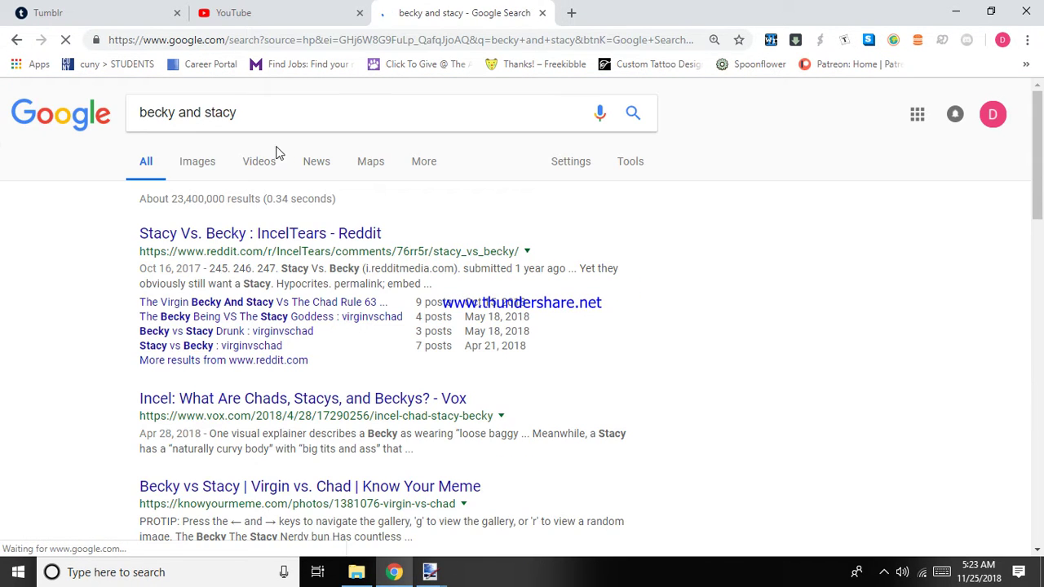
left_click(210, 166)
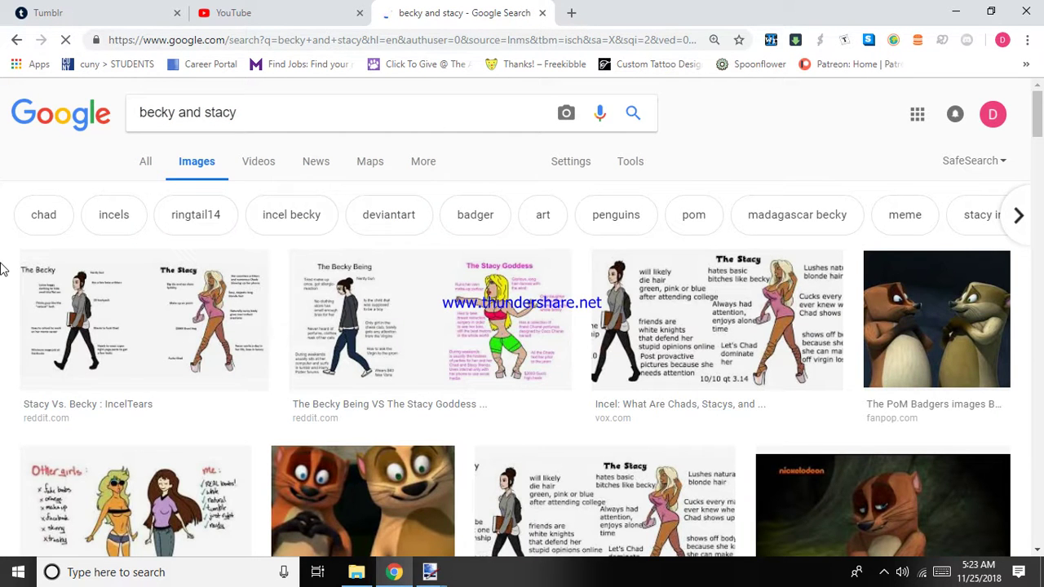
Step: Browse the "becky and stacy" image results for character drawings and return to the first row
scroll(4, 269, "down", 2)
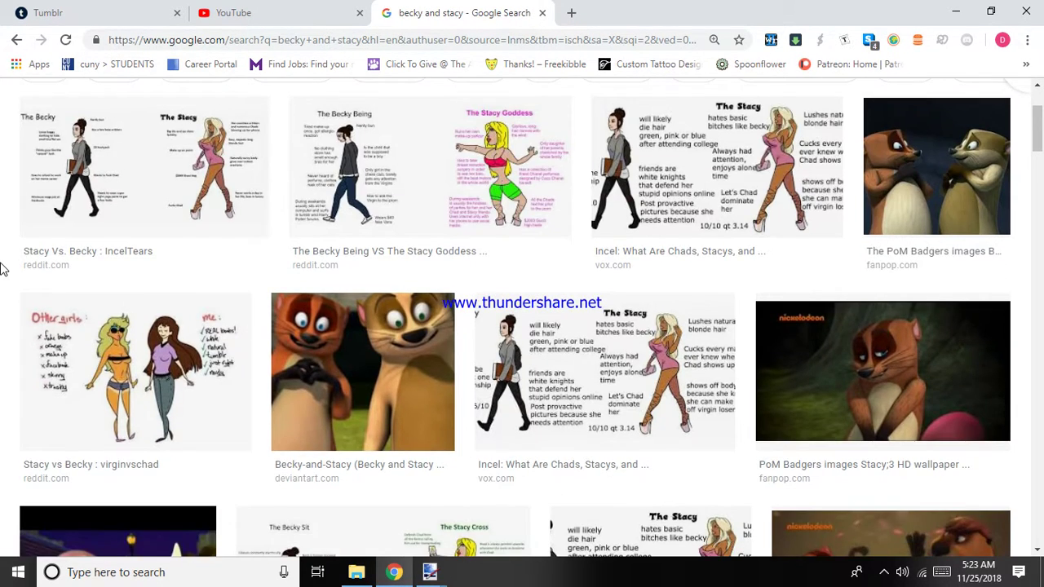
scroll(4, 269, "down", 4)
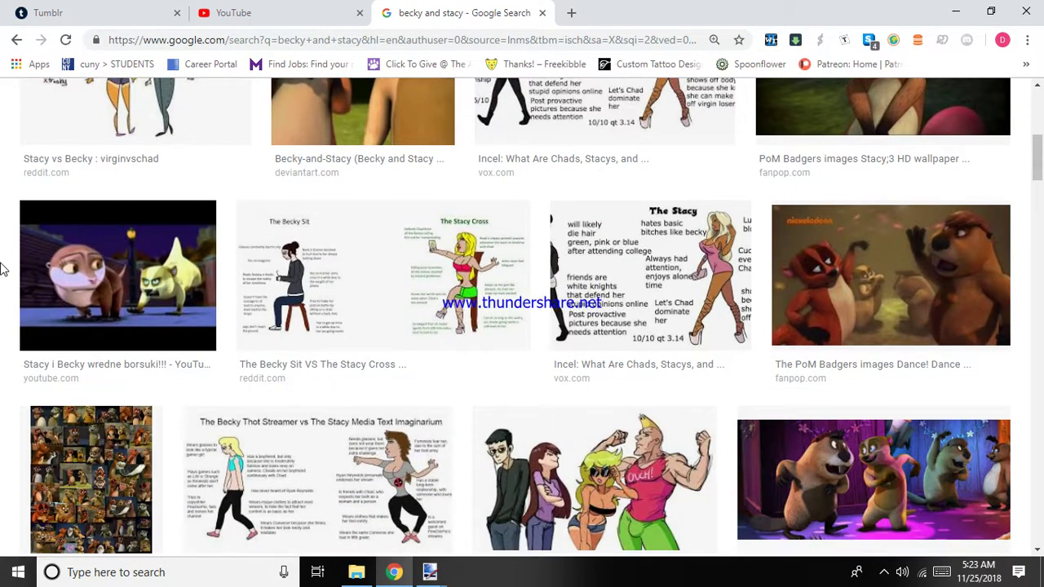
scroll(4, 269, "down", 3)
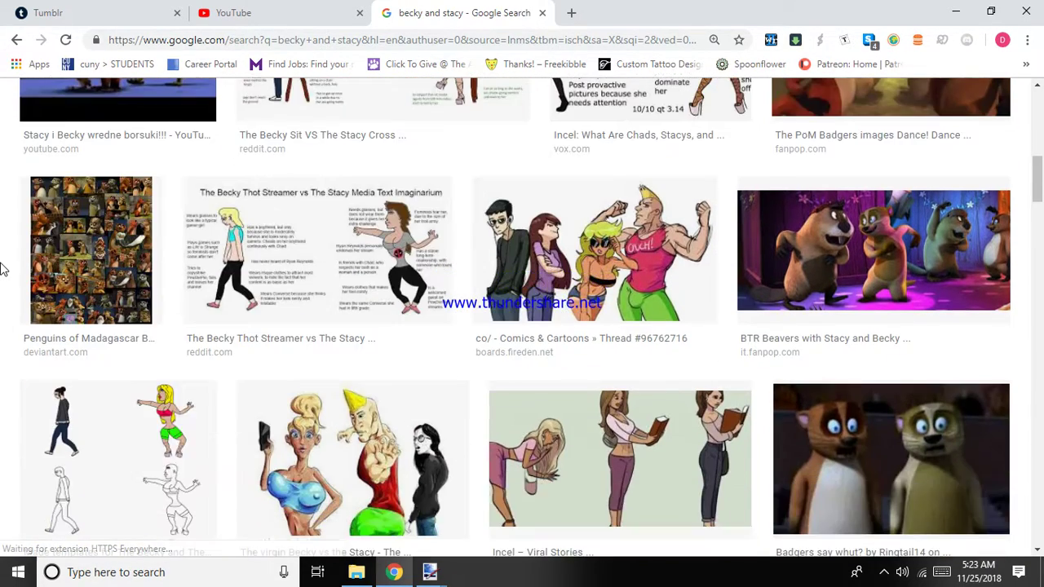
scroll(3, 269, "down", 1)
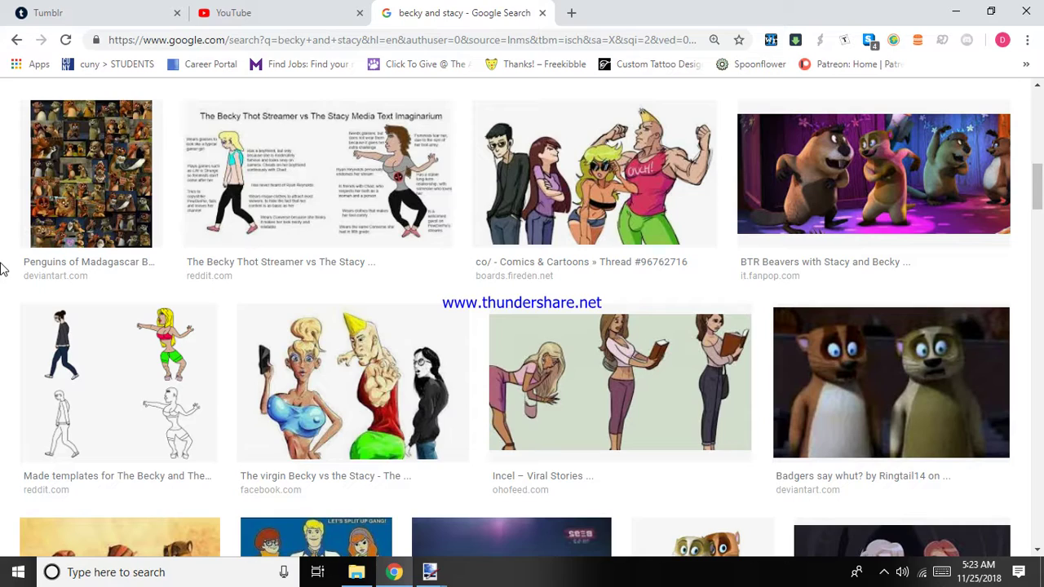
scroll(3, 269, "down", 3)
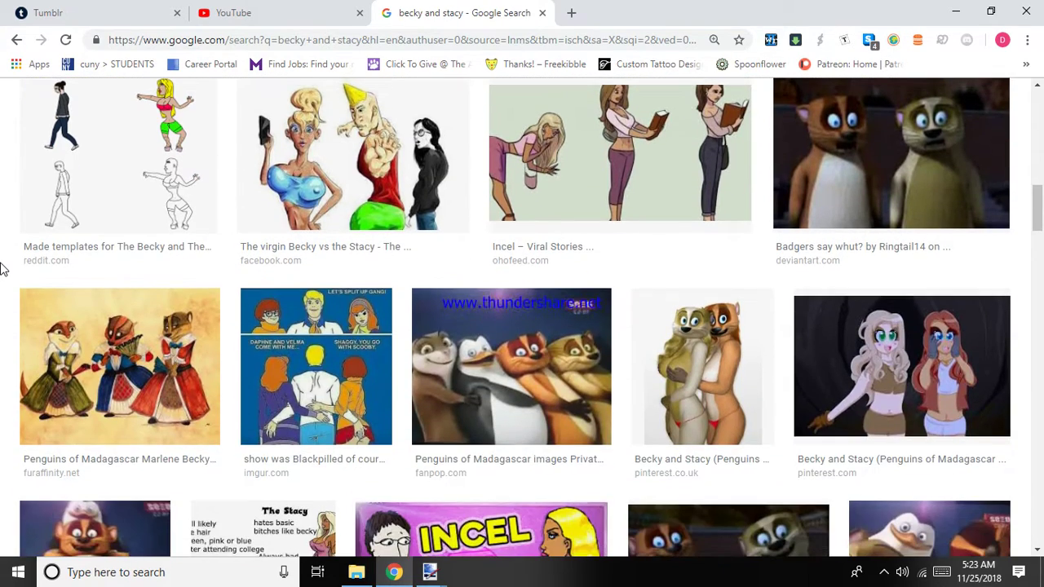
scroll(4, 269, "up", 3)
scroll(4, 270, "down", 6)
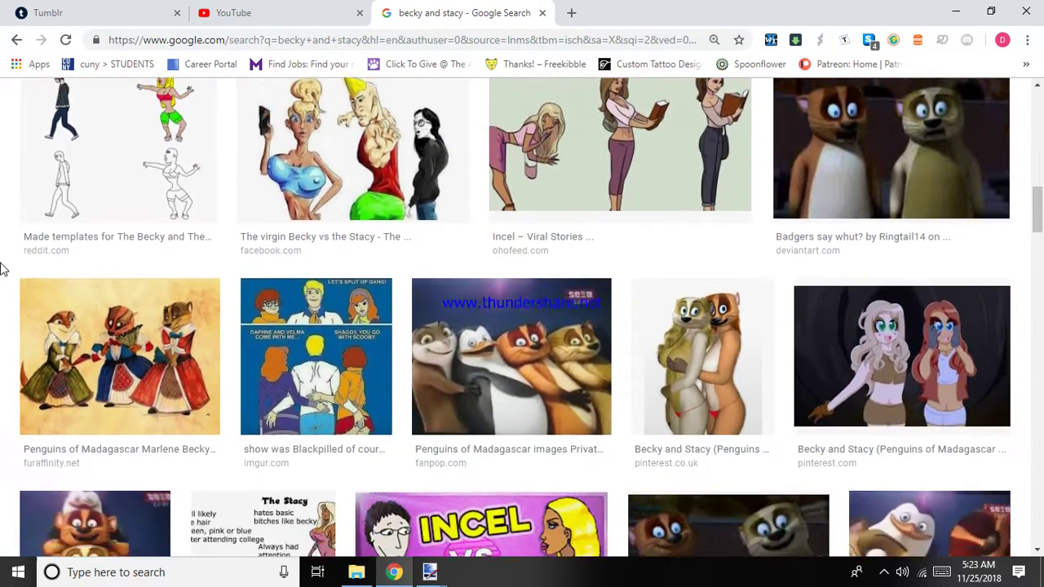
scroll(3, 269, "down", 3)
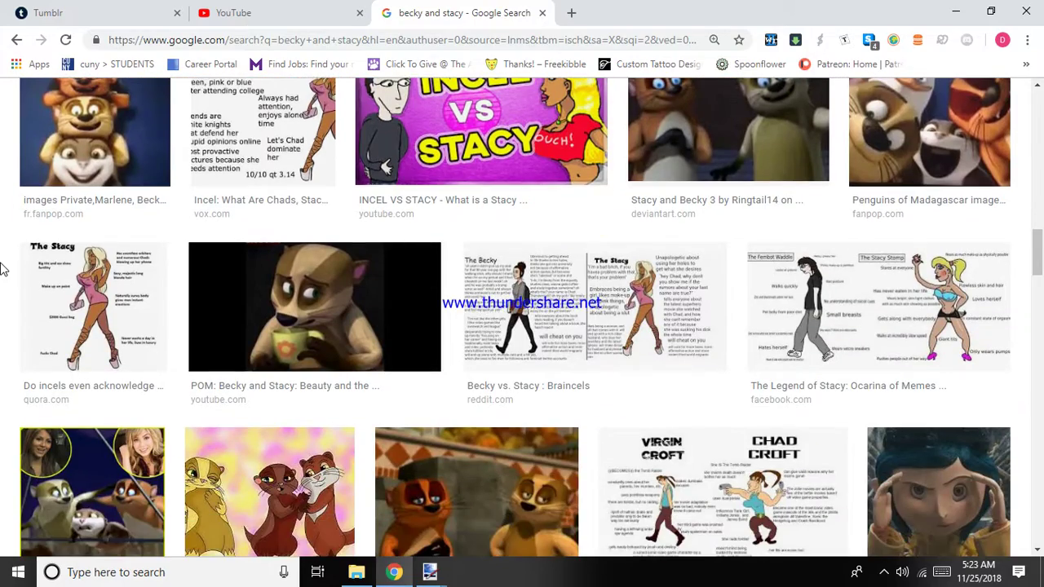
scroll(3, 270, "down", 1)
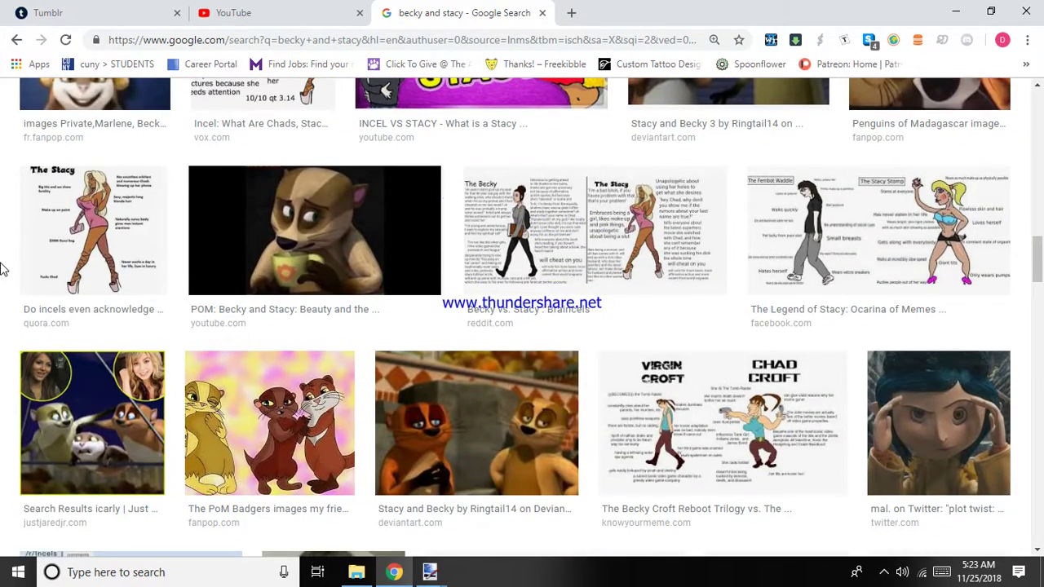
scroll(4, 270, "up", 10)
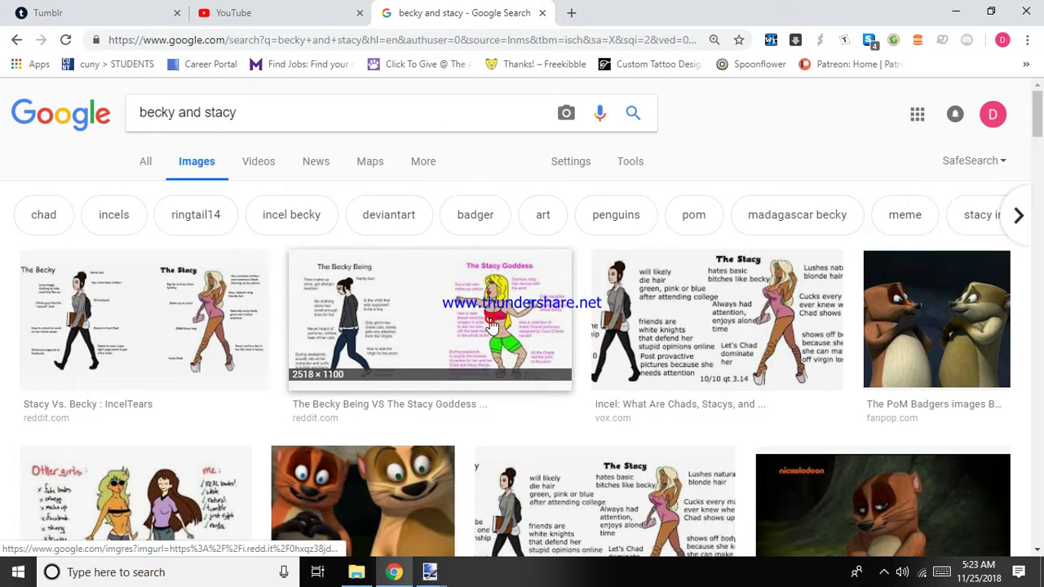
Step: Open the preview of "The Becky Being VS The Stacy Goddess" from reddit.com and copy its image
left_click(492, 325)
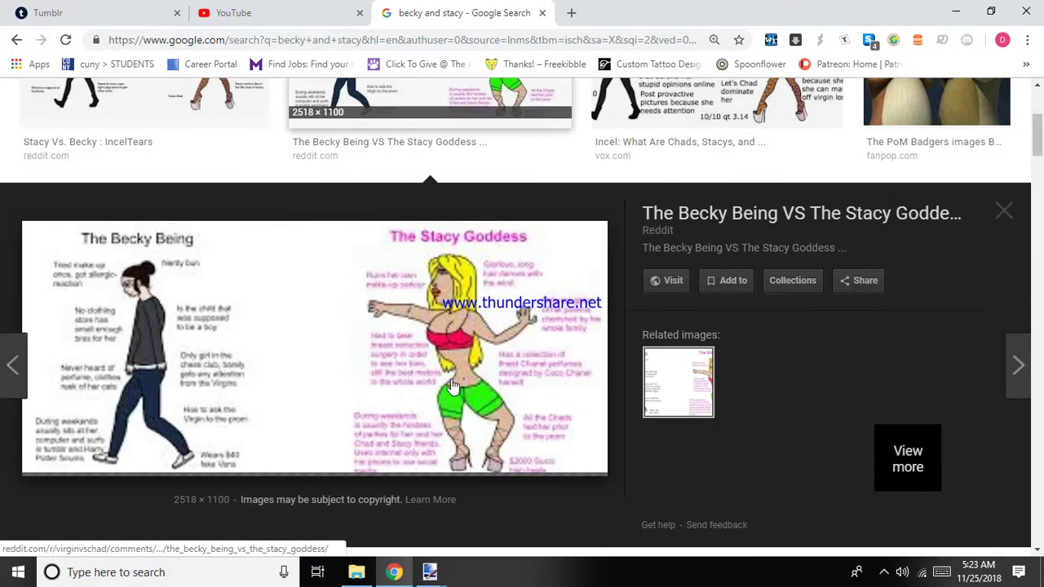
right_click(462, 217)
left_click(535, 392)
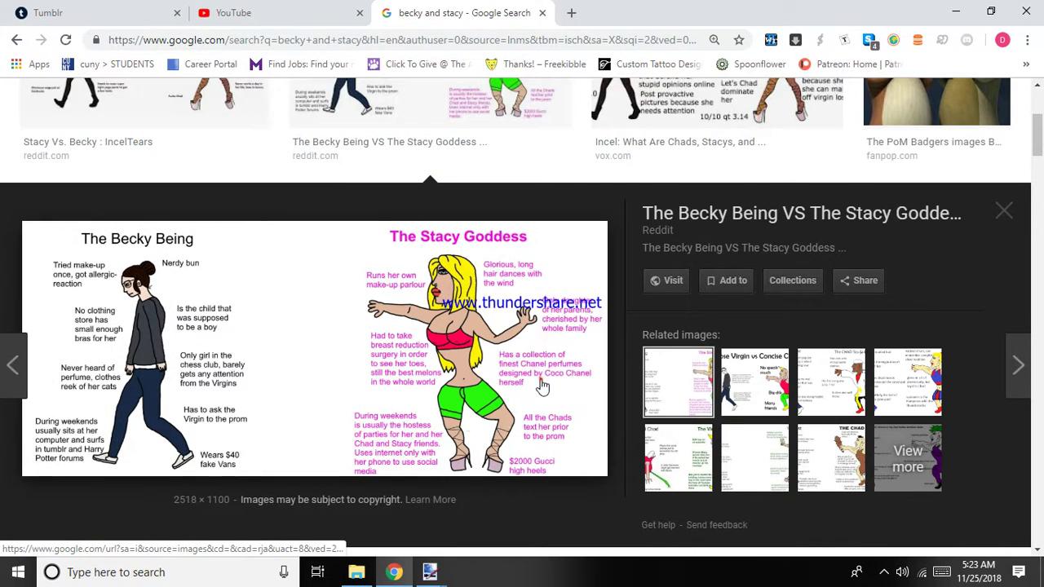
Step: Switch to paint.net, create a new 2518 × 1100 pixel image and paste the copied drawing into it
left_click(430, 572)
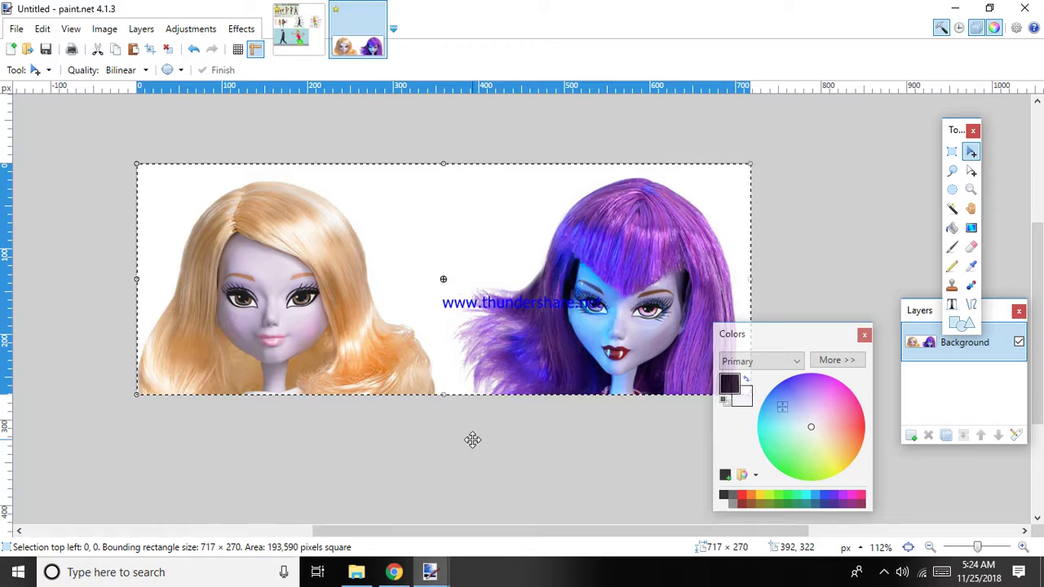
key("ctrl+n")
key("Return")
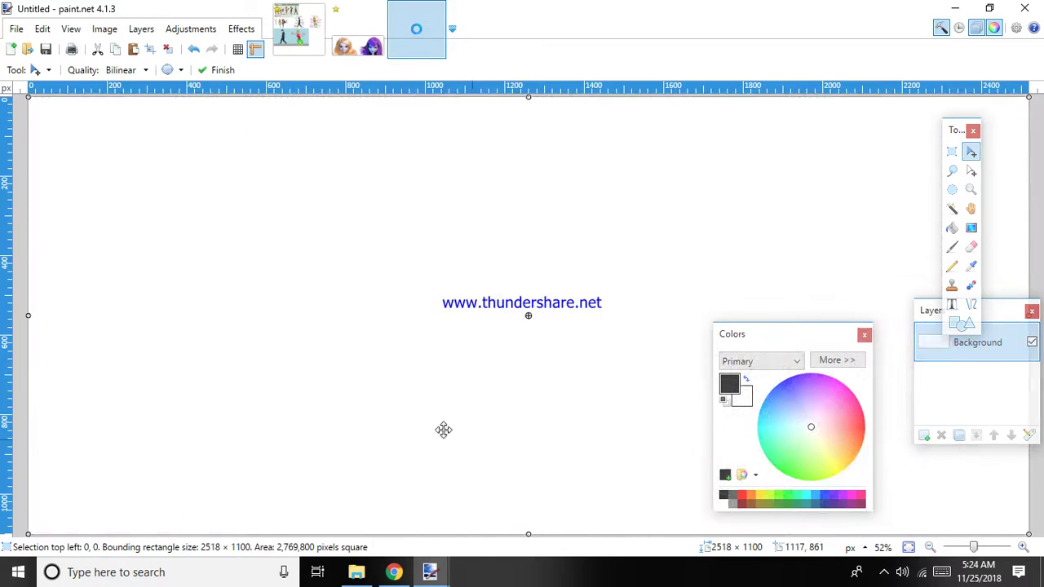
key("ctrl+v")
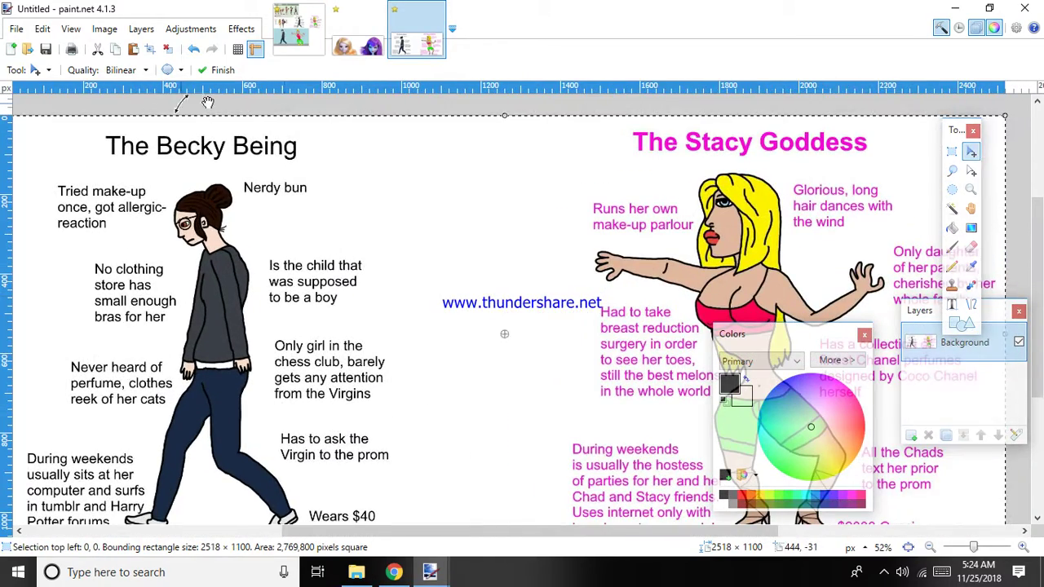
Step: Select a rectangle about 33 × 20 pixels around The Becky Being's eye in the new drawing with Rectangle Select and copy it
left_click(359, 50)
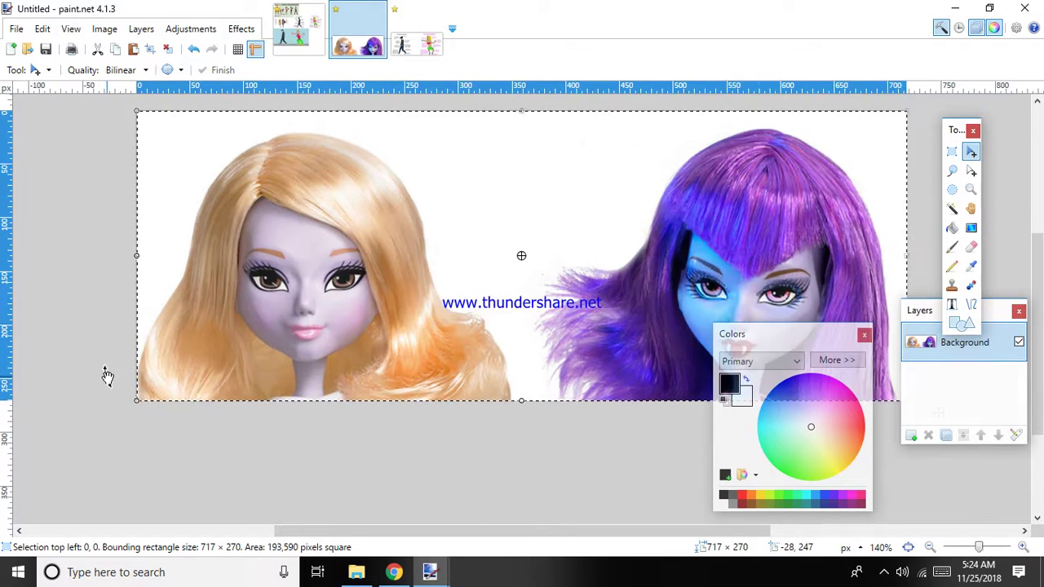
scroll(107, 375, "up", 1)
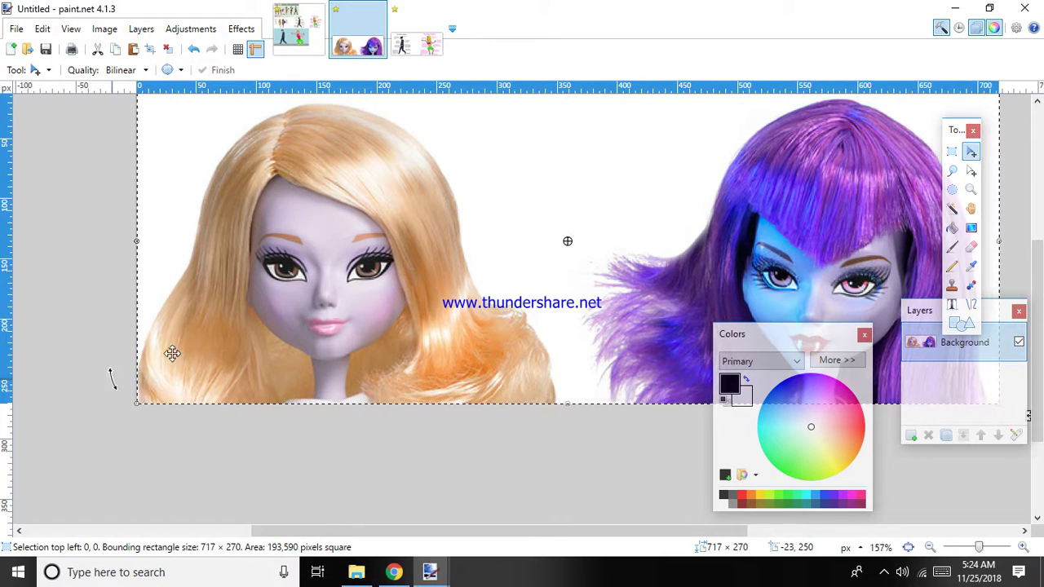
left_click(953, 153)
scroll(438, 252, "up", 3)
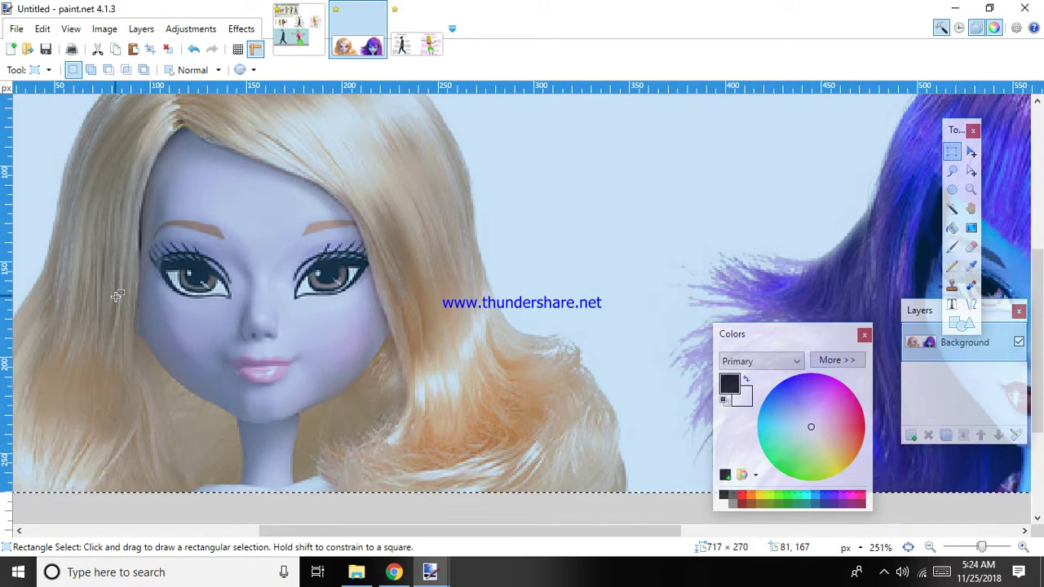
left_click(418, 47)
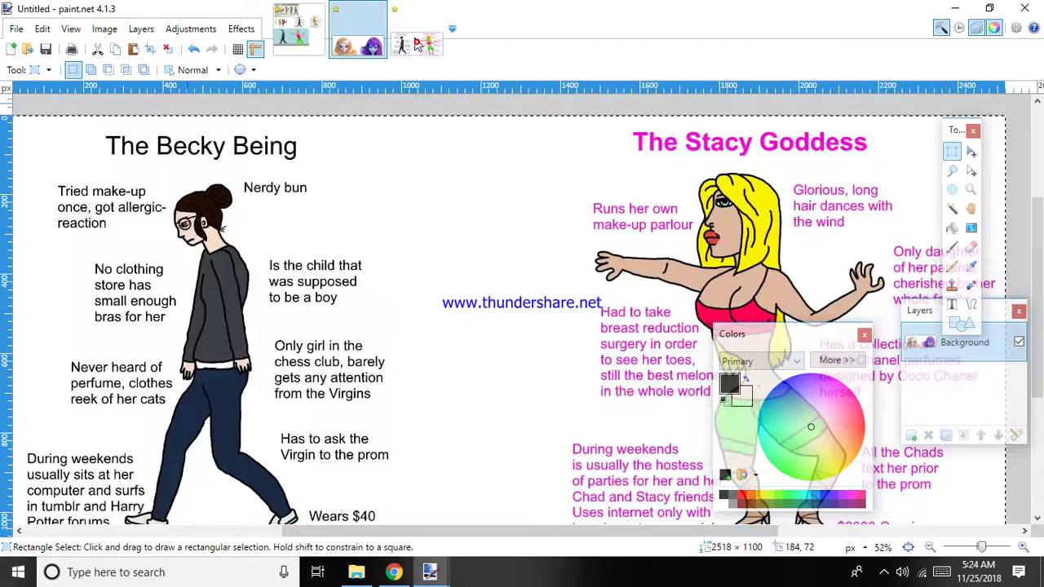
scroll(266, 164, "up", 3)
scroll(265, 164, "up", 6)
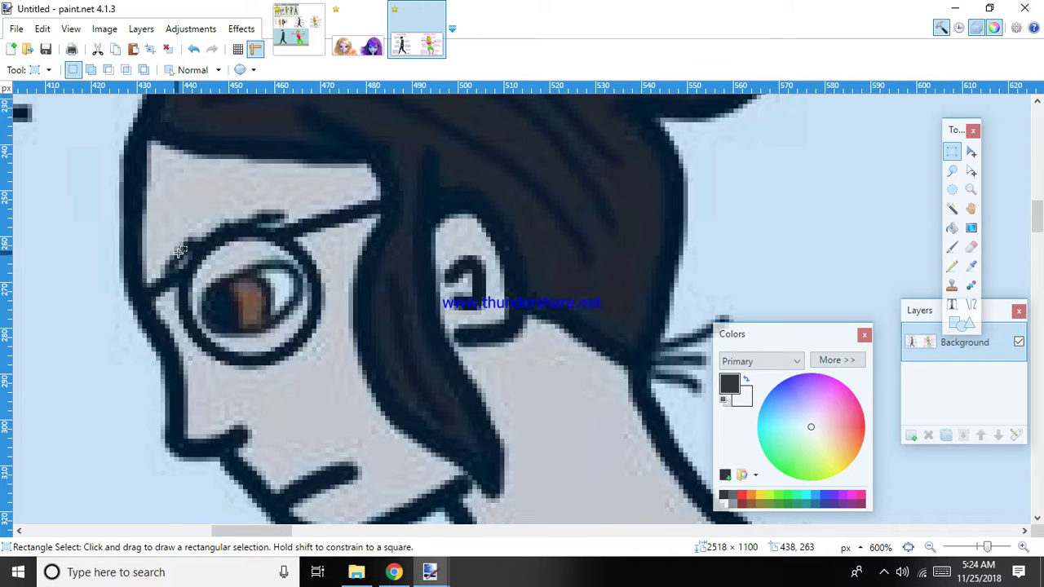
left_click_drag(178, 251, 329, 337)
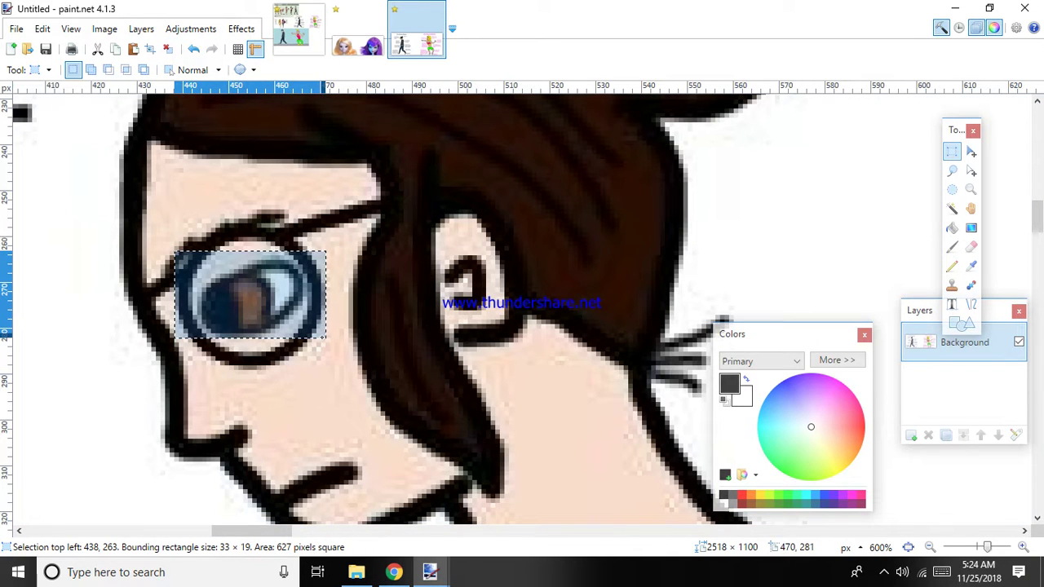
Step: Add an empty layer above the Background in the doll heads image
left_click(359, 47)
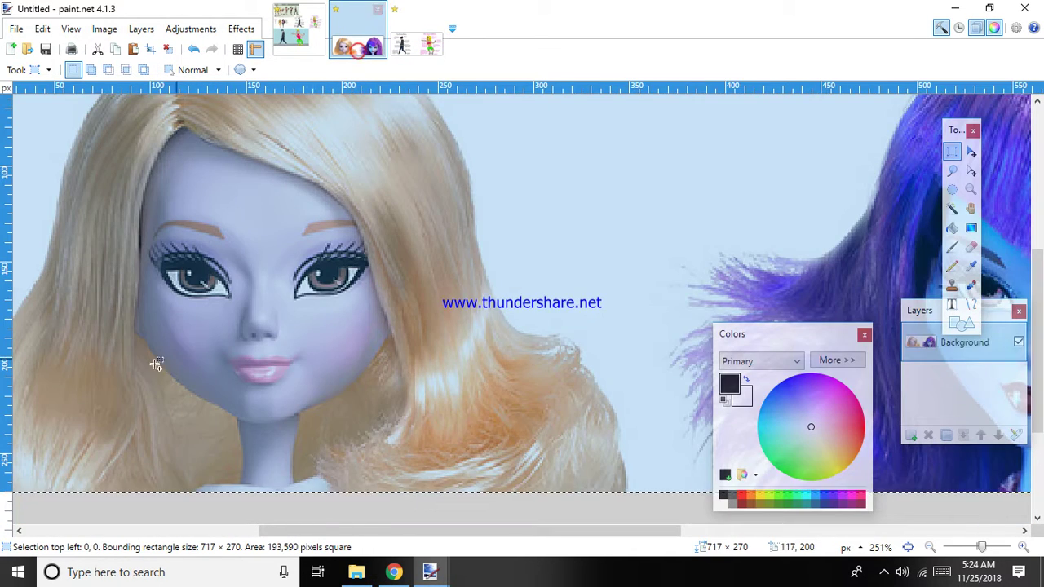
scroll(157, 364, "up", 1)
scroll(136, 356, "down", 2)
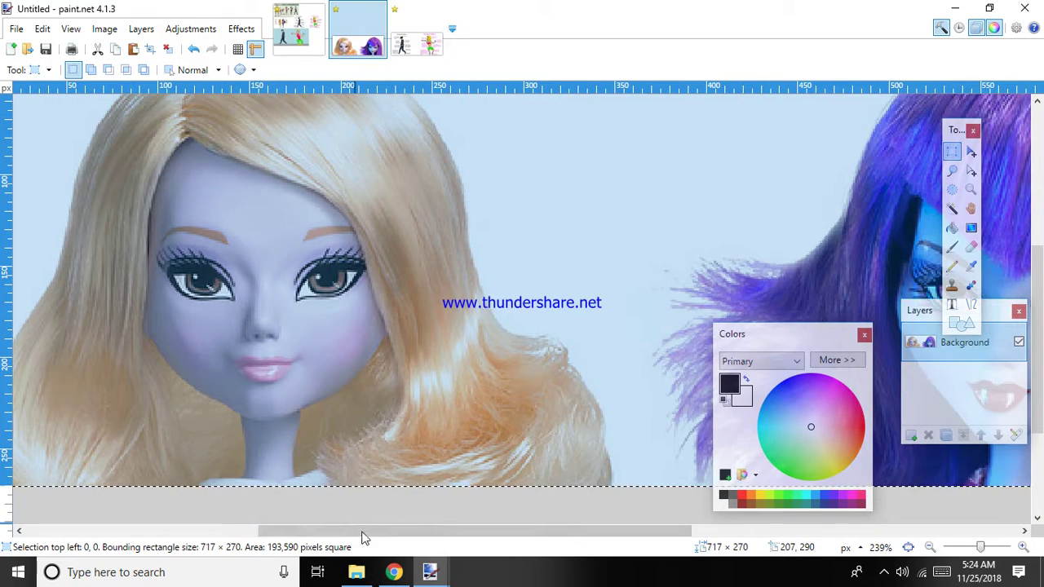
mouse_move(364, 532)
left_mouse_down()
mouse_move(296, 522)
mouse_move(362, 527)
left_mouse_up()
scroll(326, 233, "up", 2)
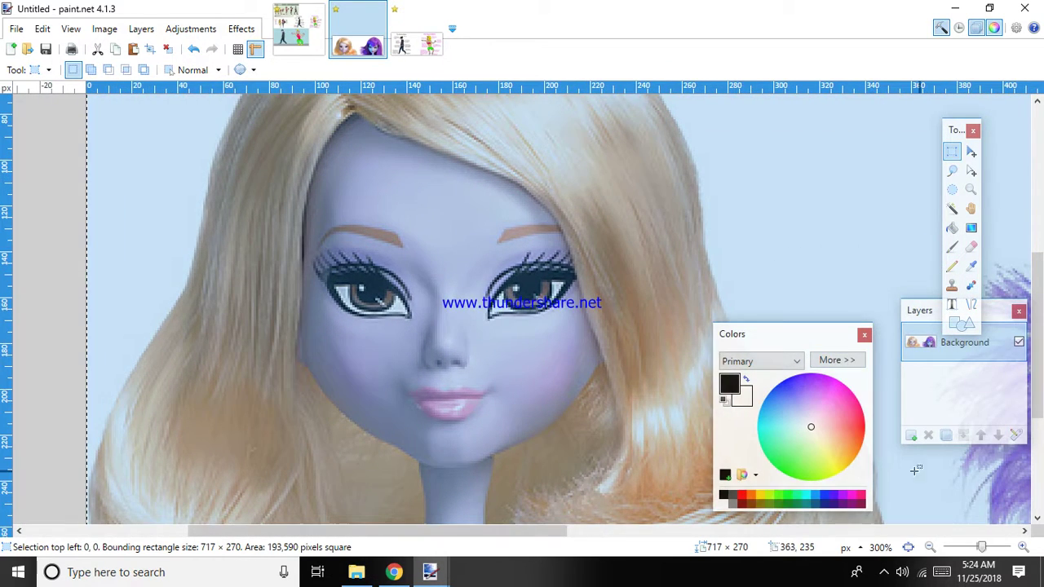
left_click(912, 438)
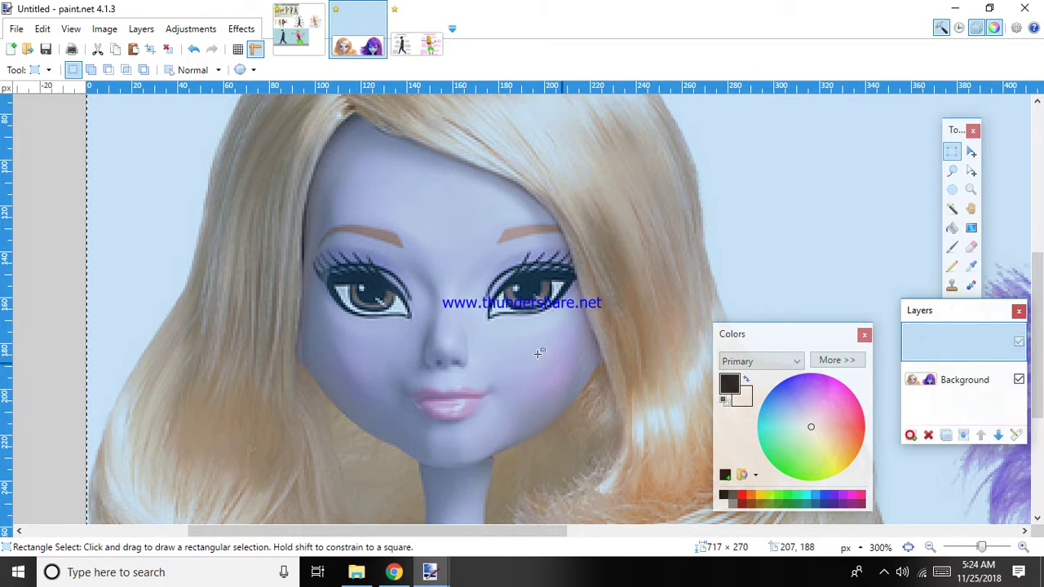
scroll(494, 349, "up", 1)
Step: Create a new 33 × 20 pixel image and paste the copied eye into it
key("ctrl+n")
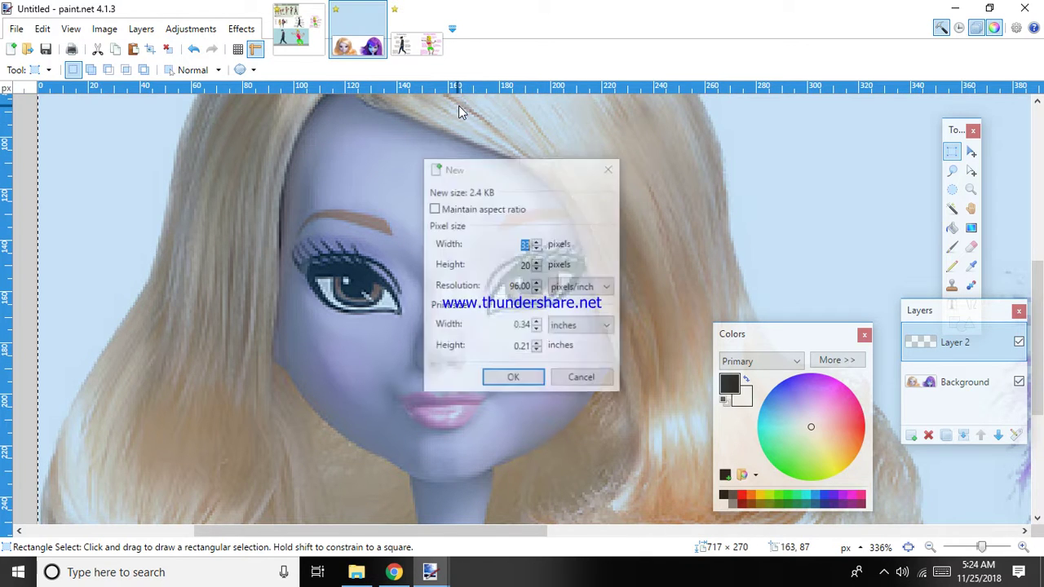
key("Return")
key("ctrl+v")
scroll(551, 298, "up", 9)
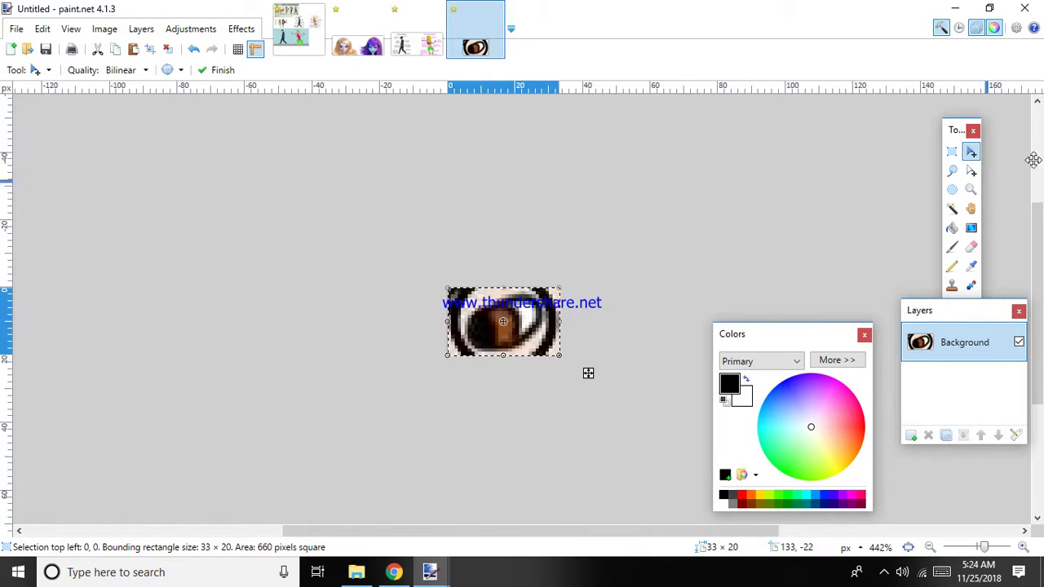
left_click(952, 209)
scroll(490, 346, "up", 4)
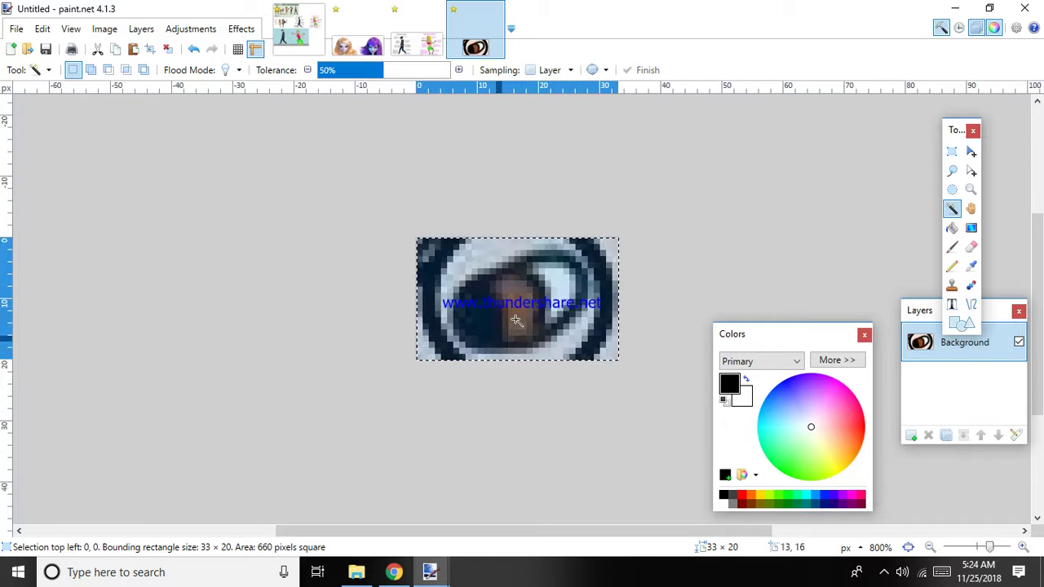
left_click(517, 320)
left_click(407, 69)
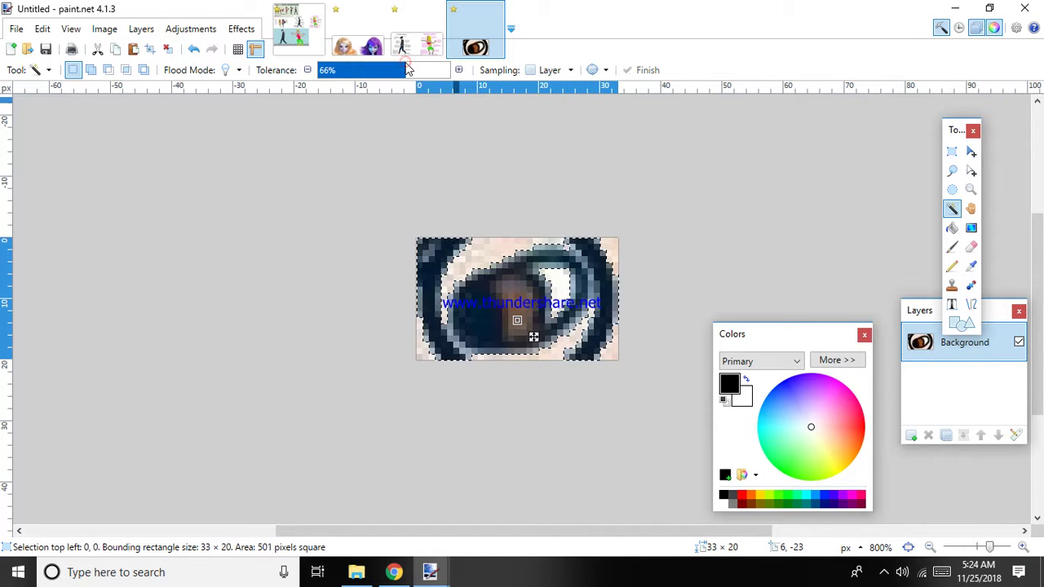
left_click_drag(400, 71, 381, 71)
left_click(785, 257)
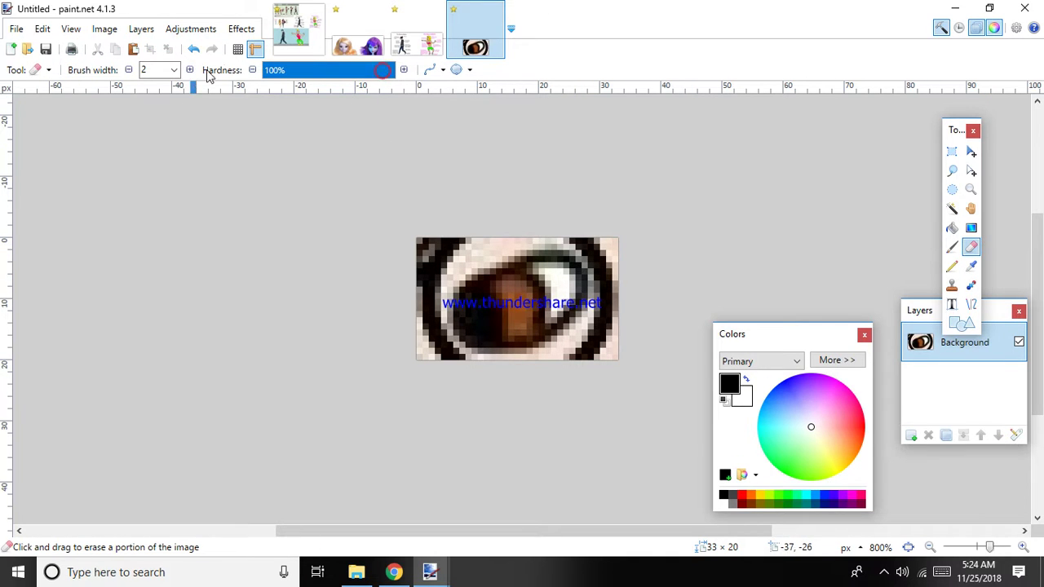
Step: Erase the skin and dark outer ring surrounding the copied eye using the Eraser at a brush width of 20
left_click(174, 70)
left_click(184, 240)
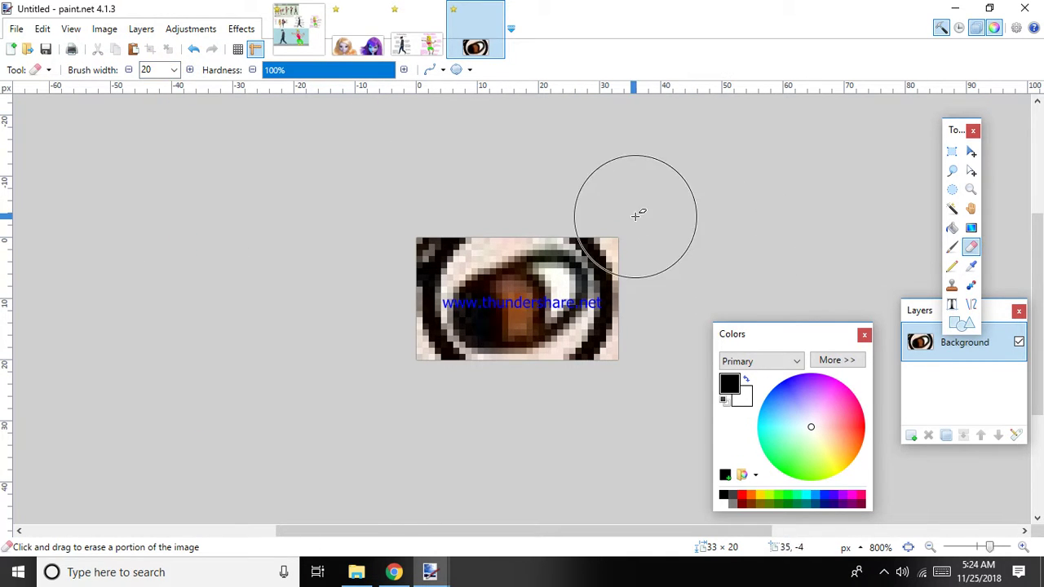
mouse_move(635, 217)
left_mouse_down()
mouse_move(649, 247)
mouse_move(625, 186)
mouse_move(666, 310)
mouse_move(608, 398)
left_mouse_up()
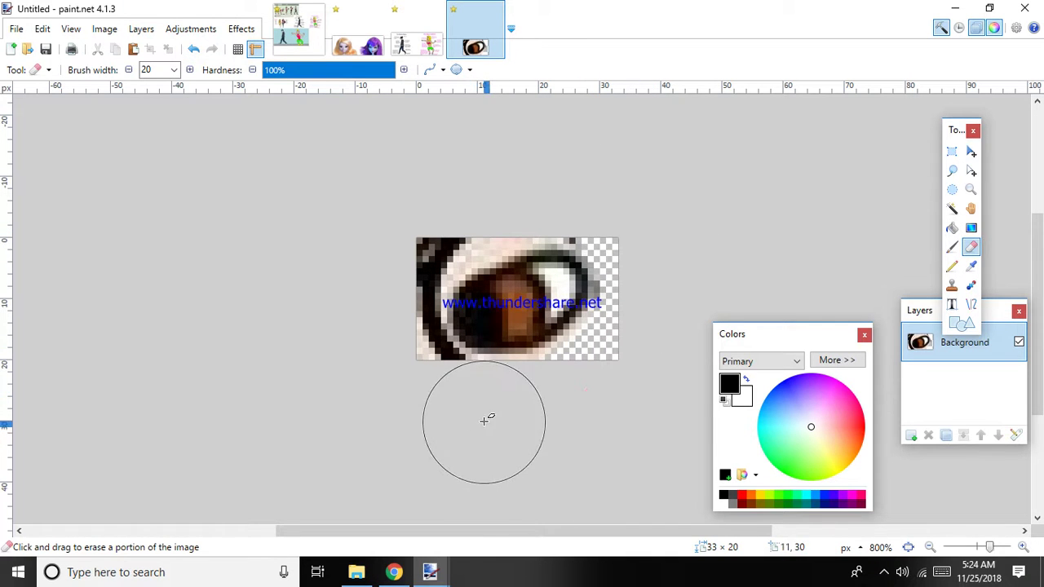
mouse_move(382, 320)
left_mouse_down()
mouse_move(397, 338)
mouse_move(387, 349)
mouse_move(438, 209)
left_mouse_up()
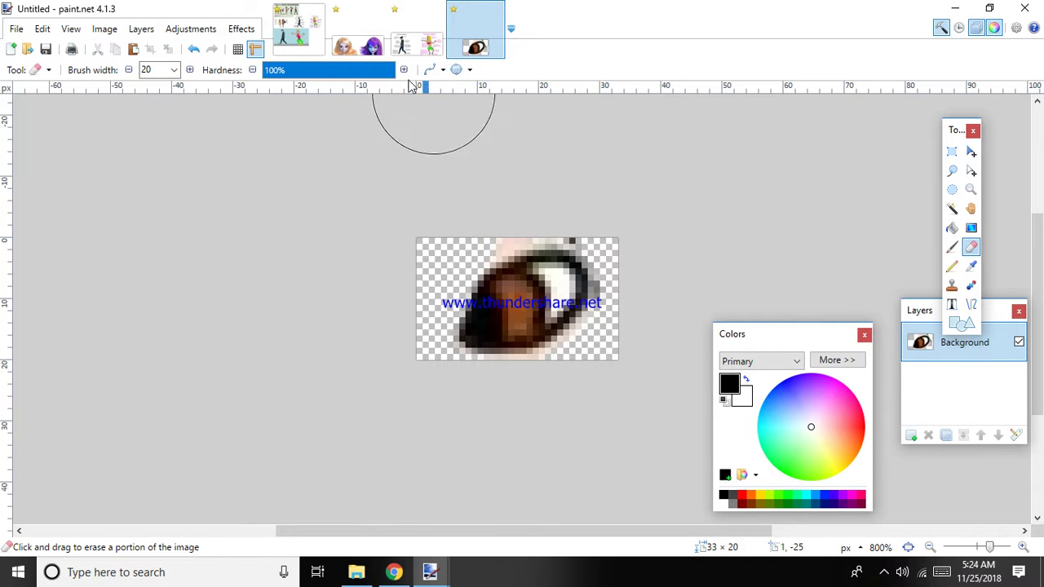
left_click(357, 41)
left_click(475, 37)
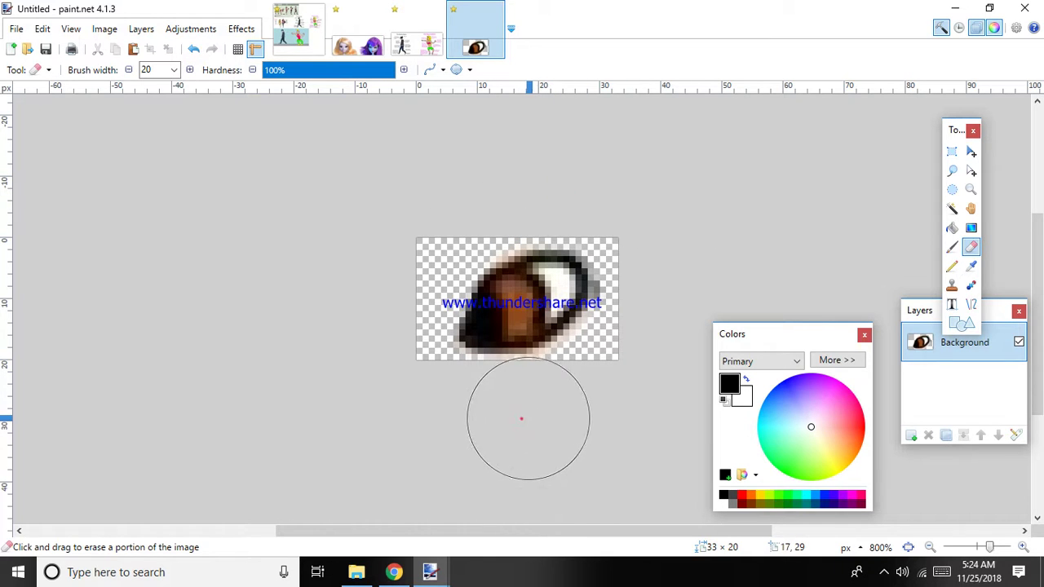
Step: Cut the cleaned eye and paste it onto Layer 2 of the doll heads image, over the blonde doll's left-hand eye
key("ctrl+a")
key("Delete")
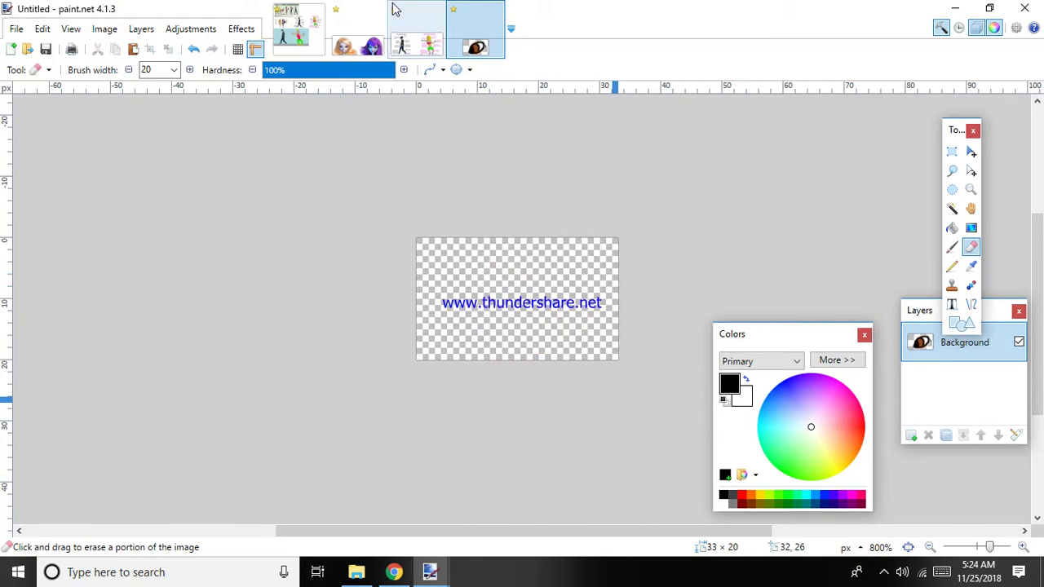
left_click(357, 41)
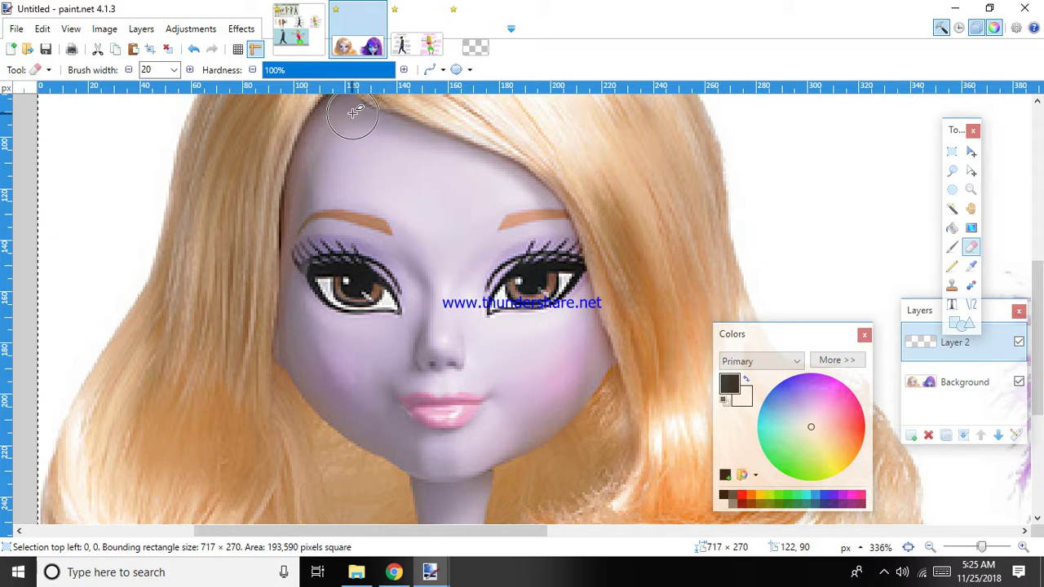
key("ctrl+v")
left_click_drag(134, 117, 363, 246)
Step: Select the pasted eye with a rectangle about 51 × 36 pixels, enlarge it to about 92 × 65 pixels and move it over the doll's right-hand eye
left_click(951, 150)
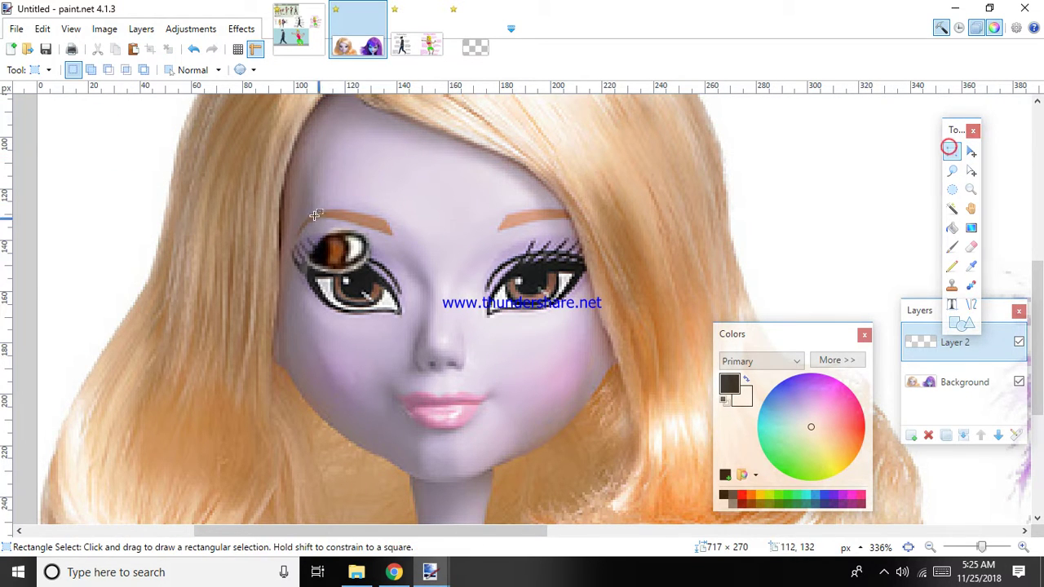
left_click_drag(282, 202, 414, 294)
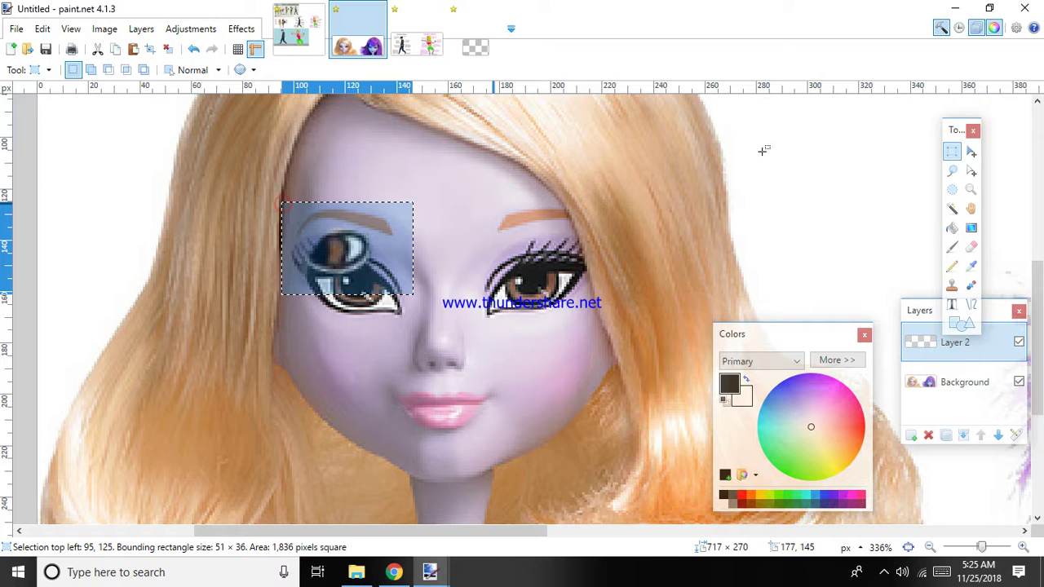
left_click(971, 155)
left_click_drag(413, 298, 524, 369)
left_click_drag(416, 290, 567, 278)
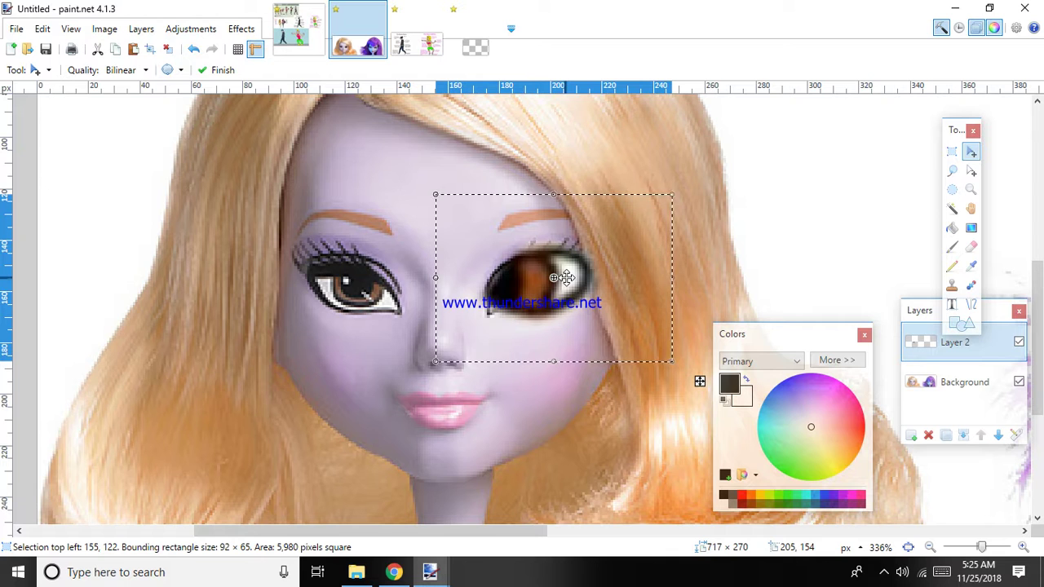
Step: Cut the enlarged eye from the doll heads image and paste it into a separate 92 × 65 pixel image
key("ctrl+alt+v")
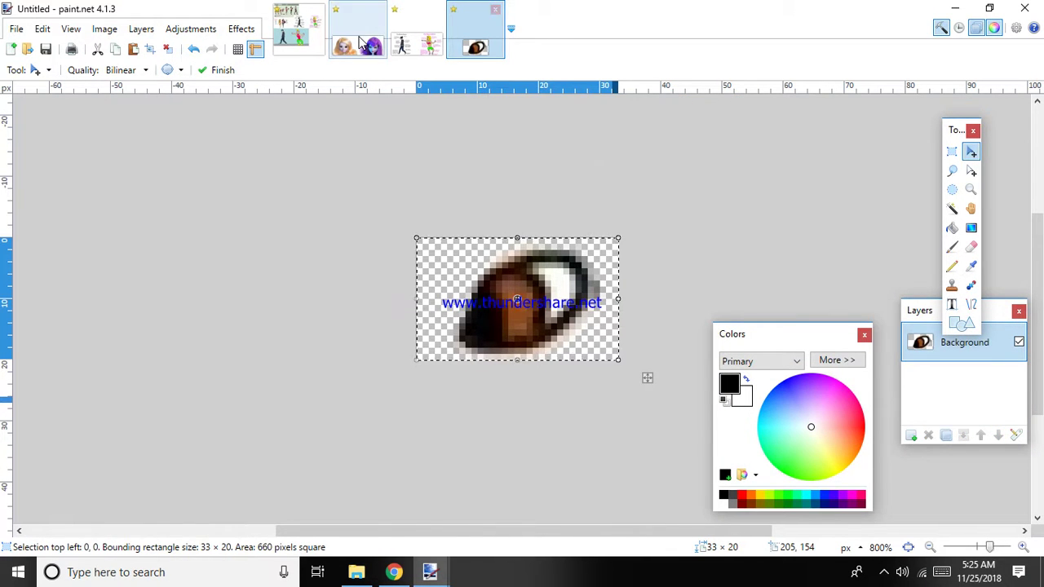
left_click(356, 45)
key("ctrl+shift+v")
left_click(504, 27)
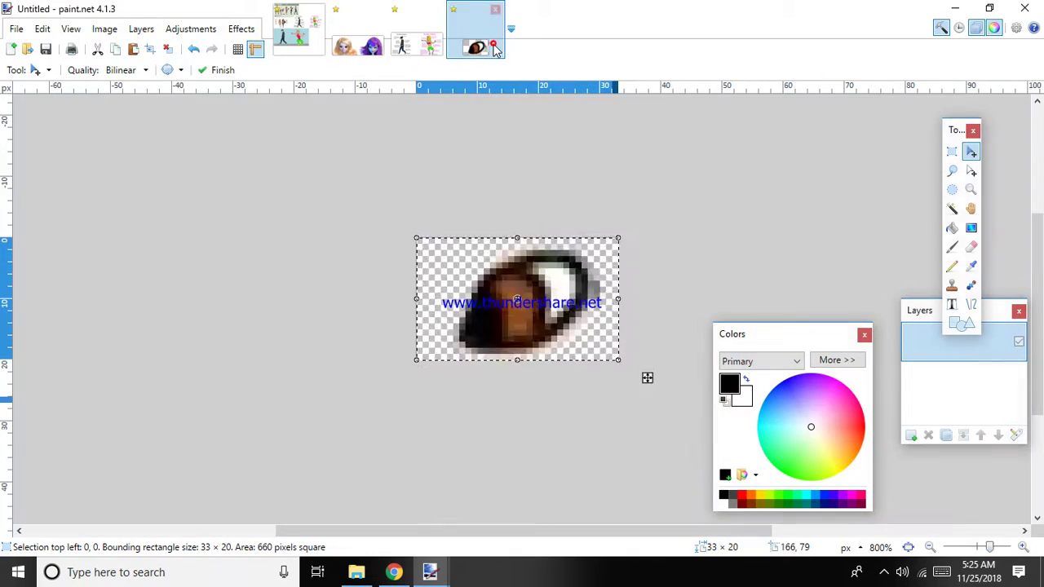
key("ctrl+v")
key("Return")
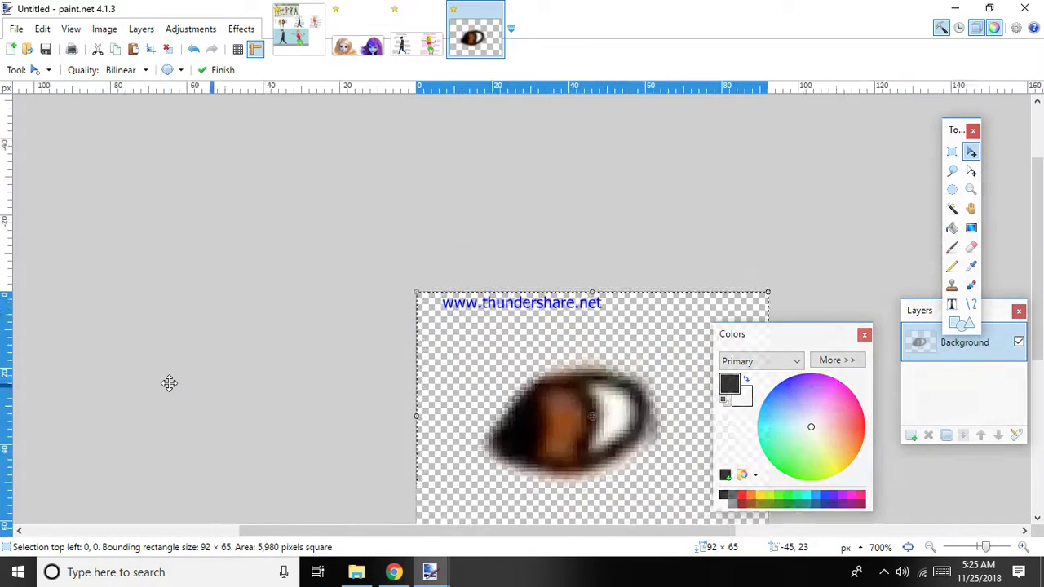
Step: Flip the enlarged eye's layer horizontally
scroll(314, 330, "up", 3)
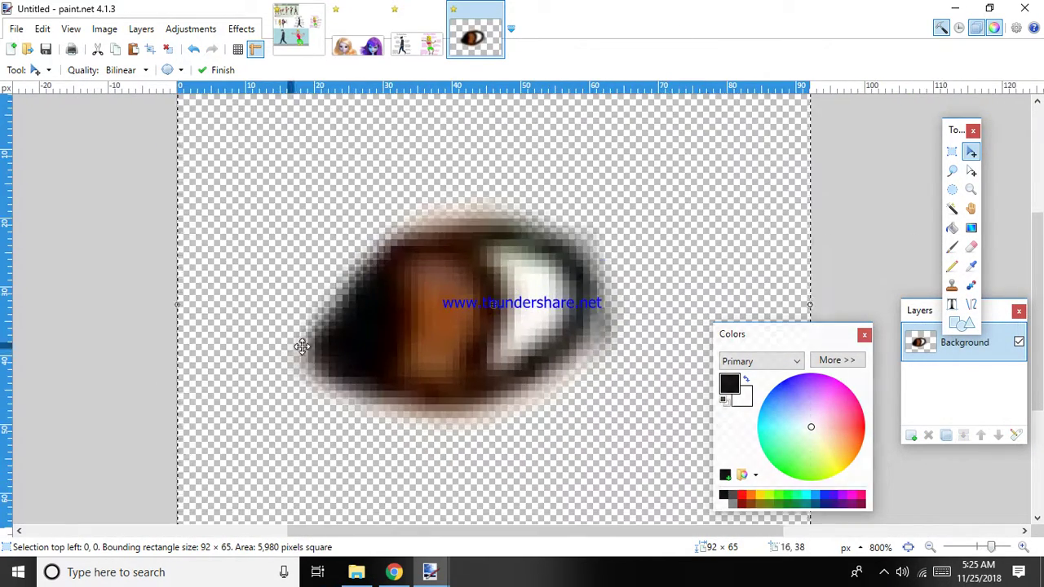
left_click(949, 172)
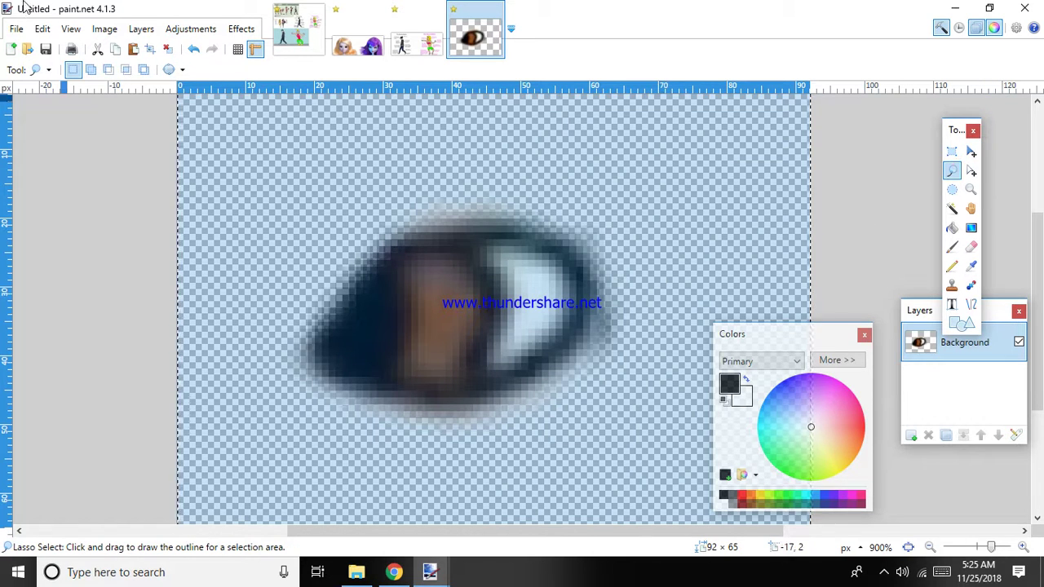
left_click(171, 29)
left_click(171, 29)
left_click(141, 29)
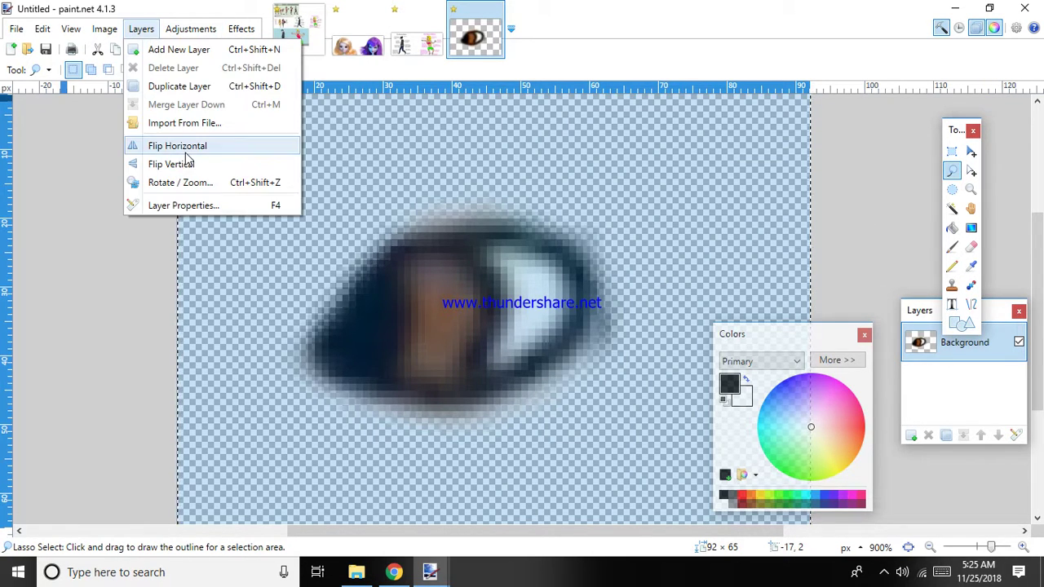
left_click(189, 142)
scroll(490, 235, "down", 2)
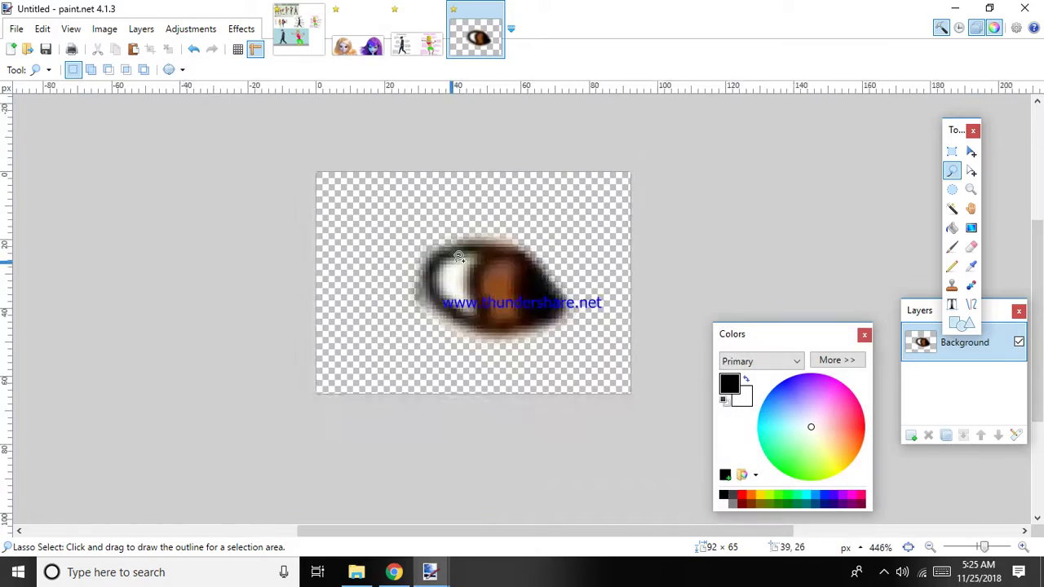
scroll(586, 243, "up", 2)
left_click(951, 151)
scroll(303, 288, "up", 2)
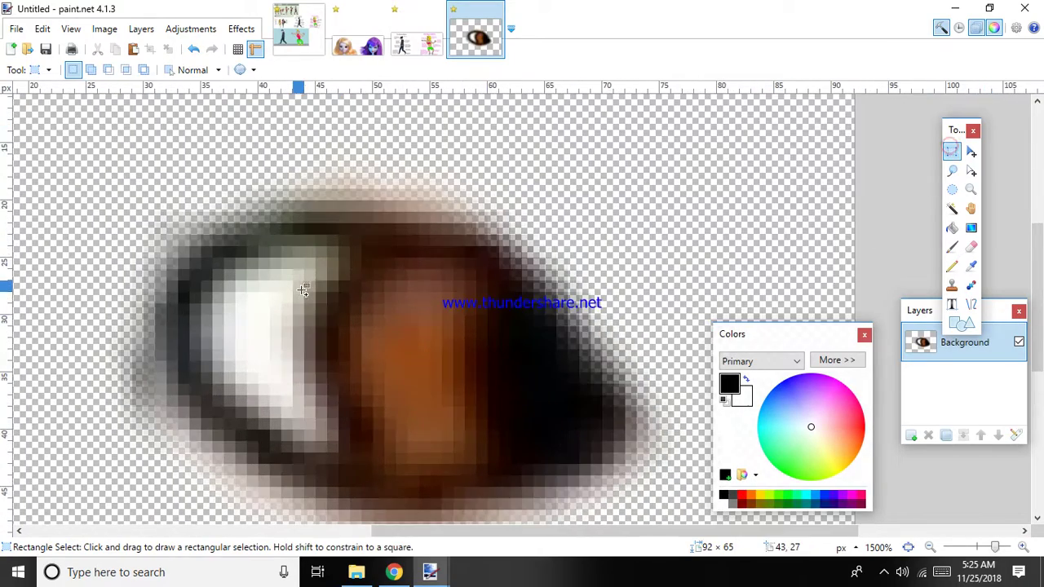
scroll(353, 272, "down", 2)
scroll(457, 269, "up", 2)
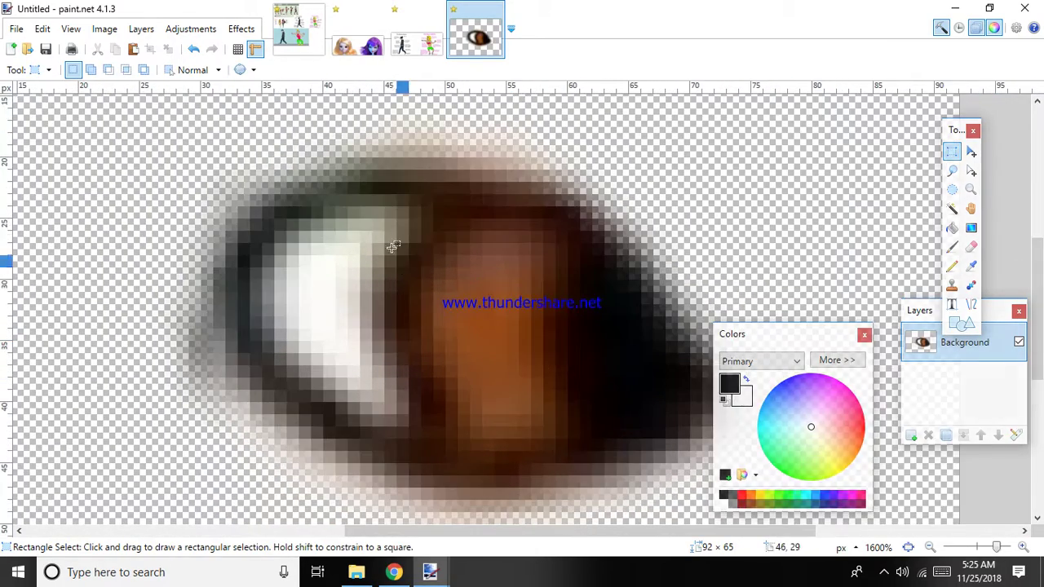
scroll(562, 203, "down", 1)
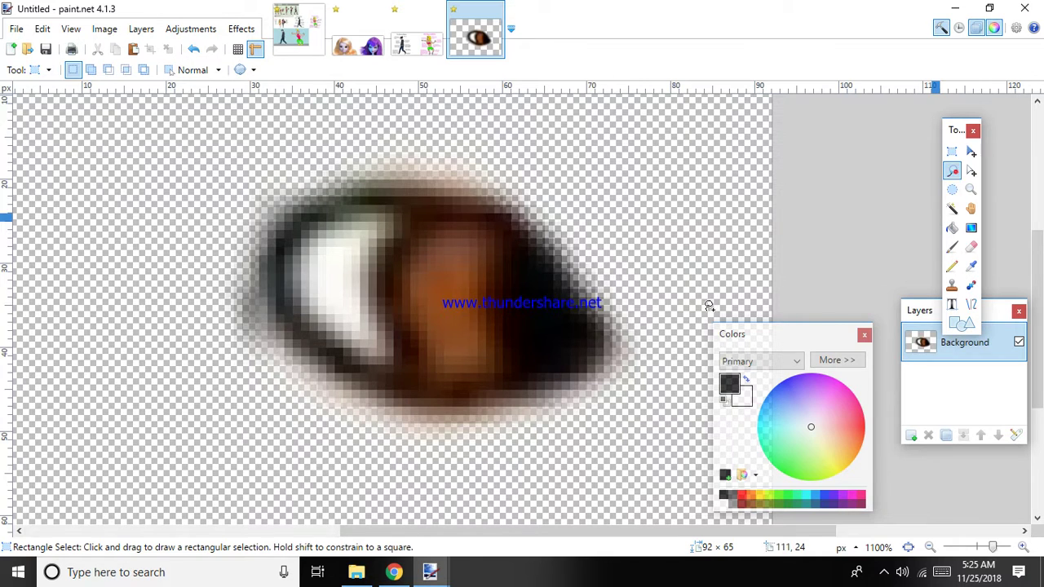
key("s")
scroll(644, 293, "up", 2)
mouse_move(535, 319)
left_mouse_down()
mouse_move(487, 217)
mouse_move(378, 144)
mouse_move(264, 143)
mouse_move(222, 265)
mouse_move(272, 375)
mouse_move(342, 387)
mouse_move(468, 375)
mouse_move(525, 348)
mouse_move(536, 314)
left_mouse_up()
scroll(536, 314, "down", 3)
scroll(490, 327, "up", 1)
scroll(457, 346, "down", 1)
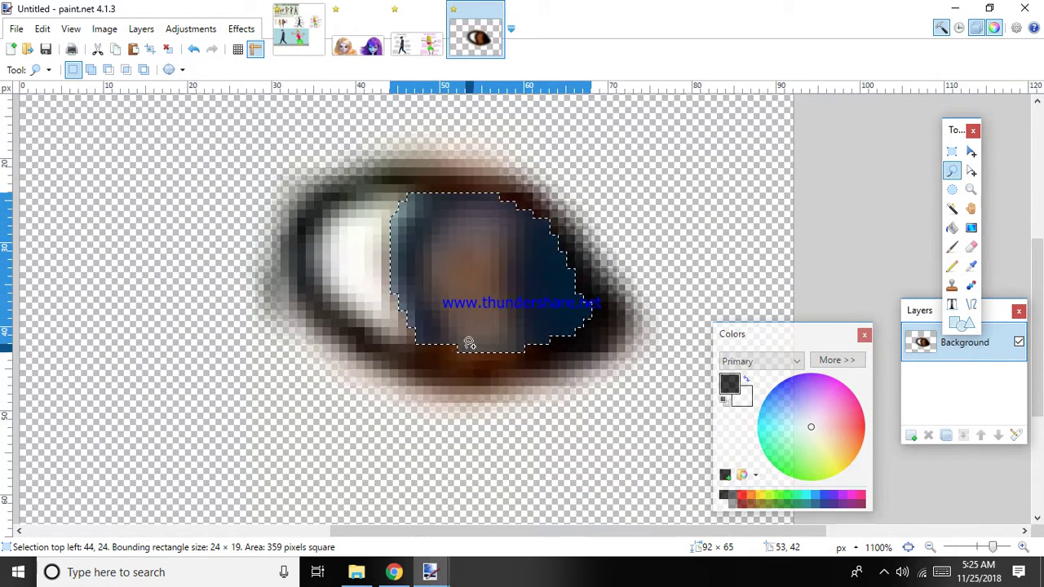
left_click(500, 280)
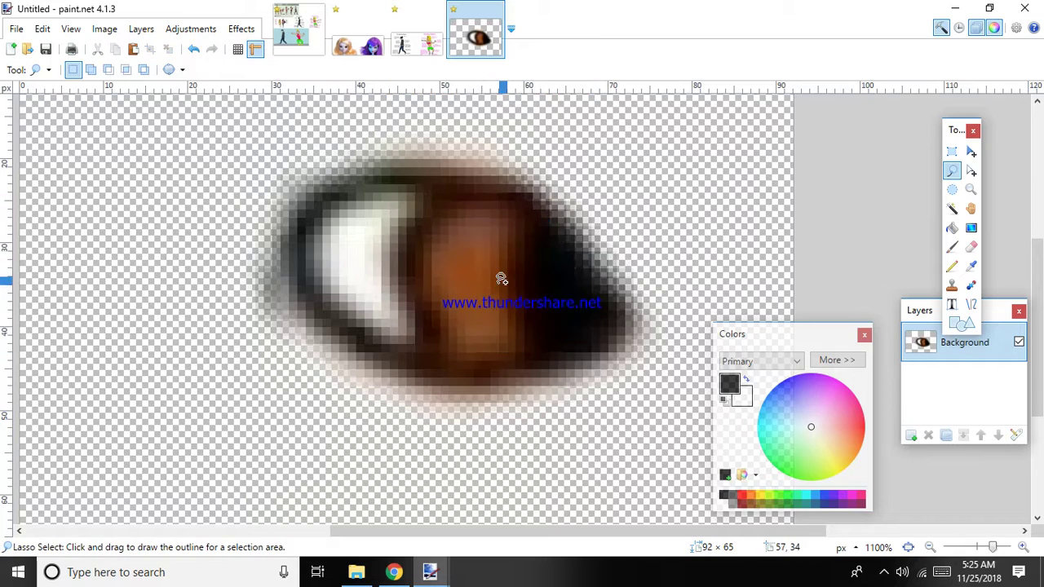
Step: Lasso the eye's white and iris inside the dark outline, about 34 × 21 pixels, and cut and paste them into a new 34 × 21 pixel image
scroll(644, 283, "up", 2)
mouse_move(631, 316)
left_mouse_down()
mouse_move(587, 252)
mouse_move(474, 158)
mouse_move(380, 149)
mouse_move(292, 167)
mouse_move(252, 209)
mouse_move(240, 242)
mouse_move(287, 334)
mouse_move(392, 390)
mouse_move(544, 388)
left_mouse_up()
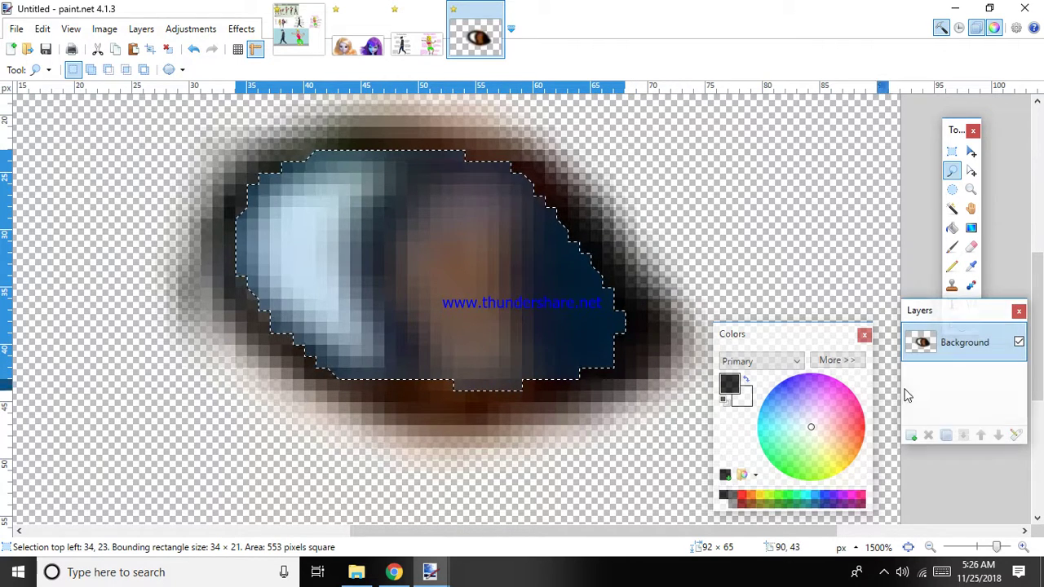
key("ctrl+x")
key("ctrl+n")
key("Return")
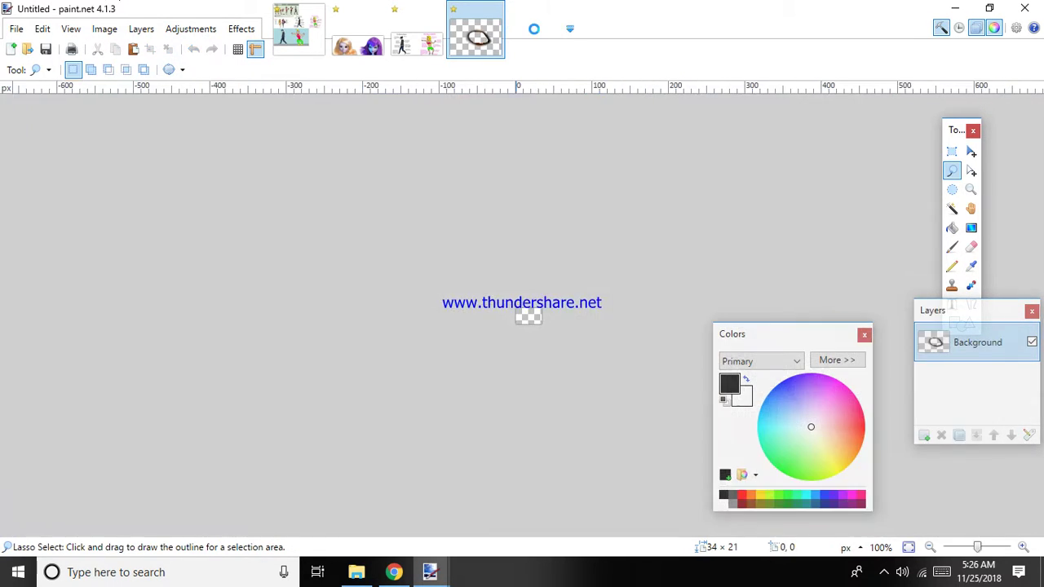
key("ctrl+v")
Step: Flip the layer with the white and iris horizontally in the new 34 × 21 pixel image
left_click(191, 28)
left_click(138, 15)
left_click(141, 28)
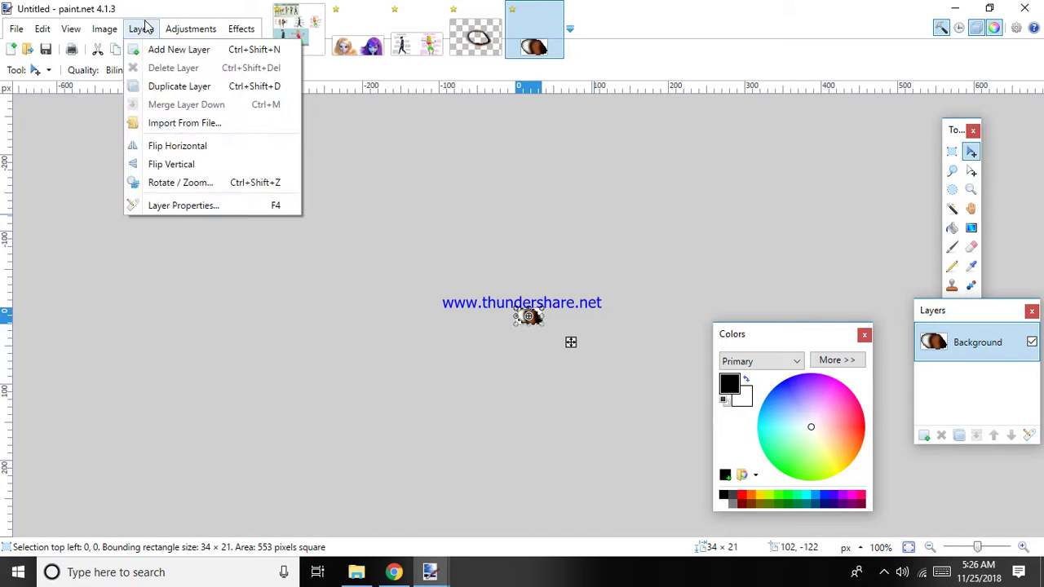
left_click(144, 22)
left_click(141, 28)
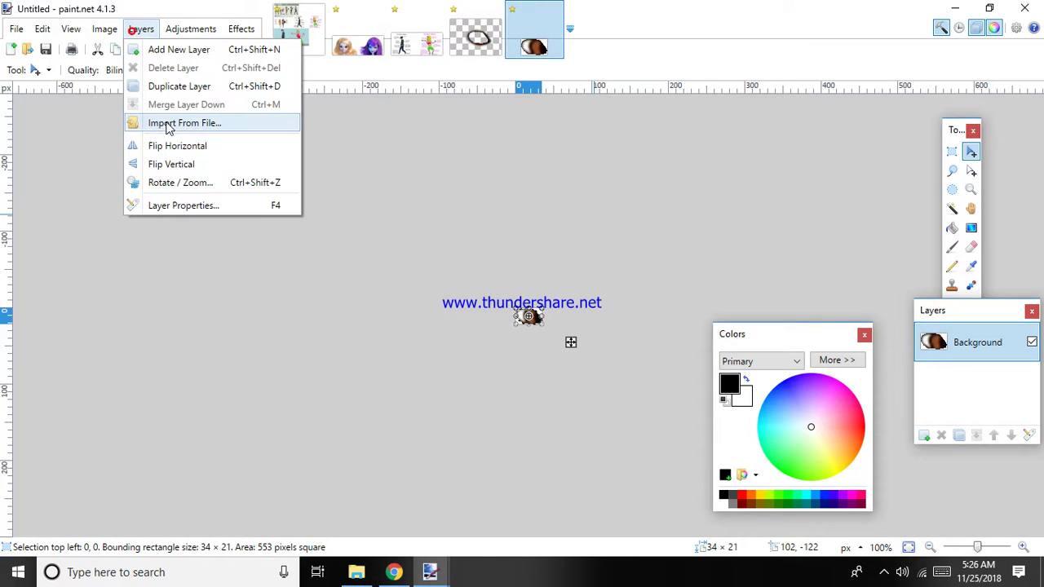
left_click(187, 142)
Step: Select the white background in all four corners around the flipped inner eye with Magic Wand and delete it, keeping the eye white
scroll(557, 370, "up", 3)
scroll(556, 371, "up", 1)
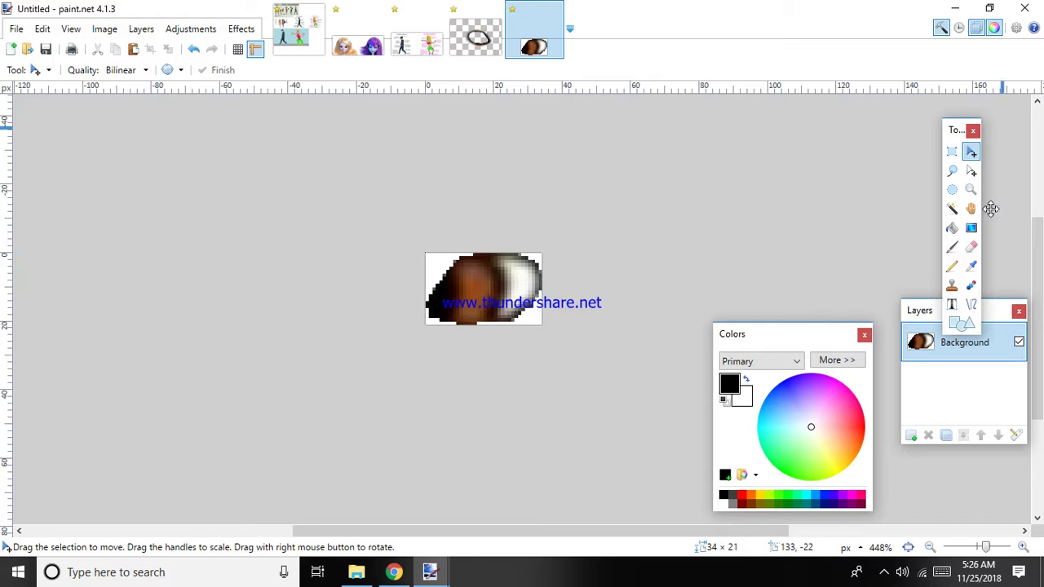
left_click(953, 210)
left_click(532, 321)
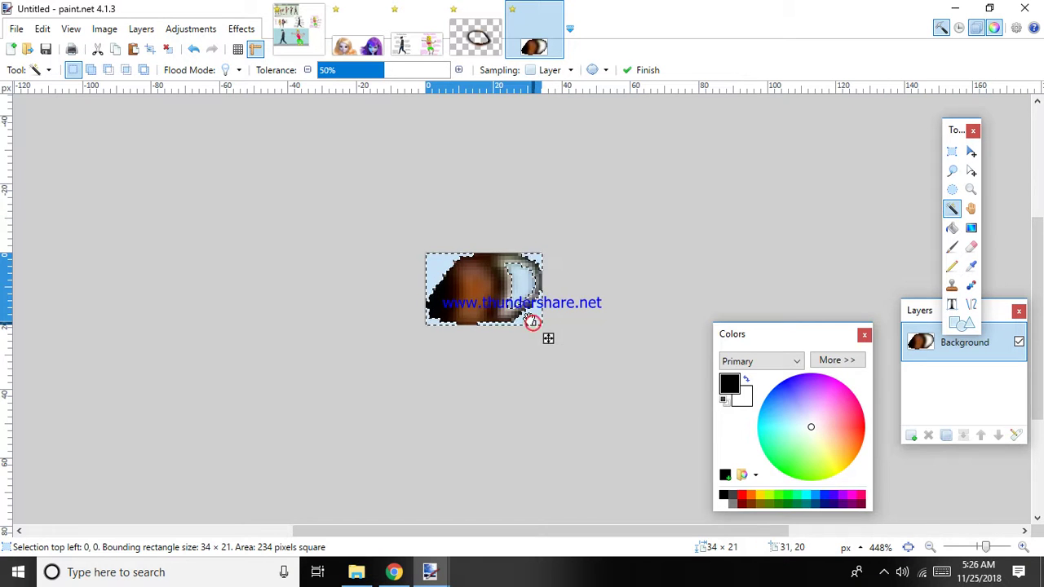
key("ctrl+s")
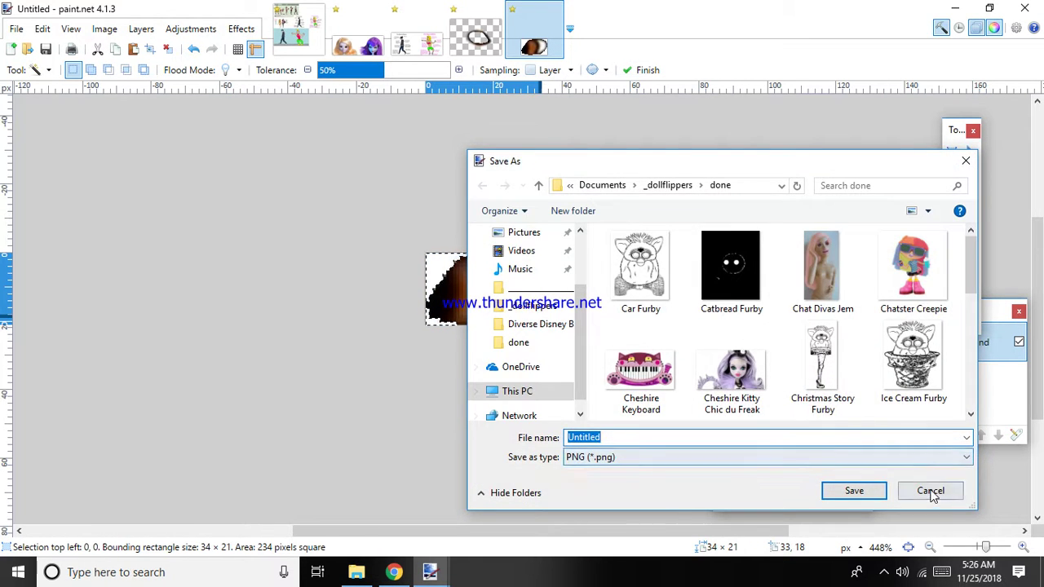
left_click(930, 489)
scroll(572, 356, "up", 1)
left_click(536, 318)
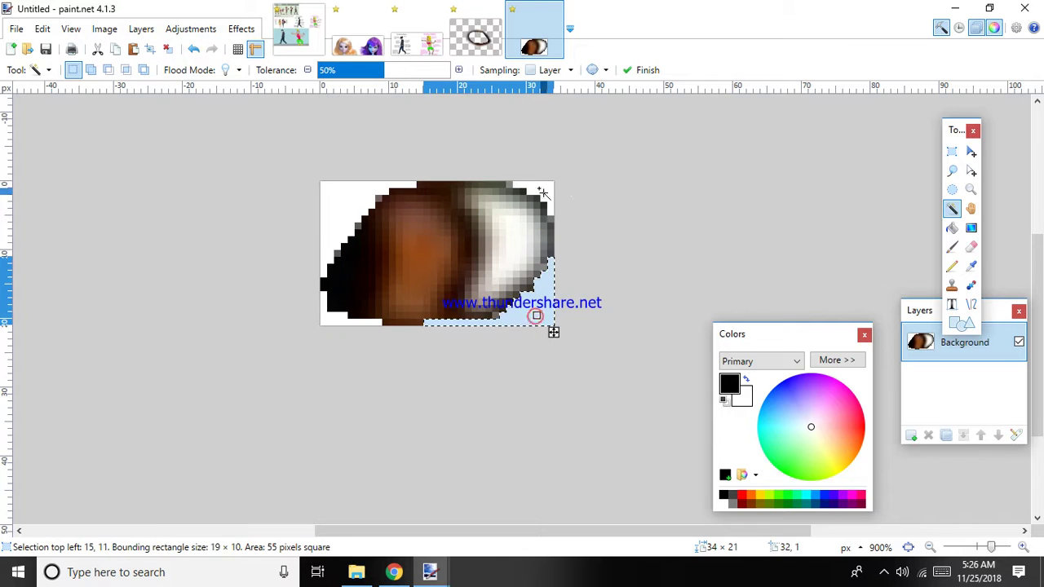
left_click(541, 192, "ctrl")
left_click(330, 325, "ctrl")
left_click(337, 220, "ctrl")
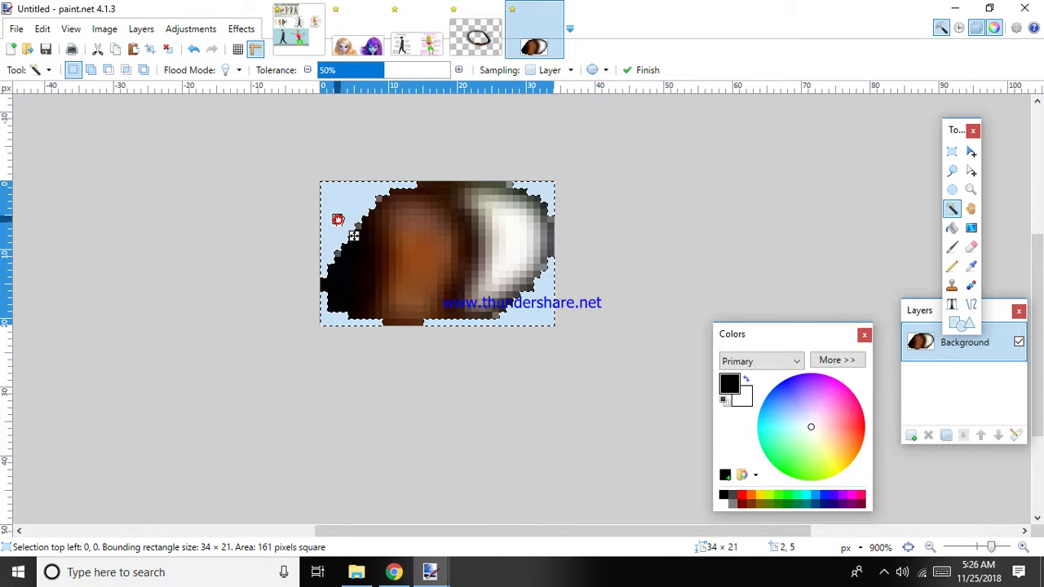
key("Delete")
Step: Cut the flipped inner eye and paste it onto a new layer beneath the Background layer in the 92 × 65 pixel eye outline image
key("ctrl+a")
key("Delete")
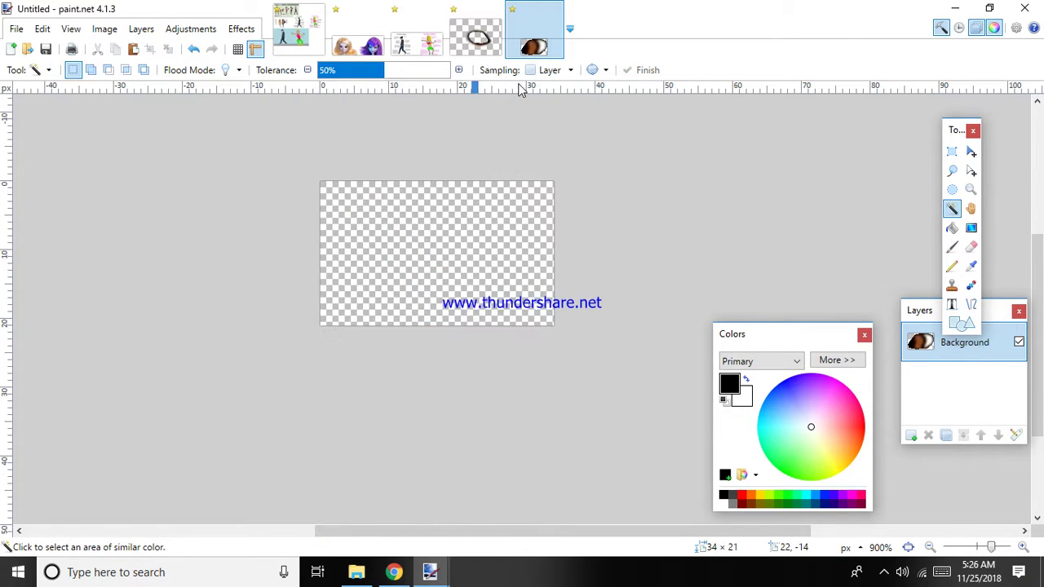
left_click(477, 40)
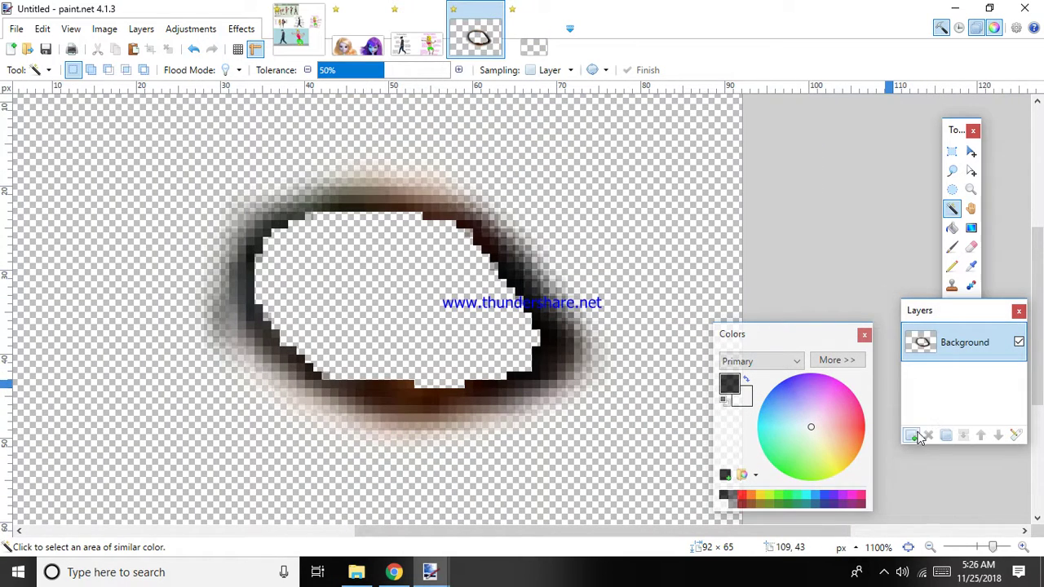
key("ctrl+shift+n")
key("ctrl+v")
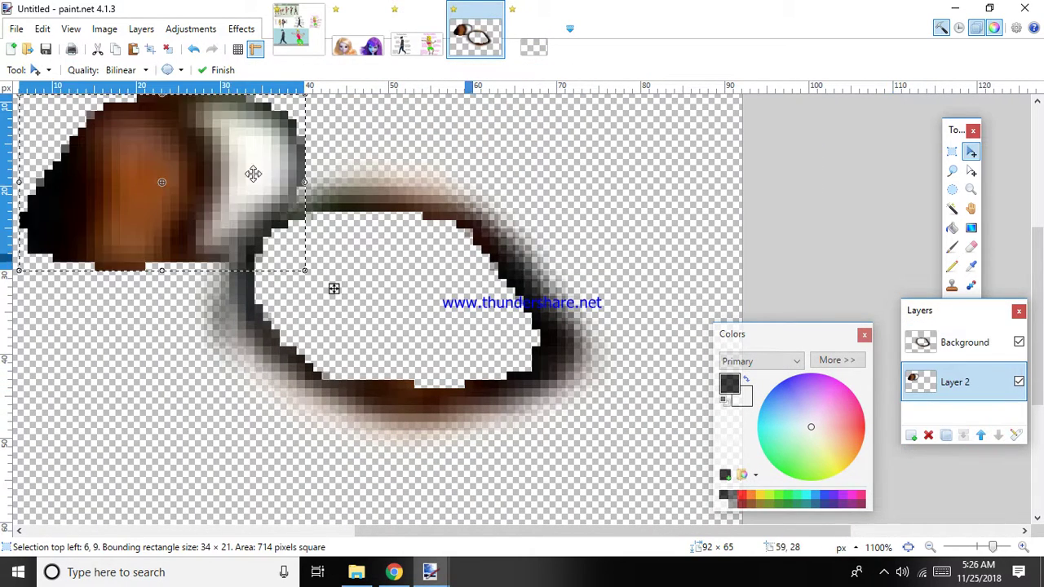
Step: Move the flipped inner eye inside the dark outline and rotate it about -24.43° to follow the outline's slant
left_click_drag(252, 175, 479, 284)
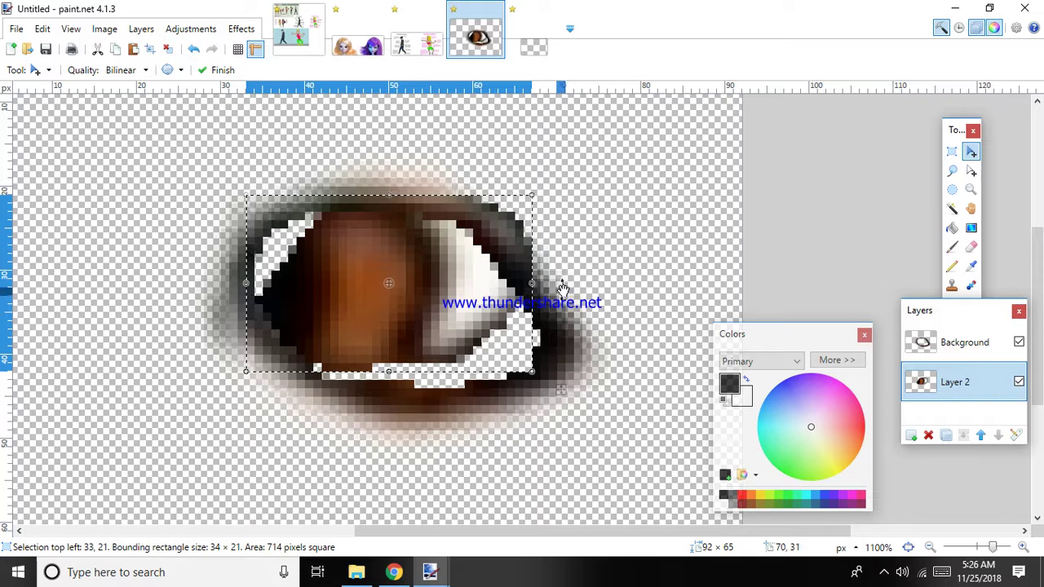
left_click_drag(569, 285, 543, 350)
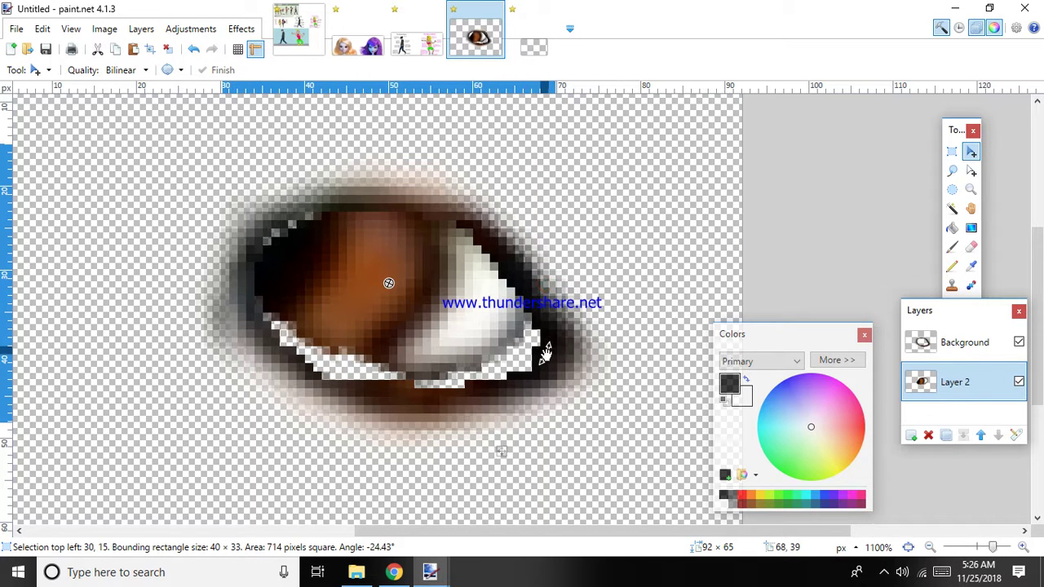
left_click_drag(501, 452, 516, 476)
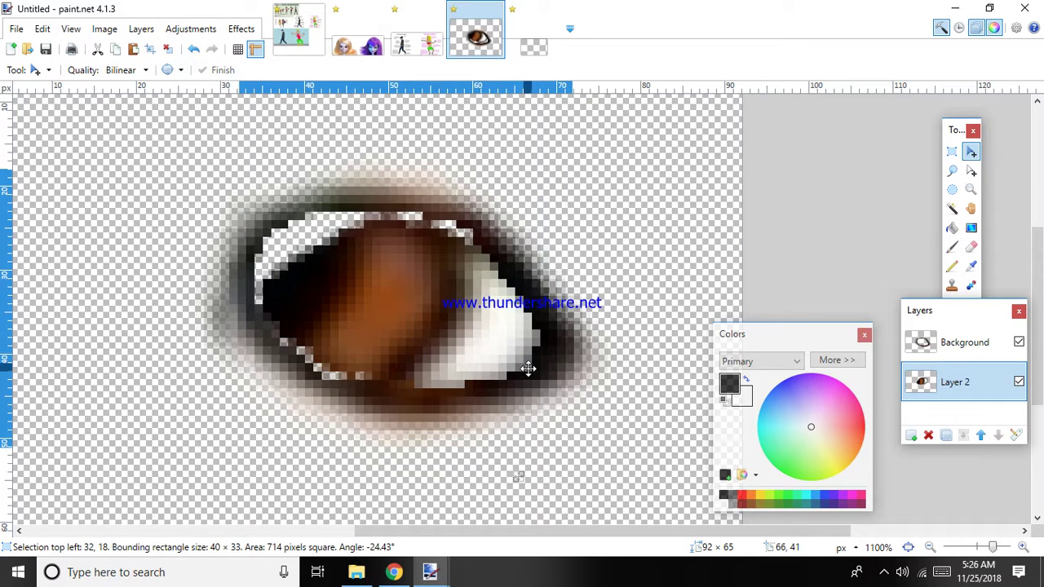
Step: Enlarge the rotated inner eye to about 49 × 41 pixels, reposition it to fill the outline, and deselect it
left_click_drag(314, 174, 289, 133)
mouse_move(426, 294)
left_mouse_down()
mouse_move(401, 305)
mouse_move(408, 299)
left_mouse_up()
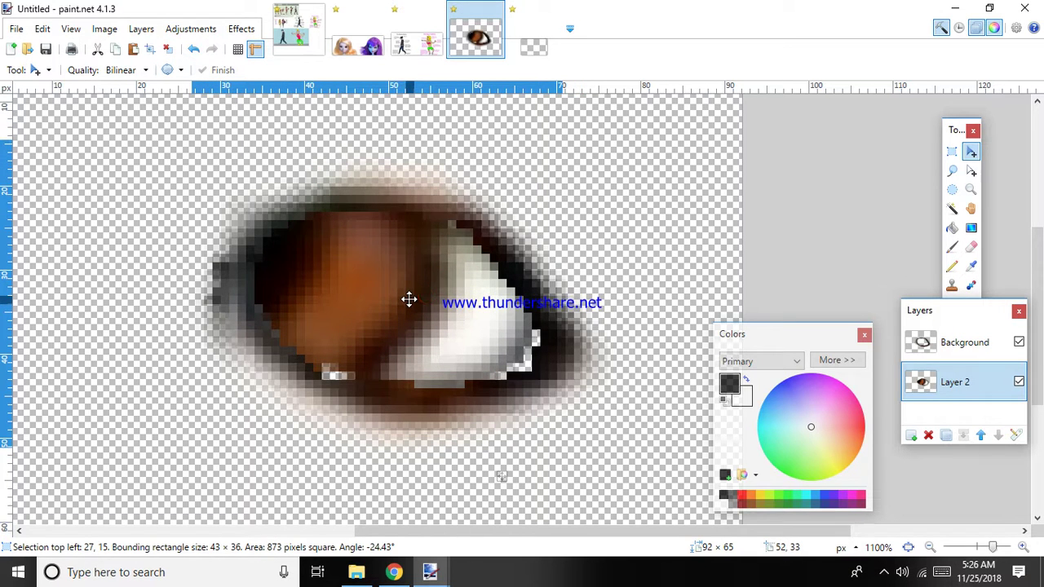
left_click_drag(529, 352, 548, 373)
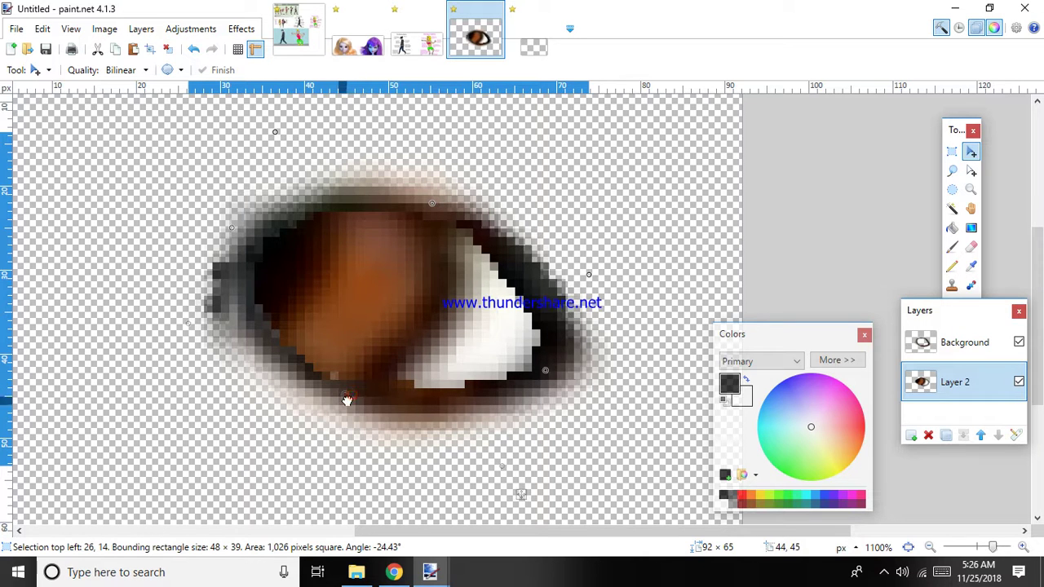
left_click_drag(346, 399, 344, 405)
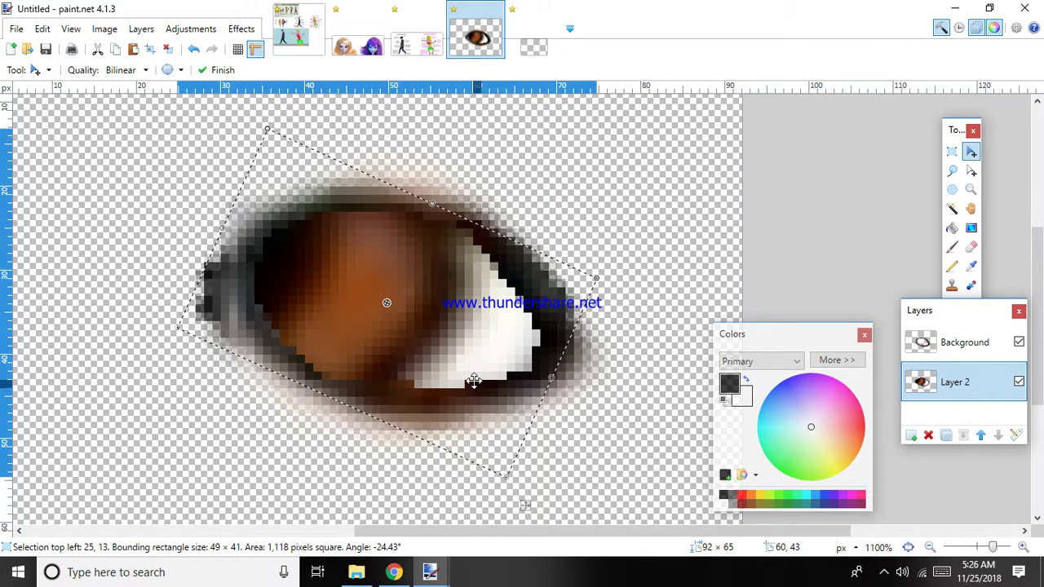
key("ctrl+z")
key("ctrl+z")
key("ctrl+z")
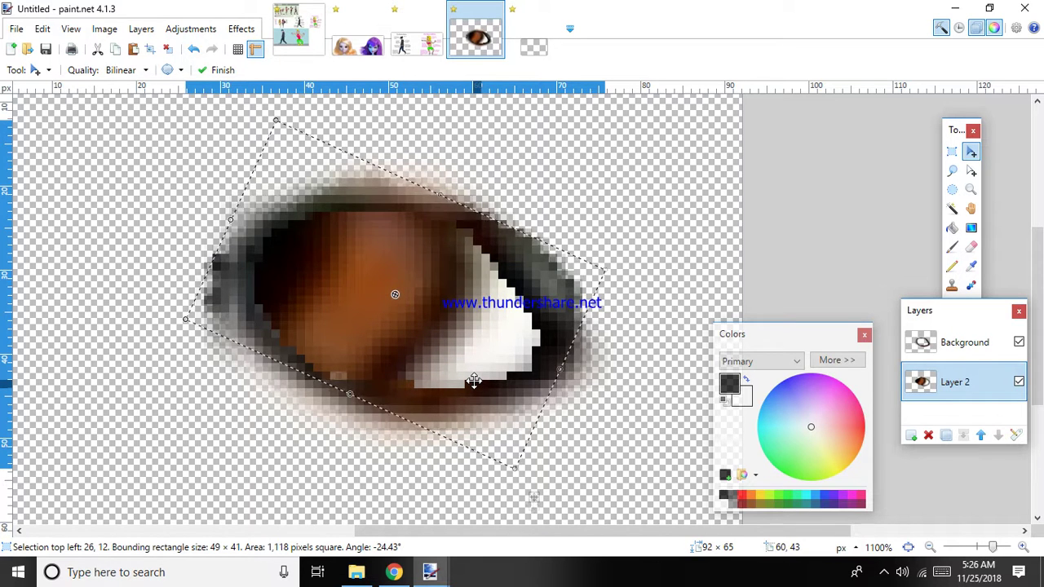
key("ctrl+z")
key("ctrl+z")
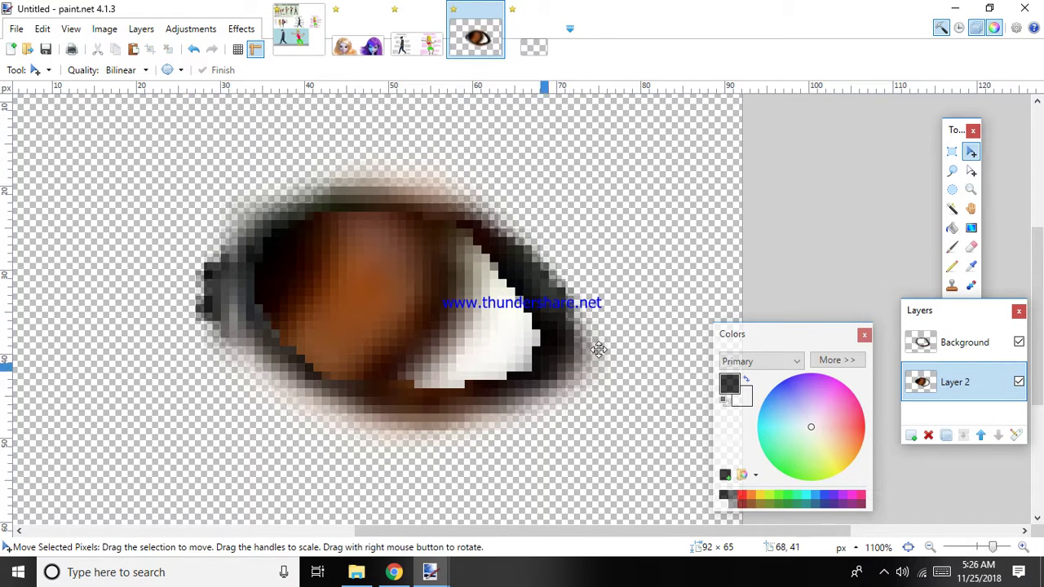
Step: Trim the outline's inner edge and Layer 2's stray dark overhang with an 8-pixel Eraser, and merge both layers
left_click(972, 249)
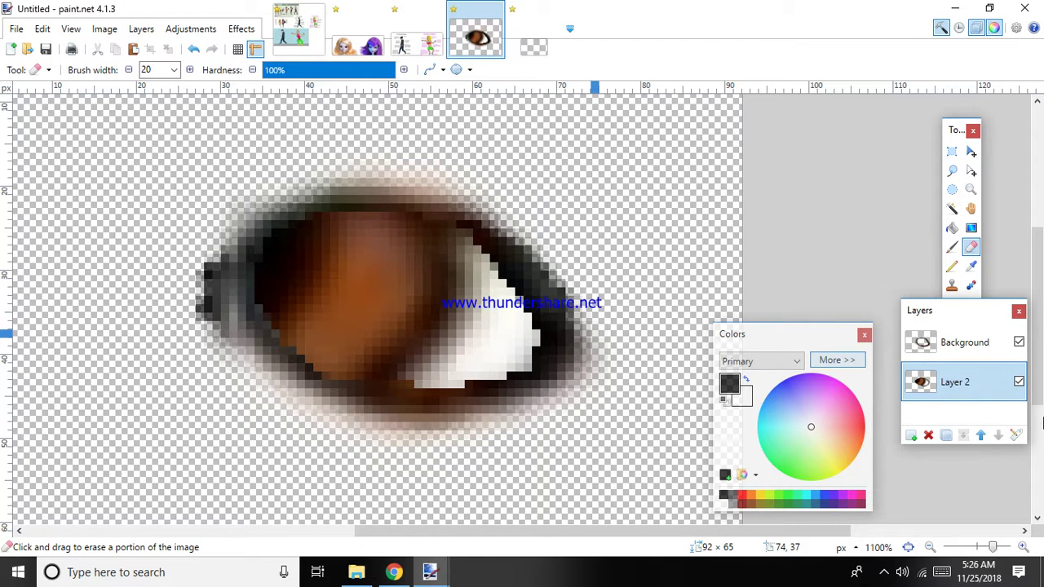
left_click(950, 346)
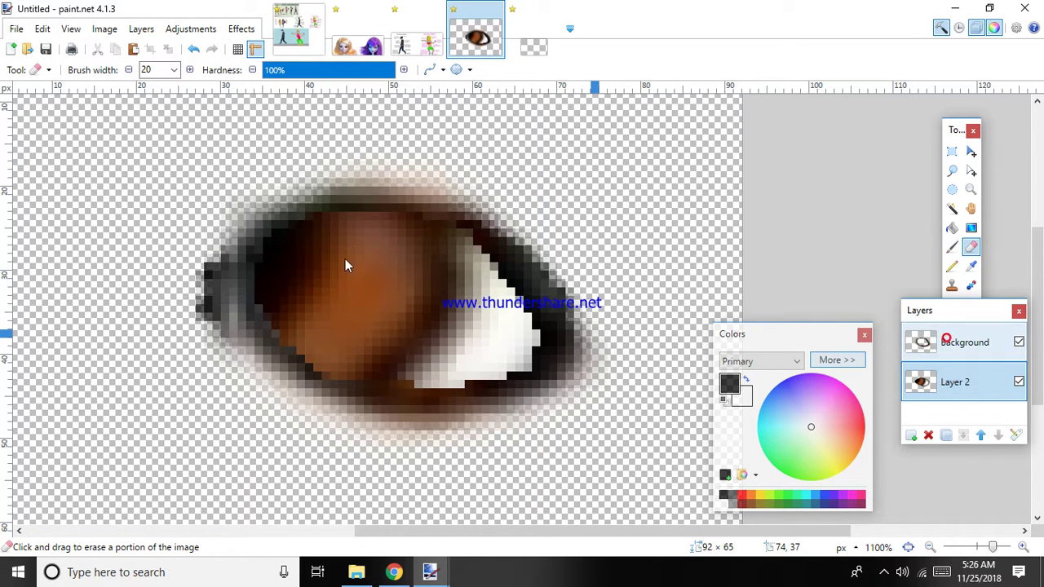
left_click(173, 70)
scroll(159, 109, "up", 3)
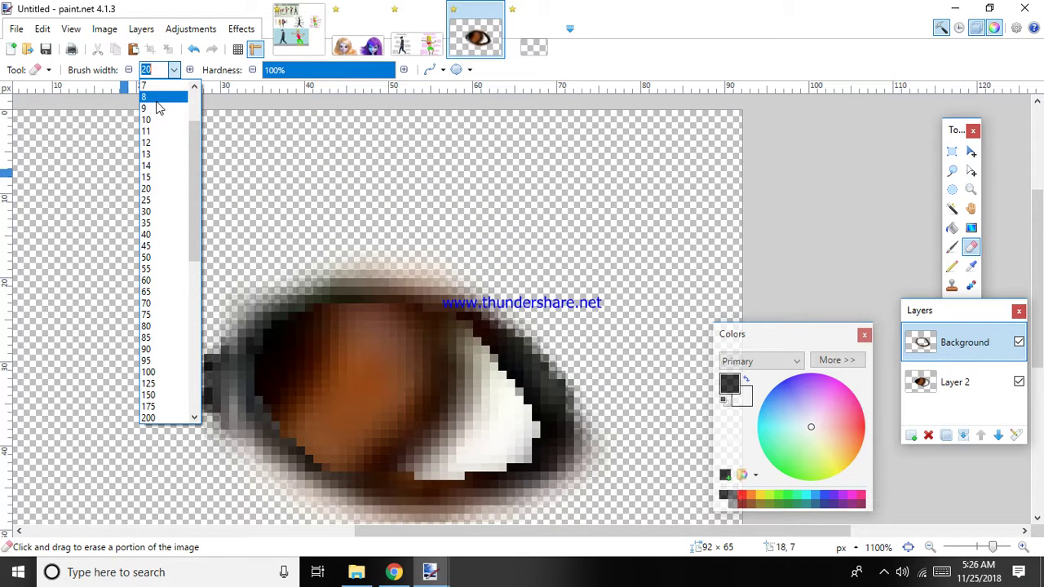
left_click(158, 101)
scroll(461, 367, "down", 3)
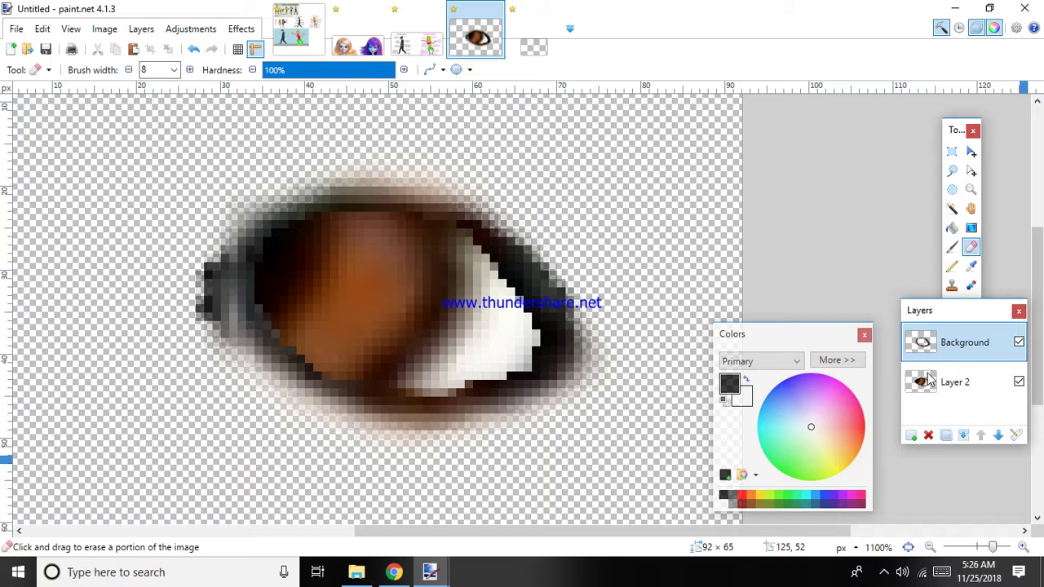
key("alt+Page_Down")
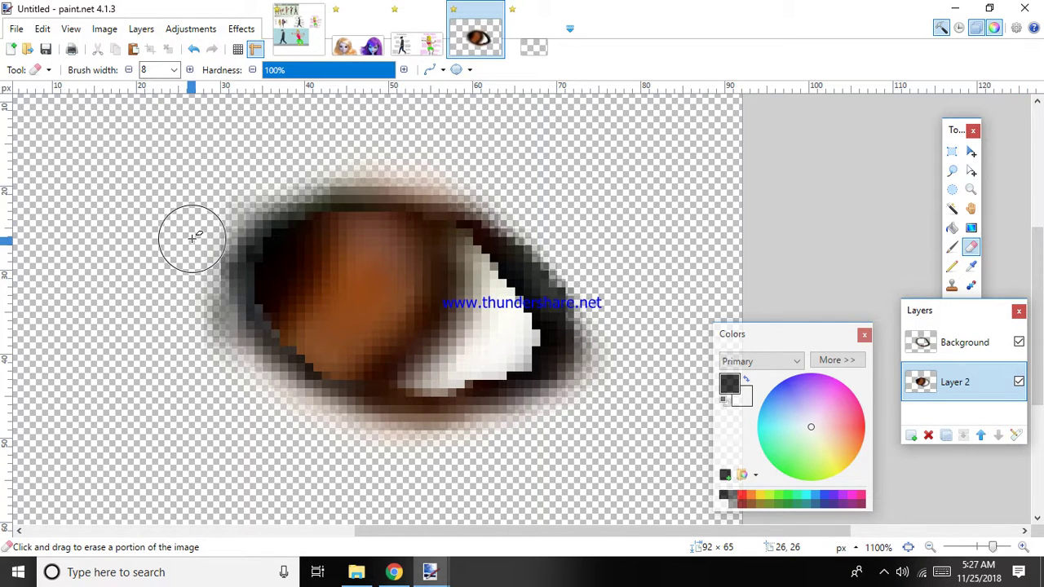
scroll(192, 237, "down", 4, "ctrl")
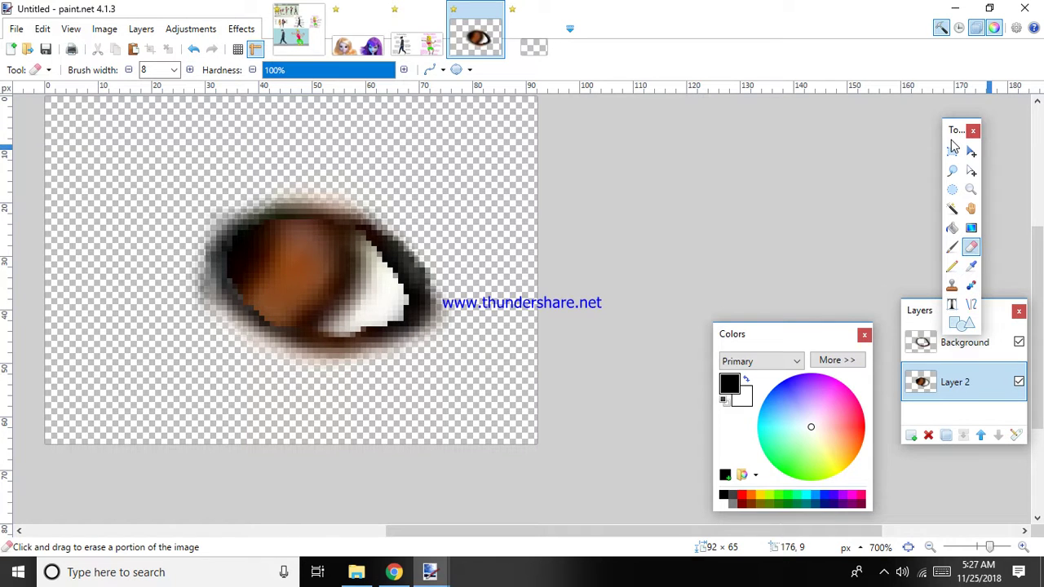
key("ctrl+m")
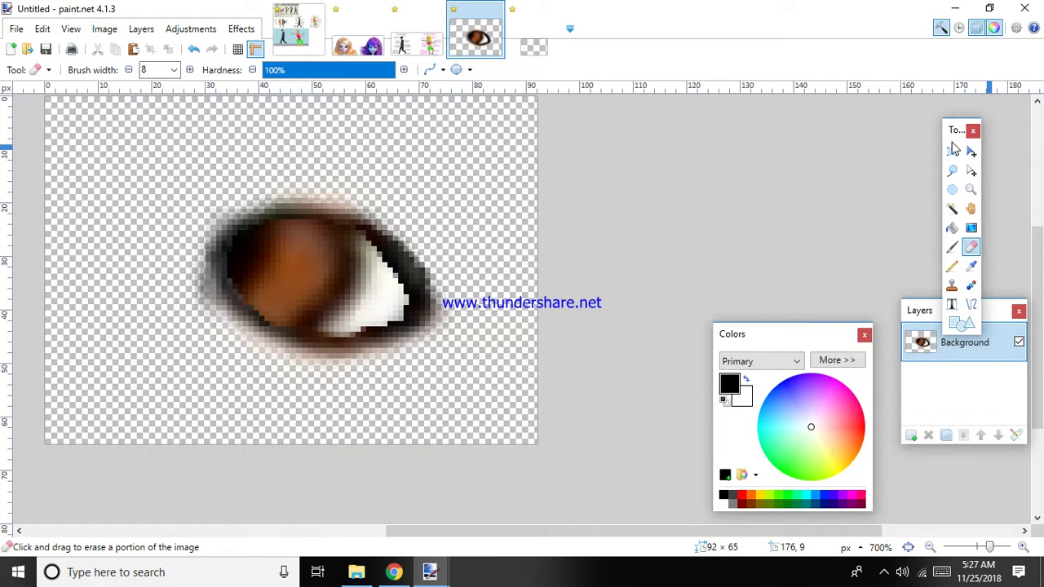
Step: Cut the merged eye, about 57 × 36 pixels, and paste it onto a new layer over the blonde doll's left-hand eye
left_click(953, 151)
scroll(202, 274, "up", 2, "ctrl")
left_click_drag(167, 146, 599, 426)
key("ctrl+x")
left_click(343, 41)
key("ctrl+shift+v")
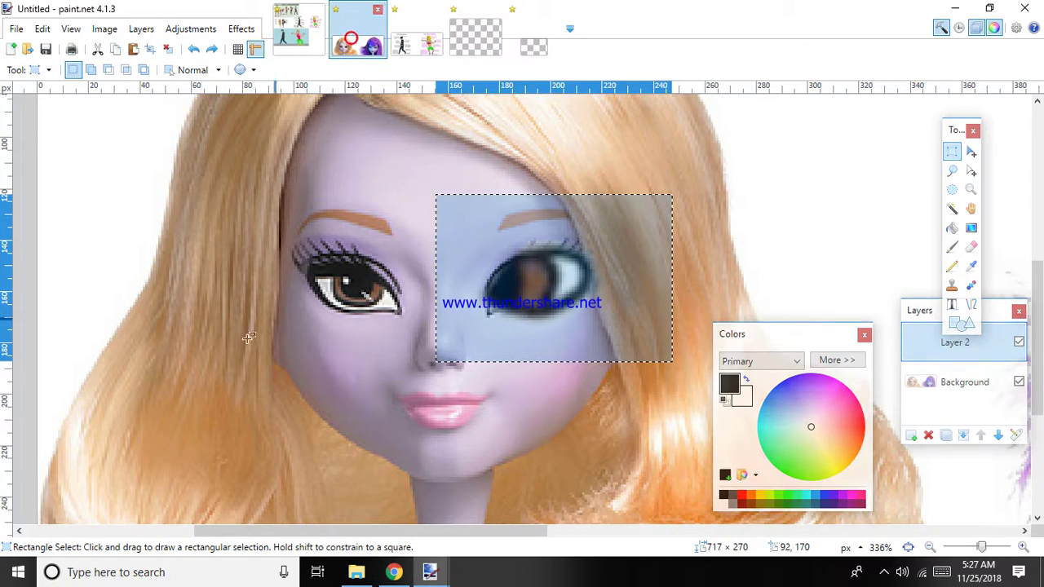
scroll(245, 343, "up", 2, "ctrl")
key("ctrl+shift+v")
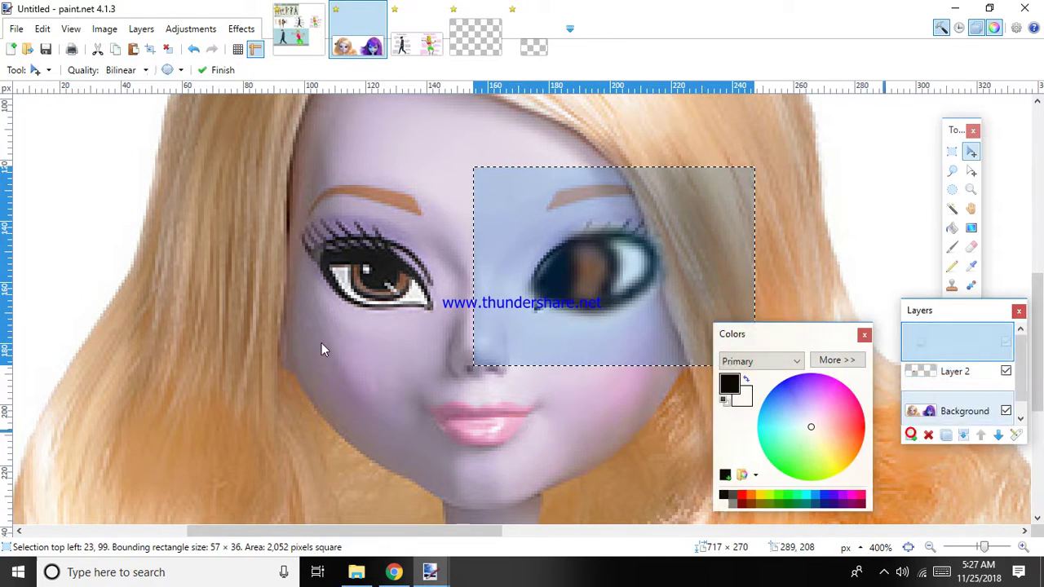
left_click_drag(245, 174, 451, 301)
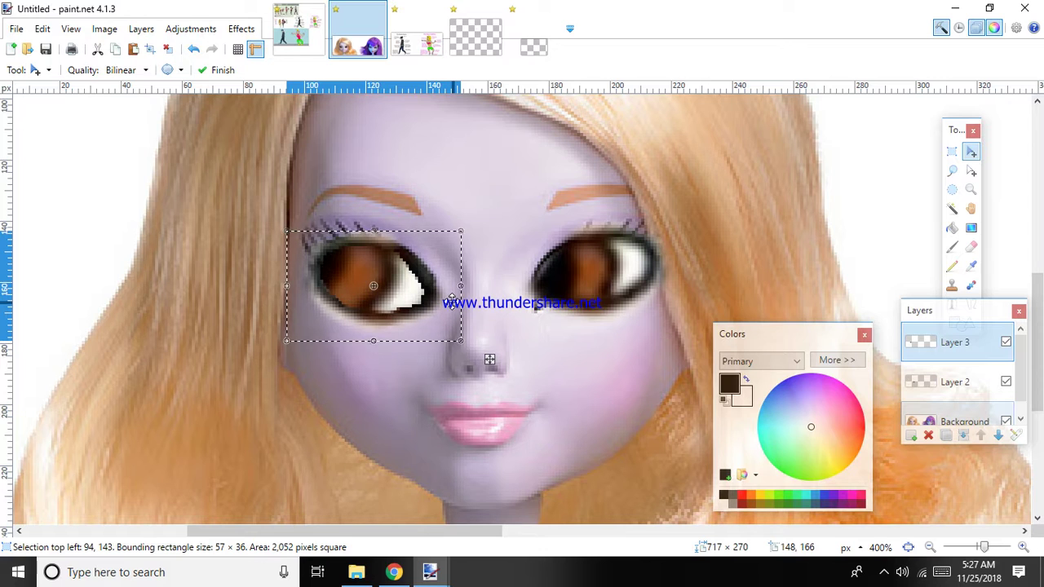
Step: Cut the placed eye off the doll head and undo the last edits in the 34 × 21 pixel inner-eye image
key("ctrl+x")
key("ctrl+alt+v")
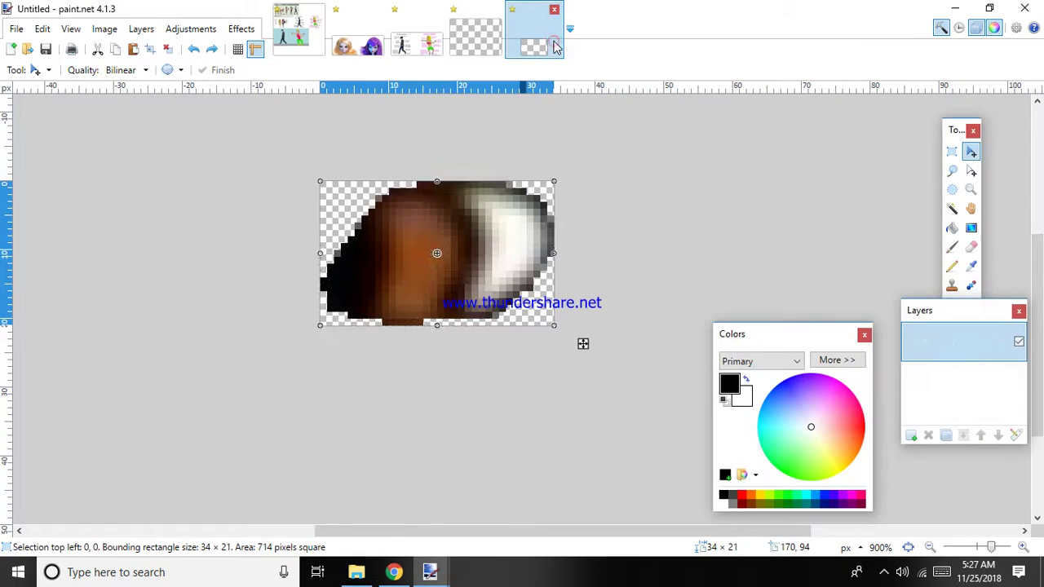
key("s")
key("s")
key("s")
key("s")
Step: Undo the inner eye rework in the 92 × 65 pixel image, back to the whole original eye on one layer
left_click(478, 32)
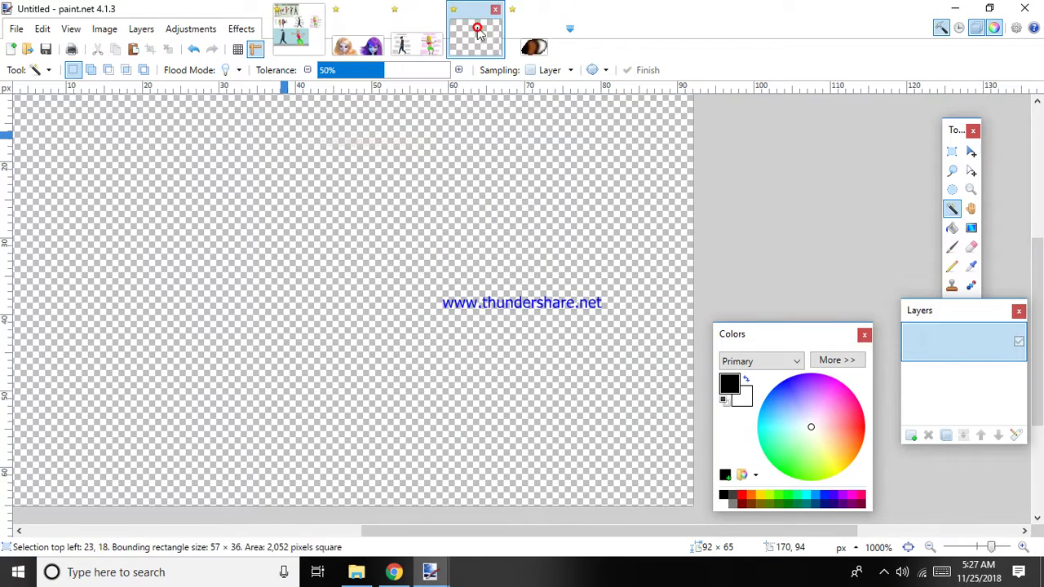
key("ctrl+shift+v")
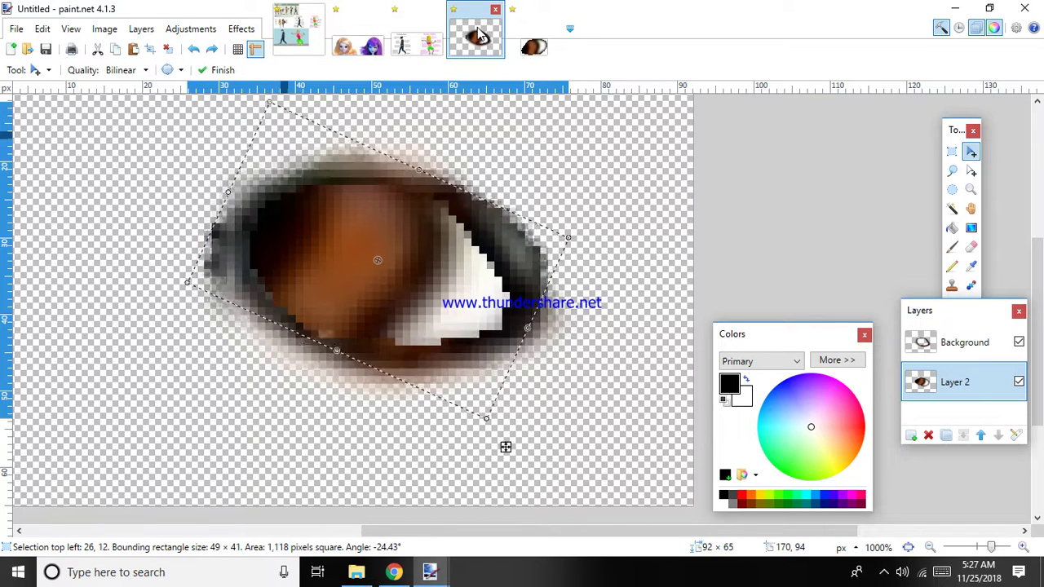
key("ctrl+z")
key("ctrl+z")
key("ctrl+z")
key("ctrl+z")
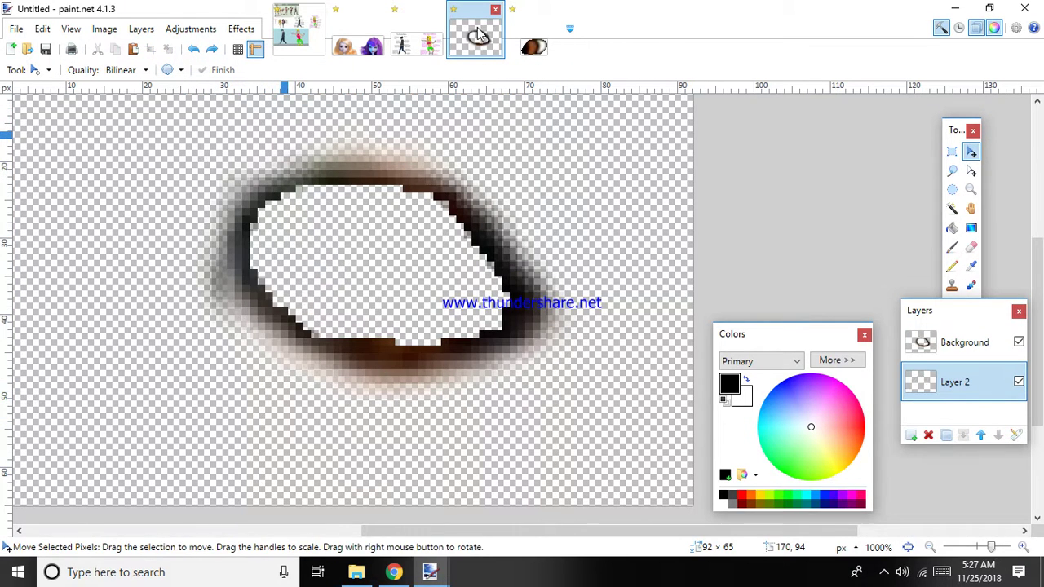
key("ctrl+z")
key("ctrl+z")
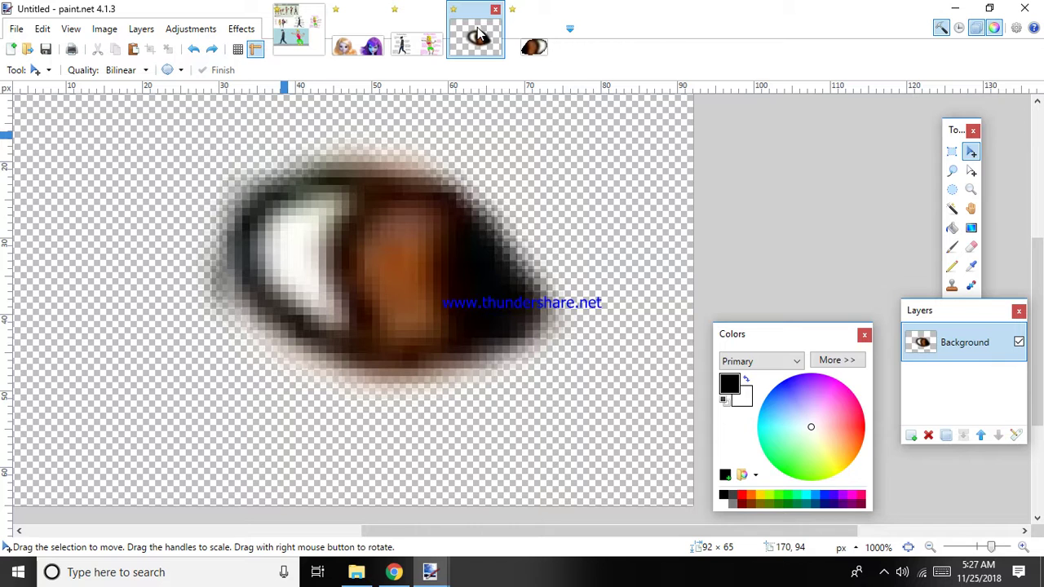
Step: Flip the whole eye's layer horizontally in the 92 × 65 pixel image, then select the eye and remove it from the canvas
left_click(142, 29)
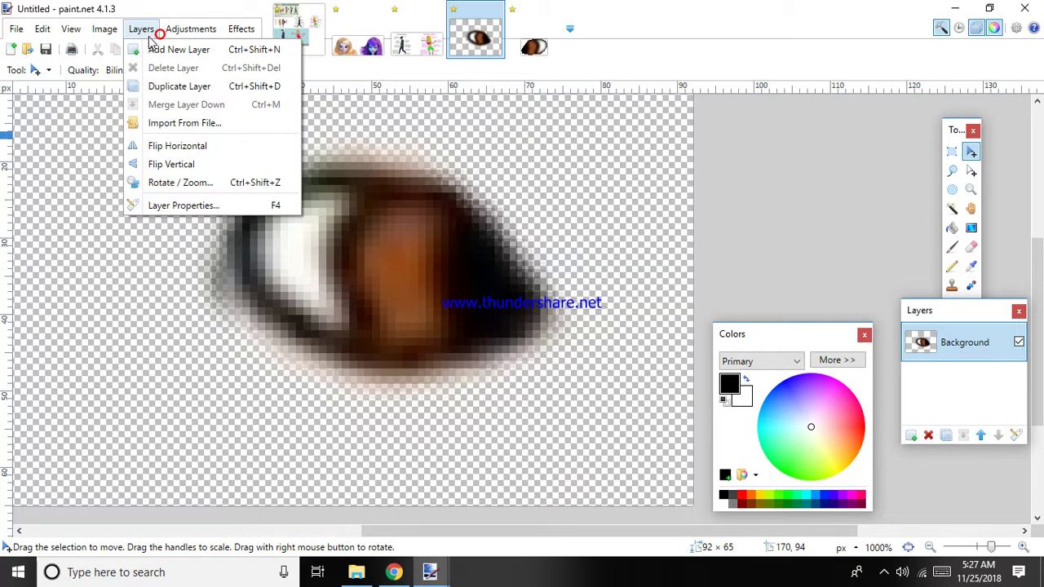
left_click(169, 150)
scroll(634, 400, "down", 1)
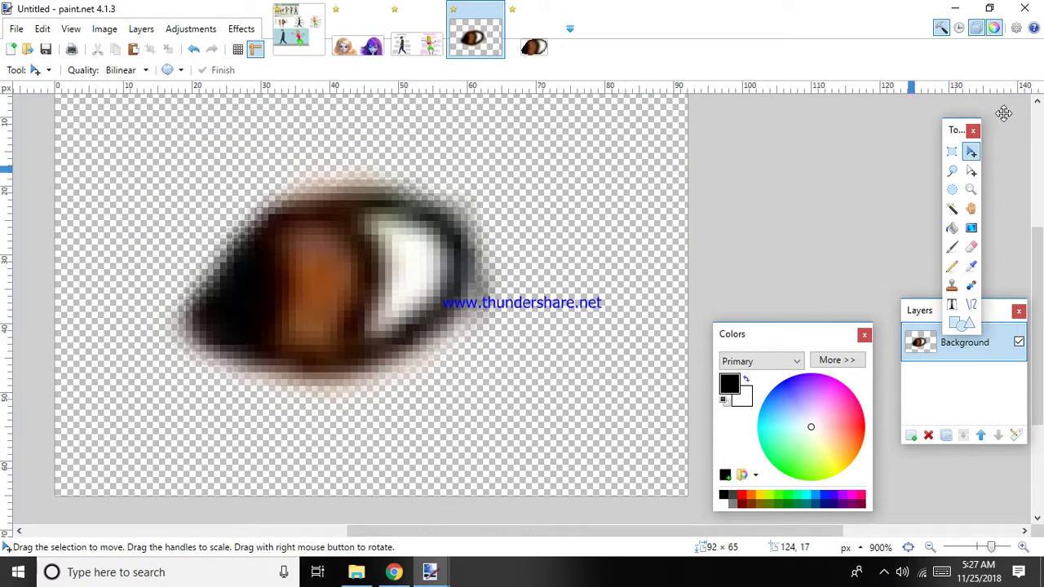
left_click(953, 152)
left_click_drag(146, 166, 530, 427)
key("Delete")
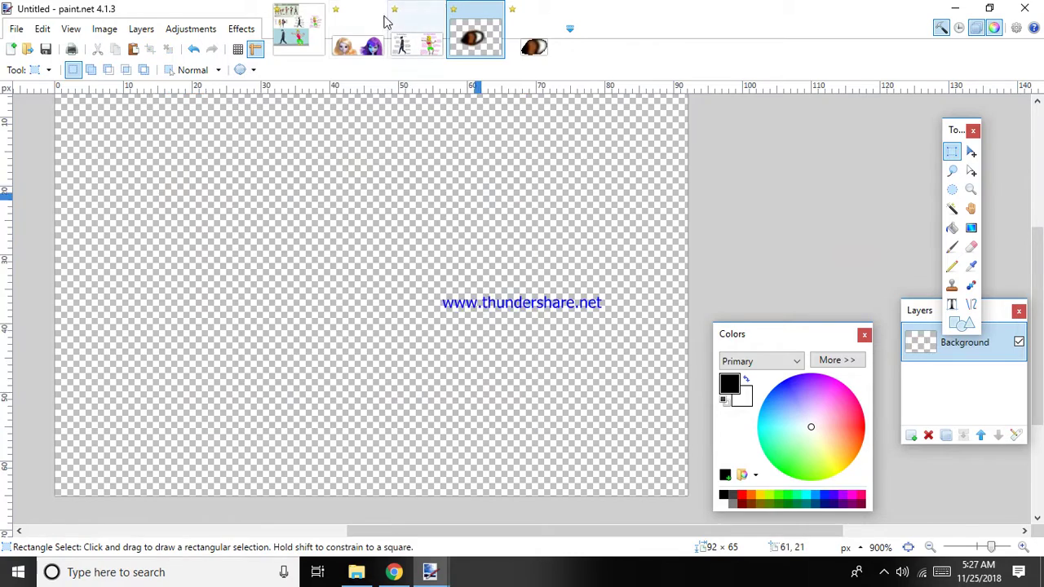
Step: Compare with the doll head's existing eye, and undo the eye's removal and horizontal flip in the 92 × 65 pixel image
left_click(375, 31)
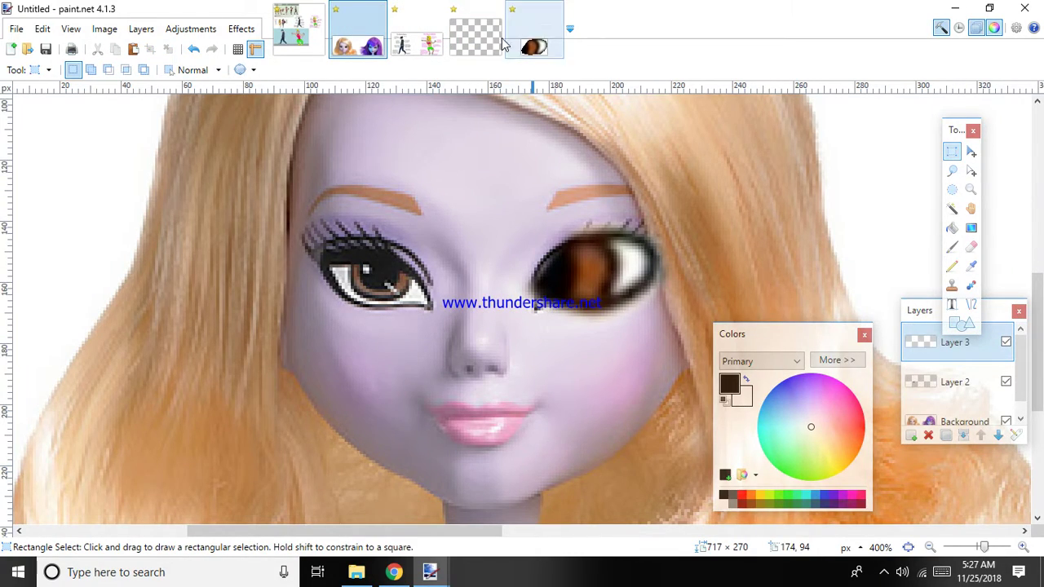
left_click(476, 31)
key("ctrl+z")
key("ctrl+z")
key("ctrl+z")
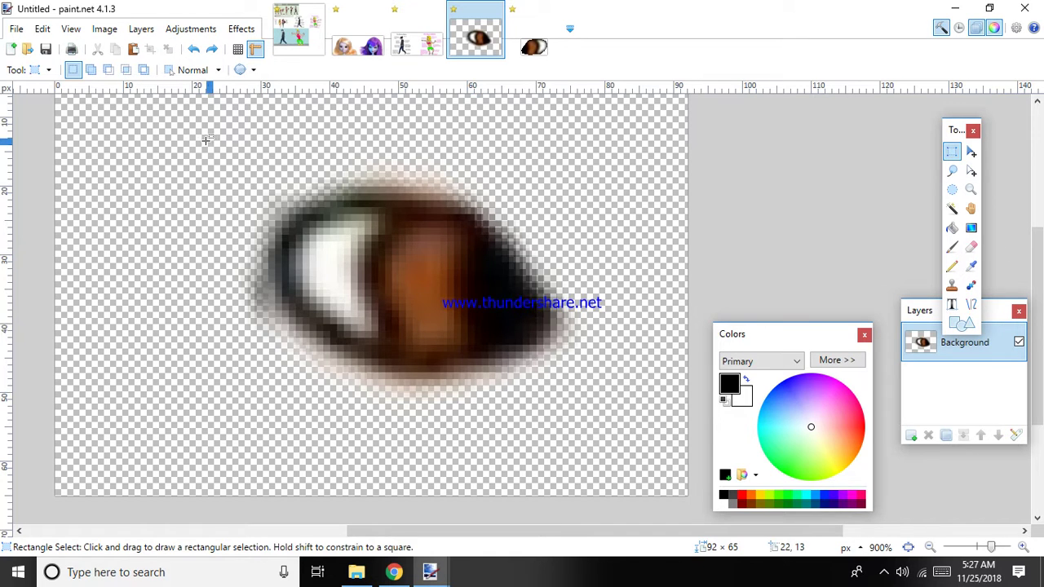
Step: Cut the unflipped eye, about 61 × 40 pixels, and paste it onto Layer 3 over the blonde doll's left-hand eye, then deselect
mouse_move(206, 141)
left_mouse_down()
mouse_move(594, 338)
mouse_move(624, 384)
mouse_move(617, 411)
left_mouse_up()
key("Delete")
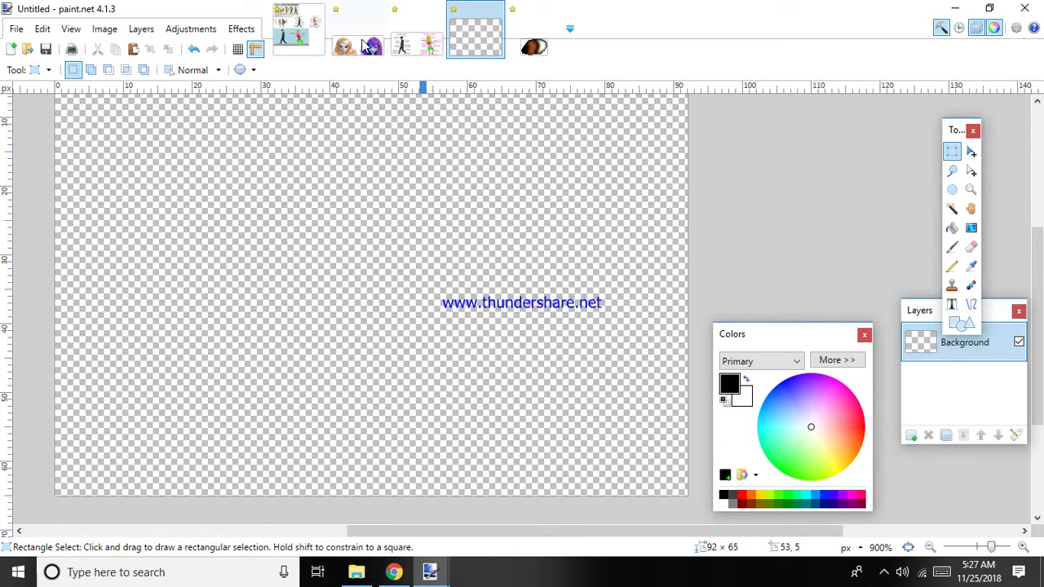
left_click(364, 47)
key("ctrl+shift+v")
left_click_drag(228, 224, 416, 306)
key("Left")
key("ctrl+d")
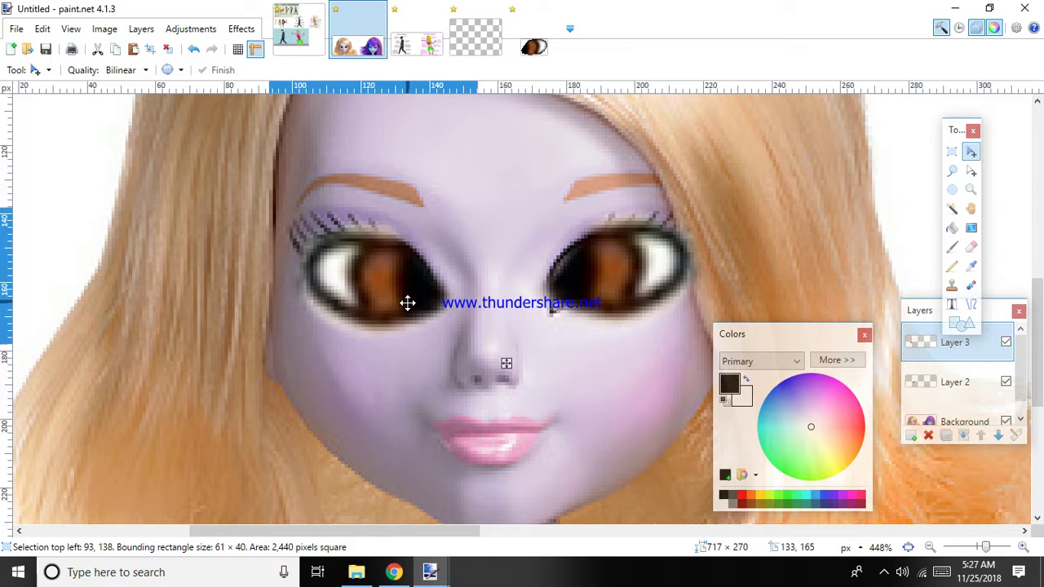
key("ctrl+d")
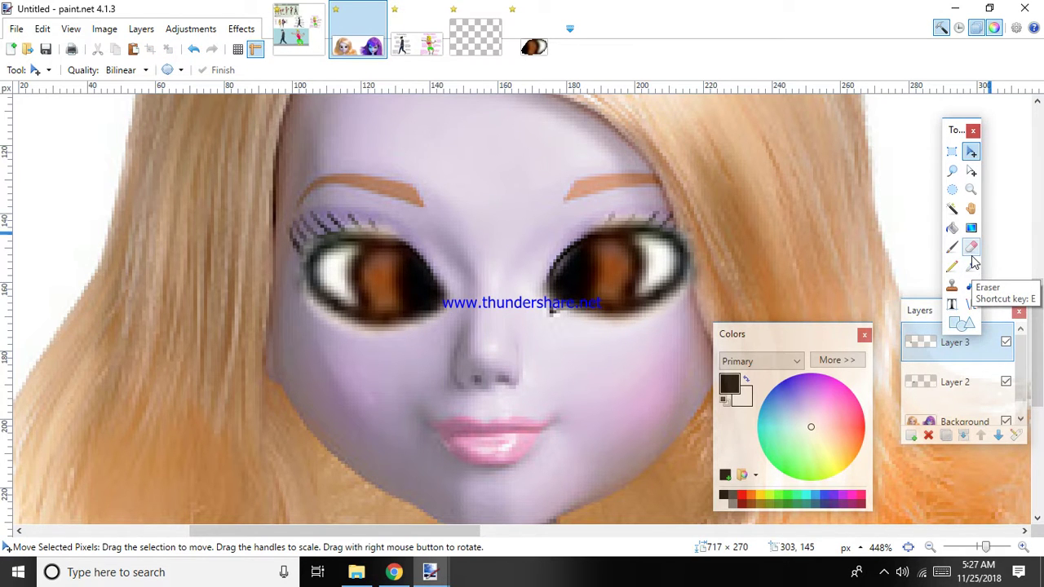
Step: Merge Layer 3 with the left-hand eye down into Layer 2 of the doll heads image
left_click(408, 25)
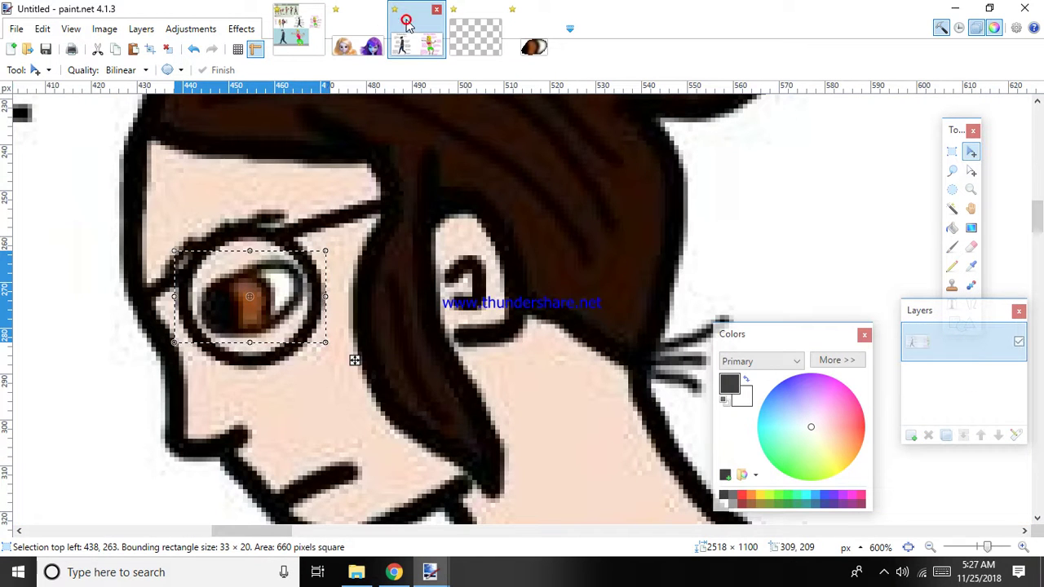
left_click(342, 36)
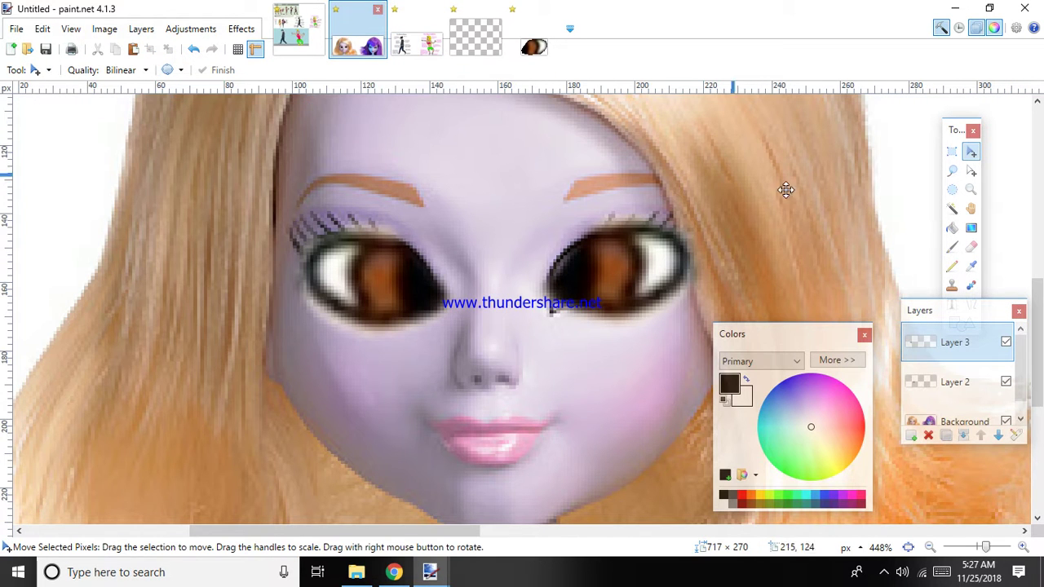
left_click(970, 266)
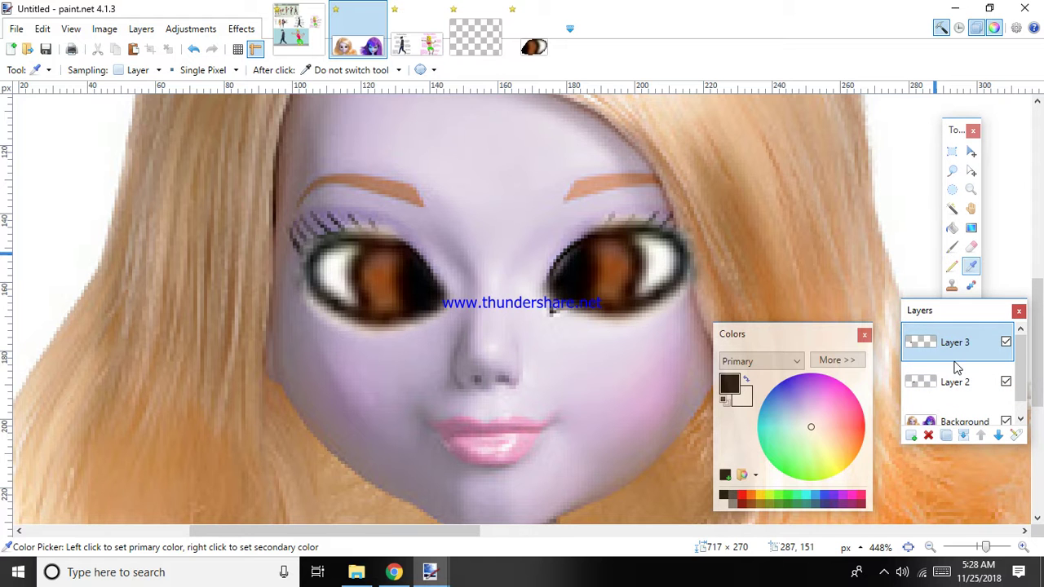
key("ctrl+n")
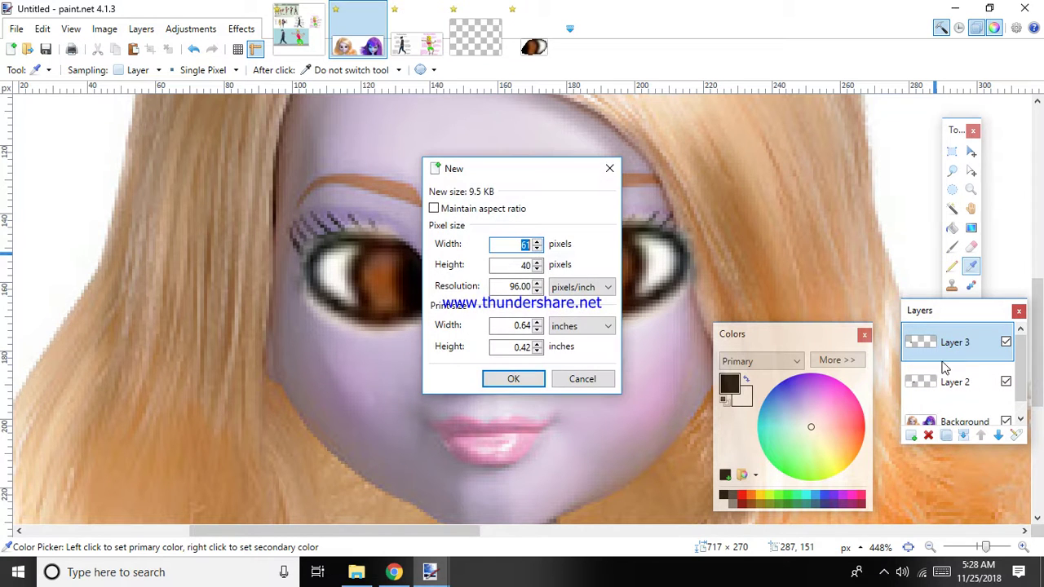
left_click(601, 388)
key("ctrl+z")
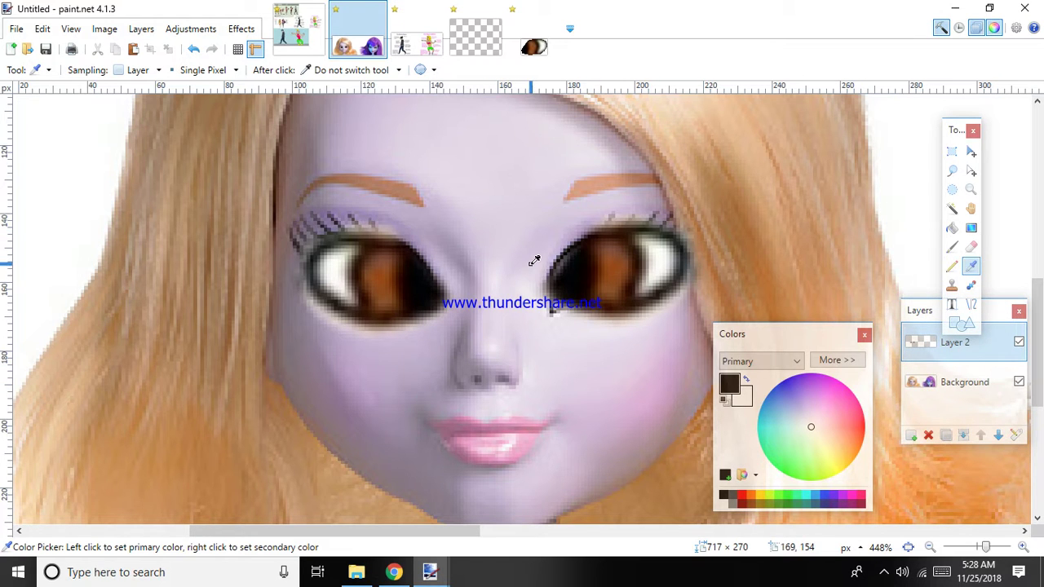
Step: On the Background layer, sample light lilac face skin as the secondary colour and set a very soft 40-pixel Paintbrush
left_click(951, 381)
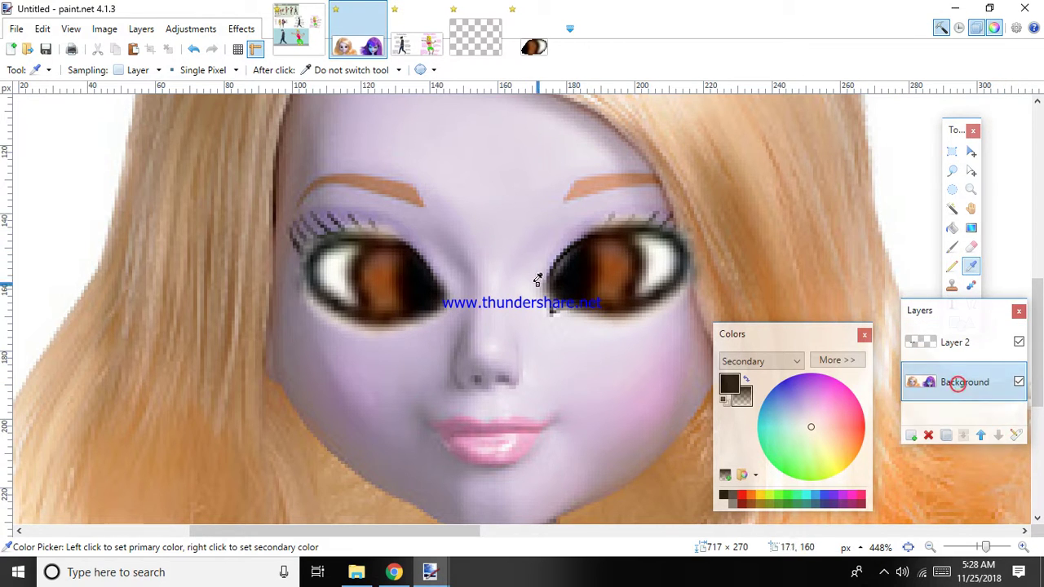
right_click(662, 258)
left_click(953, 248)
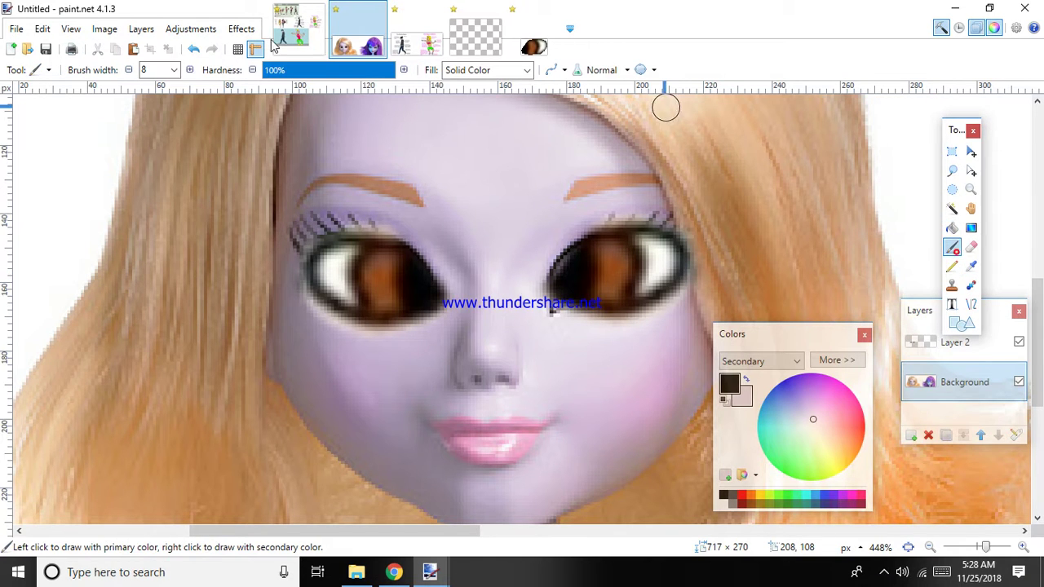
left_click(269, 72)
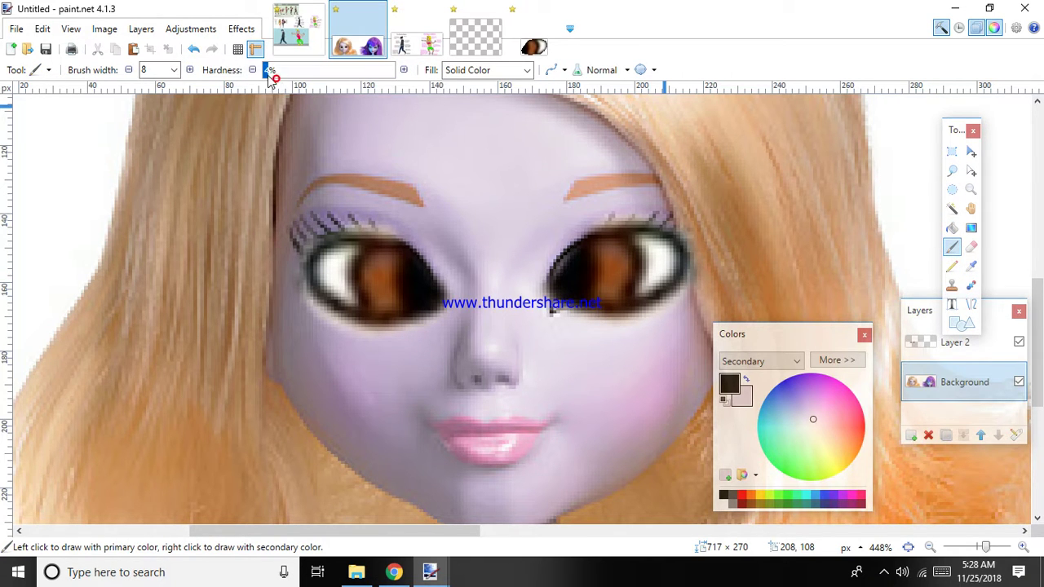
left_click(175, 70)
left_click(155, 225)
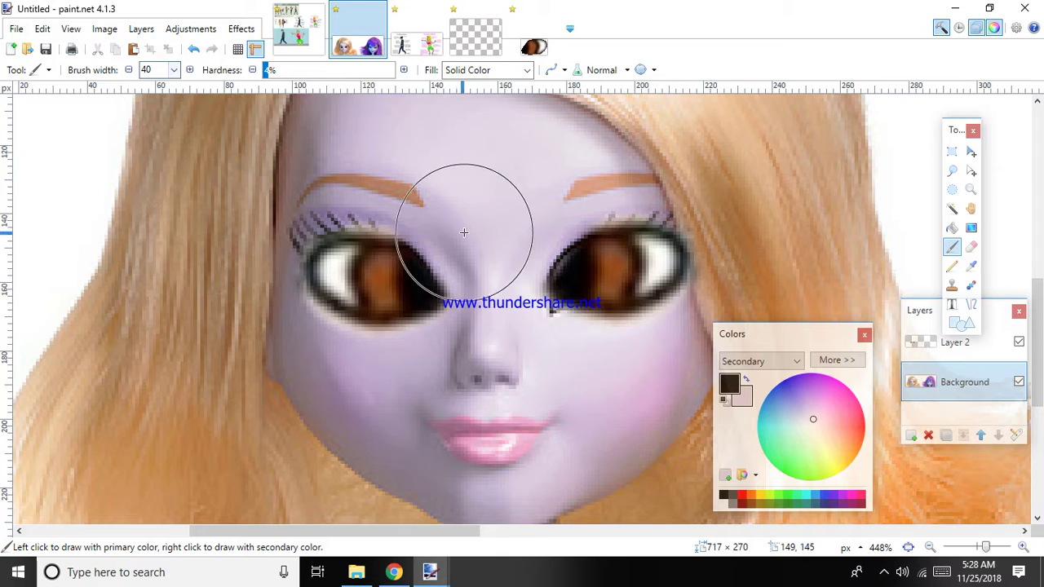
Step: Paint light lilac skin over the right-hand eyebrow and lashes of the blonde doll on the Background layer
scroll(465, 233, "up", 1)
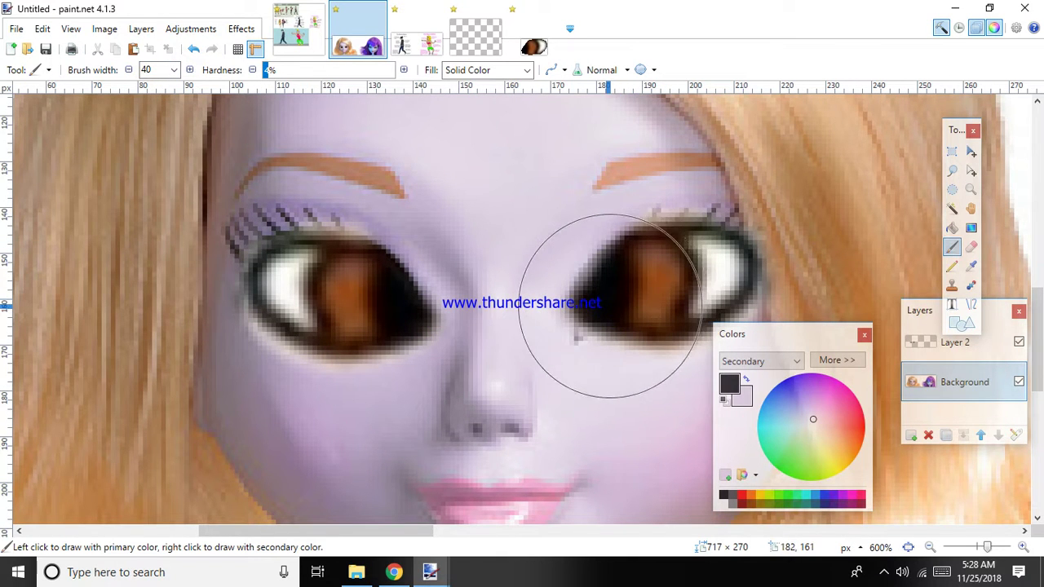
left_click(610, 305)
left_click(654, 280)
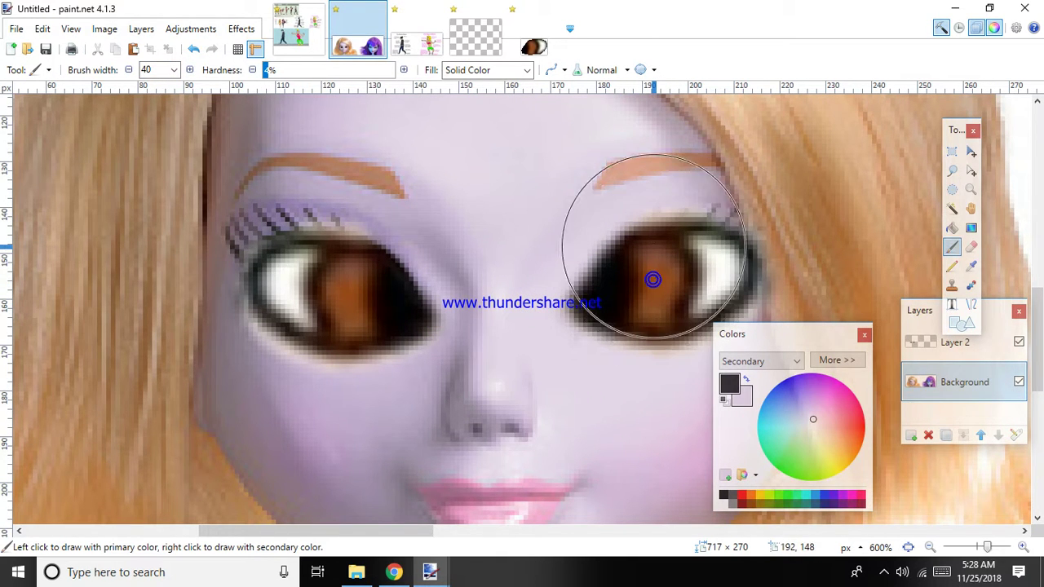
left_click_drag(639, 203, 613, 191)
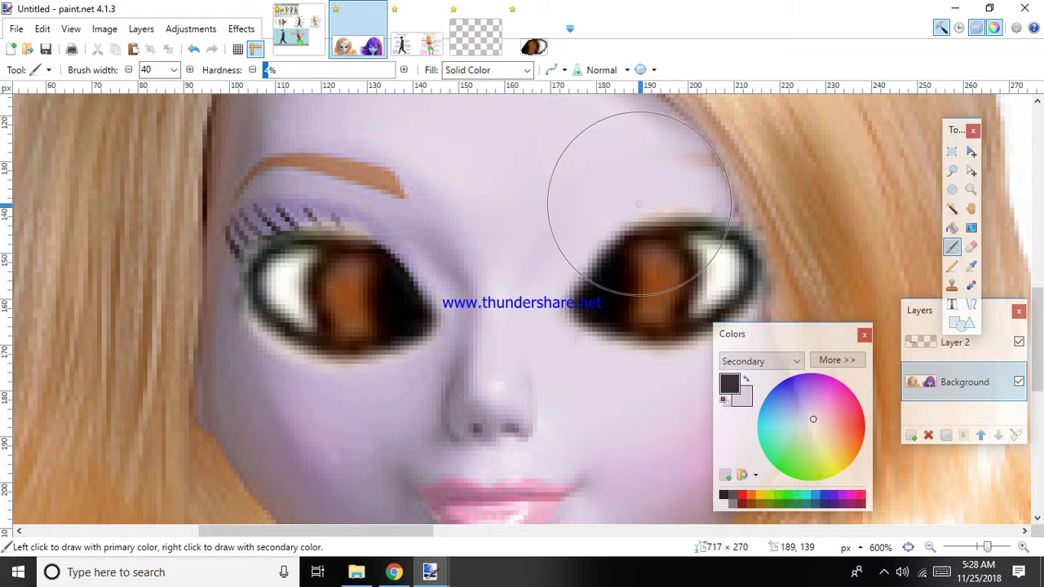
left_click(636, 203)
scroll(627, 240, "down", 2)
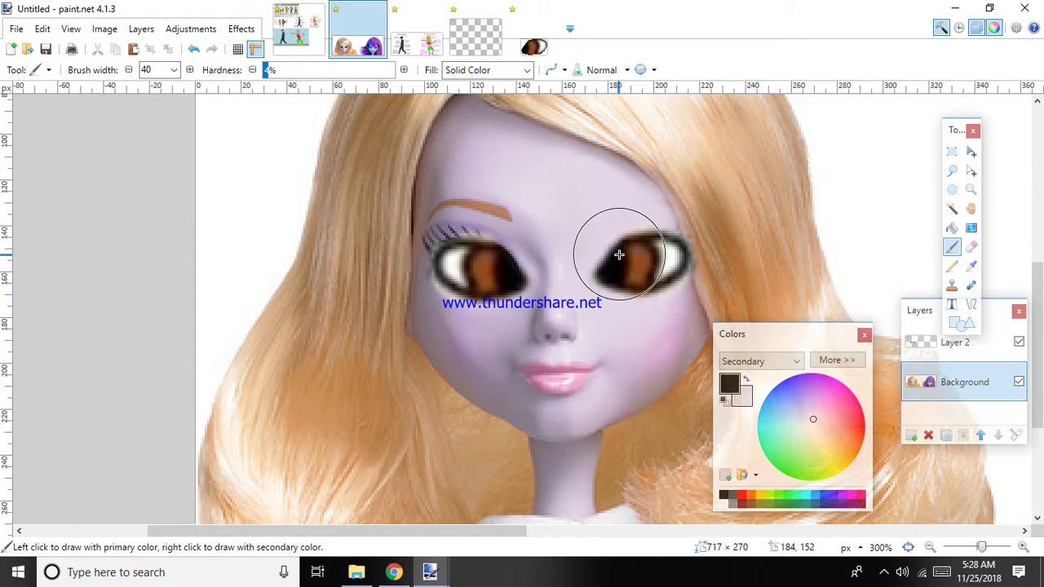
Step: Paint over the blonde doll's left-hand lashes and eyebrow with a slightly darker lilac sampled from the surrounding skin
scroll(629, 240, "up", 1)
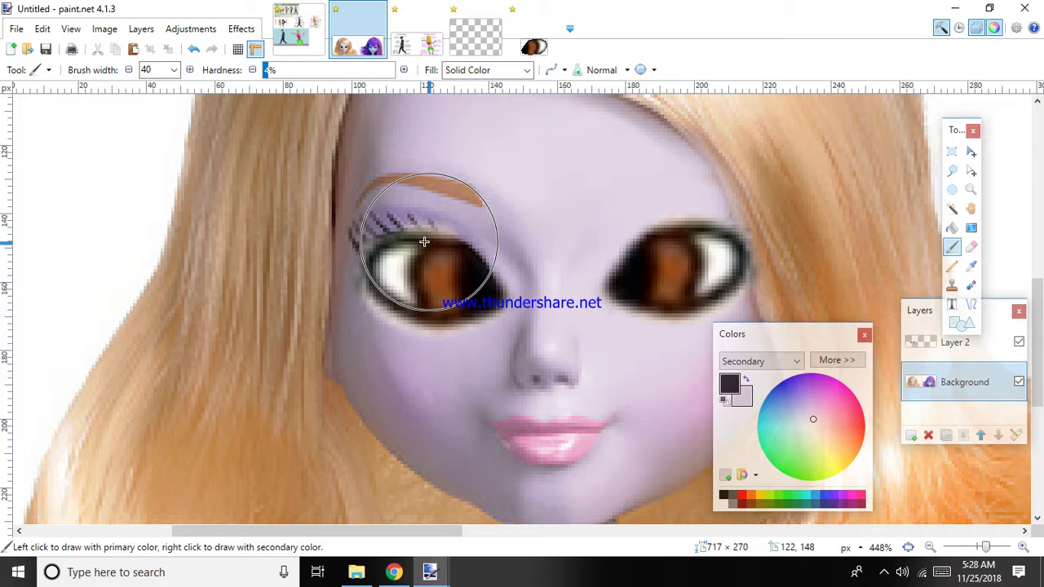
scroll(445, 244, "up", 1)
mouse_move(408, 256)
left_mouse_down()
mouse_move(424, 232)
mouse_move(457, 221)
left_mouse_up()
left_click(973, 267)
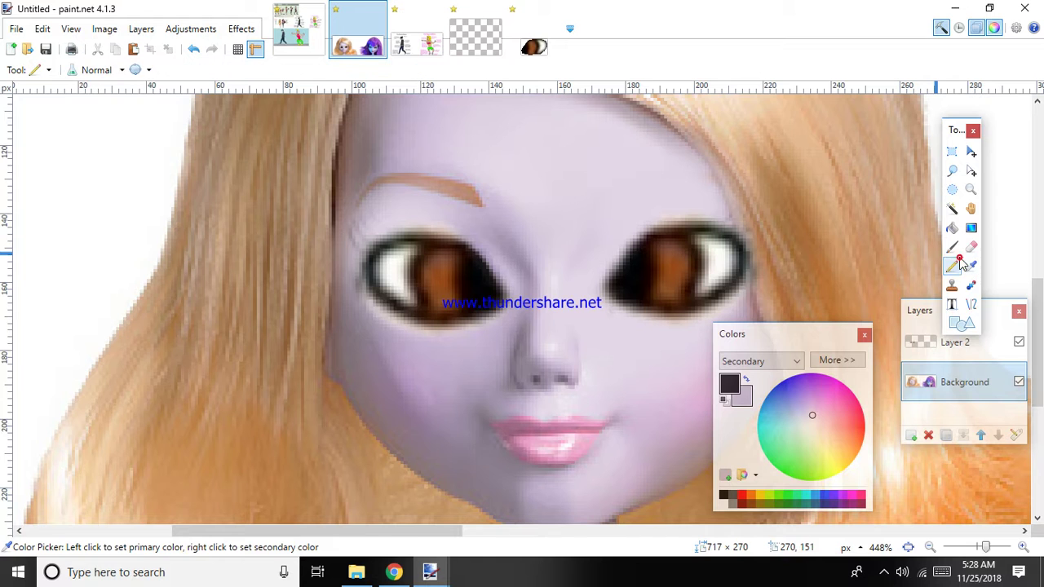
left_click(952, 267)
left_click(952, 247)
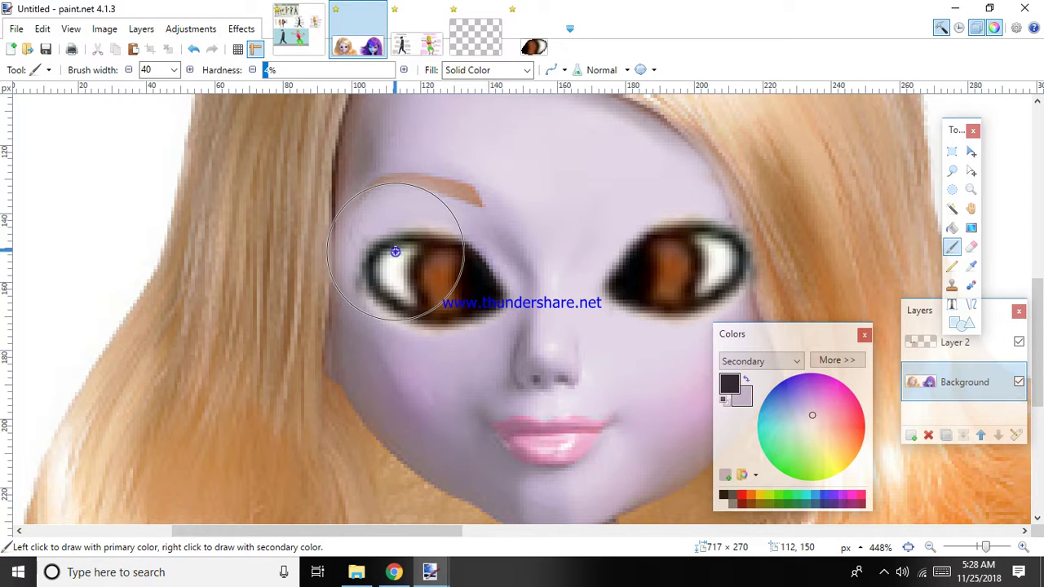
mouse_move(400, 189)
left_mouse_down()
mouse_move(427, 182)
mouse_move(400, 193)
left_mouse_up()
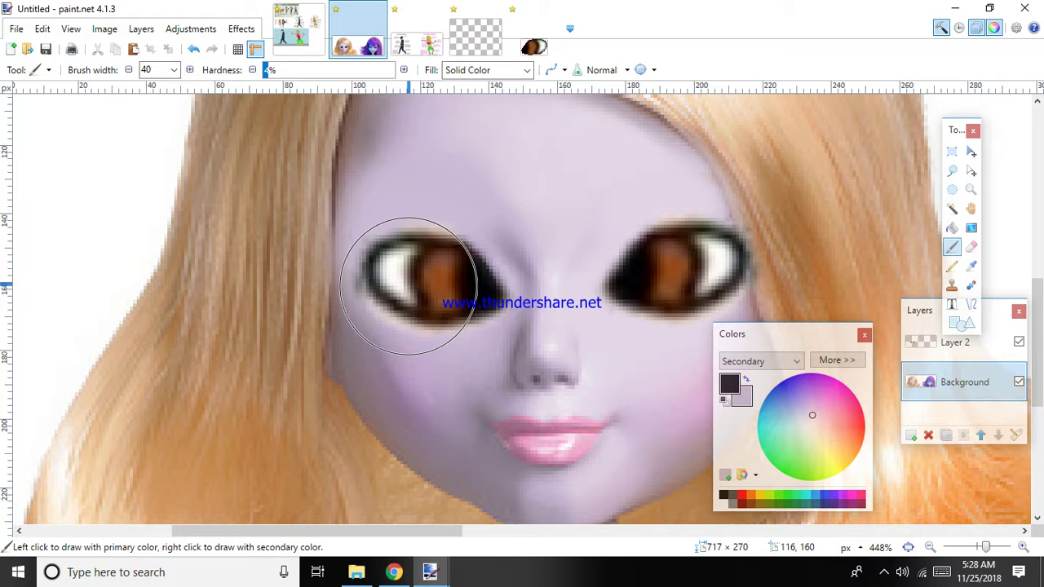
Step: Select the right-hand eye on Layer 2, move it slightly down to align with the left-hand eye, and deselect
scroll(447, 278, "down", 3)
scroll(536, 268, "up", 2)
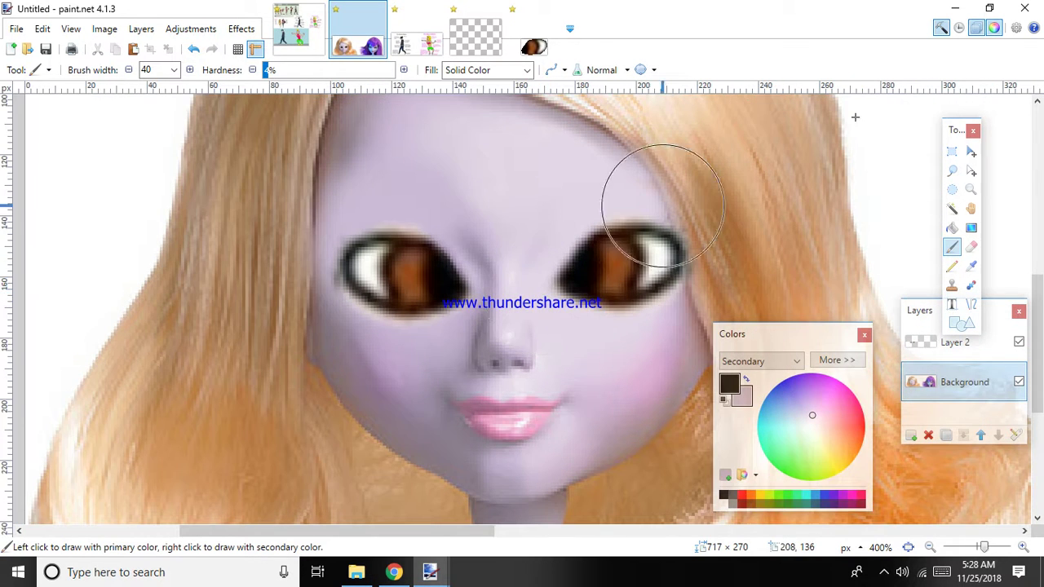
left_click(950, 342)
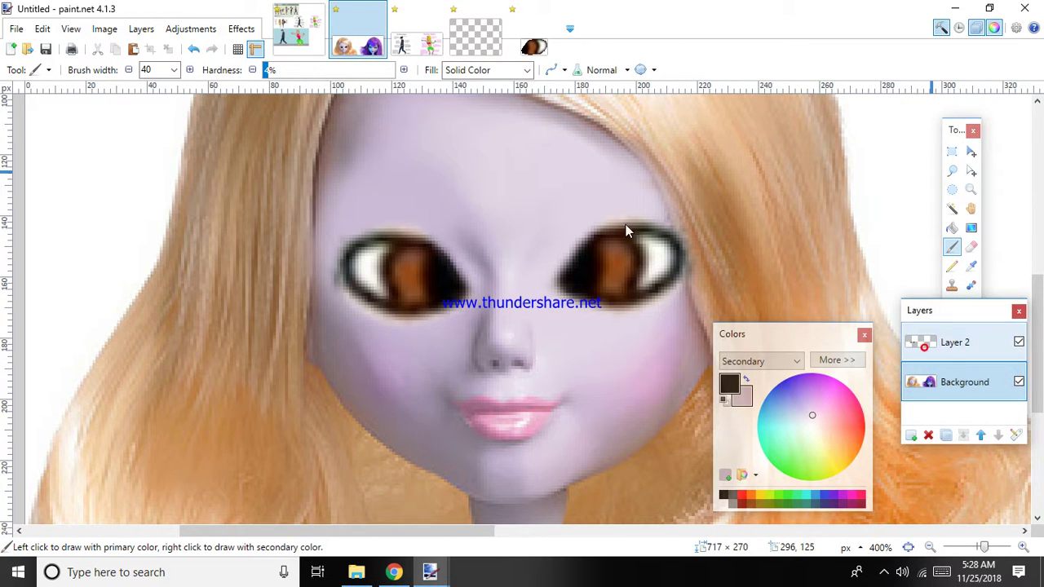
left_click(952, 151)
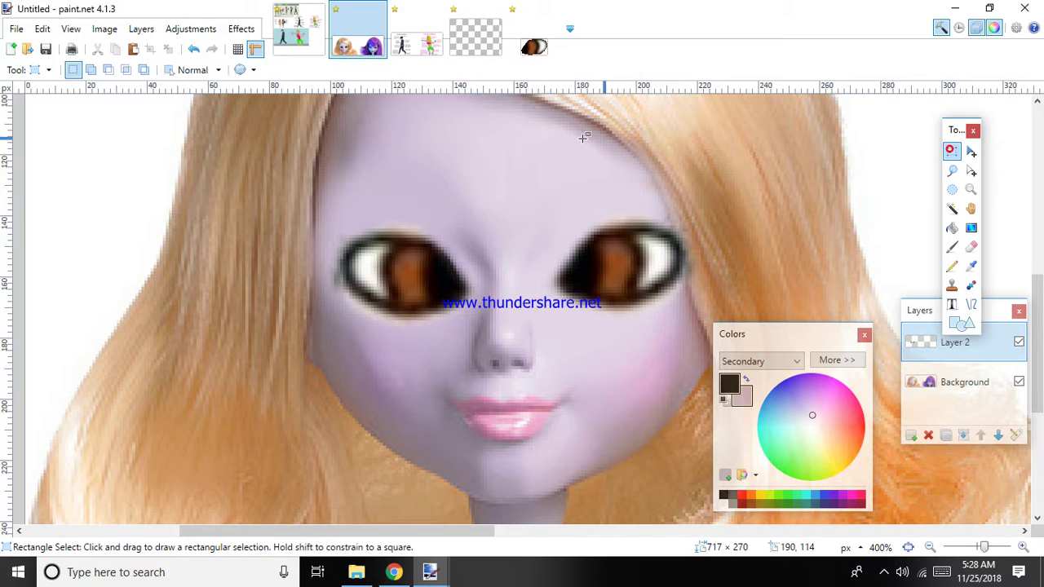
left_click_drag(530, 186, 750, 351)
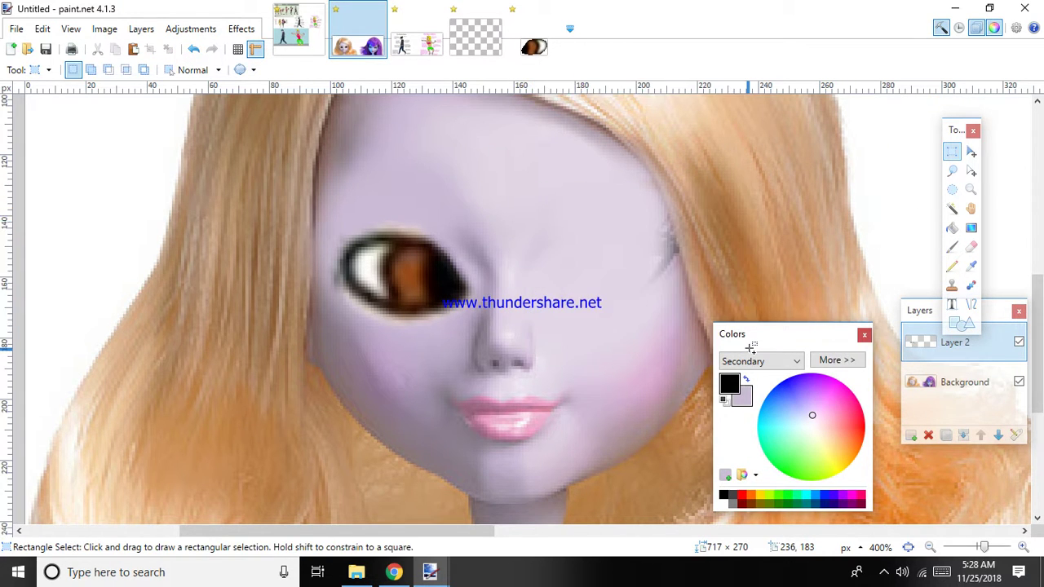
key("m")
key("ctrl+d")
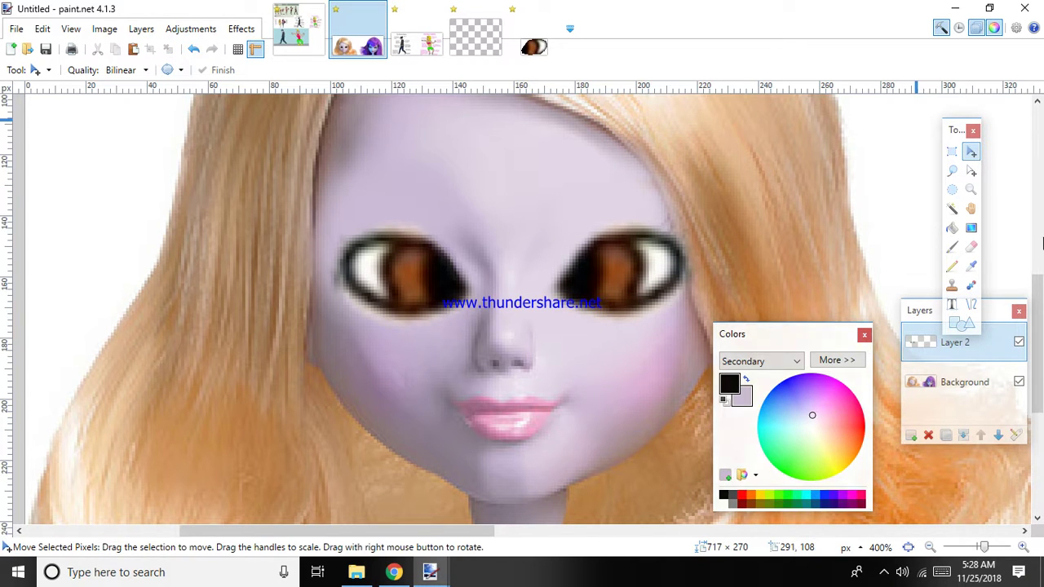
Step: Try painting lilac skin shading above the right-hand eye on the Background layer, and undo the strokes
left_click(954, 249)
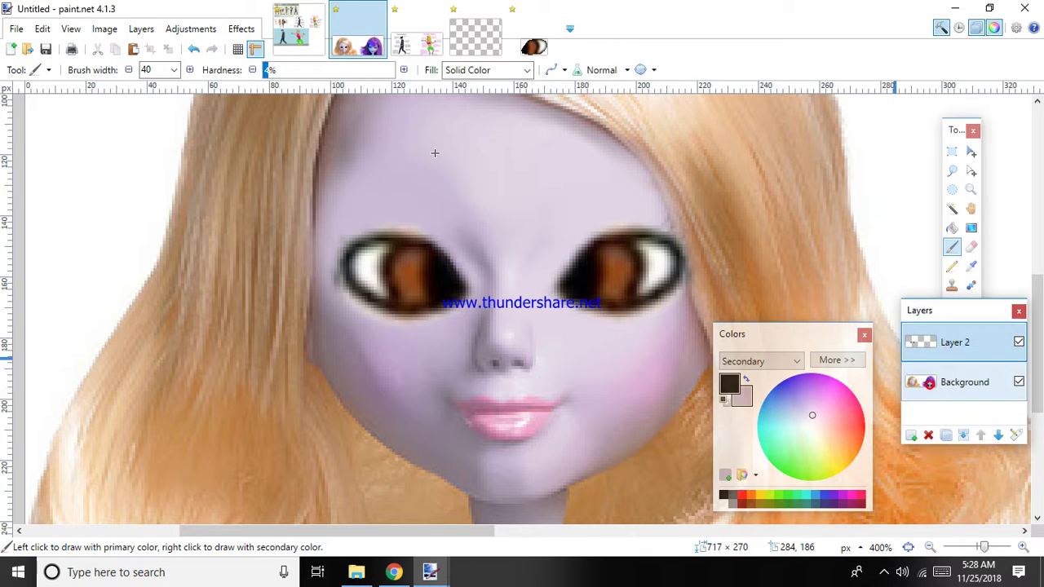
key("alt+Page_Down")
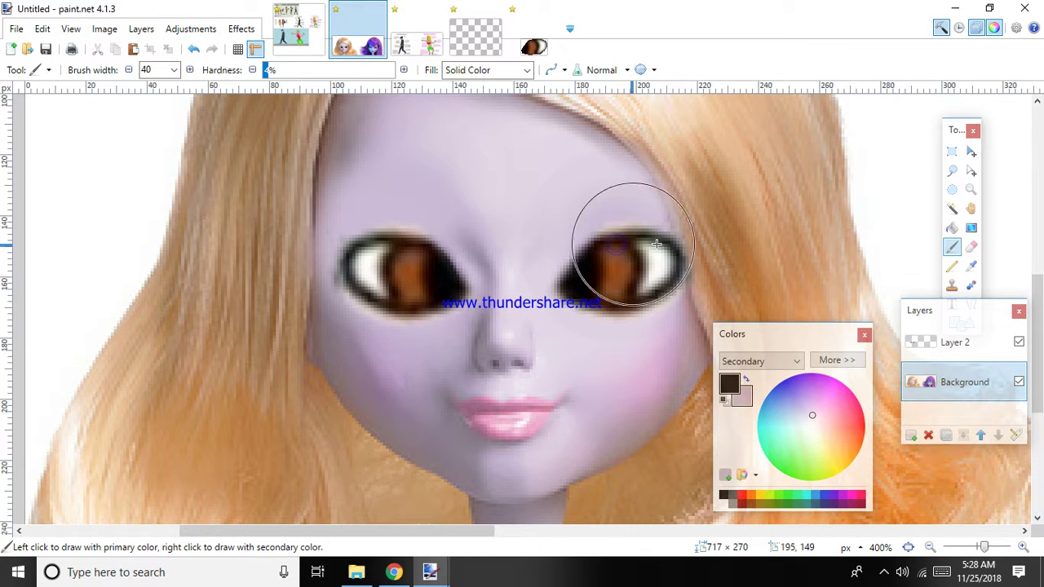
left_click(972, 267)
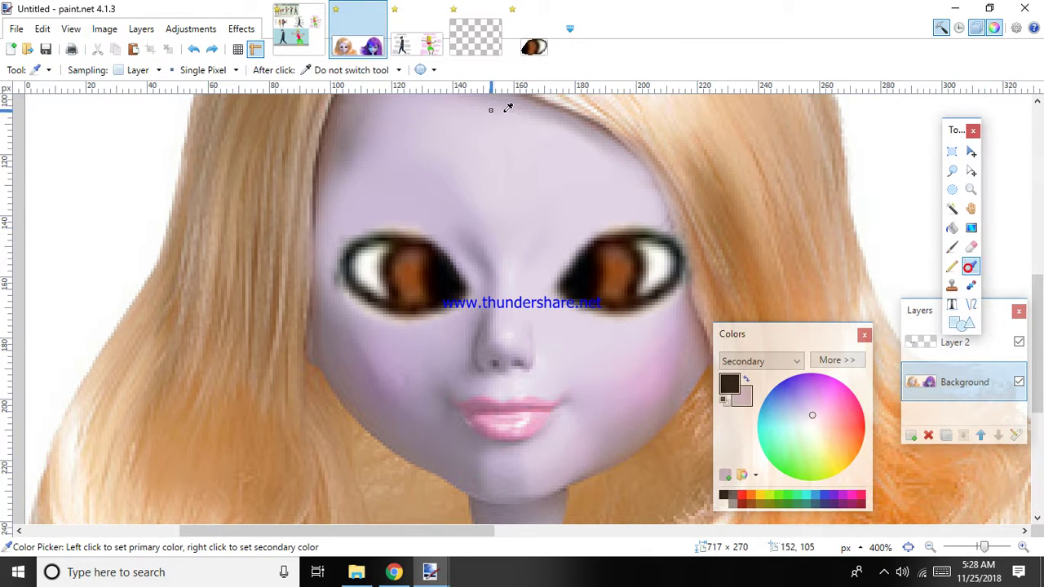
left_click(952, 247)
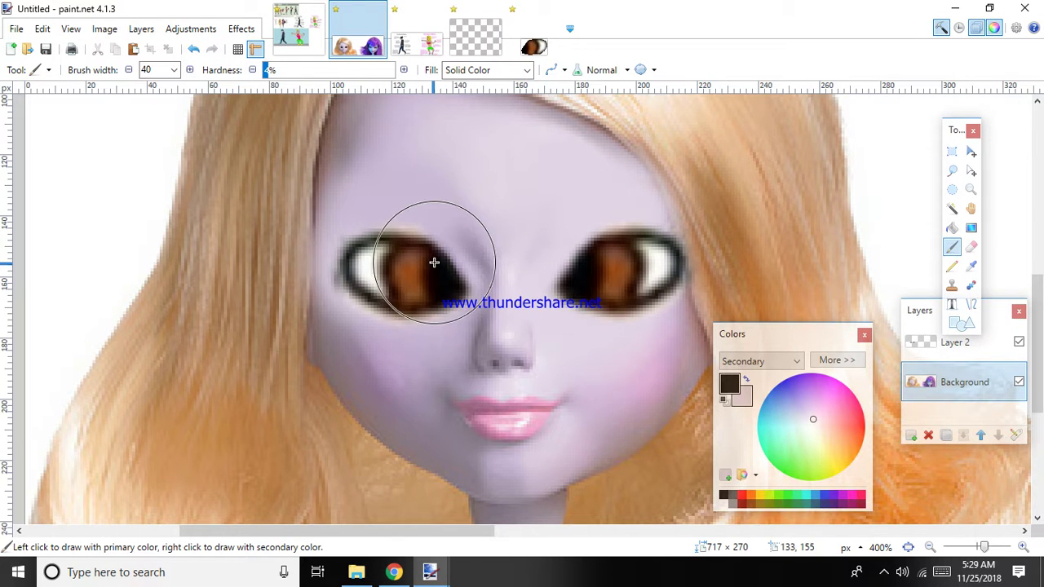
Step: Sample a darker lilac skin tone as the secondary colour and softly blend the brow area between the doll's eyes
left_click(970, 266)
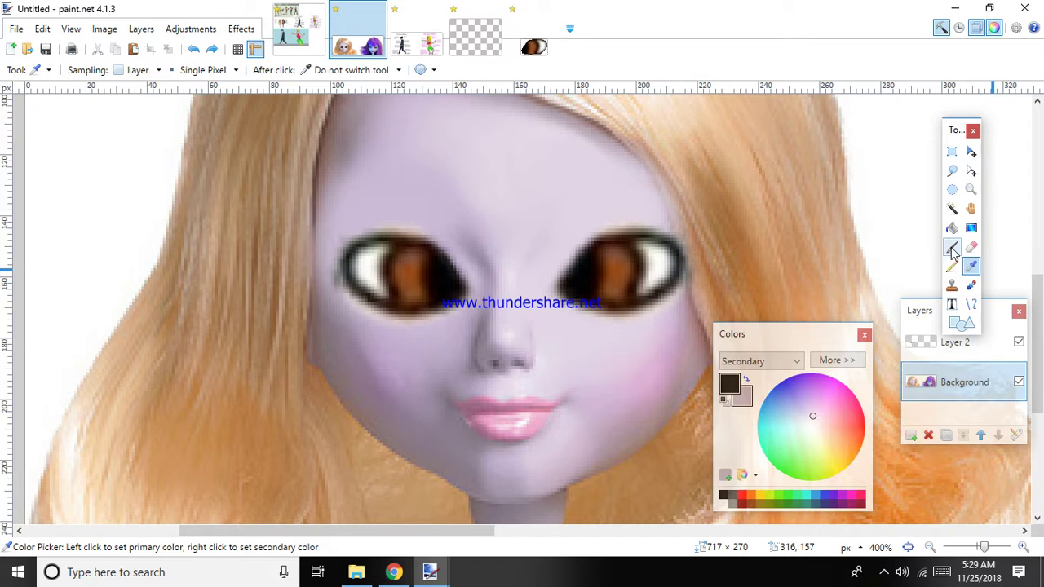
left_click(952, 247)
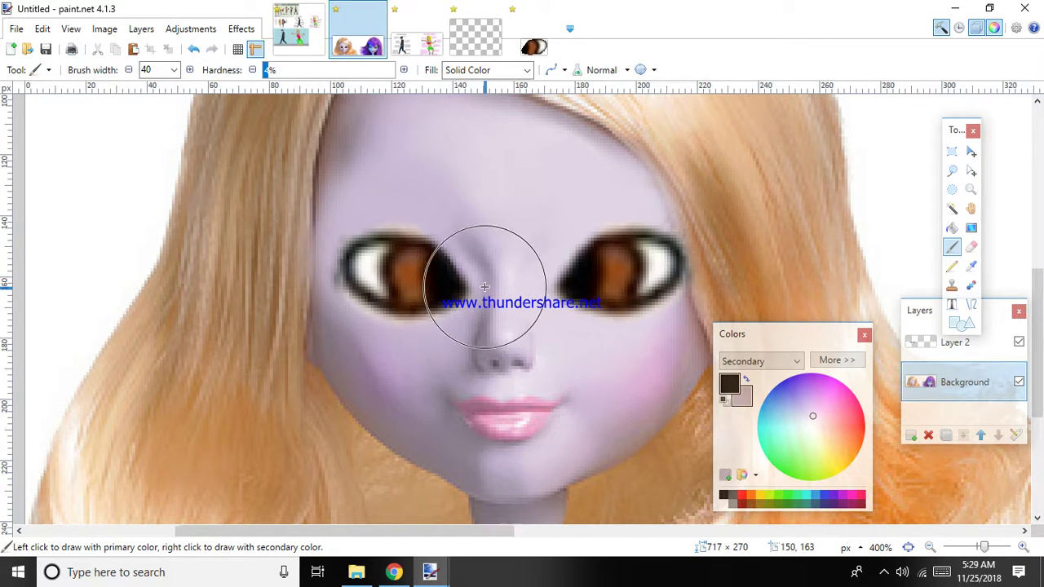
scroll(490, 269, "down", 2)
scroll(648, 335, "up", 1)
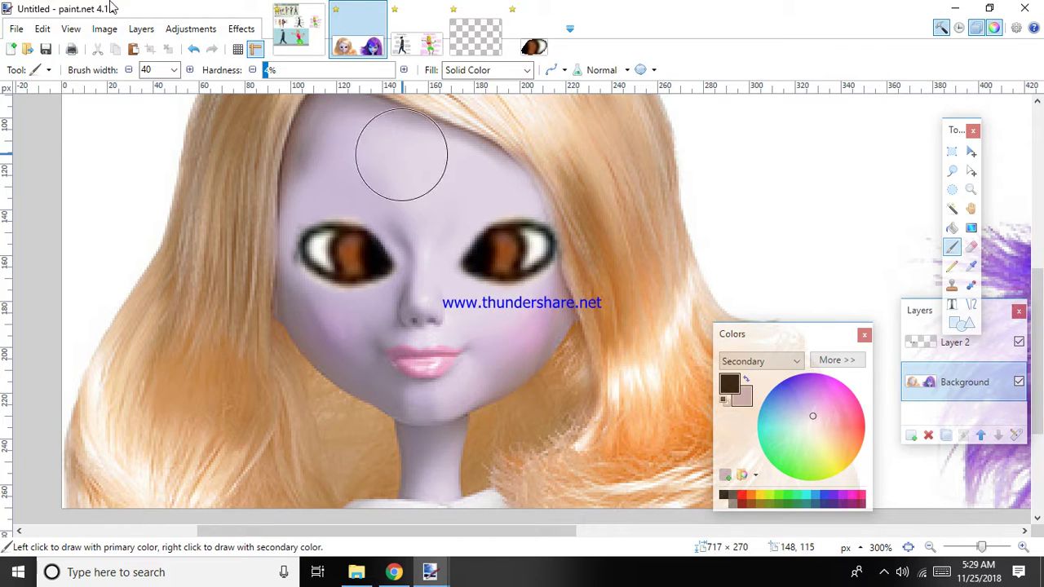
scroll(367, 202, "down", 3)
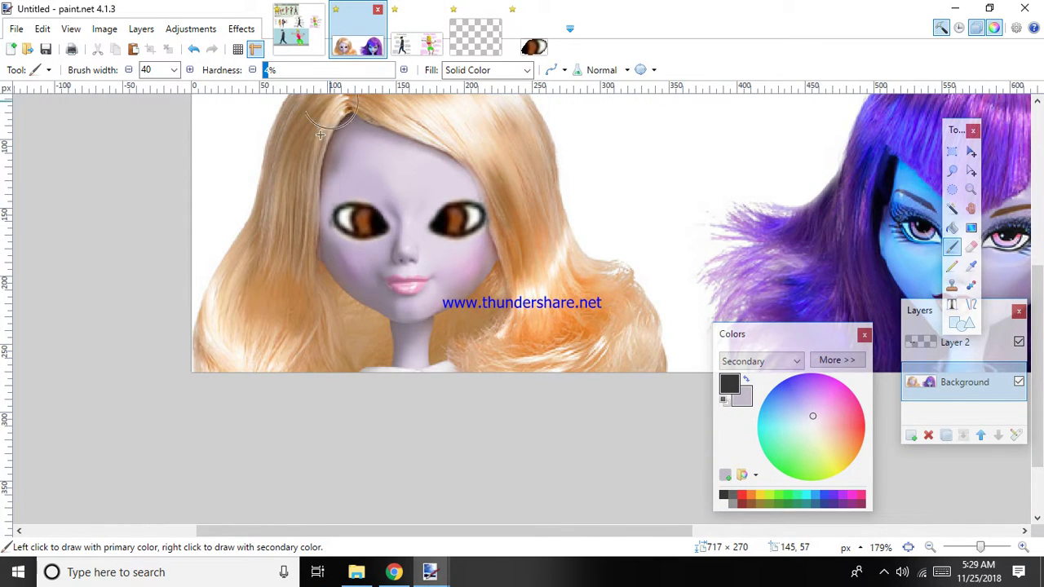
scroll(291, 432, "up", 3)
scroll(554, 215, "up", 2)
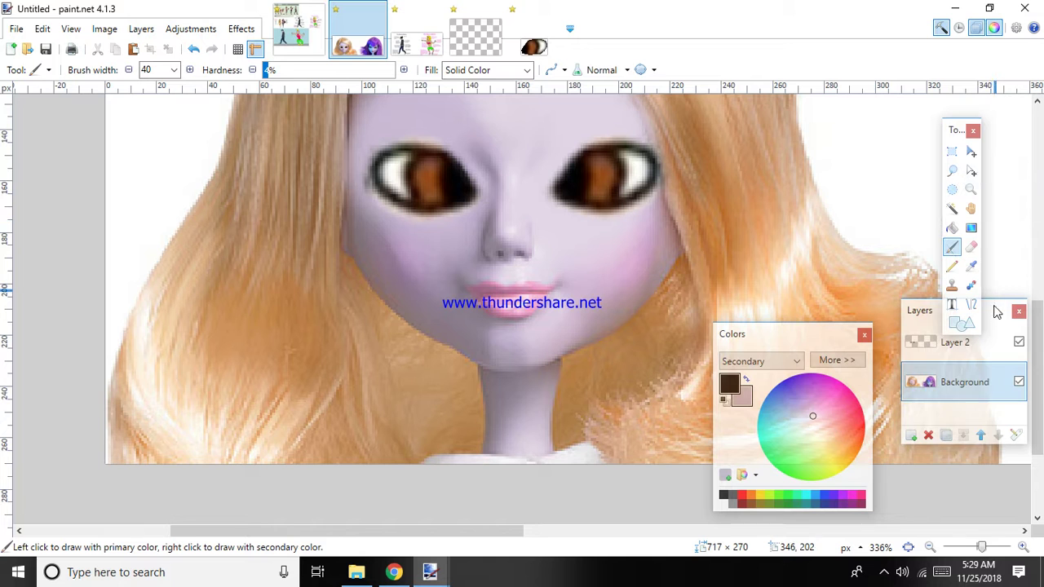
Step: Inspect the Becky figure's head in its own image, clear the selection around the eye, and return to the doll heads image
left_click(970, 266)
left_click(417, 33)
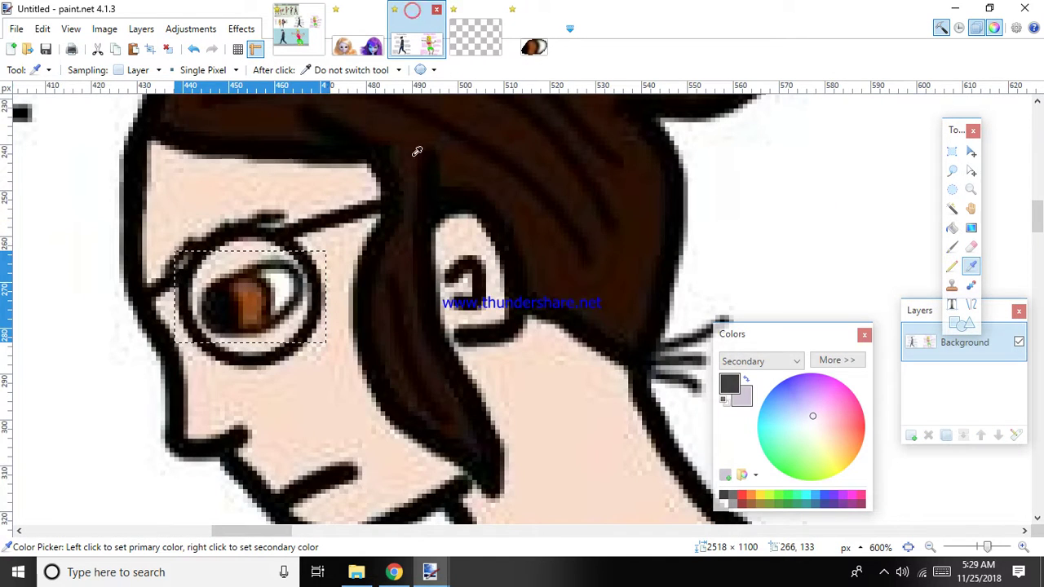
scroll(415, 250, "down", 3)
scroll(415, 252, "up", 2)
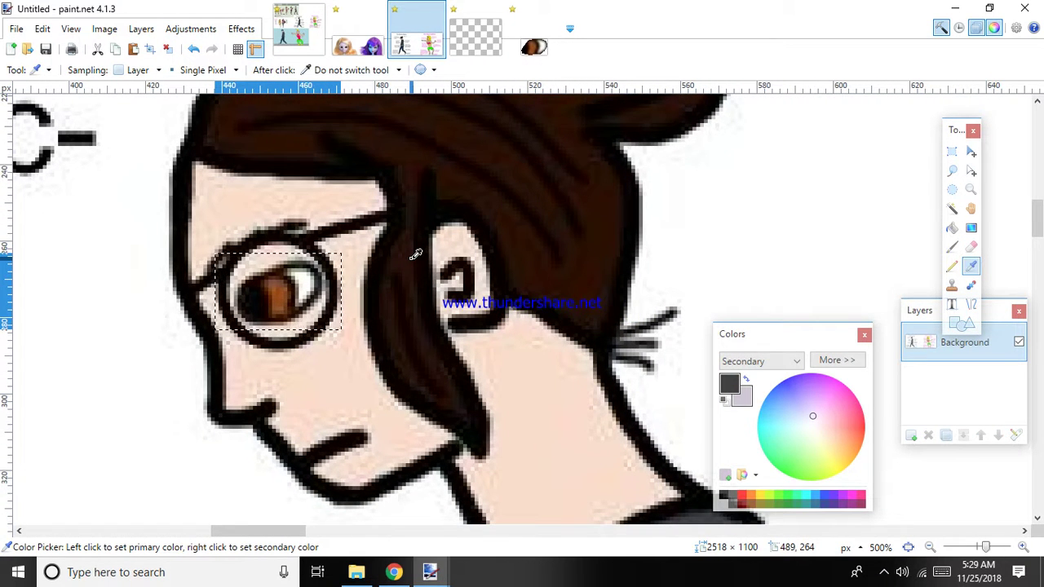
scroll(415, 254, "down", 4)
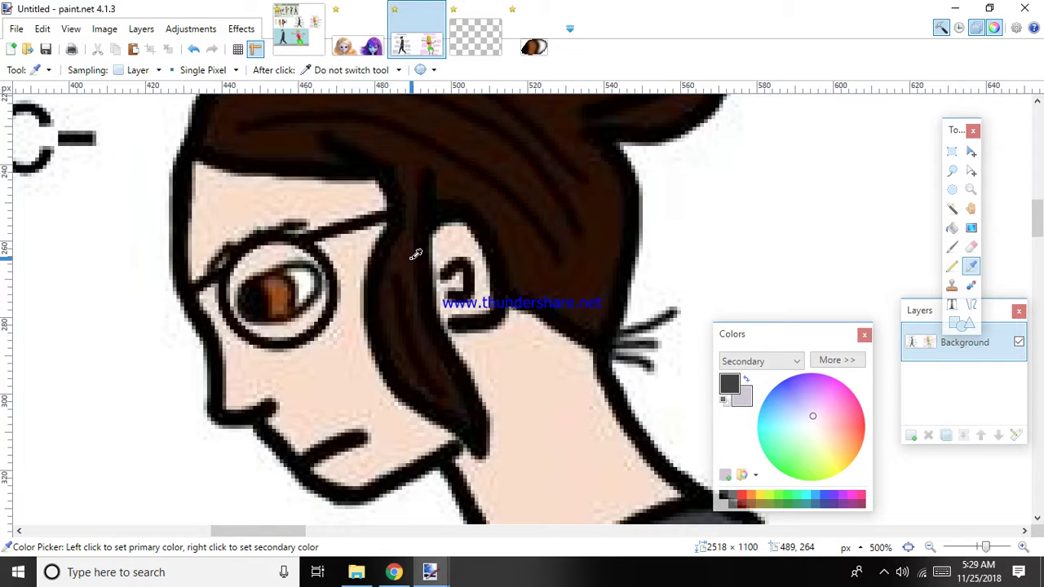
left_click(415, 253)
left_click(348, 16)
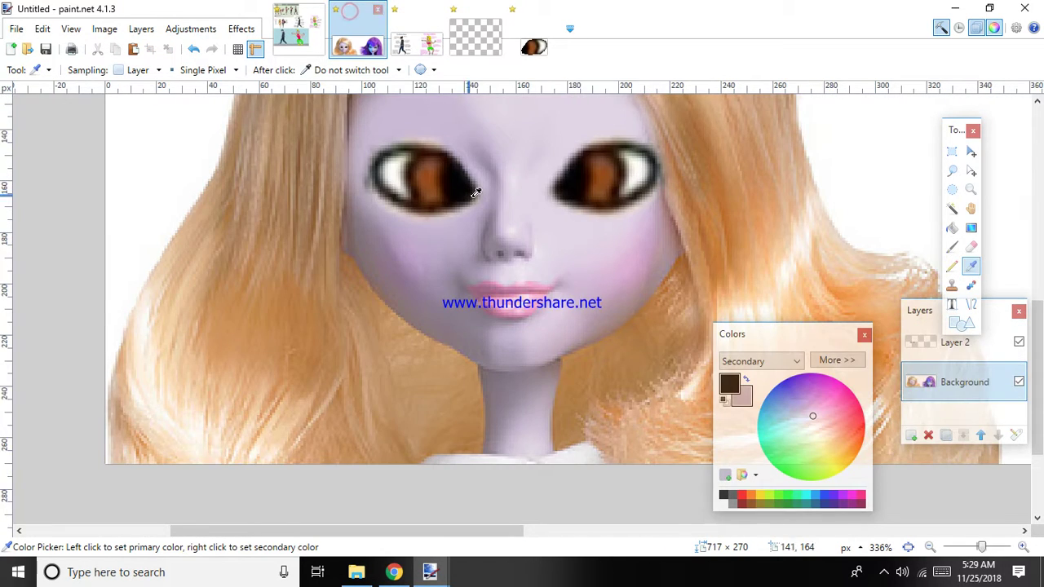
Step: Compare the doll's mouth with the Becky figure's face in its own image, and sample lilac skin BCACC9 as the secondary colour
scroll(473, 191, "up", 2)
scroll(651, 314, "down", 1)
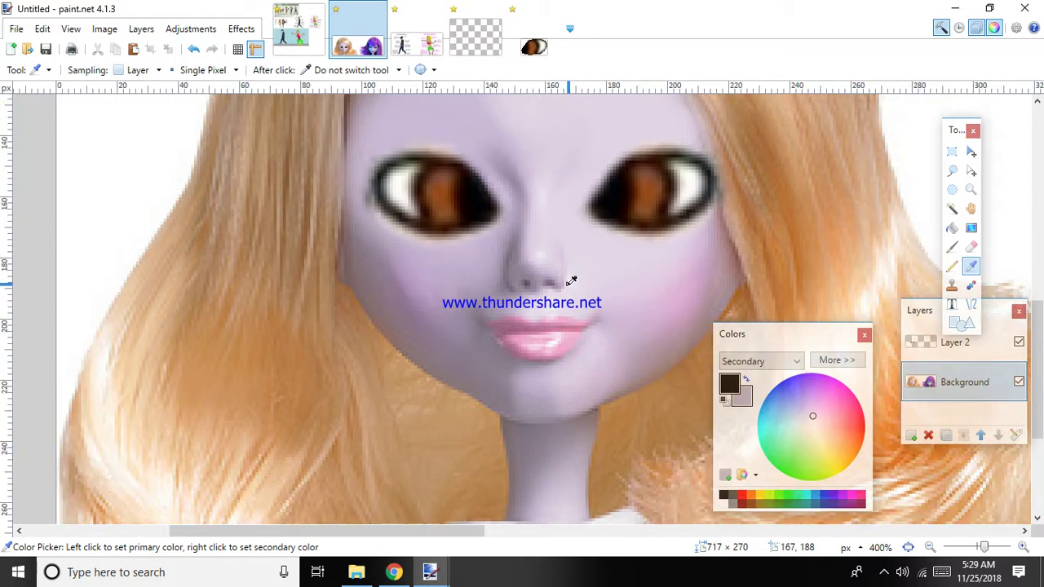
scroll(581, 312, "up", 1)
left_click(434, 25)
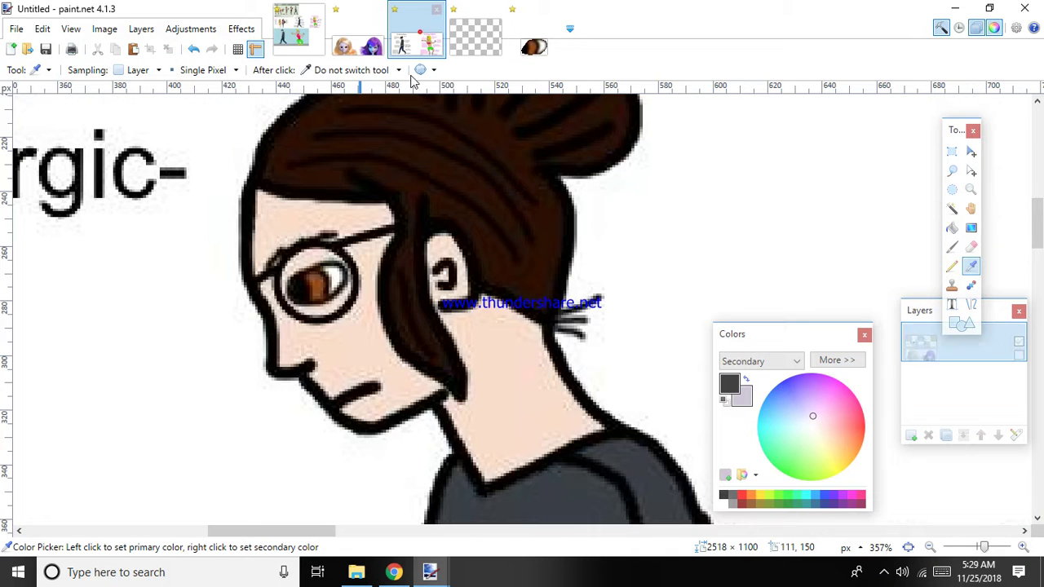
left_click(332, 52)
scroll(548, 337, "up", 1)
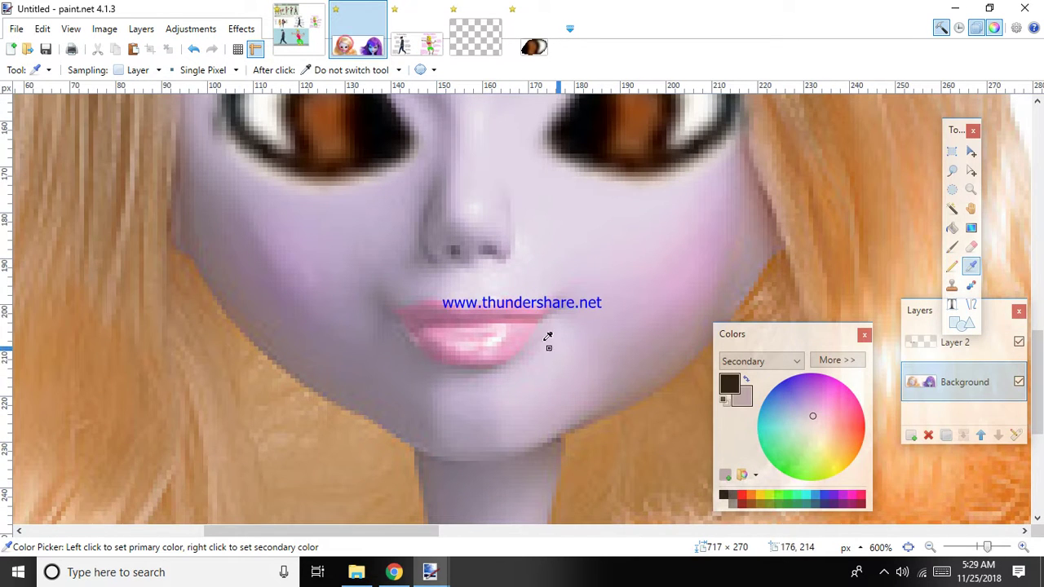
scroll(551, 296, "down", 1)
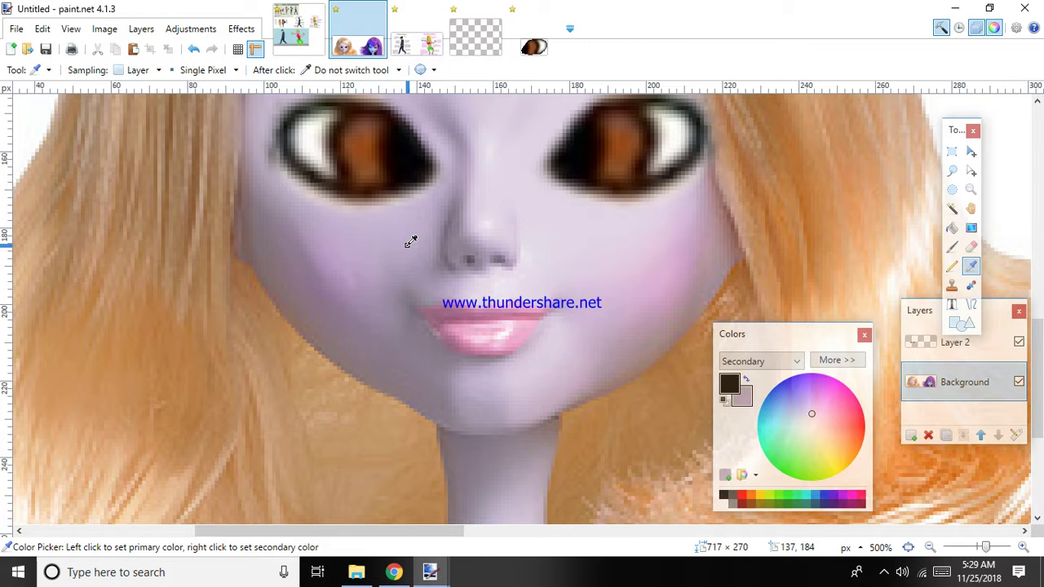
Step: Switch to the Paintbrush and set its width to 13 for working on the doll's lips
left_click(951, 252)
scroll(582, 368, "down", 1)
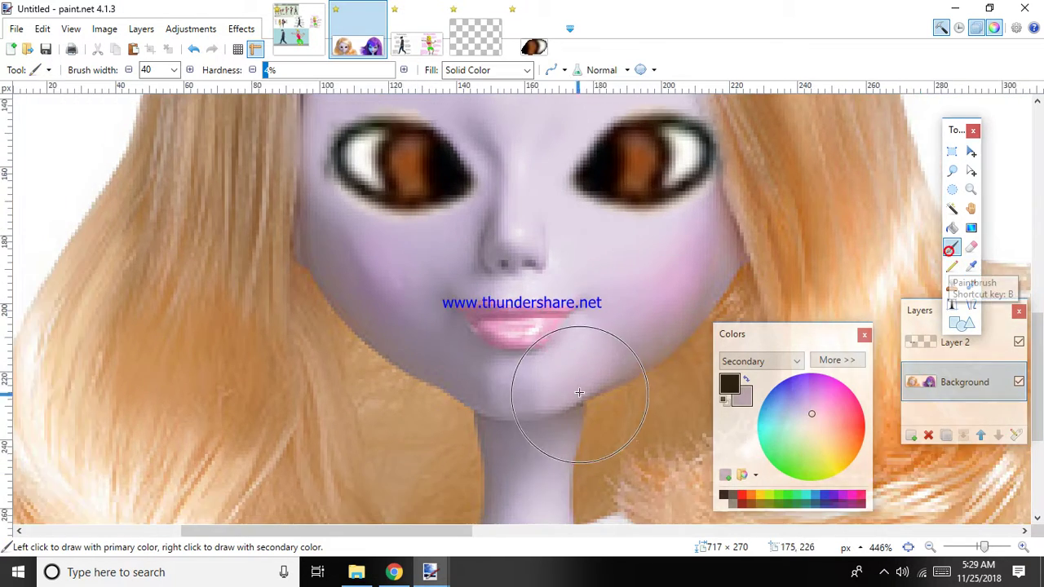
scroll(548, 315, "up", 4)
left_click(173, 70)
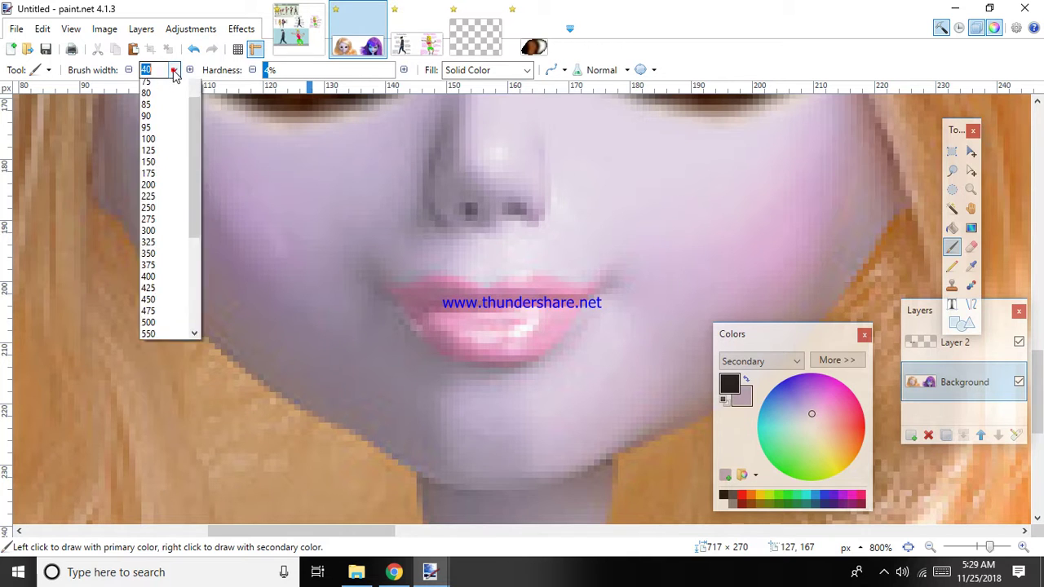
left_click(166, 109)
scroll(443, 345, "up", 1)
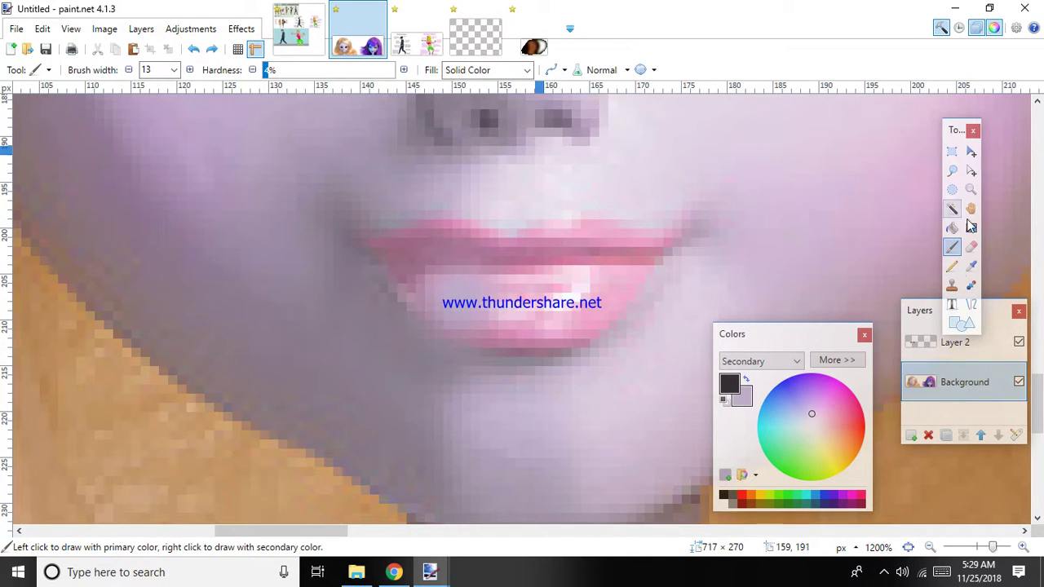
Step: Try painting over the pink lips on the Background layer with the lilac colour at opacity 93, and undo the strokes
left_click(837, 360)
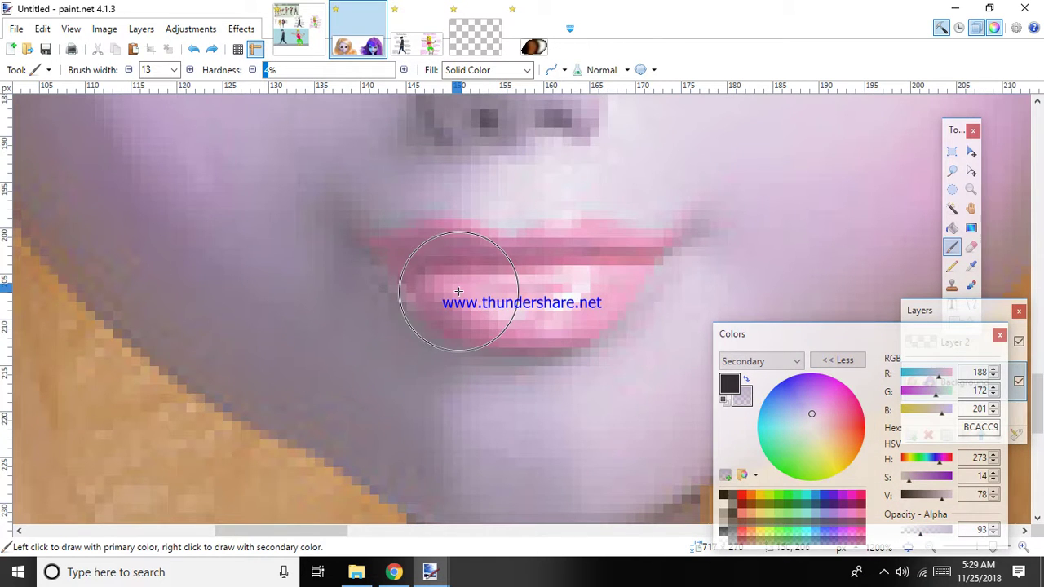
mouse_move(479, 306)
left_mouse_down()
mouse_move(582, 306)
mouse_move(604, 290)
mouse_move(583, 240)
mouse_move(566, 250)
mouse_move(625, 255)
mouse_move(438, 256)
mouse_move(462, 260)
left_mouse_up()
scroll(624, 285, "down", 1)
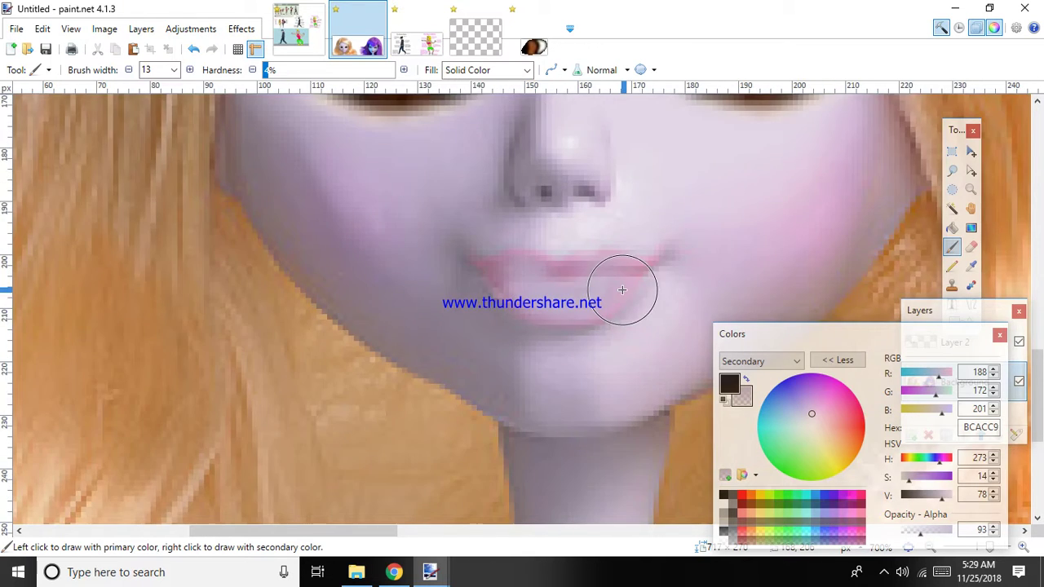
scroll(536, 245, "up", 1)
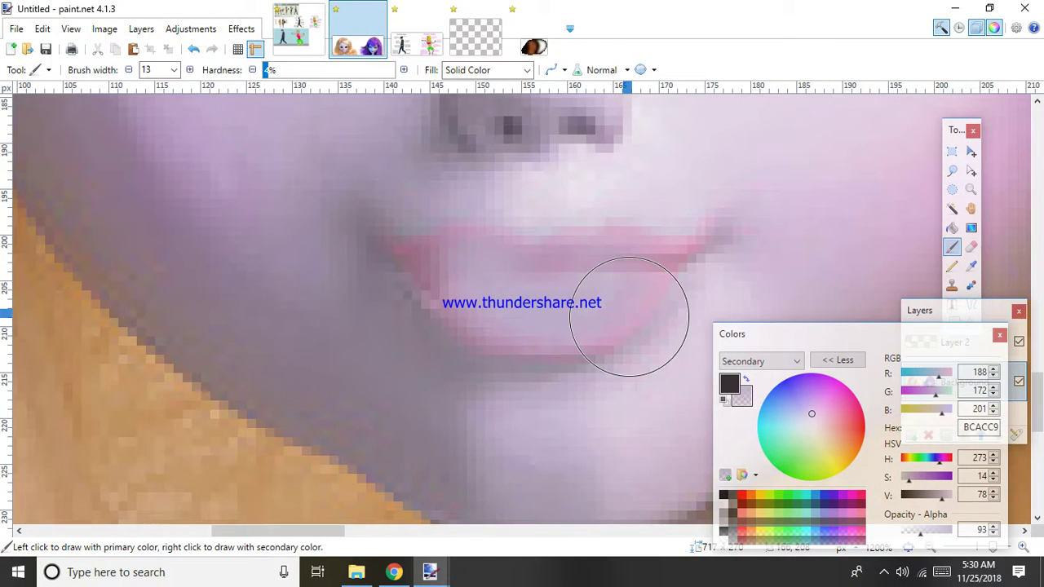
scroll(586, 295, "down", 3)
scroll(485, 333, "up", 2)
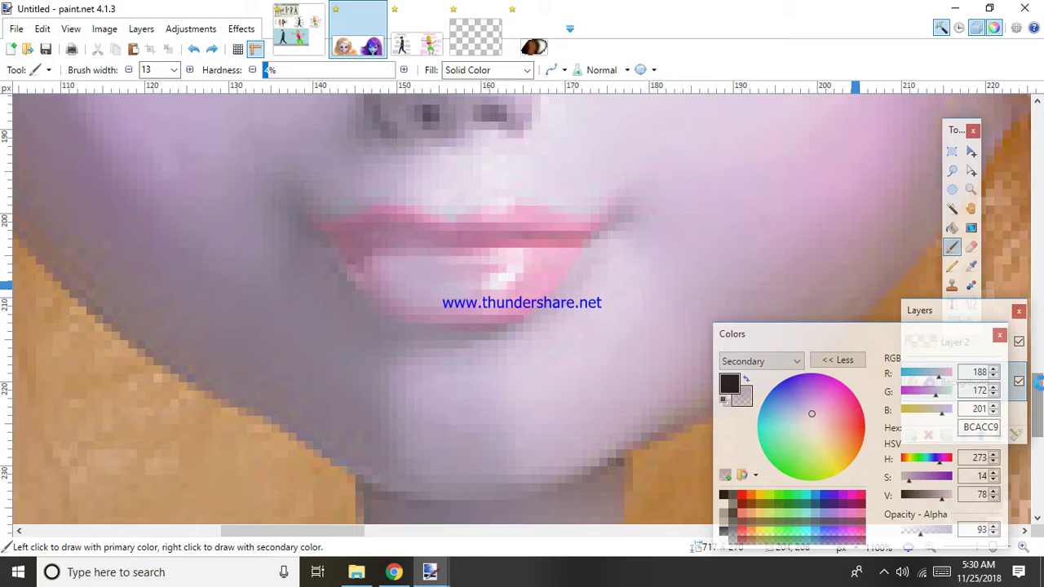
left_click_drag(941, 309, 756, 216)
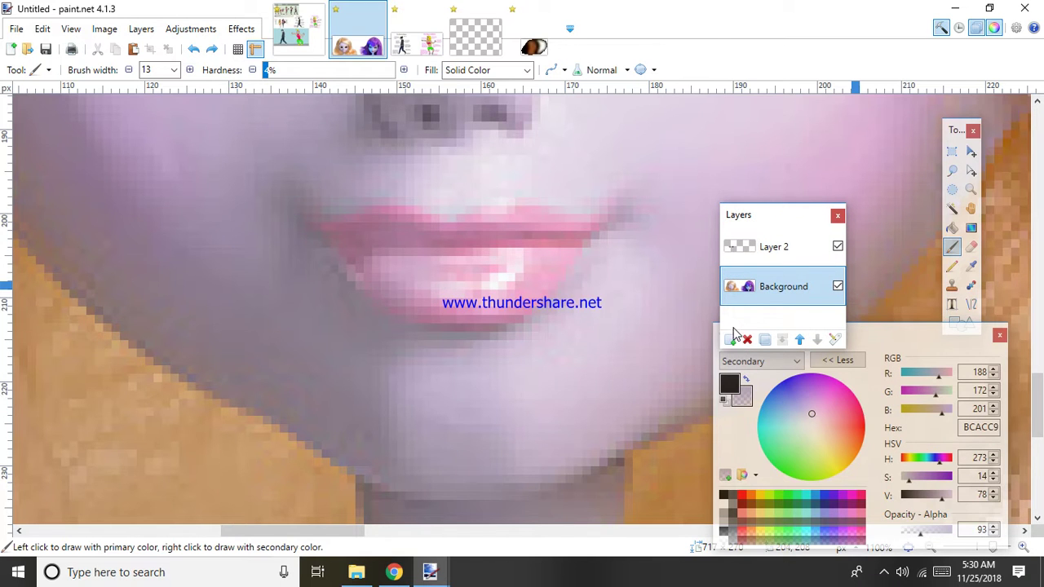
key("ctrl+z")
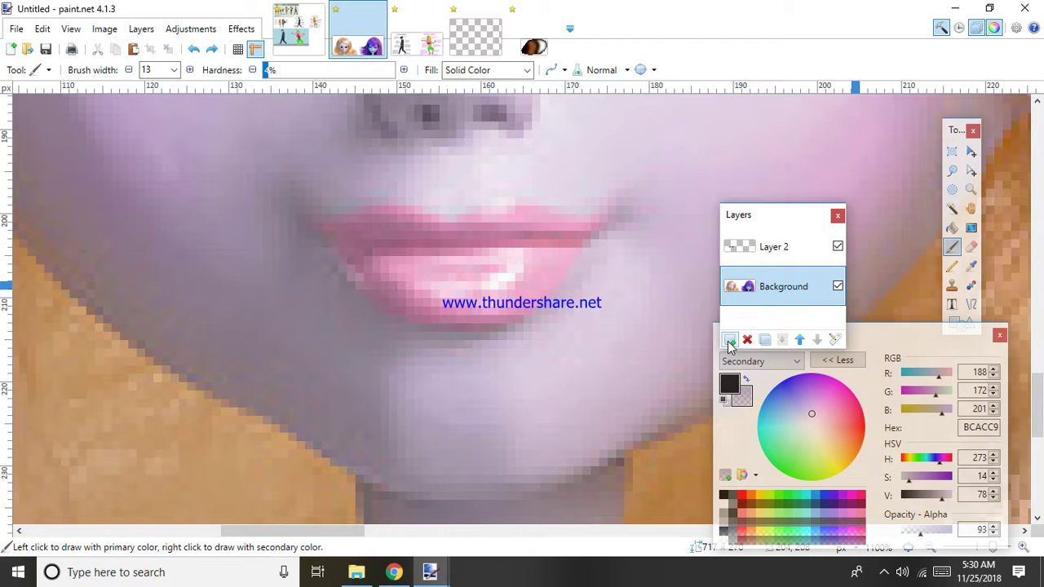
Step: Add a new layer above the Background and cover the lips with lilac at opacity 255 and brush hardness 6%
key("ctrl+shift+n")
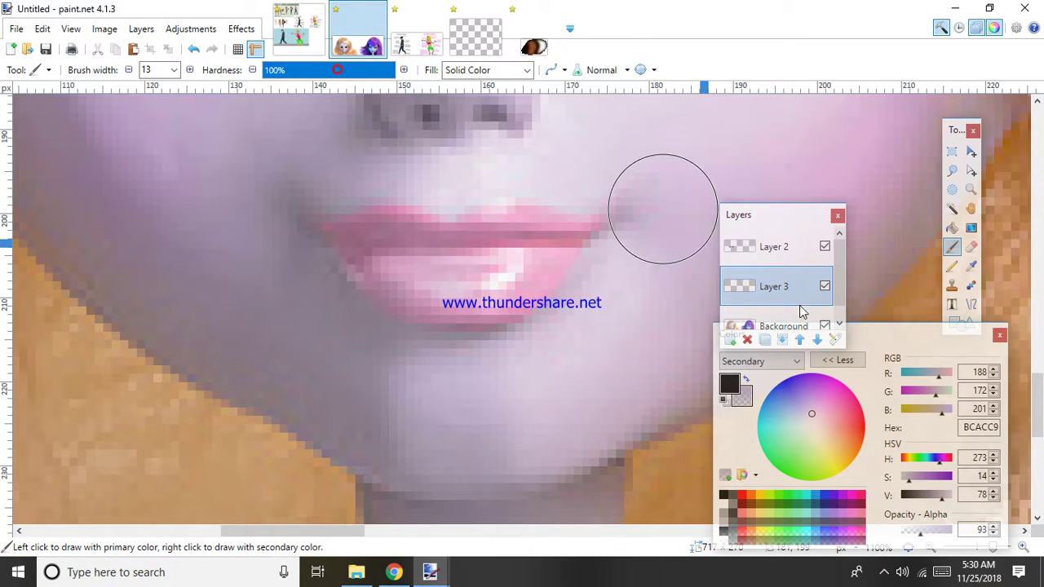
left_click(952, 532)
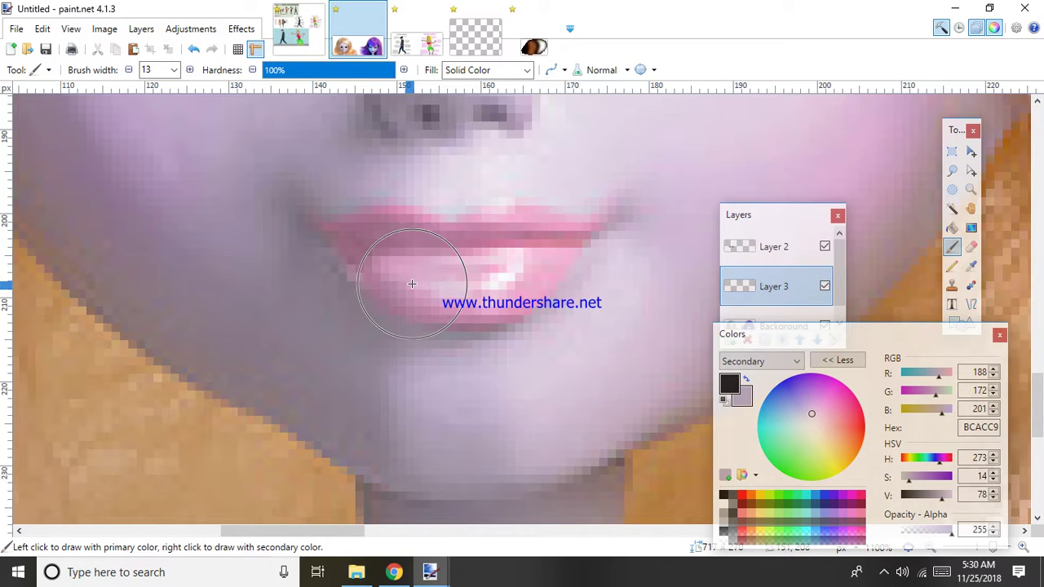
left_click(271, 70)
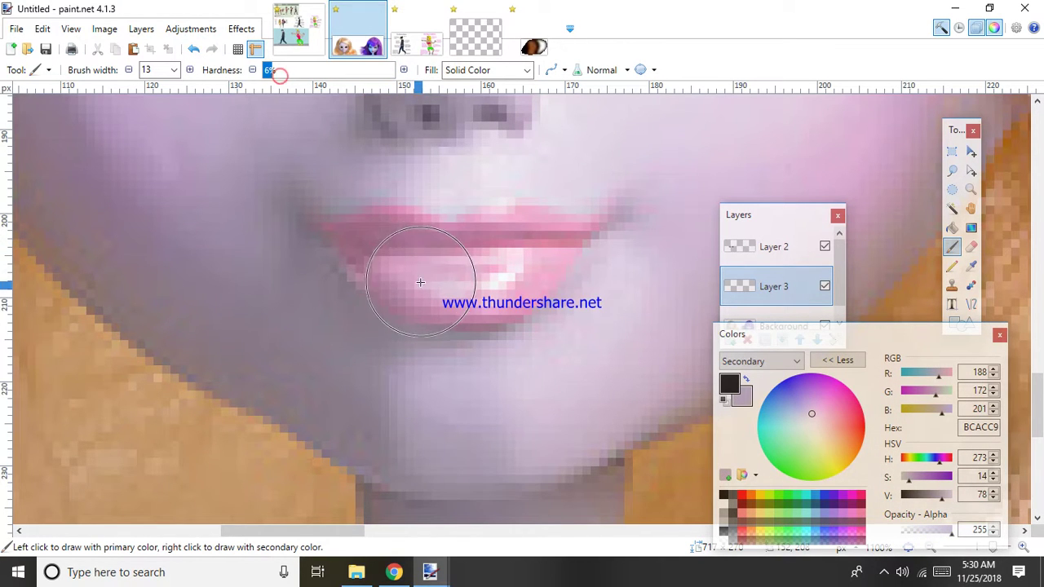
mouse_move(455, 268)
left_mouse_down()
mouse_move(400, 273)
mouse_move(491, 286)
mouse_move(508, 240)
mouse_move(497, 233)
mouse_move(555, 248)
mouse_move(560, 226)
mouse_move(400, 233)
mouse_move(382, 244)
mouse_move(361, 233)
left_mouse_up()
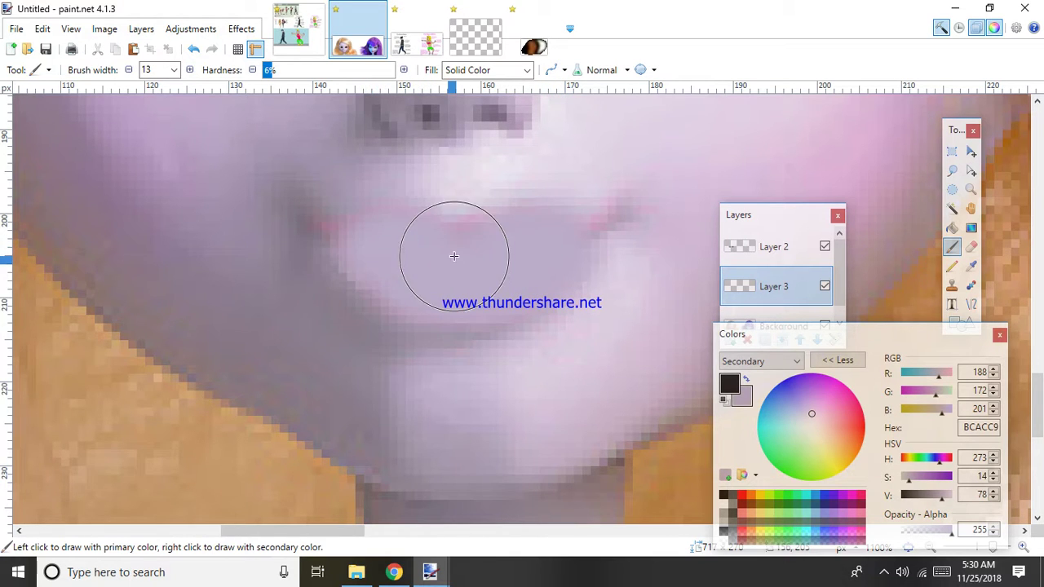
Step: Lower Layer 3's opacity to 191 so the original lips show through faintly
double_click(765, 289)
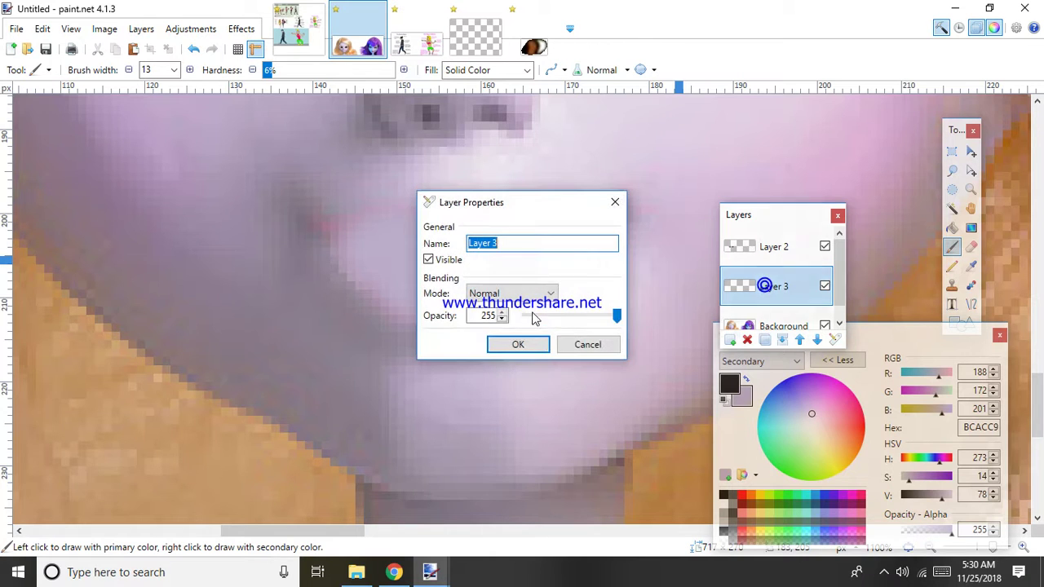
left_click(554, 325)
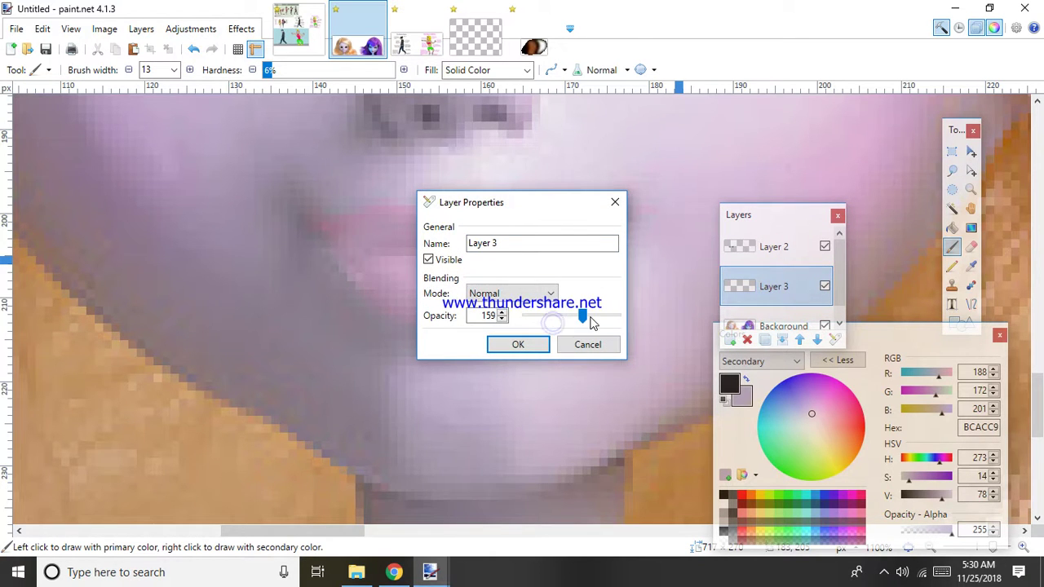
left_click(591, 322)
left_click_drag(537, 202, 781, 142)
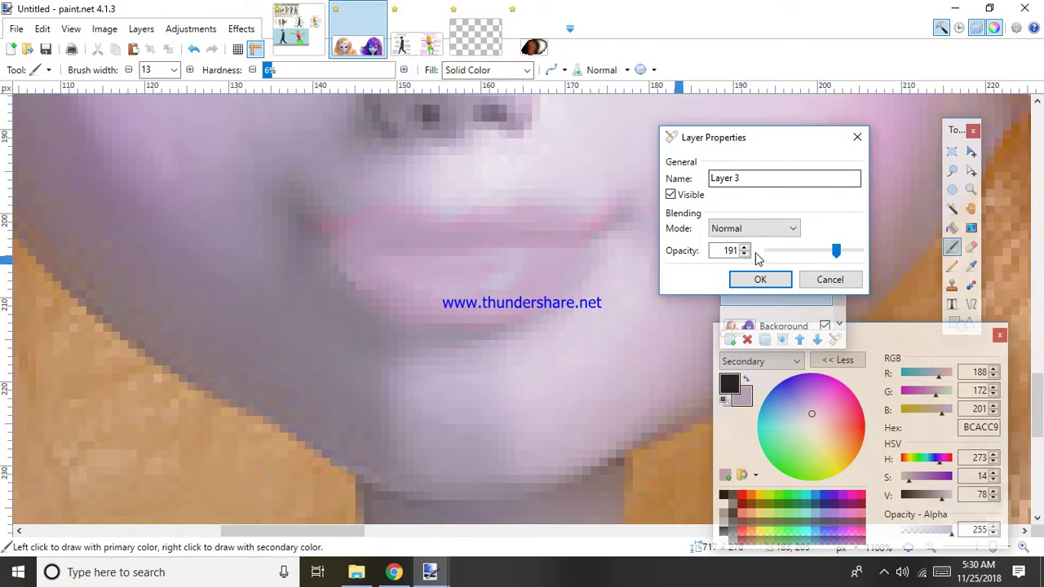
left_click(760, 279)
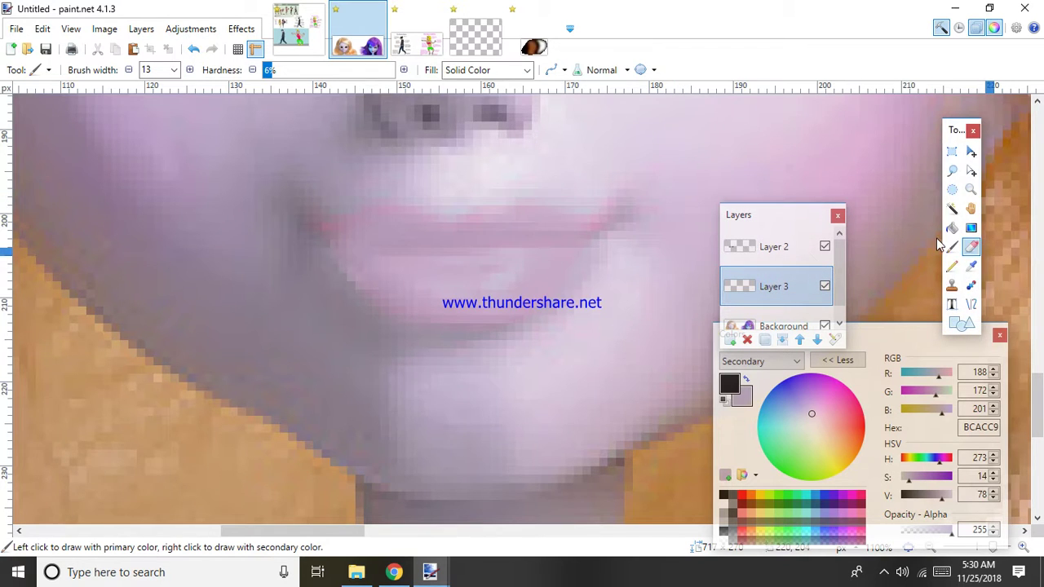
Step: Erase the lilac along the line between the lips on Layer 3 with an Eraser width of 2
left_click(971, 246)
left_click(173, 70)
scroll(155, 122, "up", 2)
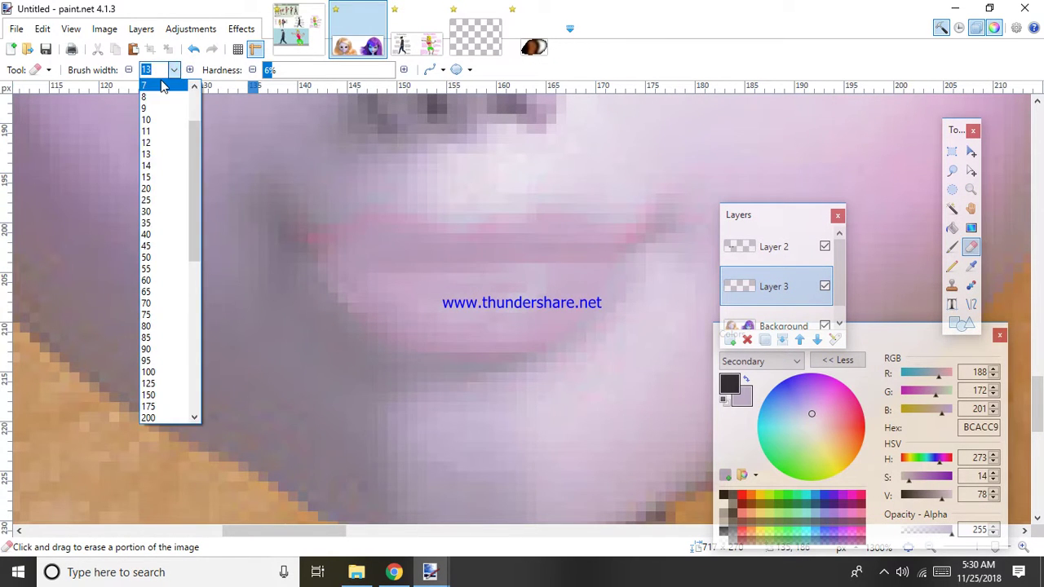
left_click(155, 85)
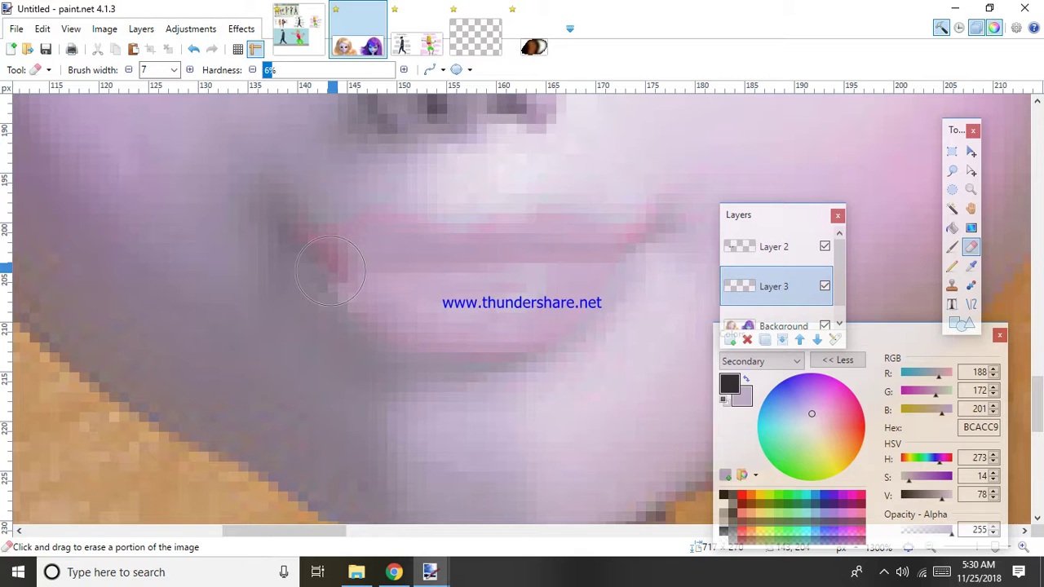
left_click(176, 72)
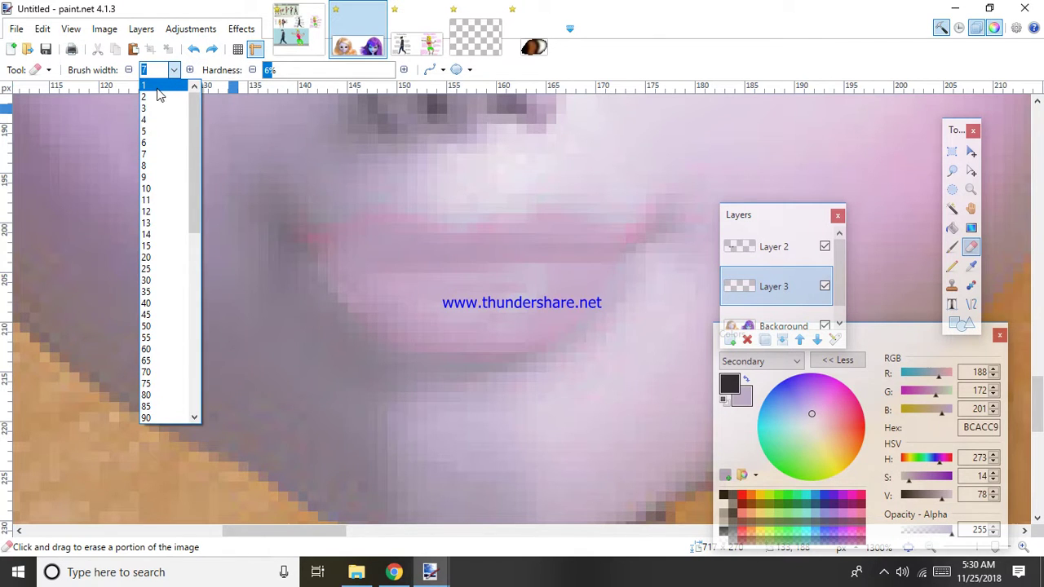
left_click(155, 85)
mouse_move(343, 267)
left_mouse_down()
mouse_move(400, 274)
mouse_move(395, 267)
mouse_move(547, 260)
left_mouse_up()
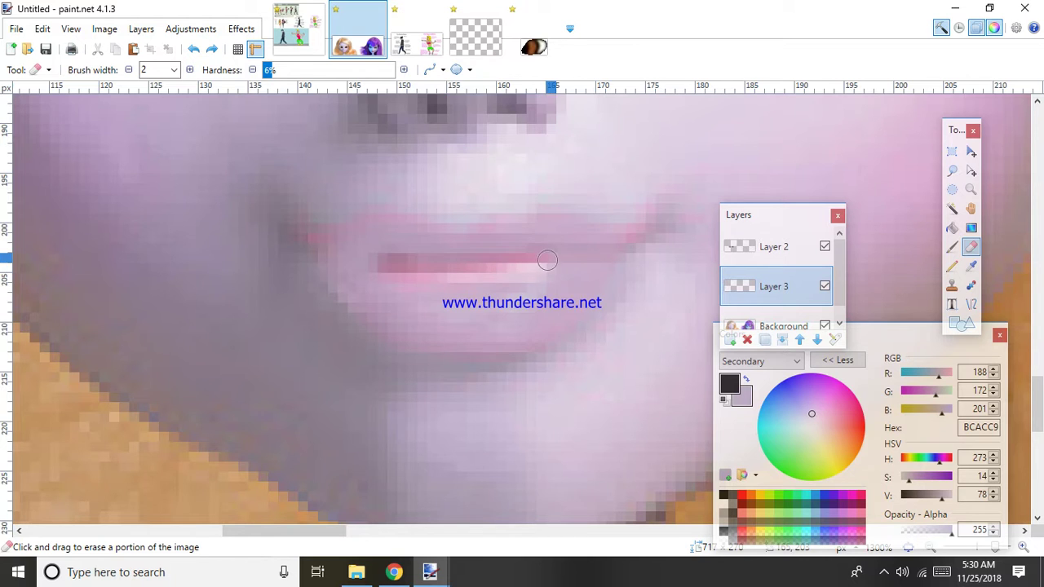
scroll(567, 259, "down", 3)
scroll(420, 286, "up", 3)
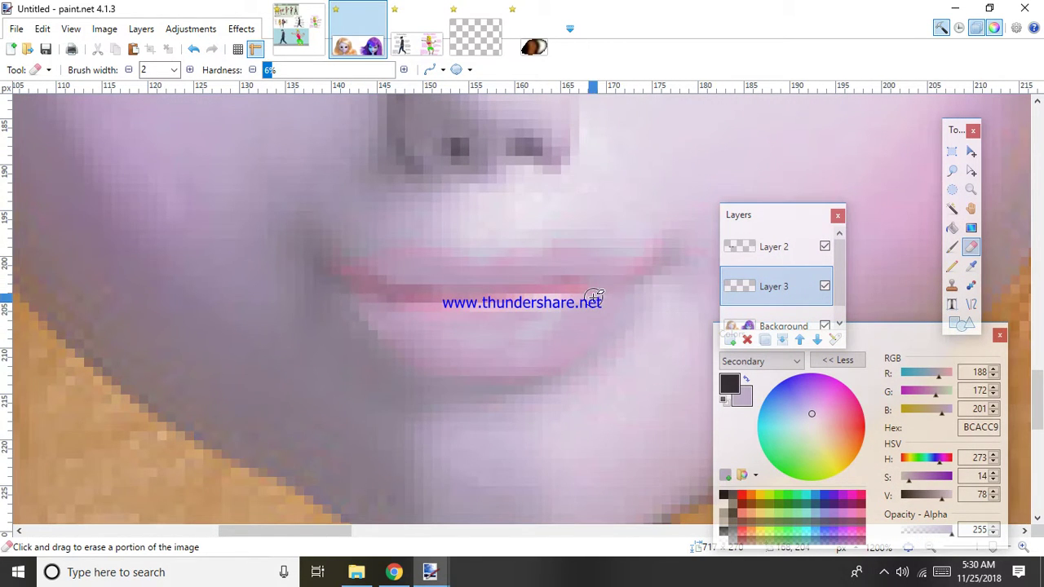
Step: Sample the lilac from Layer 3 and touch up the upper lip and mouth corner with a width 2 Paintbrush
left_click(969, 267)
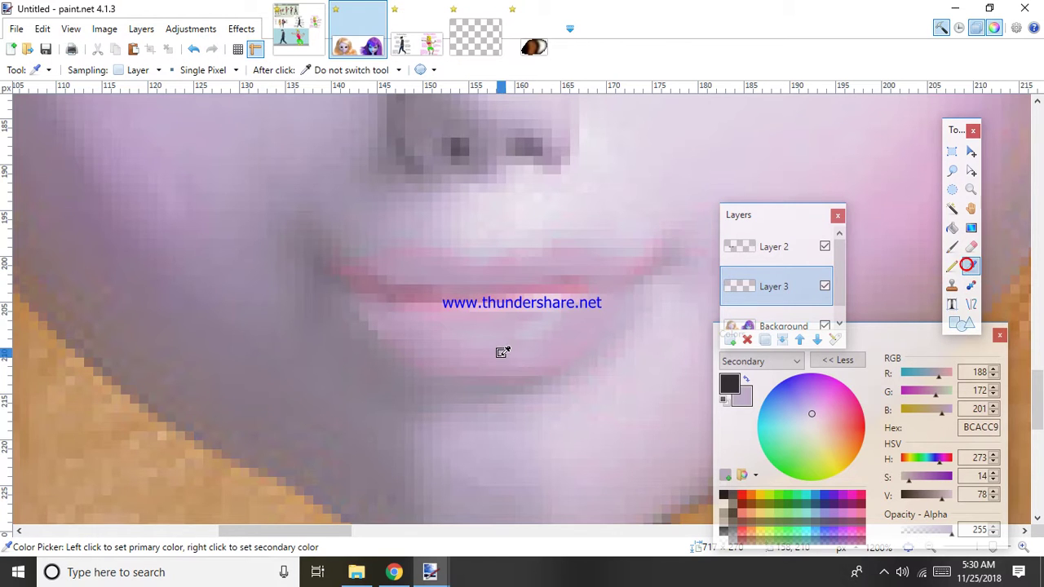
left_click(952, 245)
scroll(389, 238, "up", 1)
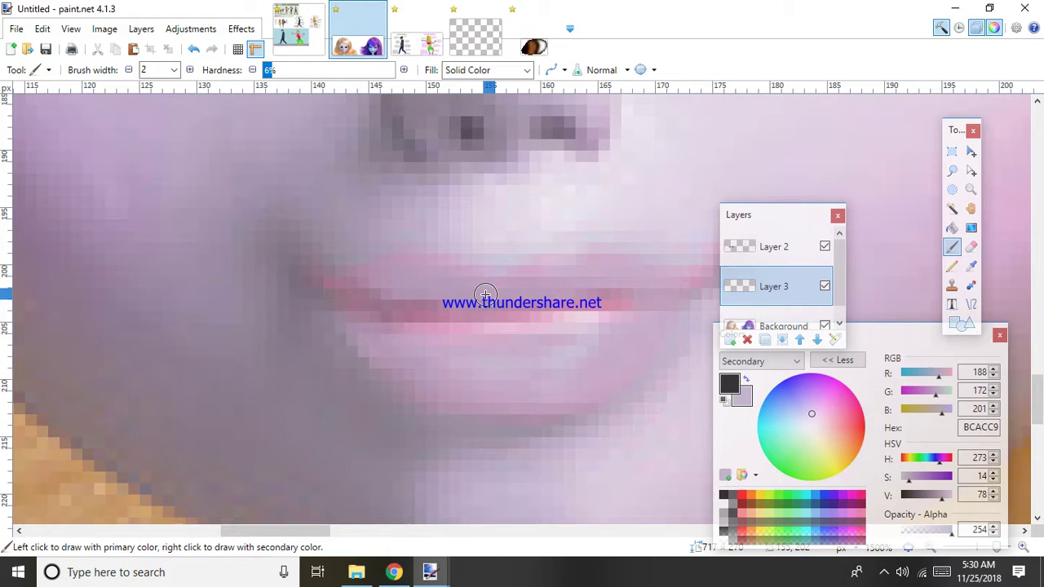
left_click_drag(346, 278, 406, 292)
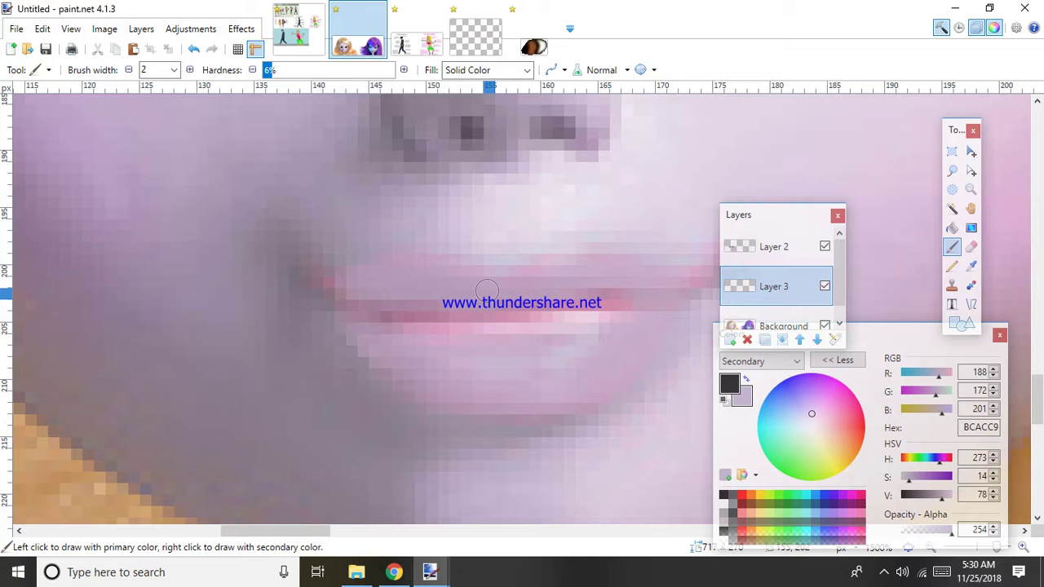
scroll(633, 290, "down", 2)
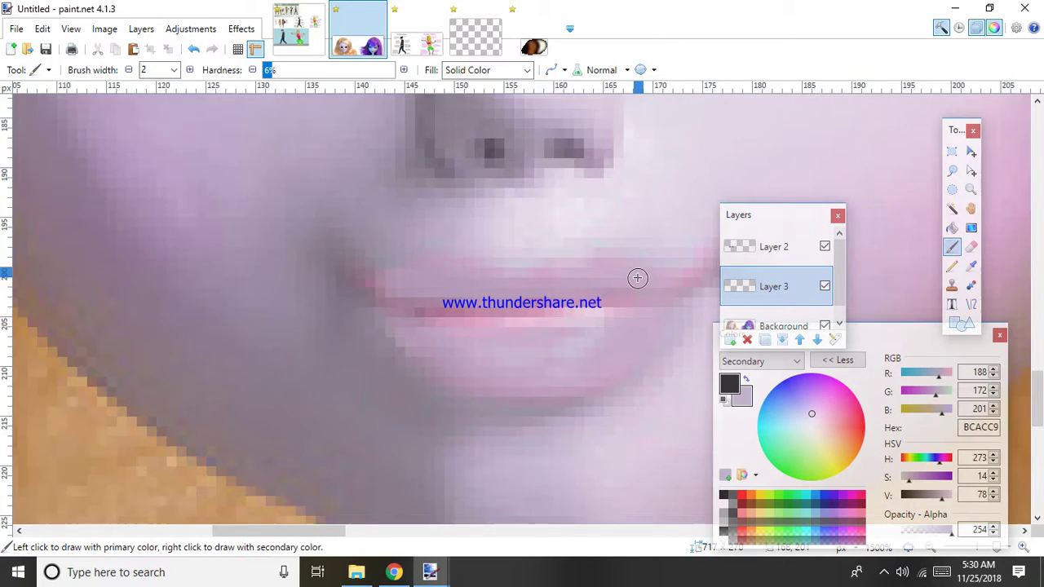
scroll(456, 288, "up", 1)
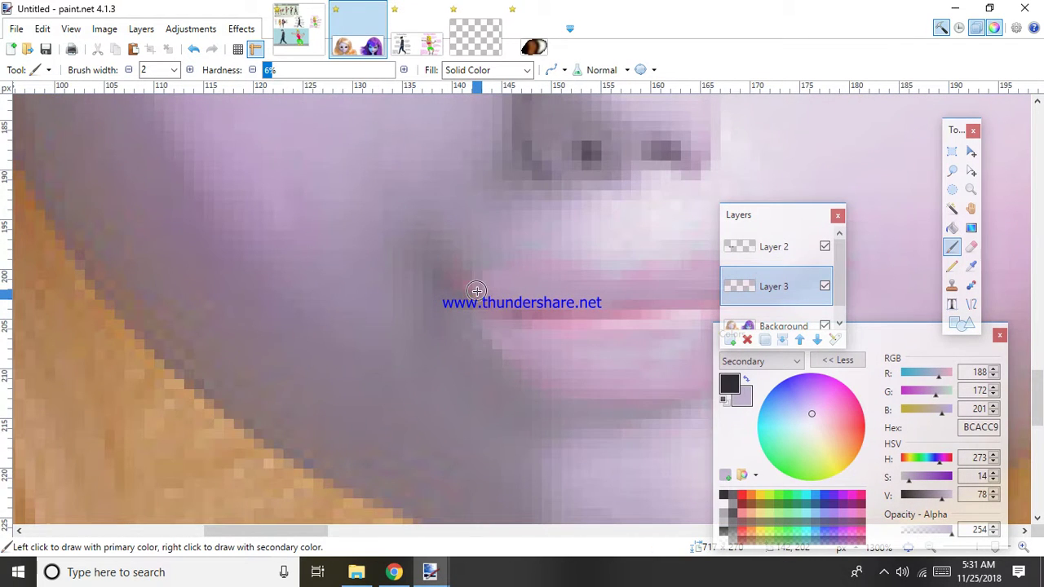
scroll(470, 288, "down", 3)
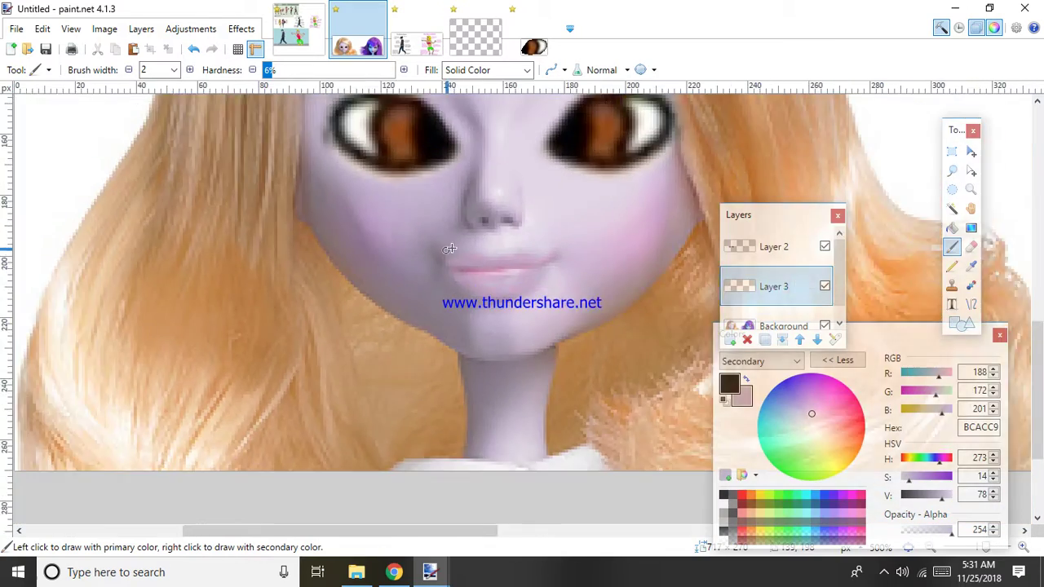
scroll(482, 254, "up", 3)
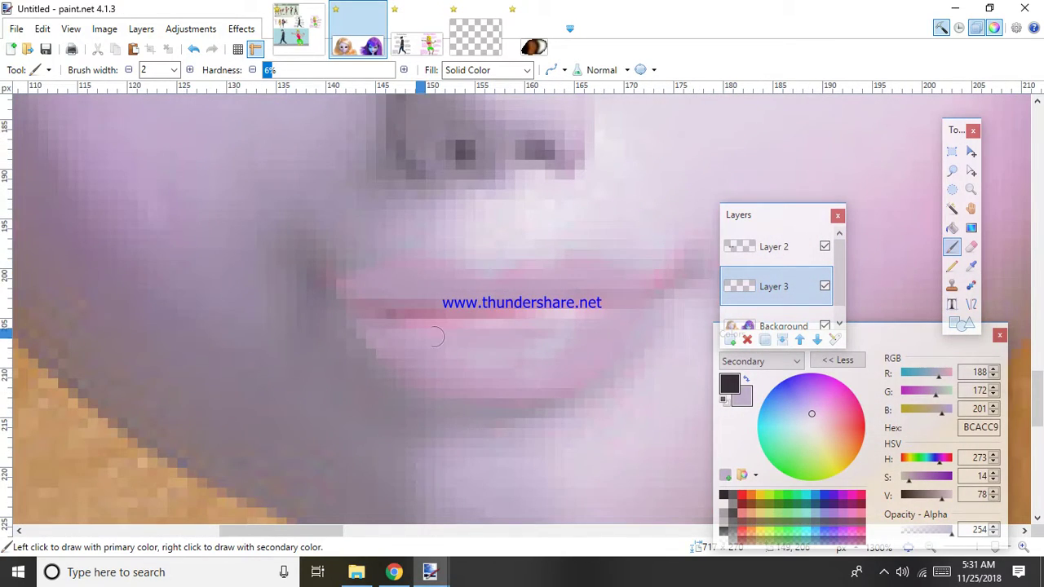
scroll(390, 320, "down", 5)
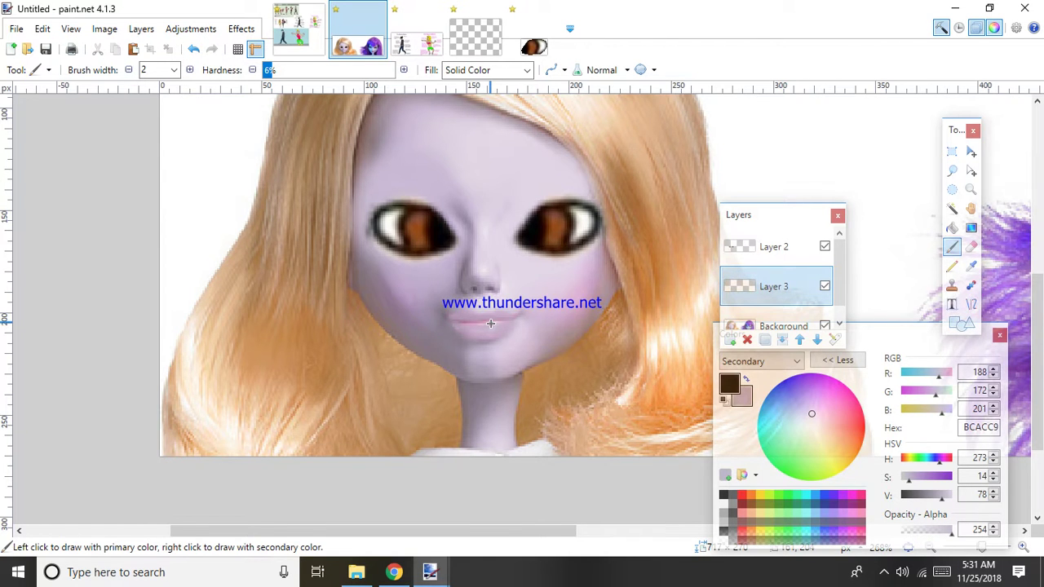
scroll(491, 323, "down", 3)
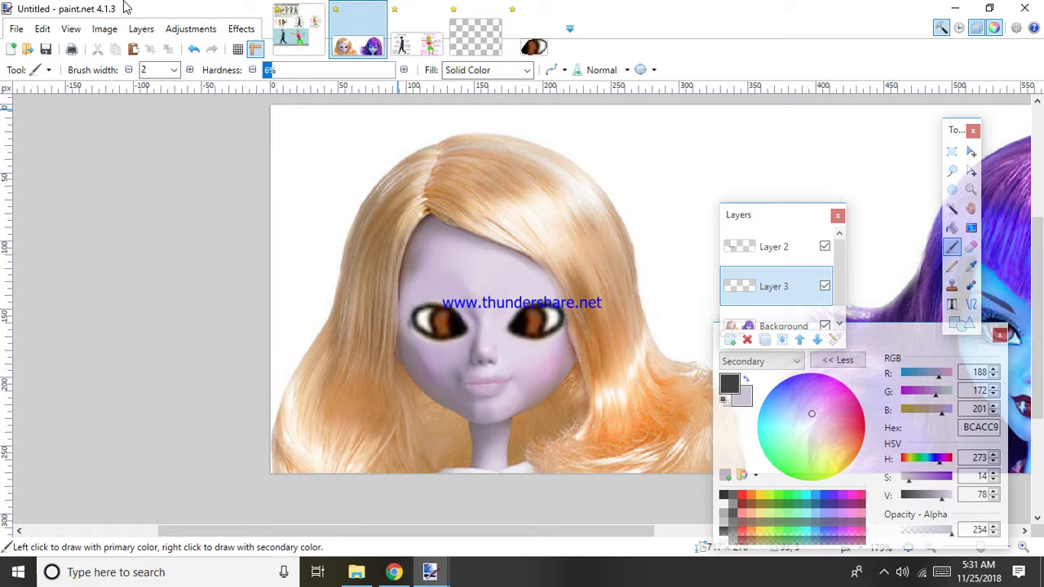
Step: Examine the recoloured lips up close and against the doll's whole face
scroll(463, 385, "up", 5)
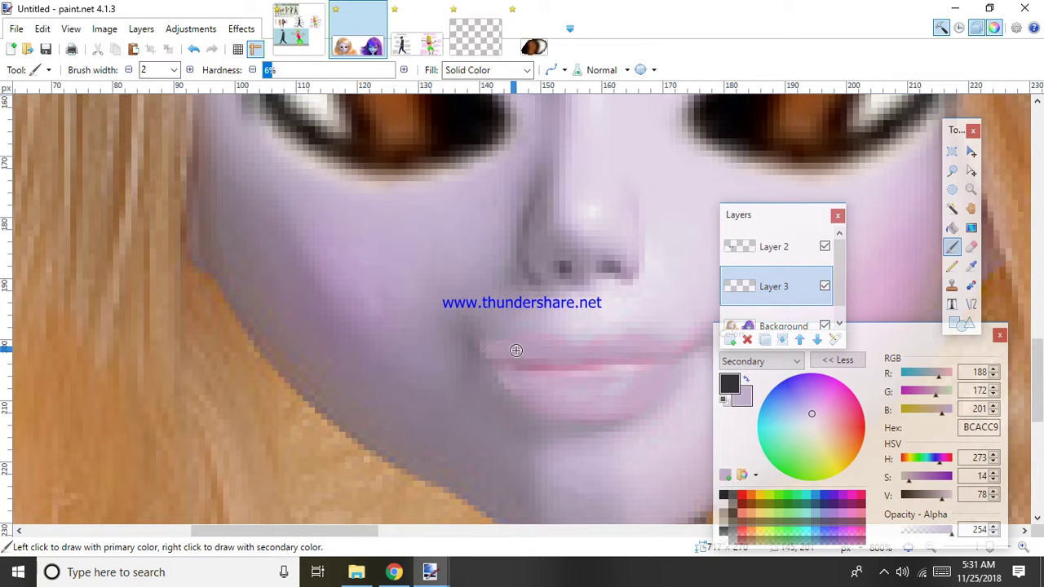
scroll(554, 342, "down", 5)
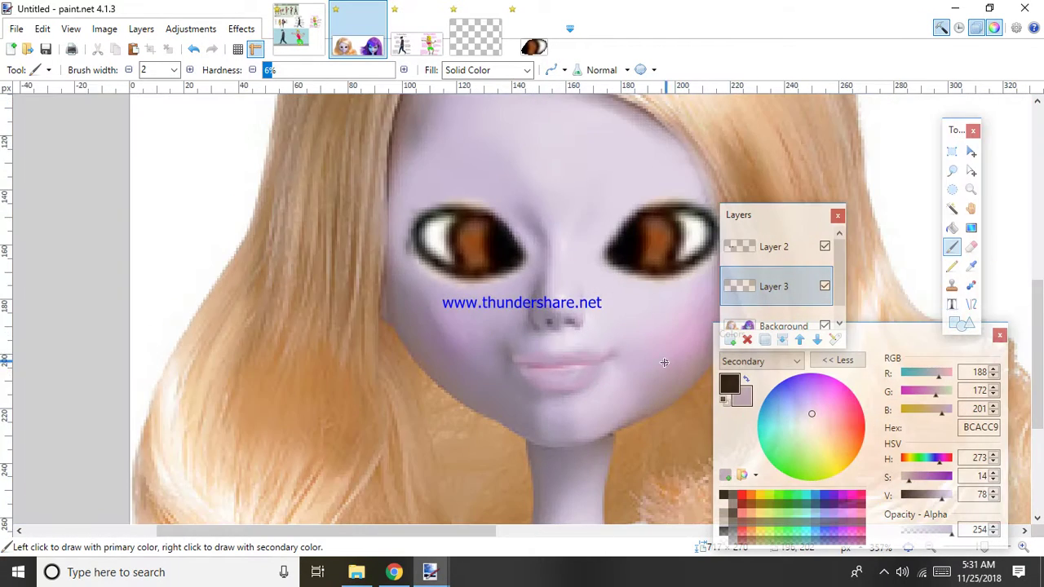
scroll(587, 360, "up", 4)
scroll(571, 339, "up", 2)
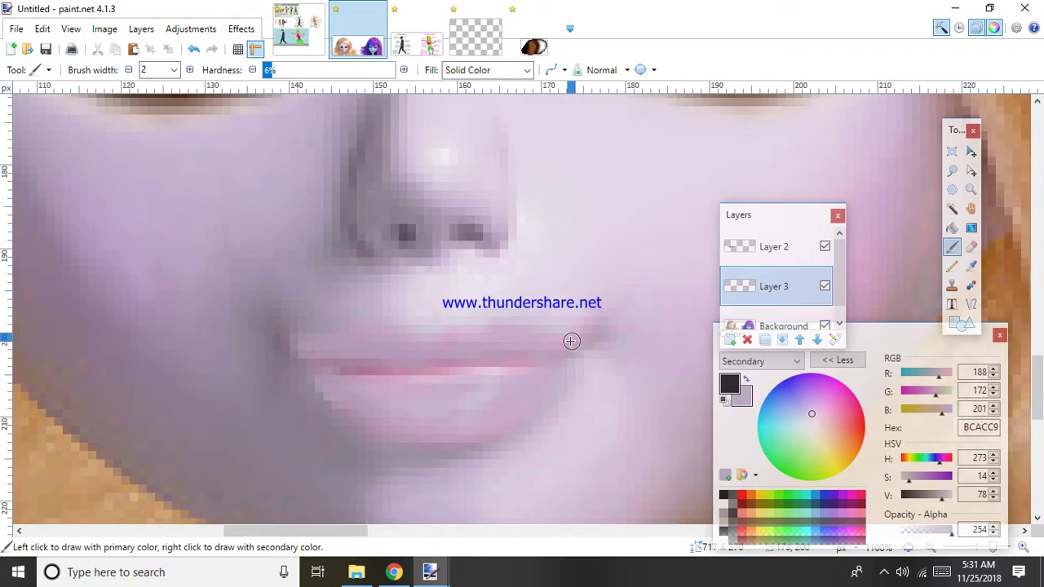
scroll(72, 377, "down", 8)
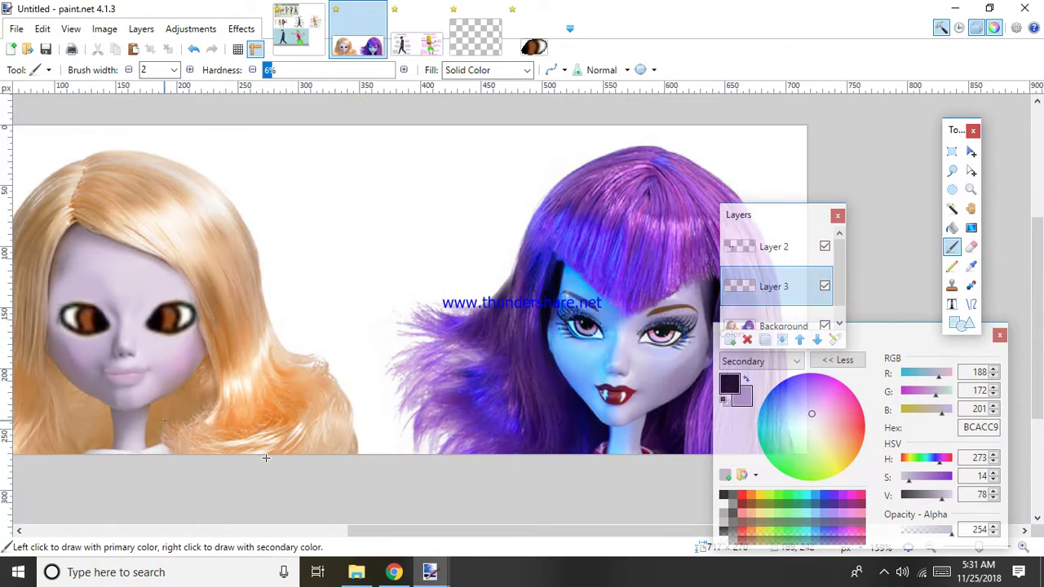
scroll(426, 523, "up", 4)
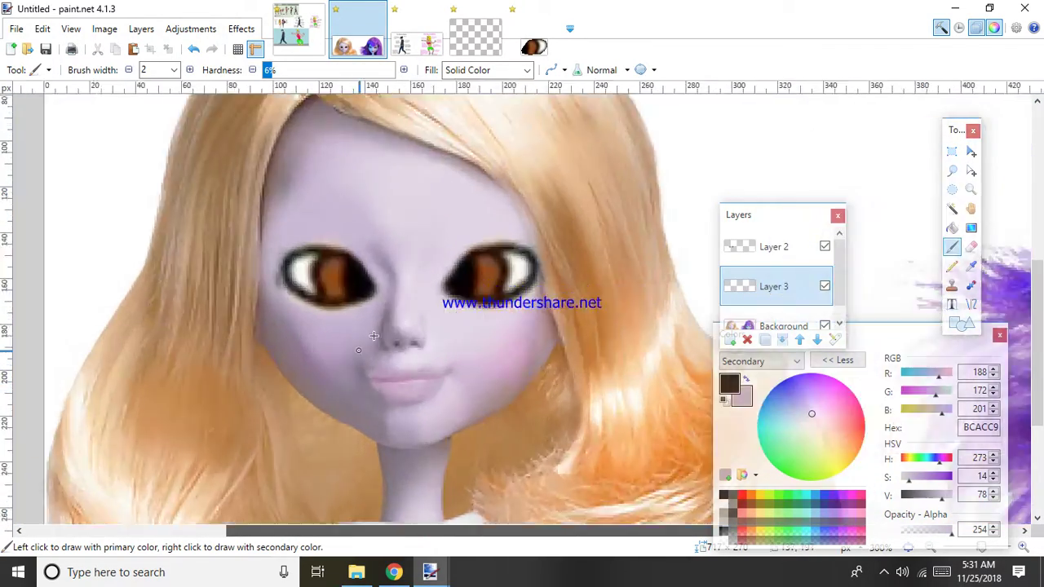
scroll(405, 301, "up", 2)
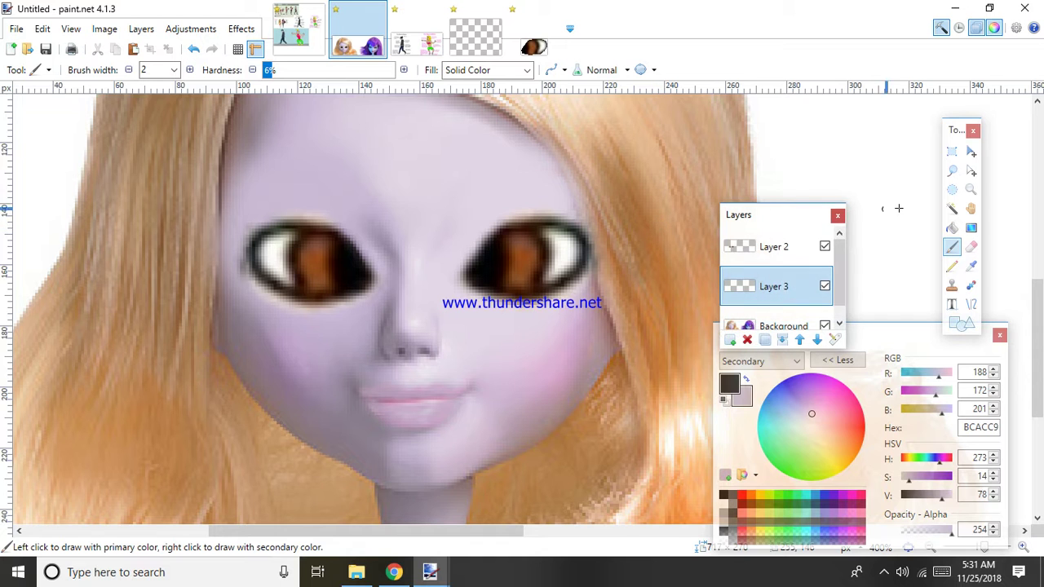
left_click(954, 208)
left_click(803, 247)
scroll(375, 294, "up", 2)
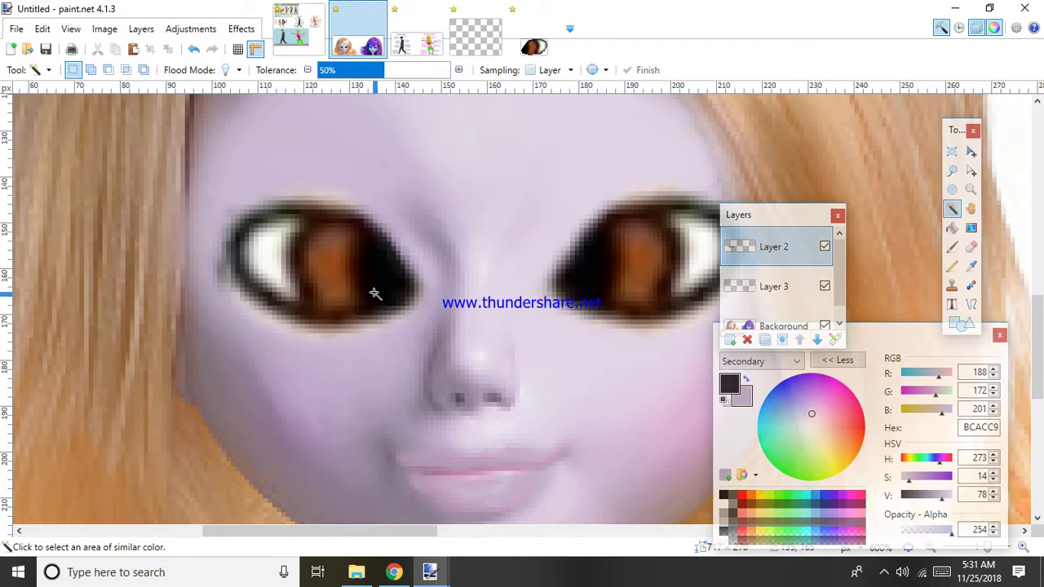
left_click(375, 294)
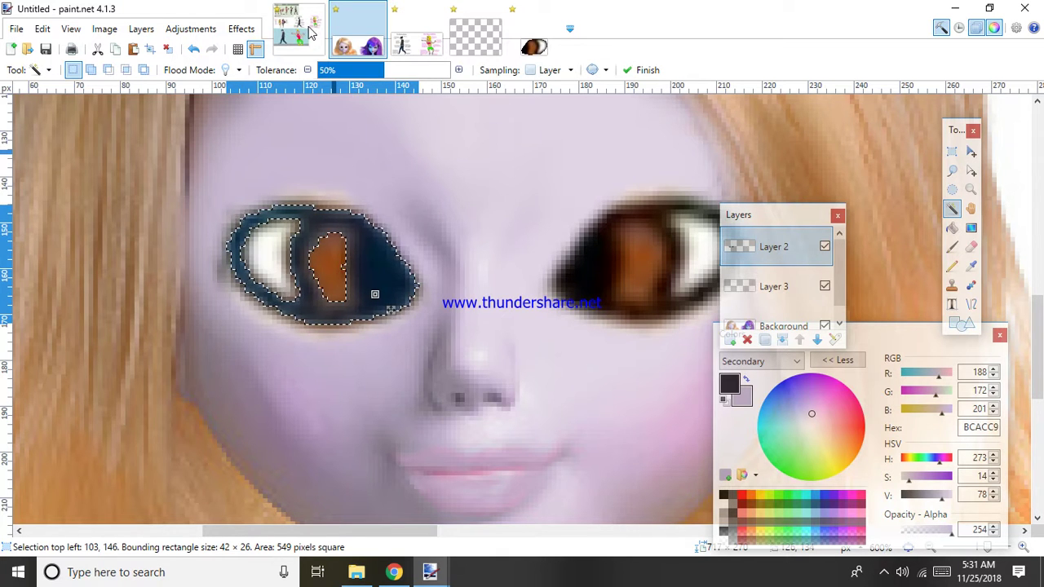
left_click(337, 67)
left_click(360, 71)
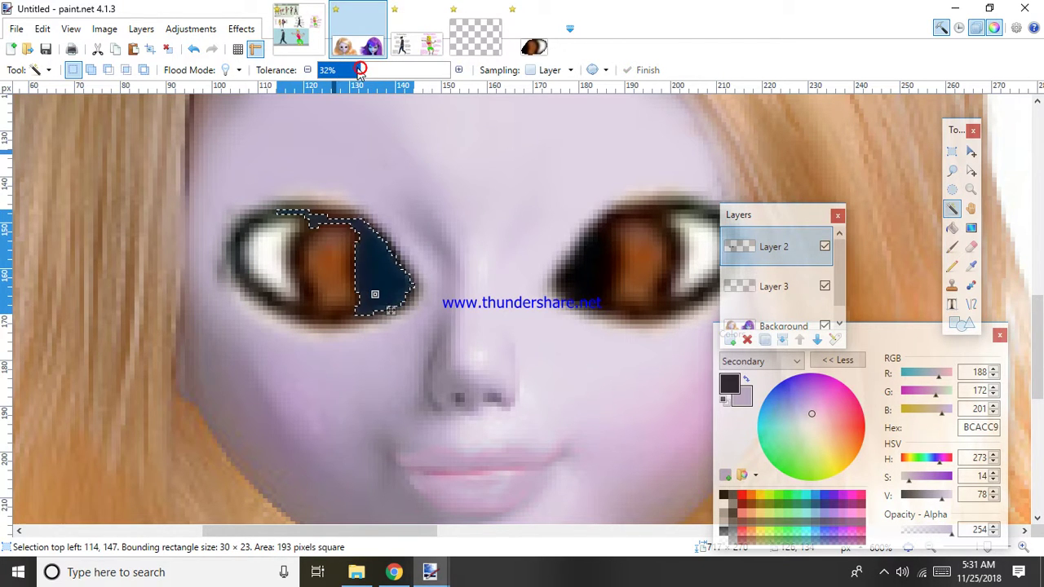
left_click(380, 72)
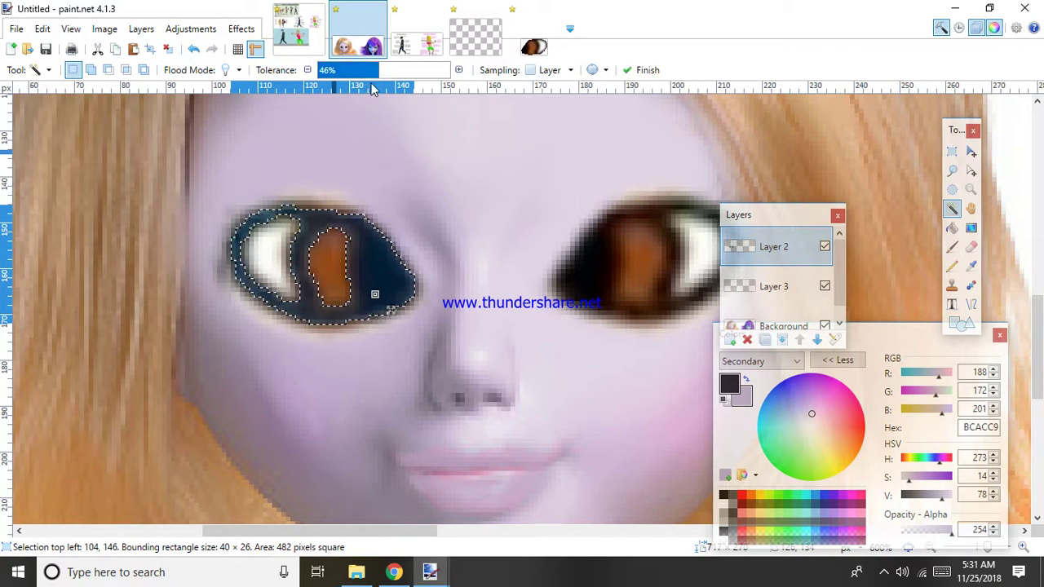
key("ctrl+d")
Step: Lasso the interior of the blonde doll's eye on the shaded side of her face on Layer 2 and cut it out
scroll(204, 265, "up", 1)
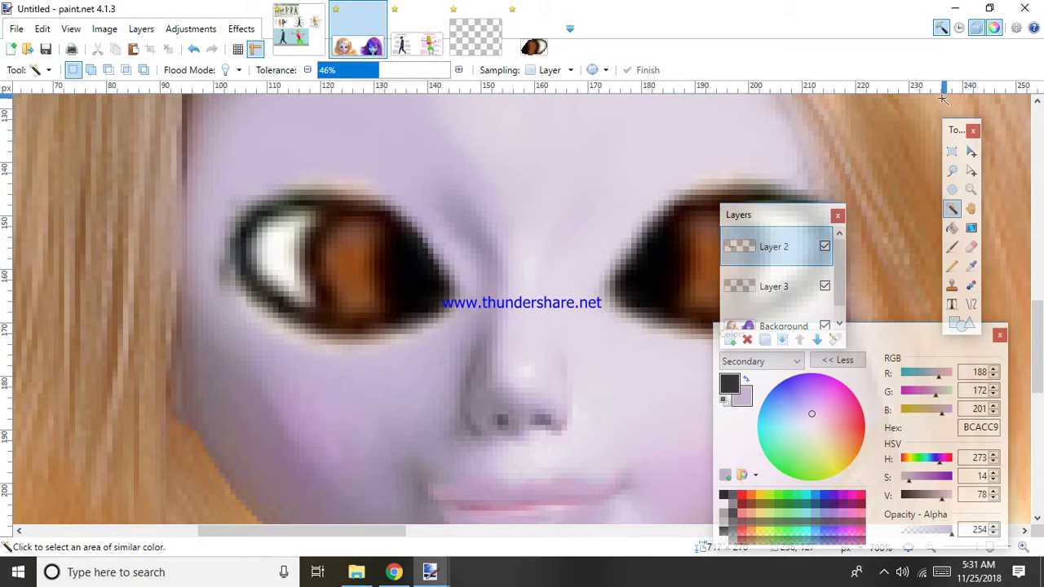
left_click(952, 170)
scroll(408, 259, "up", 1)
scroll(432, 281, "up", 1)
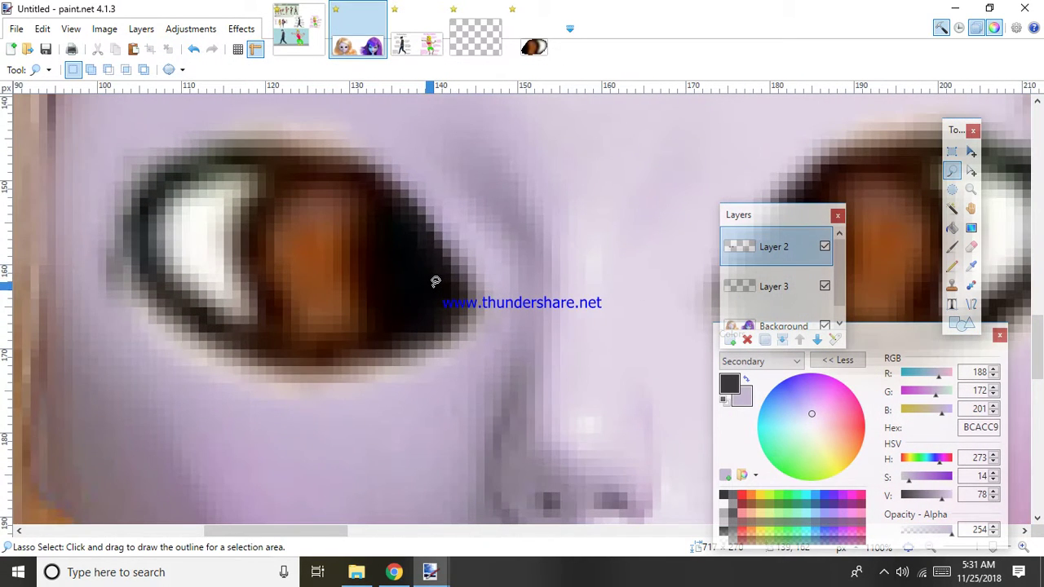
mouse_move(442, 286)
left_mouse_down()
mouse_move(401, 207)
mouse_move(364, 174)
mouse_move(225, 166)
mouse_move(156, 213)
mouse_move(150, 271)
mouse_move(200, 321)
mouse_move(238, 336)
mouse_move(334, 350)
mouse_move(393, 336)
mouse_move(447, 297)
left_mouse_up()
key("Delete")
Step: Create a new 35 × 23 pixel image, paste the cut-out eye into it and deselect
key("ctrl+n")
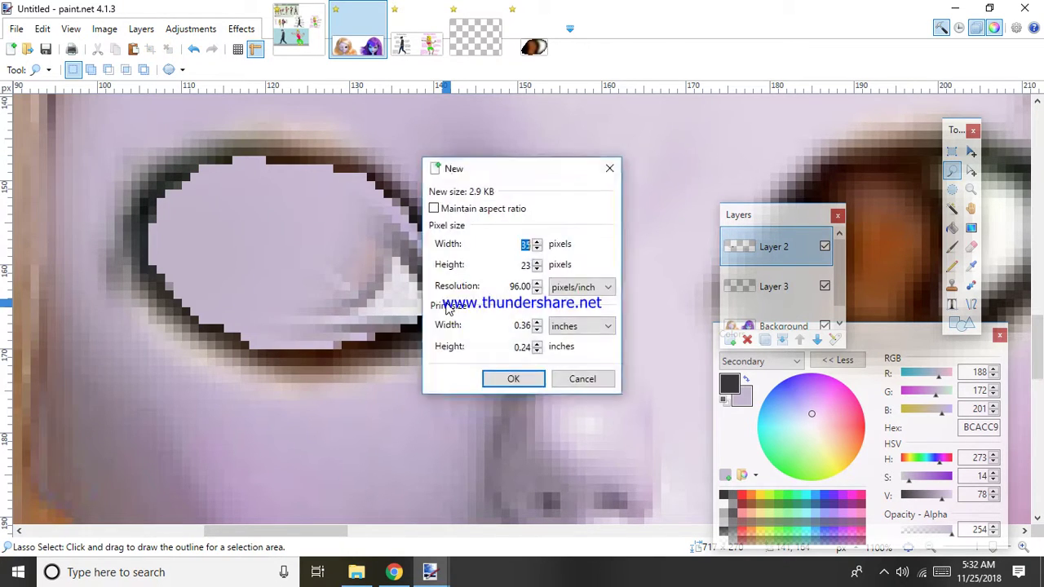
key("Return")
key("ctrl+v")
key("ctrl+plus")
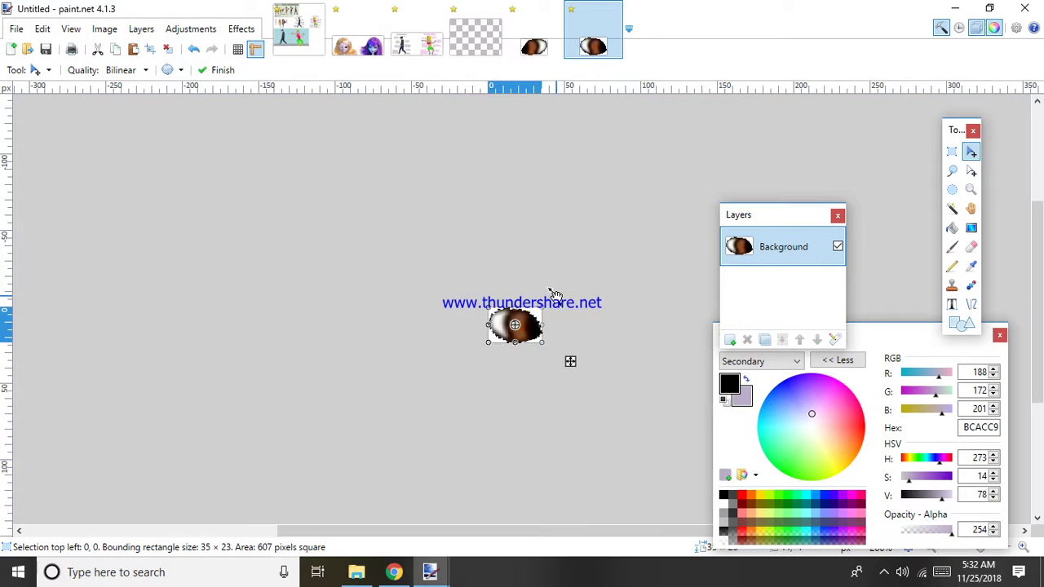
key("ctrl+d")
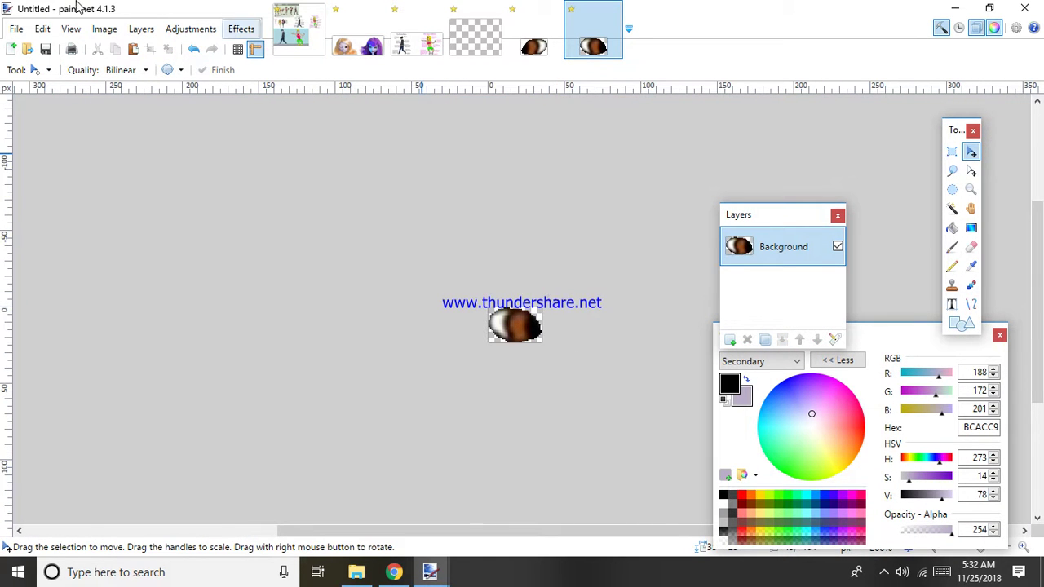
Step: Flip the pasted eye horizontally and cut the whole flipped image to the clipboard
left_click(189, 29)
mouse_move(137, 29)
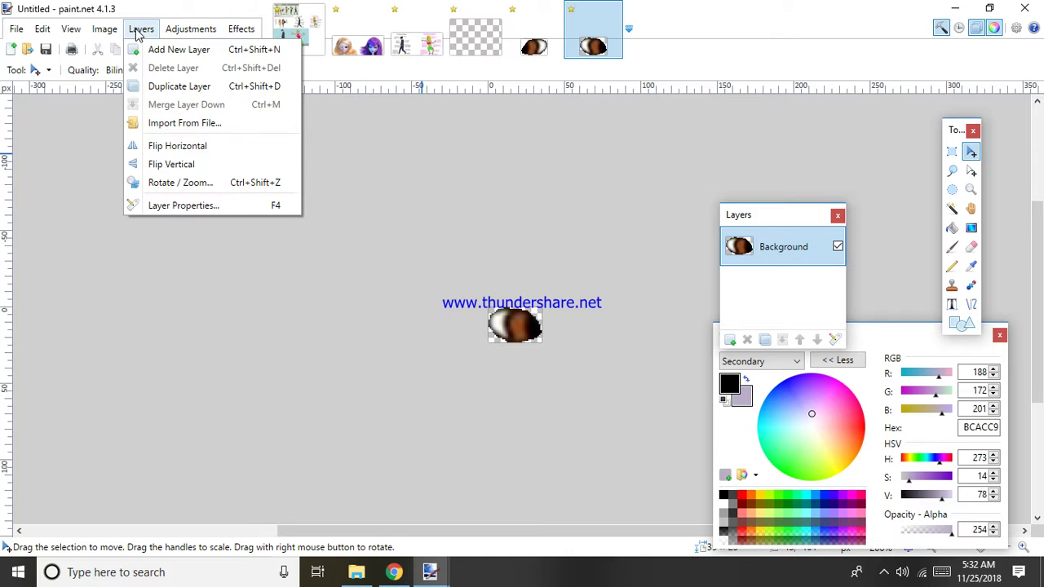
left_click(178, 146)
key("ctrl+a")
key("ctrl+x")
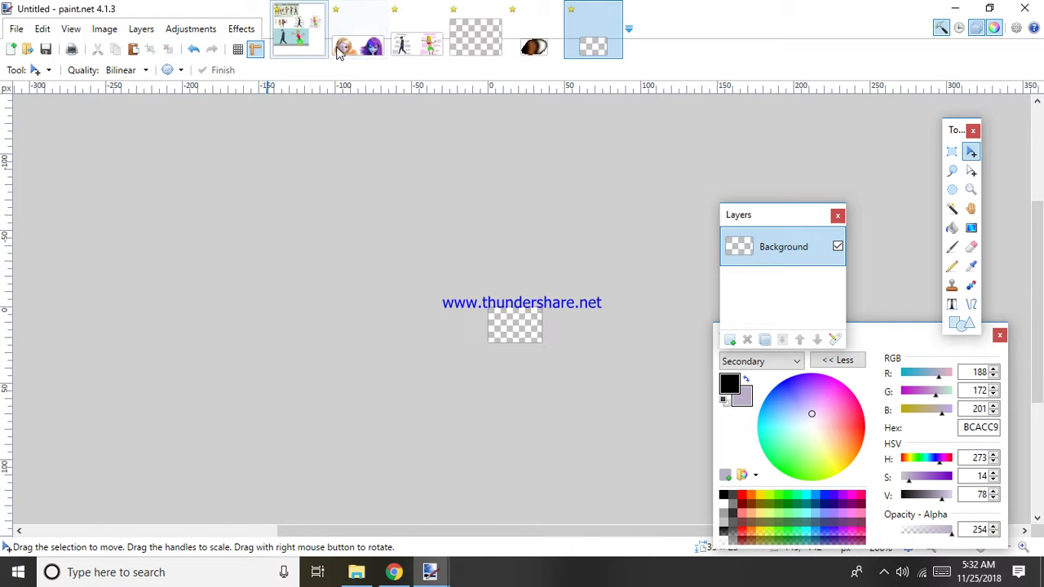
Step: In the doll image, add a layer directly below Layer 2, paste the flipped eye there and rotate it to about -21°
left_click(357, 46)
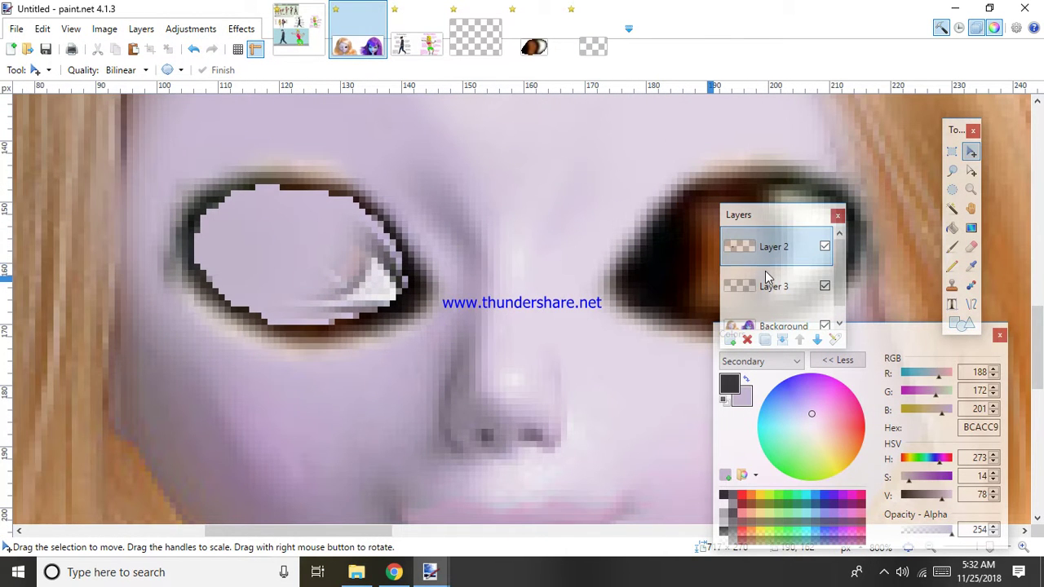
left_click(730, 338)
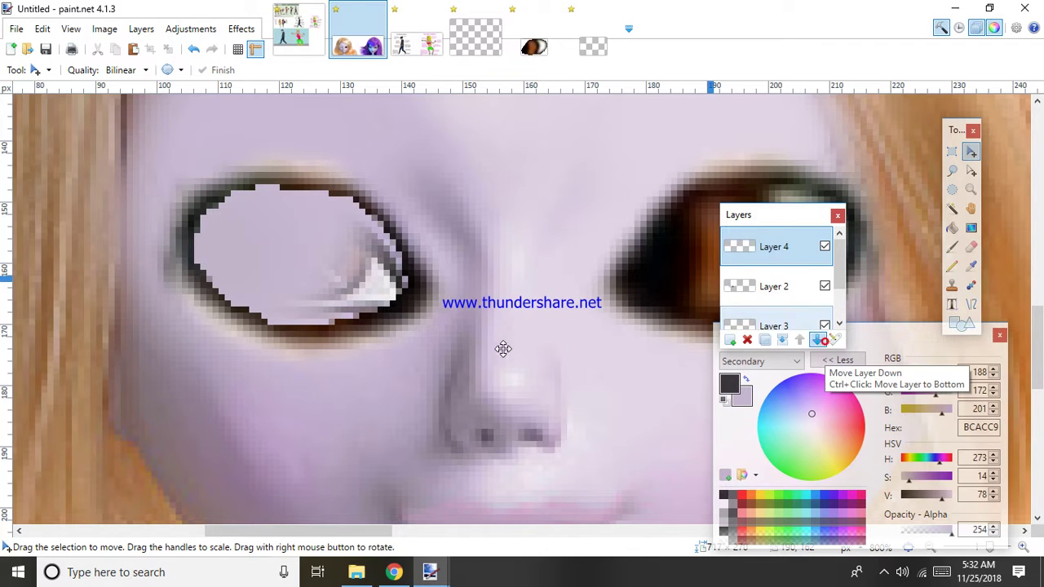
left_click(817, 339)
key("ctrl+v")
left_click_drag(203, 186, 364, 311)
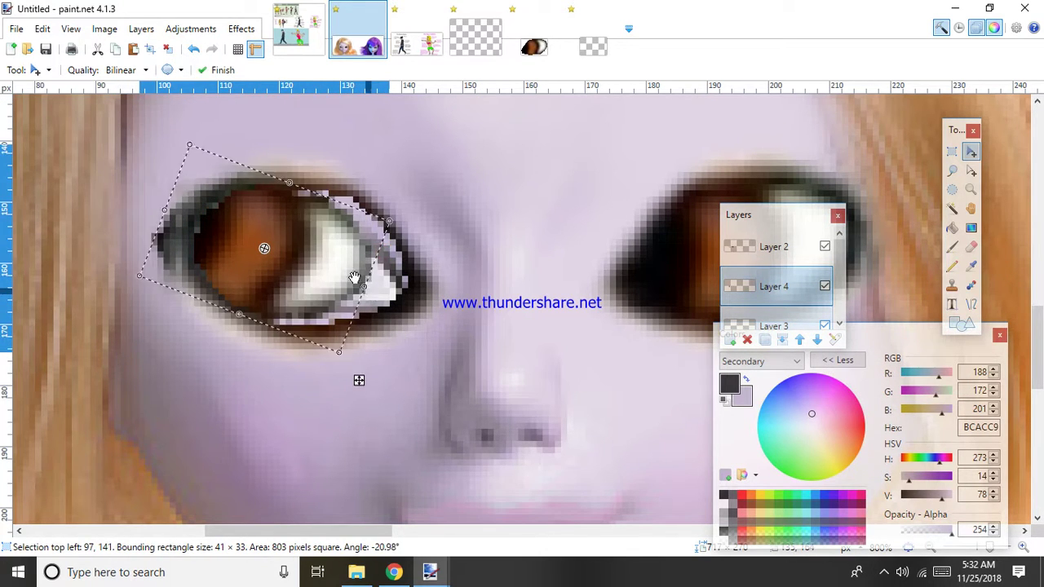
Step: Move and enlarge the pasted eye to a bounding size of about 46 × 38 pixels so it fills the empty eye outline, and deselect
left_click_drag(339, 270, 417, 306)
scroll(416, 305, "down", 5)
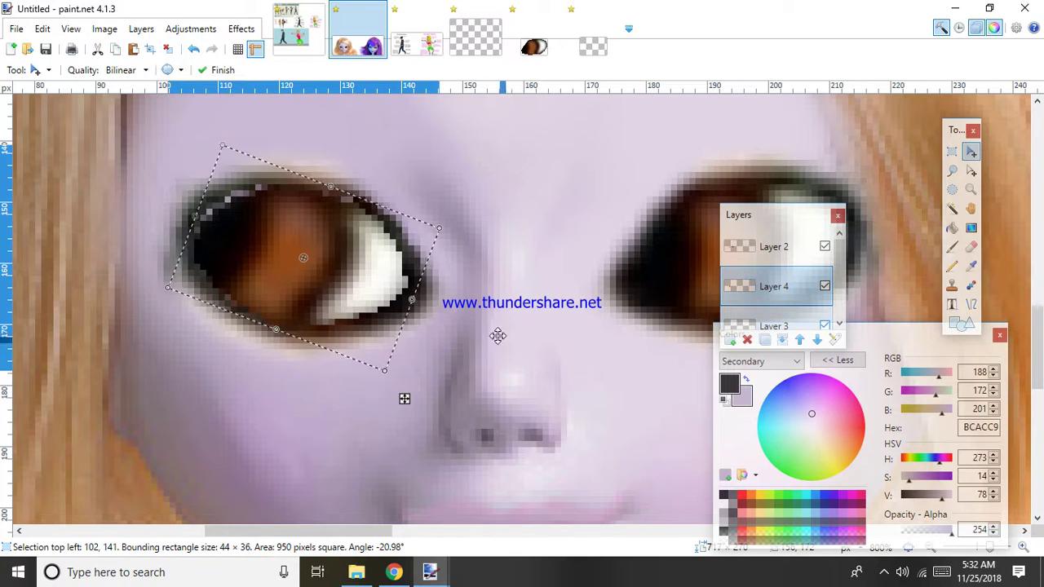
scroll(310, 231, "up", 5)
left_click_drag(287, 217, 249, 197)
left_click_drag(253, 279, 247, 274)
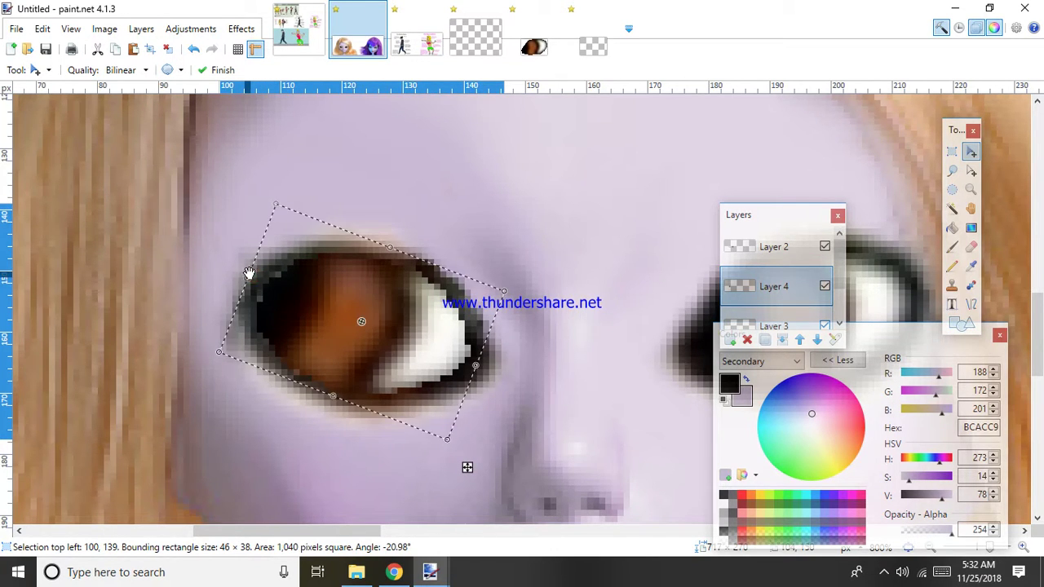
key("ctrl+d")
scroll(351, 396, "down", 3, "ctrl")
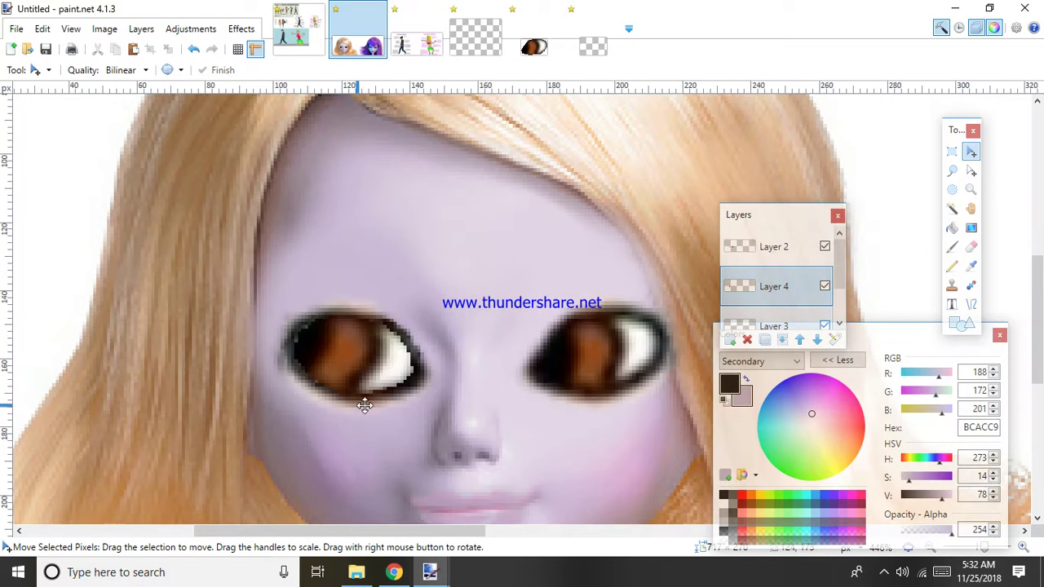
scroll(392, 408, "up", 2, "ctrl")
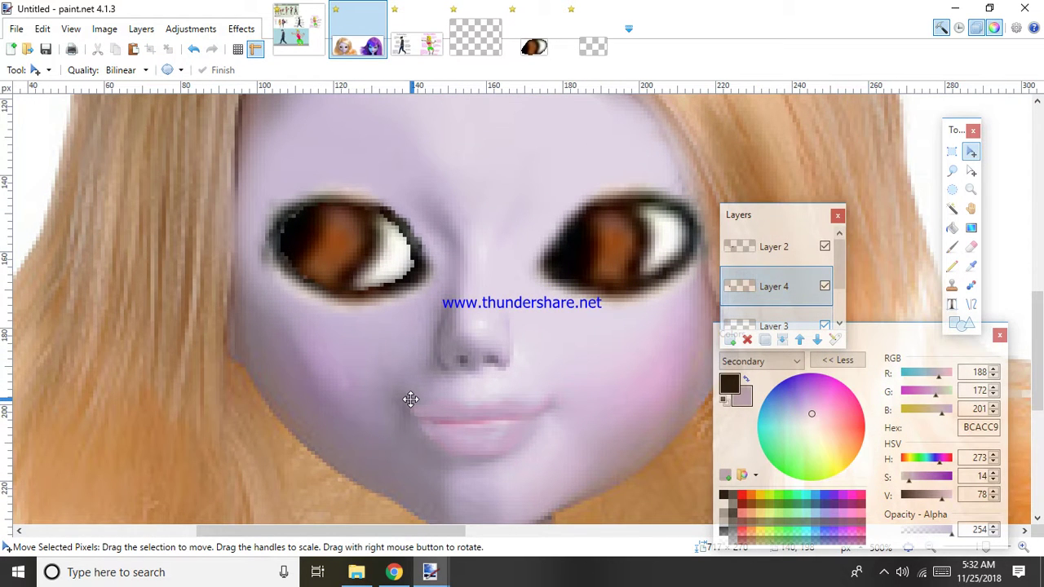
Step: On Layer 2, sample the eye outline's near-black 070405 and paint over the gaps along the lower and outer rim with a width 2 Paintbrush
left_click(775, 245)
left_click(971, 247)
scroll(373, 175, "up", 4, "ctrl")
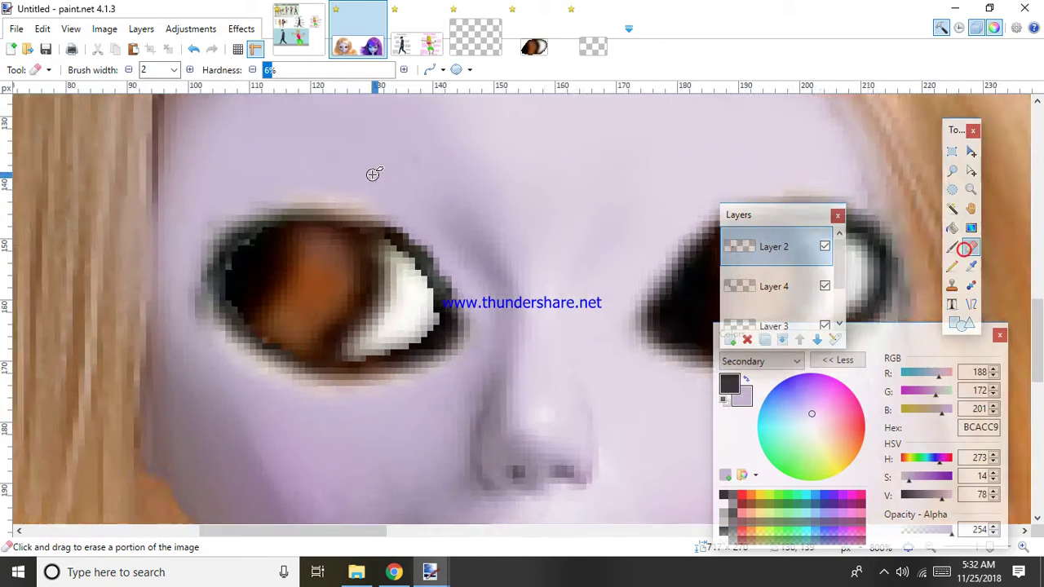
left_click(971, 266)
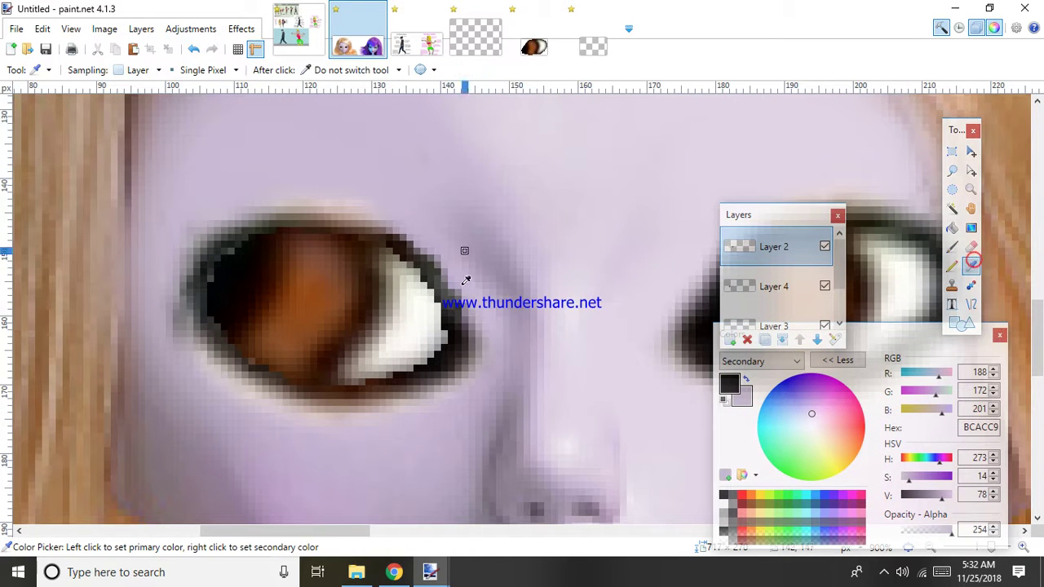
right_click(447, 304)
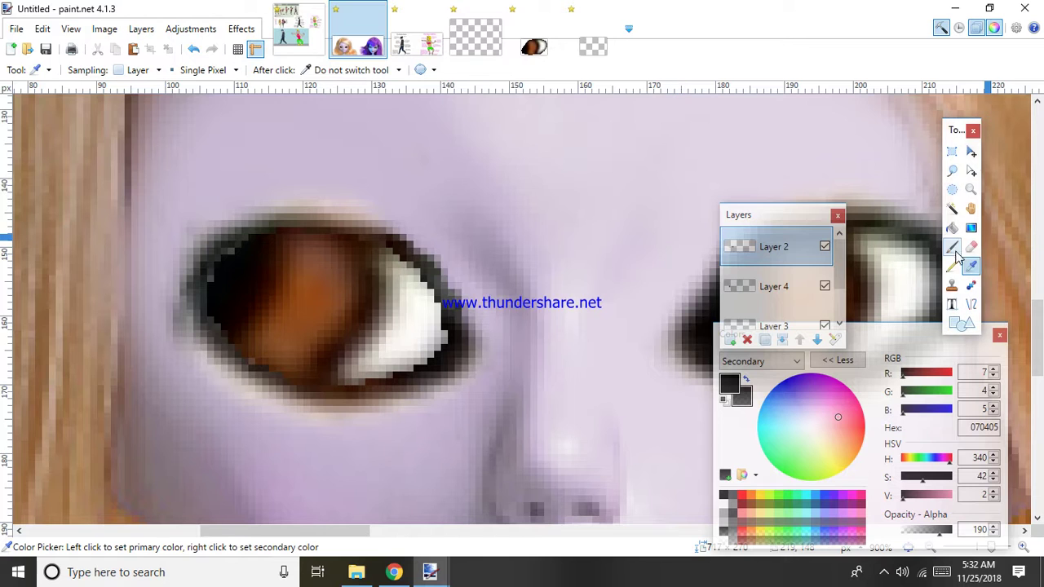
key("b")
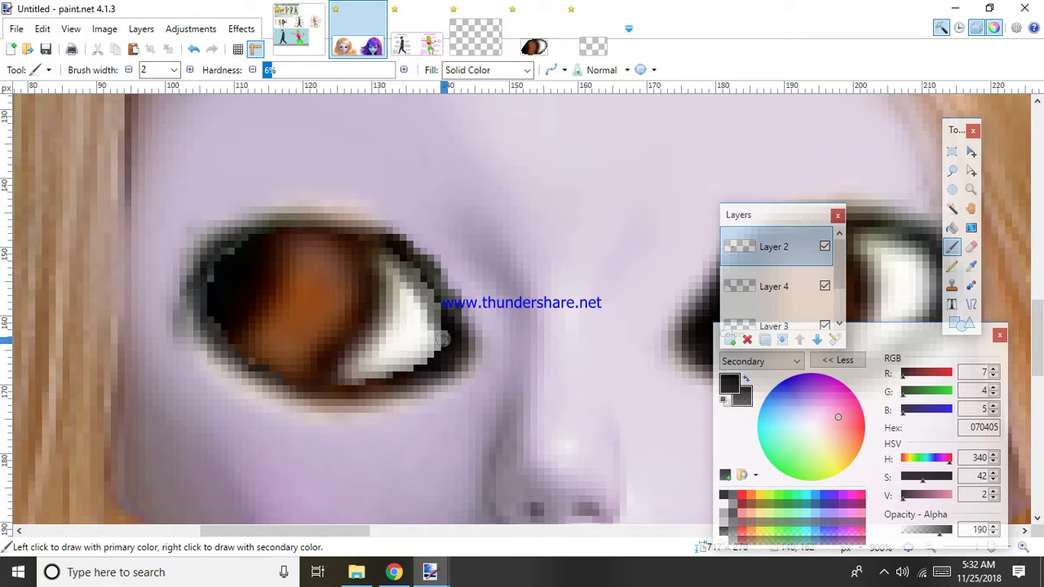
left_click_drag(443, 339, 352, 388)
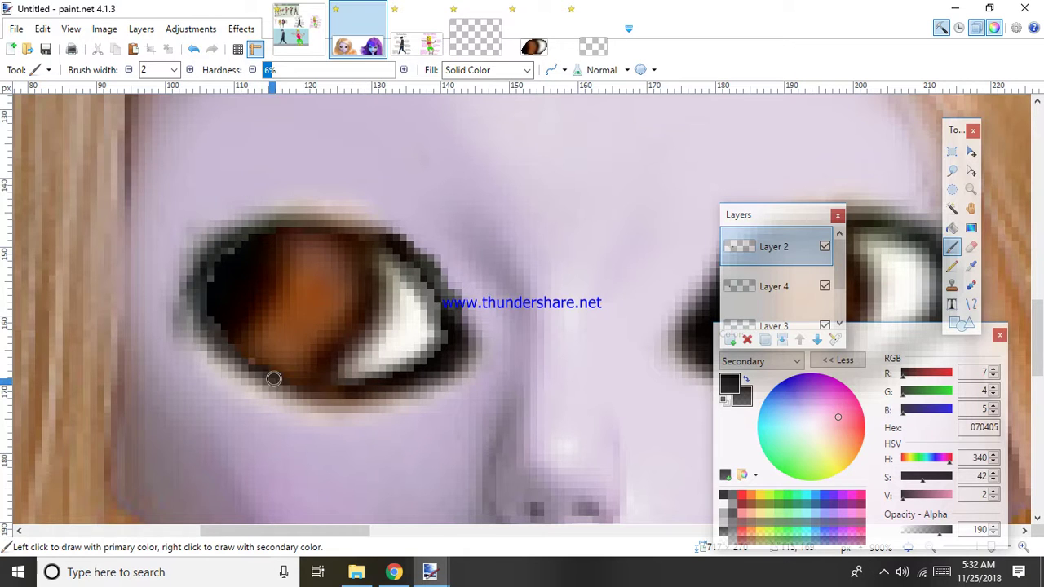
mouse_move(274, 378)
left_mouse_down()
mouse_move(224, 343)
mouse_move(193, 299)
mouse_move(215, 250)
mouse_move(235, 242)
left_mouse_up()
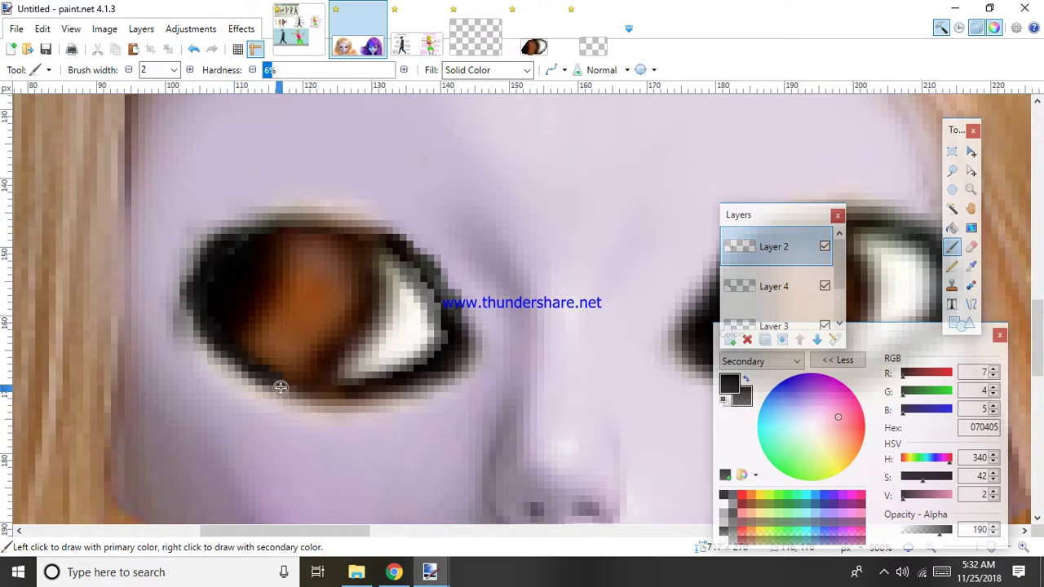
Step: Darken the rim beneath the iris and paint a thicker upper lid line across the flipped eye on Layer 2
scroll(279, 392, "up", 1)
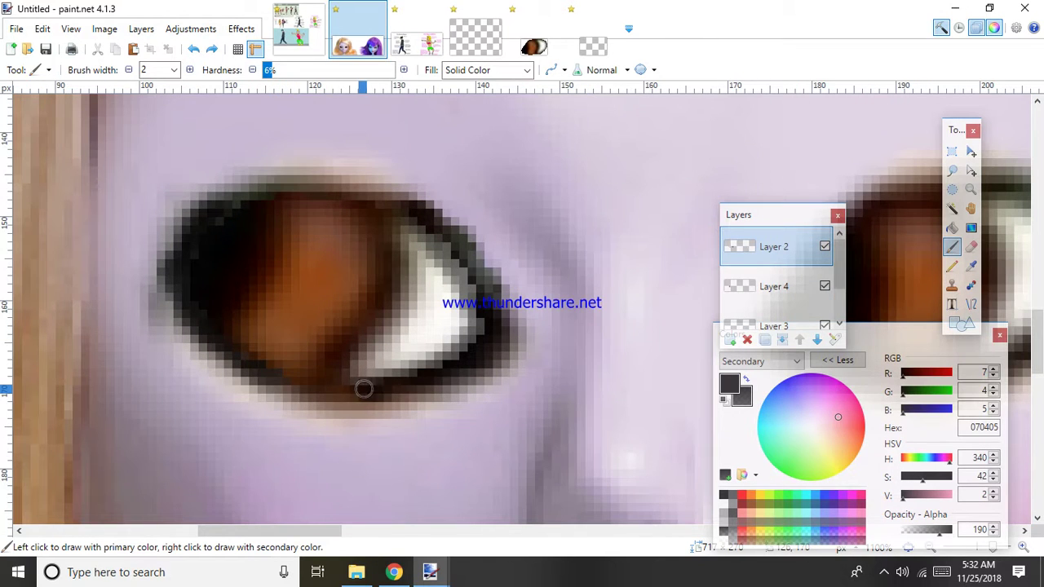
left_click_drag(364, 390, 321, 394)
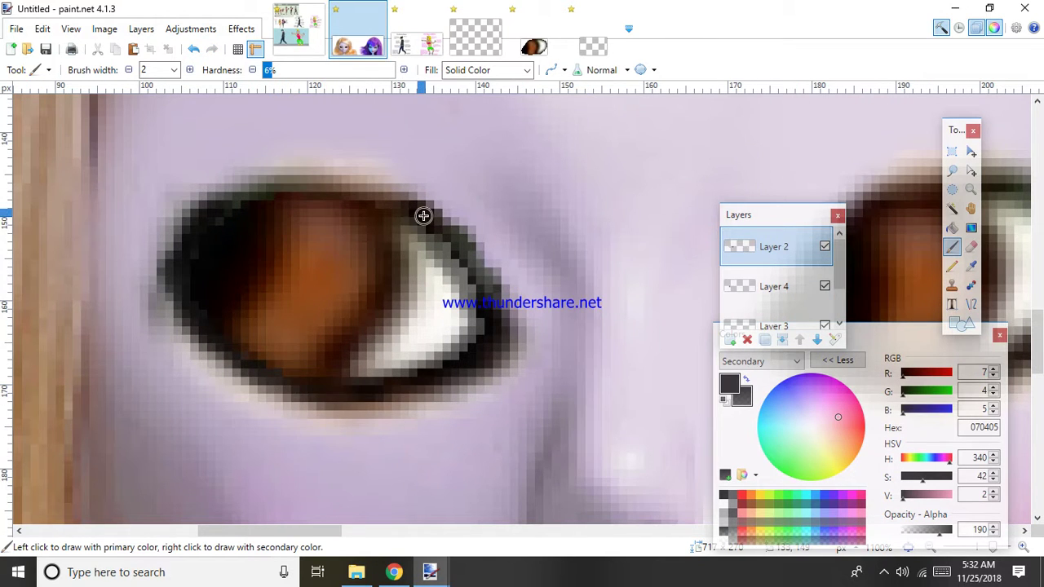
scroll(420, 218, "down", 4)
scroll(273, 135, "up", 5)
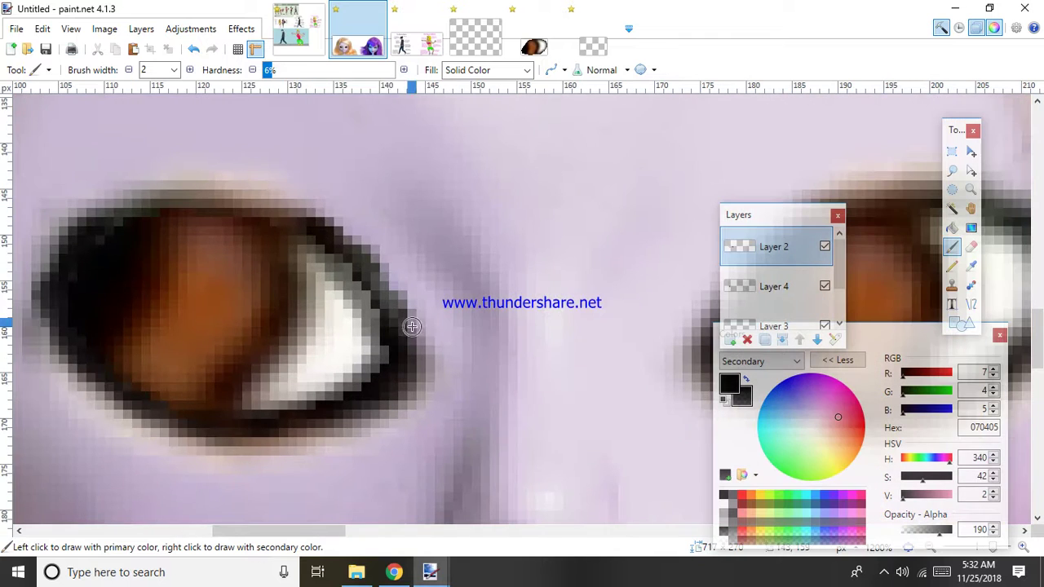
mouse_move(367, 305)
left_mouse_down()
mouse_move(317, 240)
mouse_move(248, 186)
mouse_move(164, 177)
mouse_move(128, 194)
left_mouse_up()
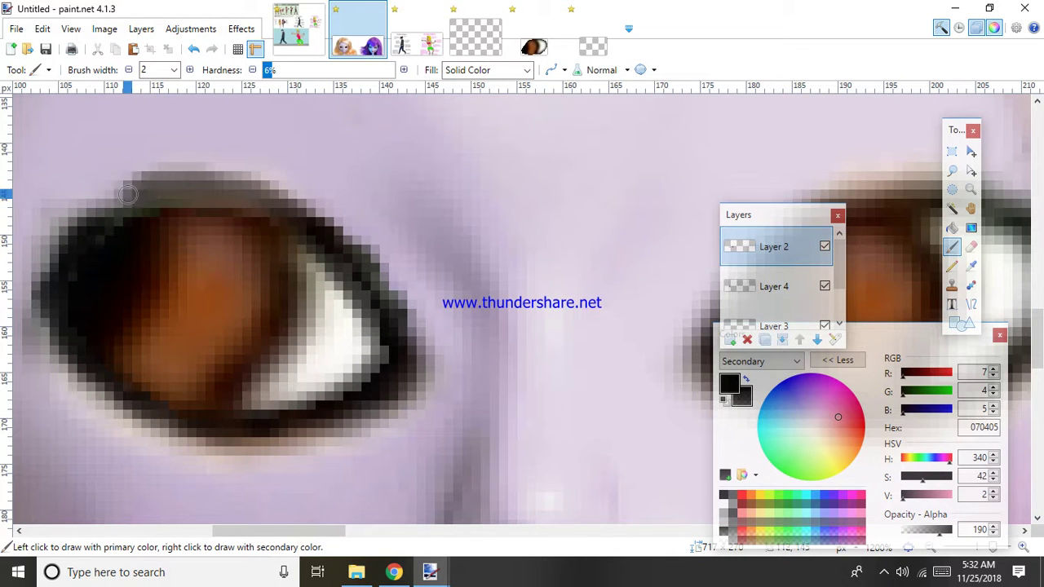
scroll(115, 198, "down", 2)
scroll(133, 279, "down", 2)
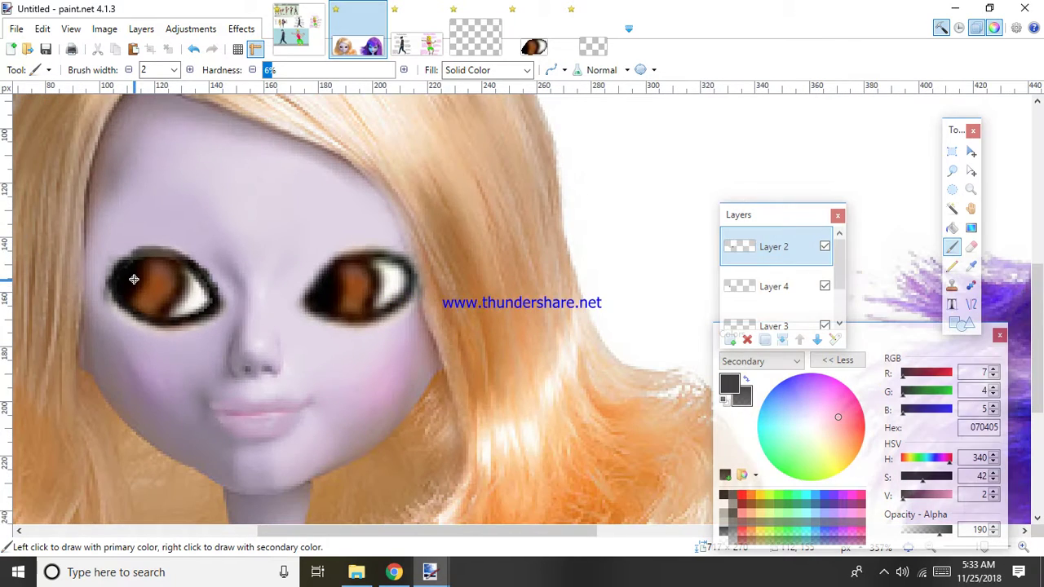
Step: Add a layer above Layer 2 and paint a near-black upper lid line across the flipped eye with the width 2 Paintbrush
scroll(134, 279, "up", 3)
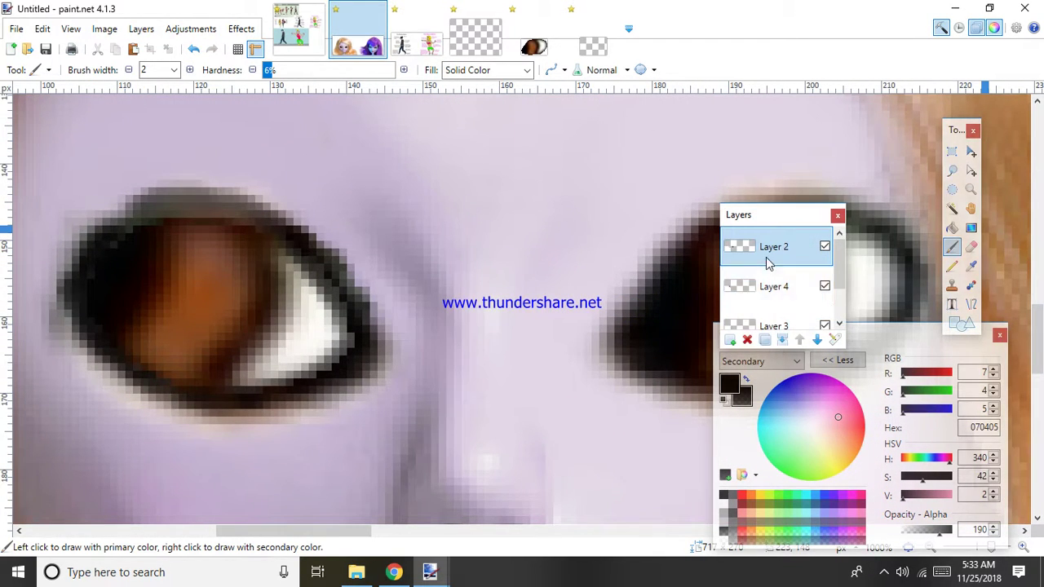
left_click(730, 339)
scroll(298, 228, "up", 1)
mouse_move(298, 227)
left_mouse_down()
mouse_move(232, 189)
mouse_move(167, 186)
mouse_move(118, 220)
left_mouse_up()
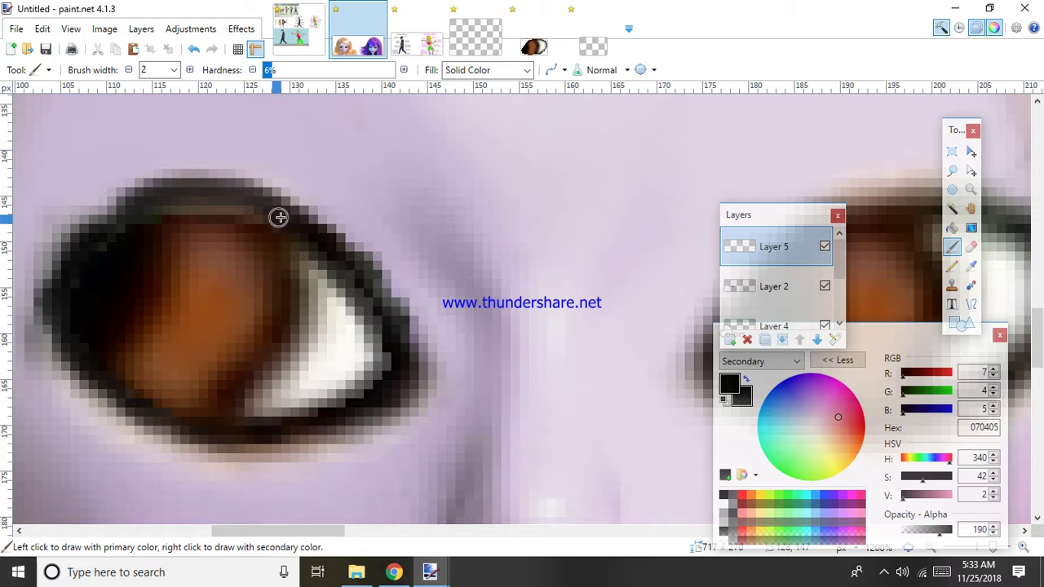
mouse_move(280, 217)
left_mouse_down()
mouse_move(256, 204)
mouse_move(169, 211)
left_mouse_up()
scroll(345, 226, "down", 5)
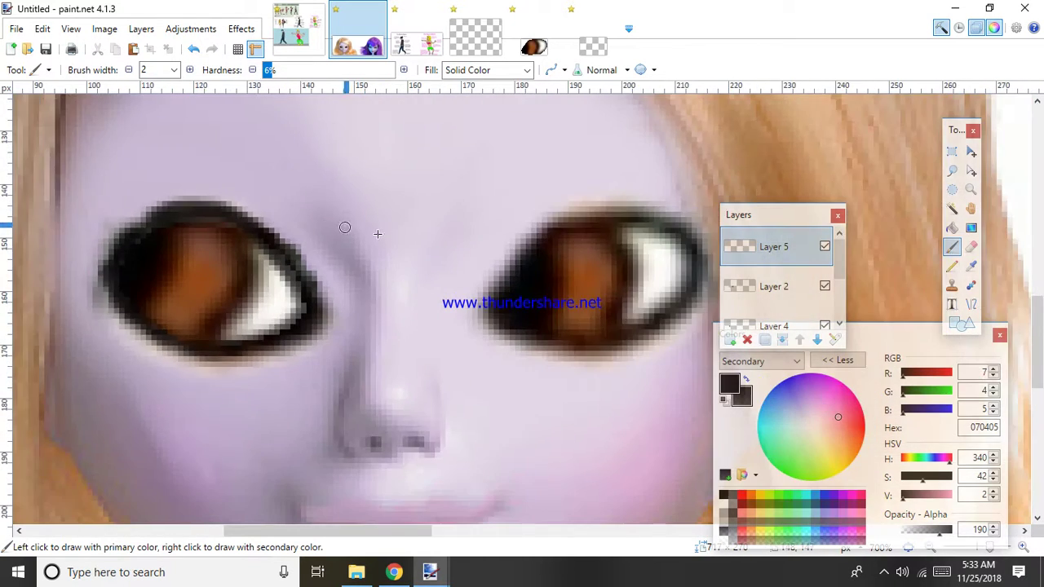
scroll(392, 234, "up", 3)
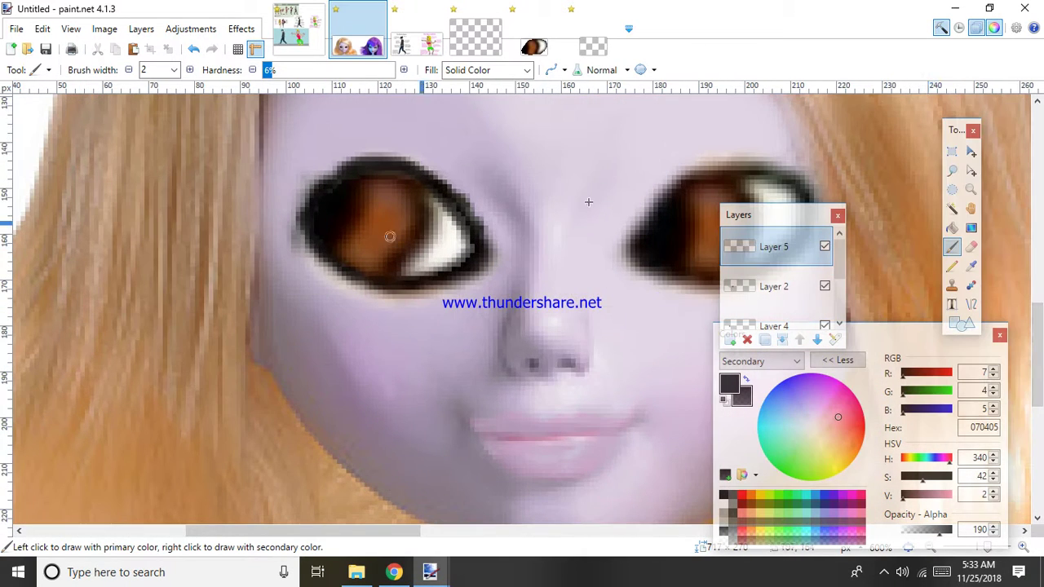
Step: Trim the upper edge of the new lid line on Layer 5 with the Eraser at brush width 8
left_click(970, 246)
left_click(174, 69)
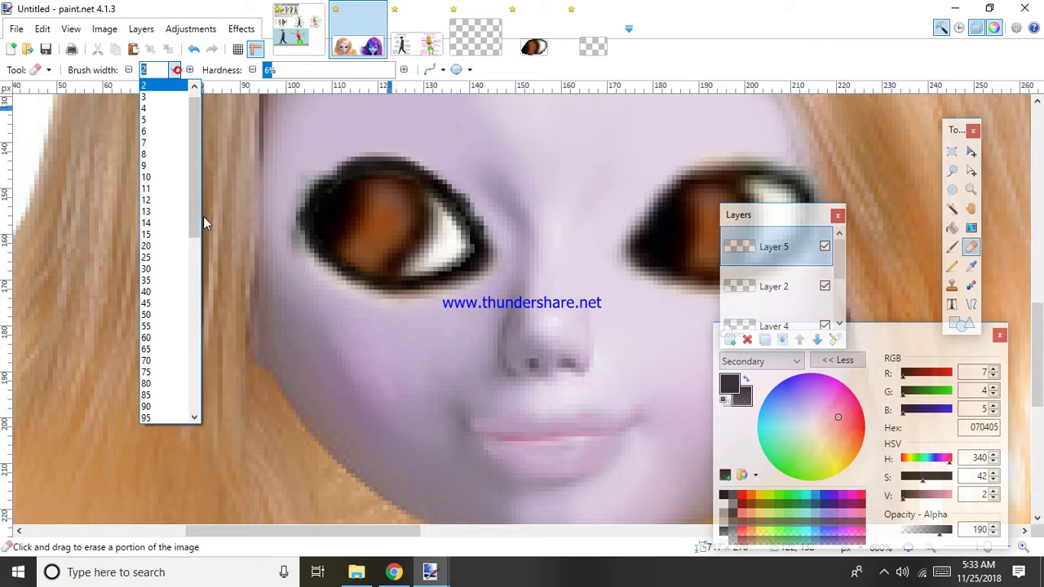
left_click(203, 224)
left_click(174, 69)
left_click(155, 161)
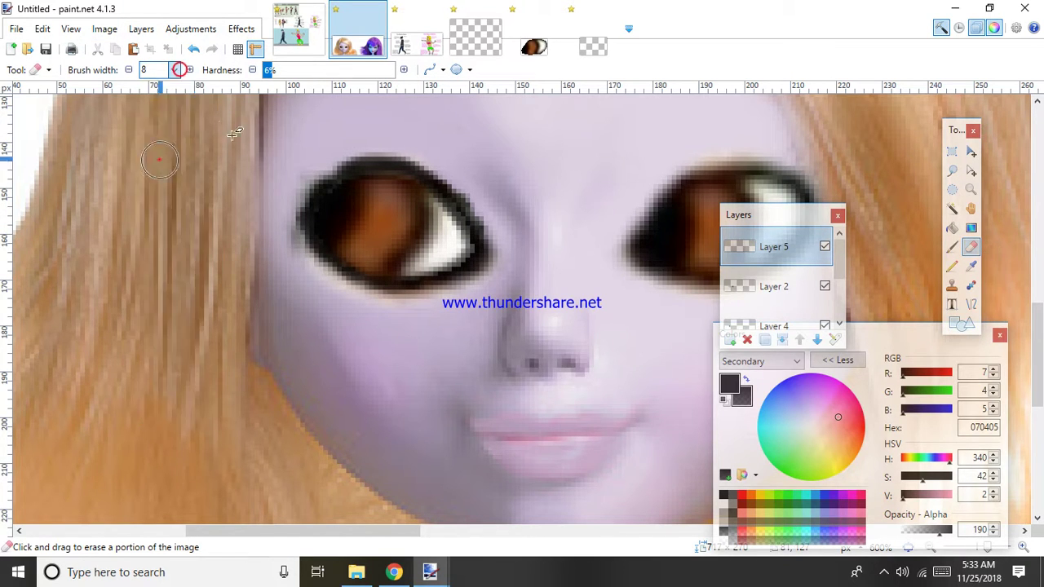
scroll(411, 177, "up", 2)
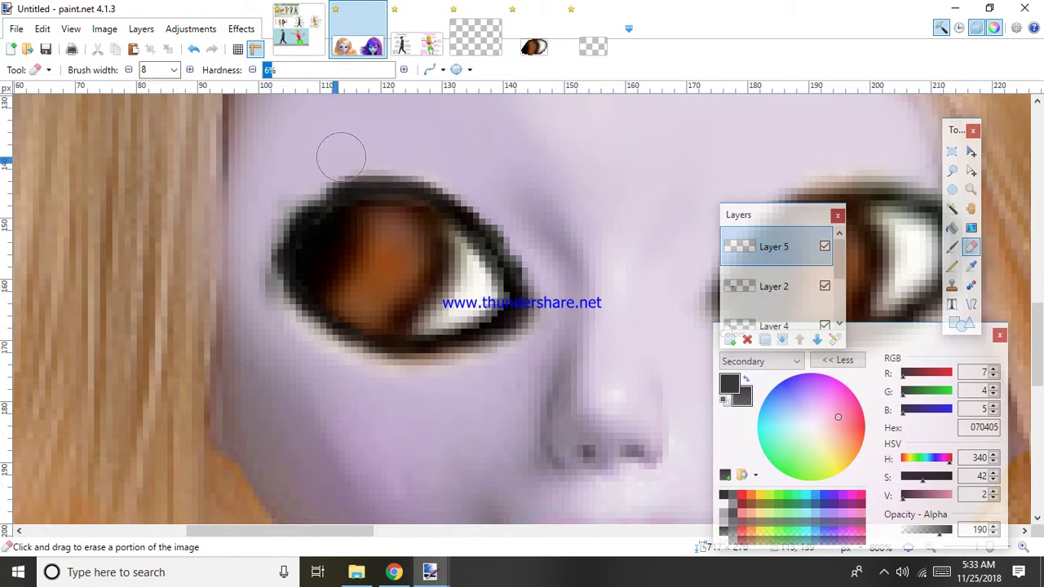
mouse_move(338, 158)
left_mouse_down()
mouse_move(310, 168)
mouse_move(367, 160)
left_mouse_up()
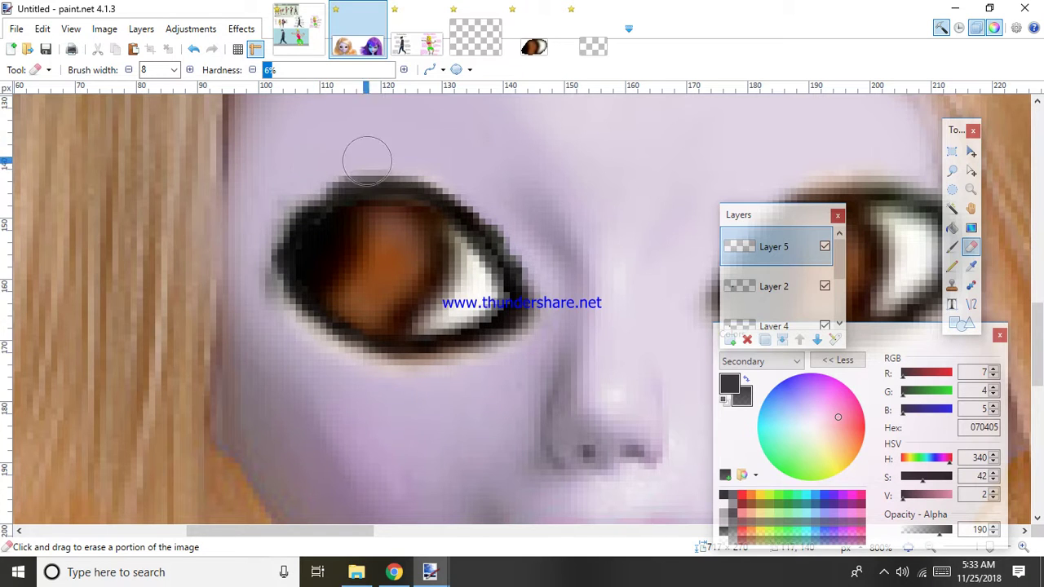
Step: Flatten the doll image and add a new empty layer above the Background
scroll(377, 235, "down", 10)
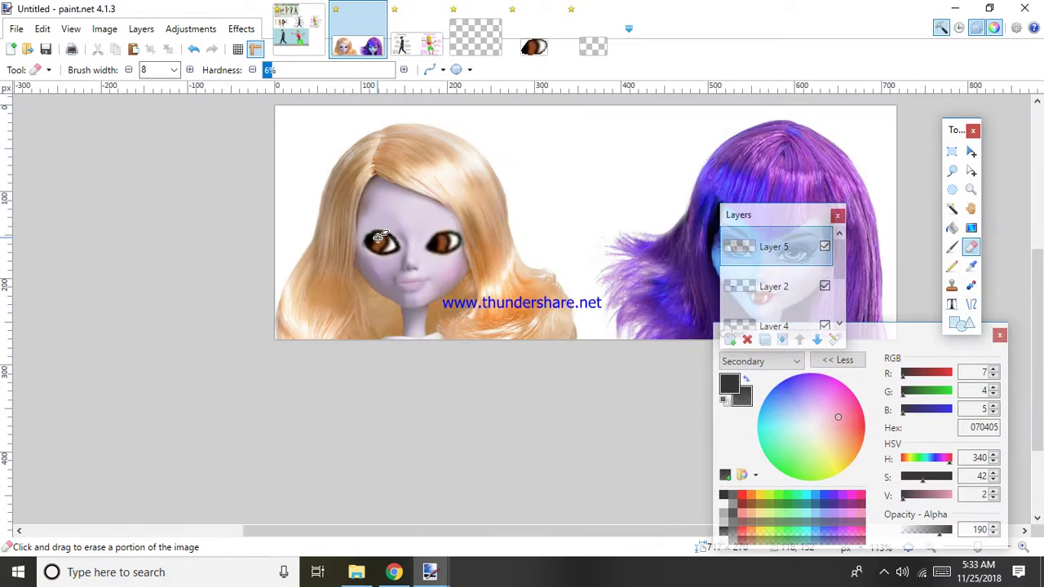
scroll(264, 237, "down", 1)
scroll(618, 202, "up", 3)
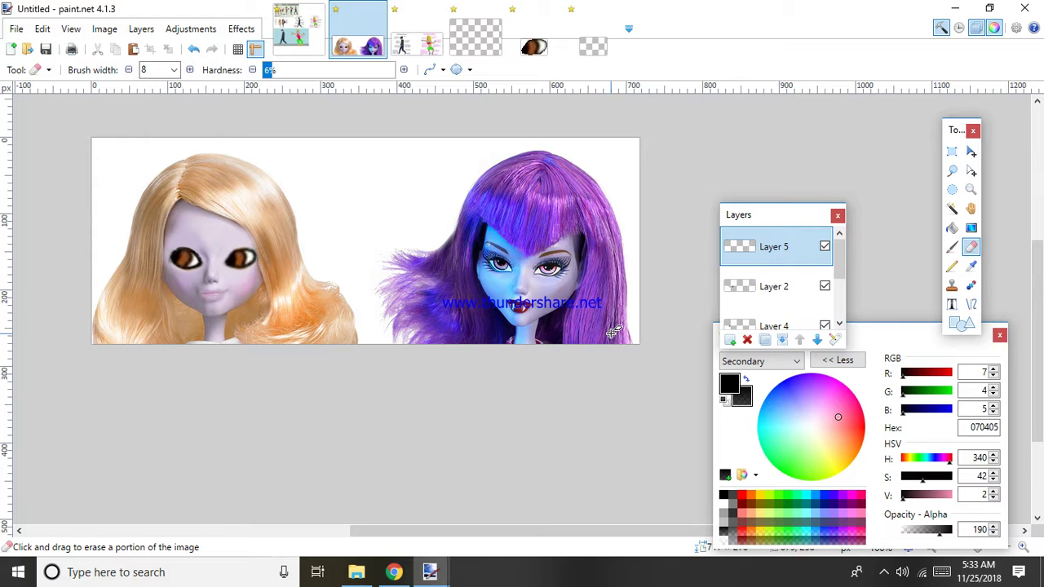
key("ctrl+shift+f")
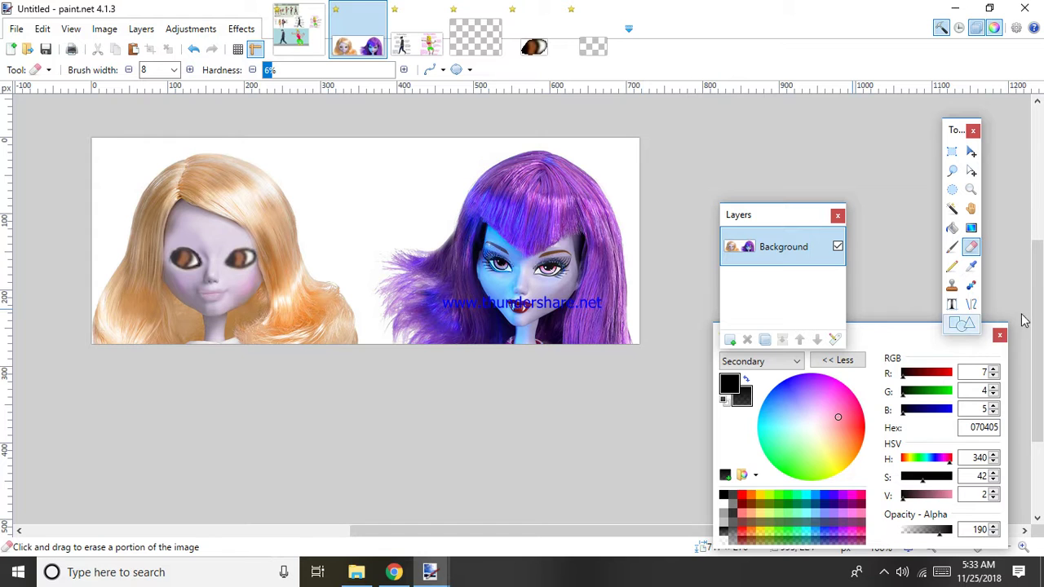
left_click(730, 339)
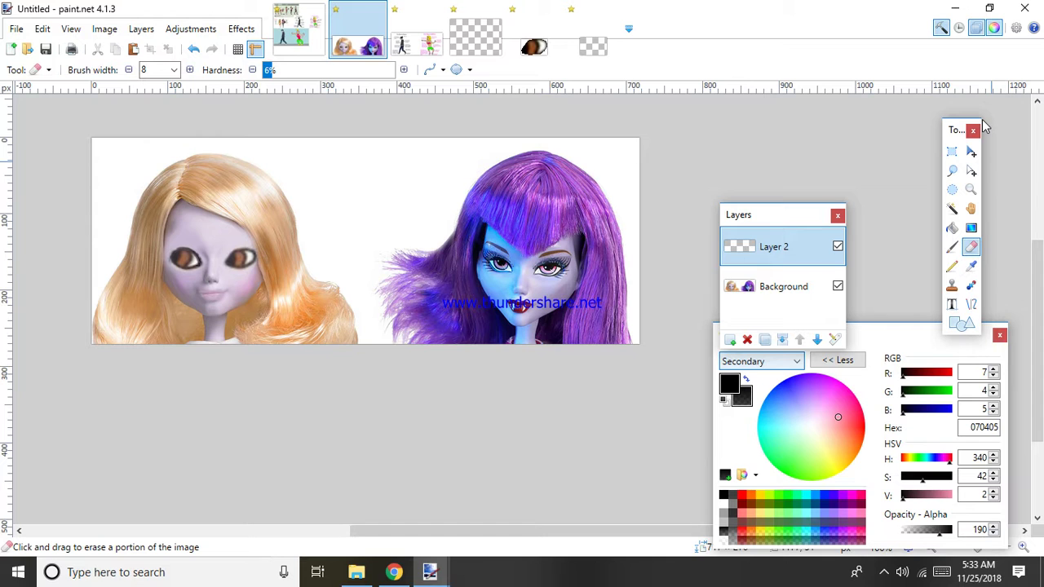
Step: In the Becky and Stacy image, select a rectangle of about 51 × 28 pixels around Stacy's eye and cut it out
left_click(971, 266)
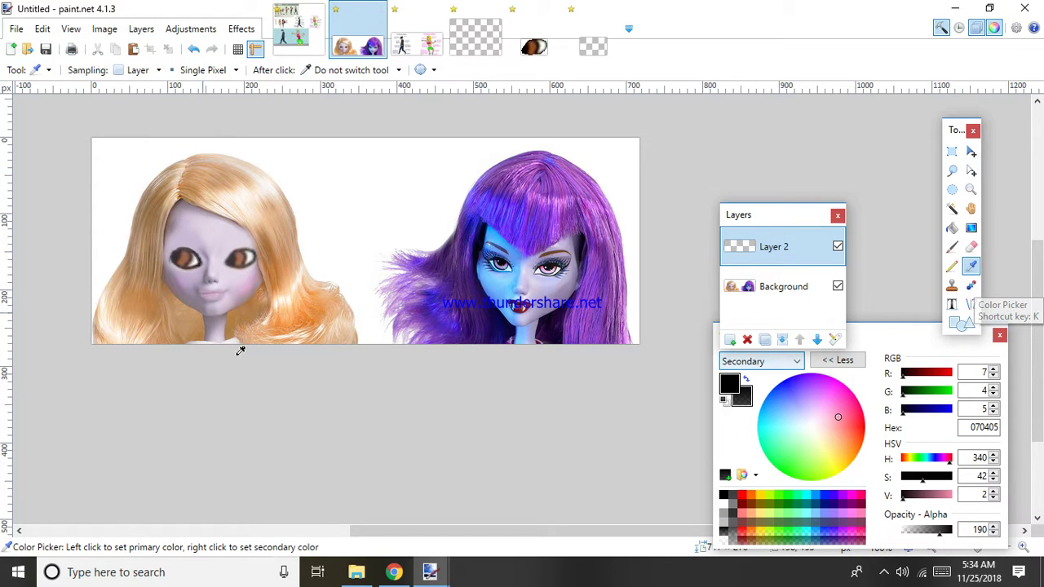
left_click(434, 47)
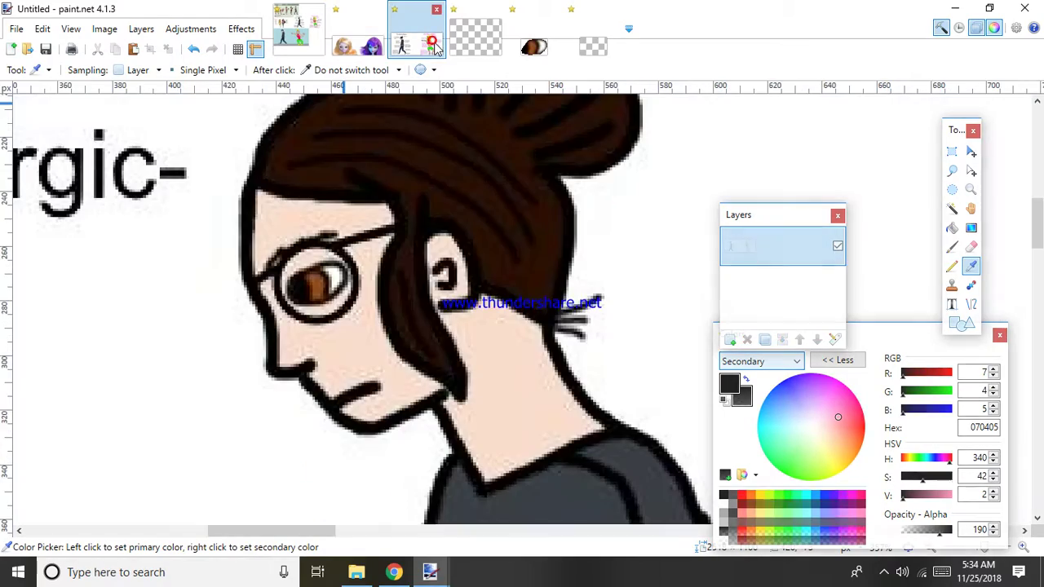
scroll(290, 224, "down", 8)
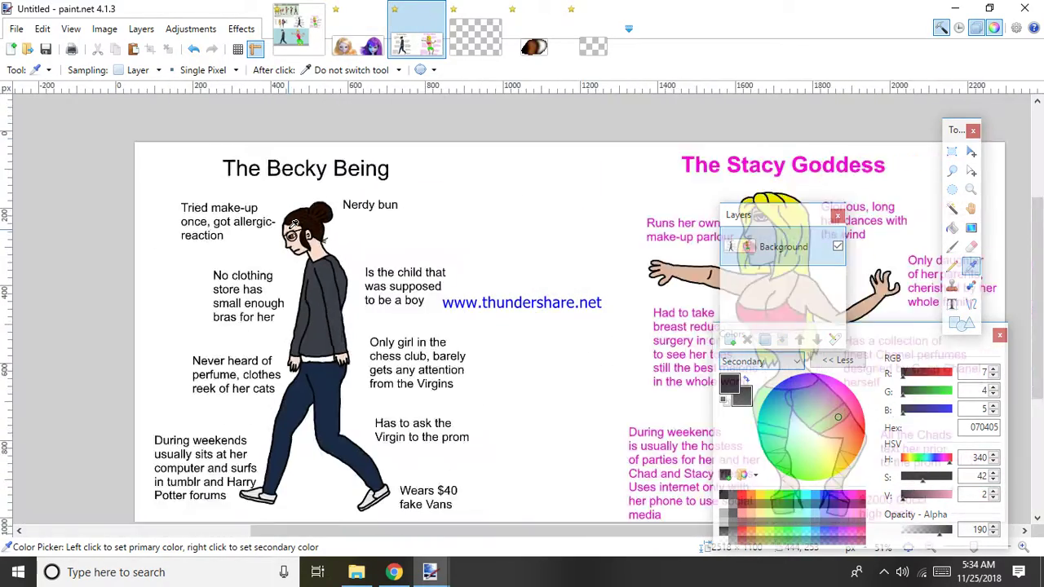
scroll(294, 225, "down", 2)
scroll(430, 230, "up", 5)
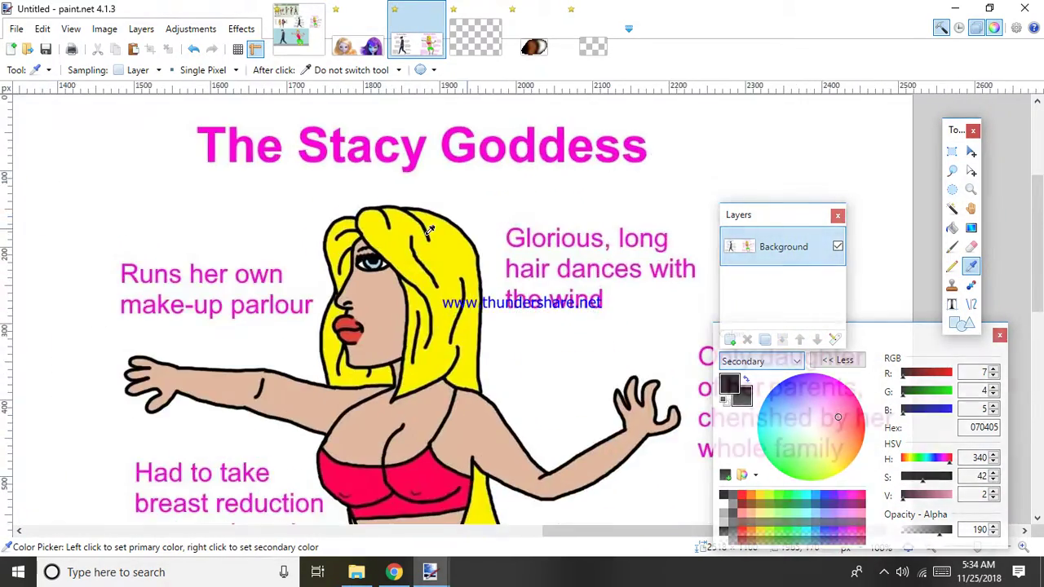
scroll(430, 231, "up", 4)
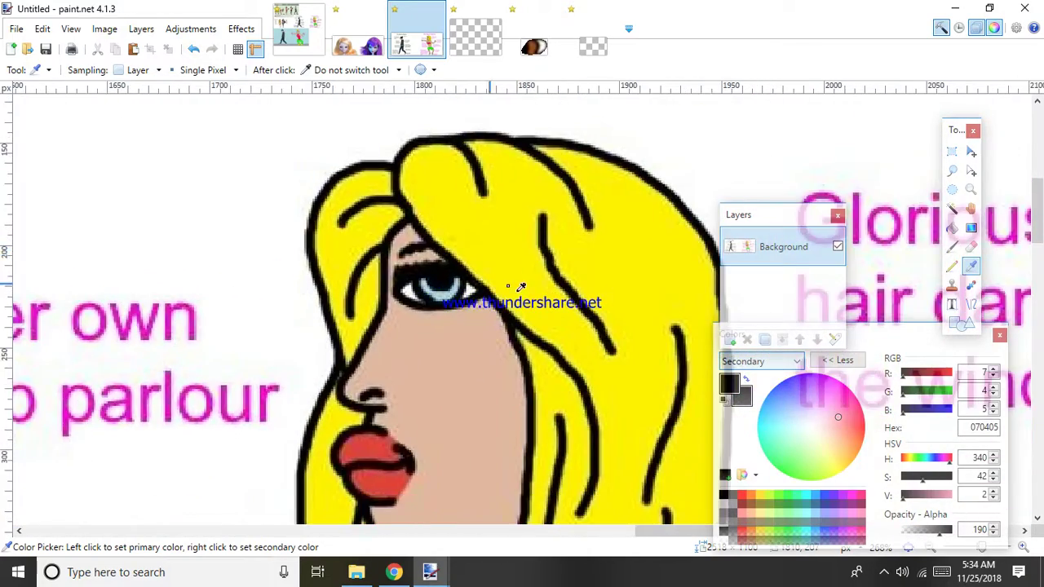
scroll(521, 288, "up", 3)
key("s")
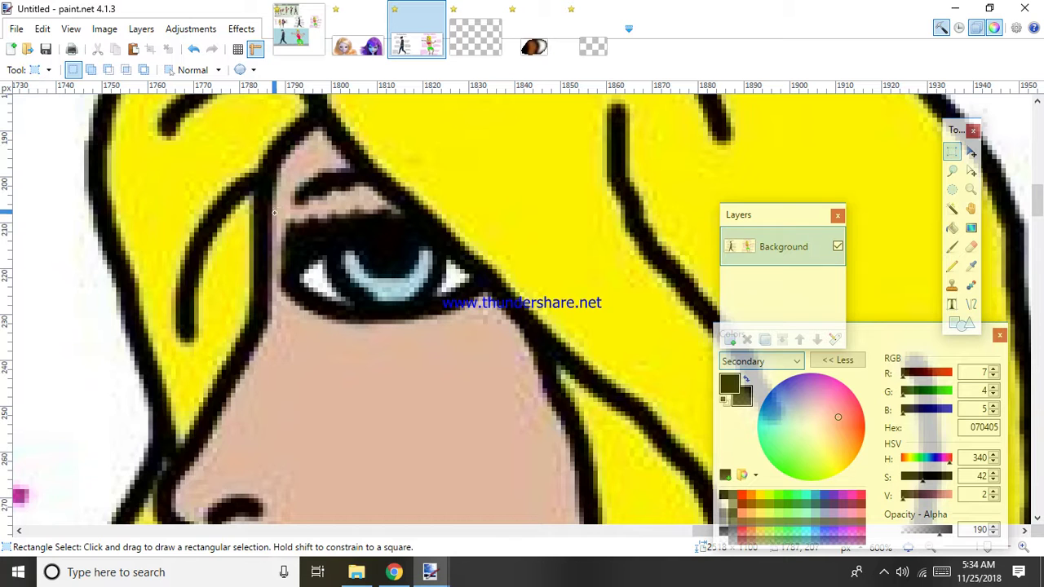
left_click_drag(274, 213, 490, 315)
left_click(333, 245)
mouse_move(274, 208)
left_mouse_down()
mouse_move(481, 307)
mouse_move(506, 332)
left_mouse_up()
key("Delete")
Step: In the first blank image, shrink the canvas and paste Stacy's eye, expanding the canvas to fit
left_click(489, 34)
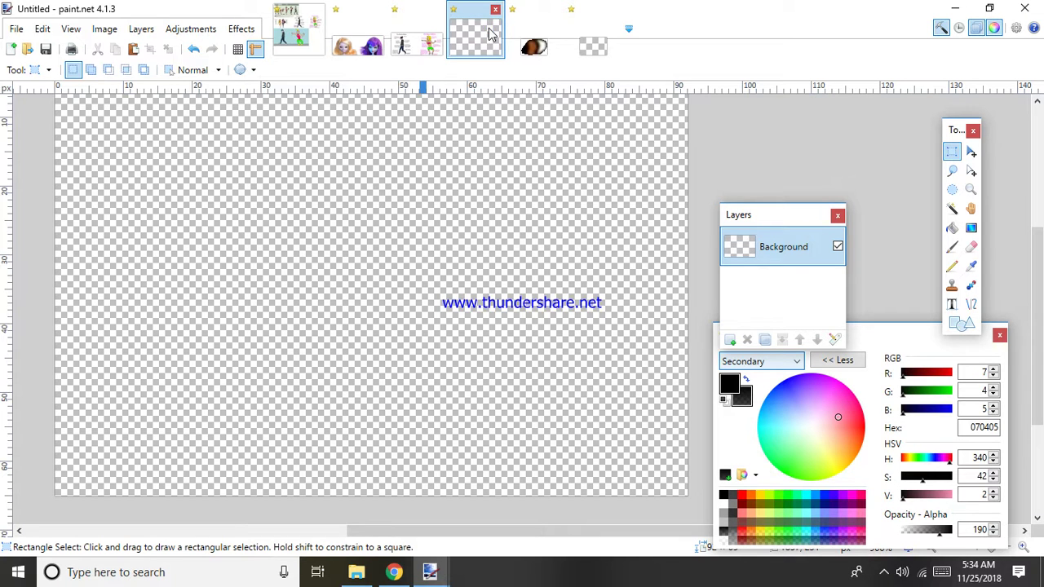
key("ctrl+r")
key("Escape")
key("ctrl+v")
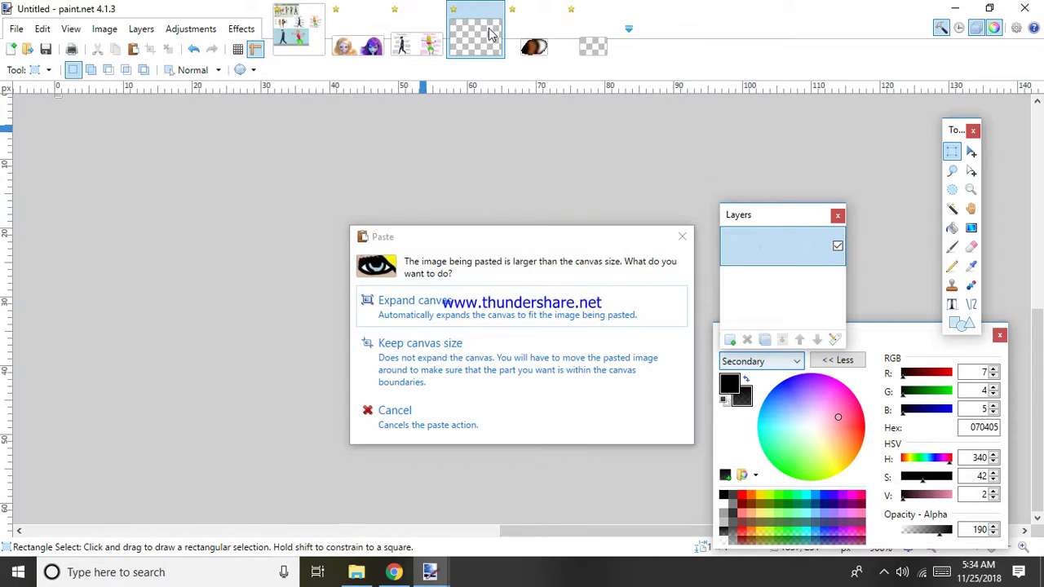
left_click(436, 299)
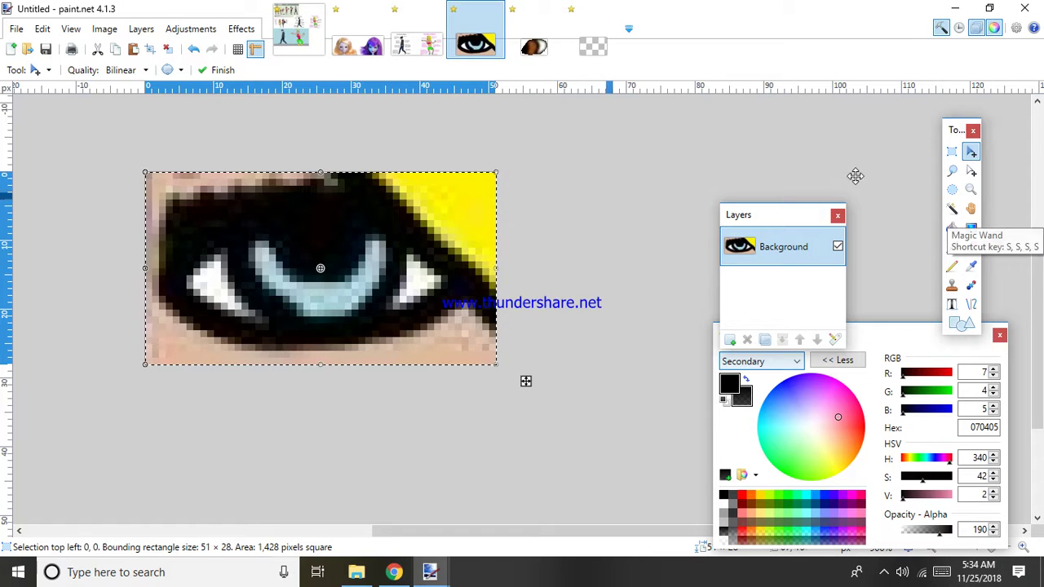
Step: Delete the yellow hair beside the eye with the Magic Wand at 46% tolerance and erase the outer corner and yellow fringe at brush width 8
left_click(952, 208)
left_click(470, 209)
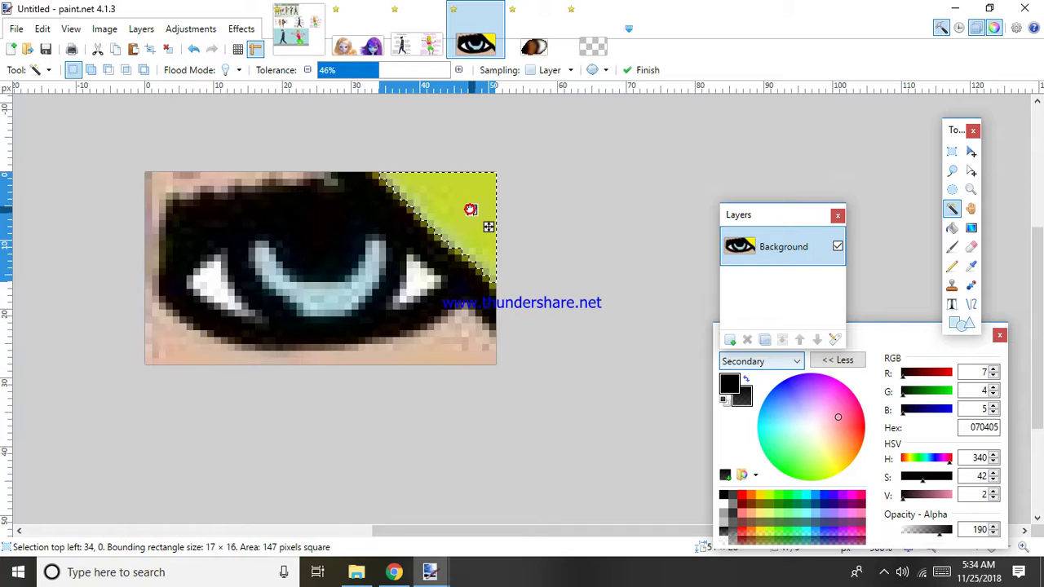
key("Delete")
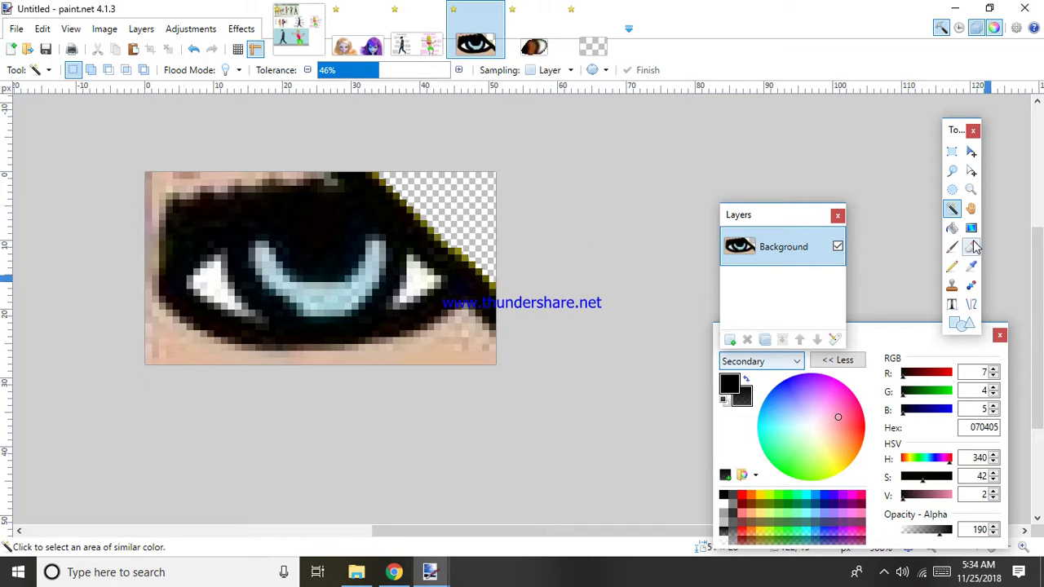
left_click(971, 246)
left_click_drag(490, 319, 464, 394)
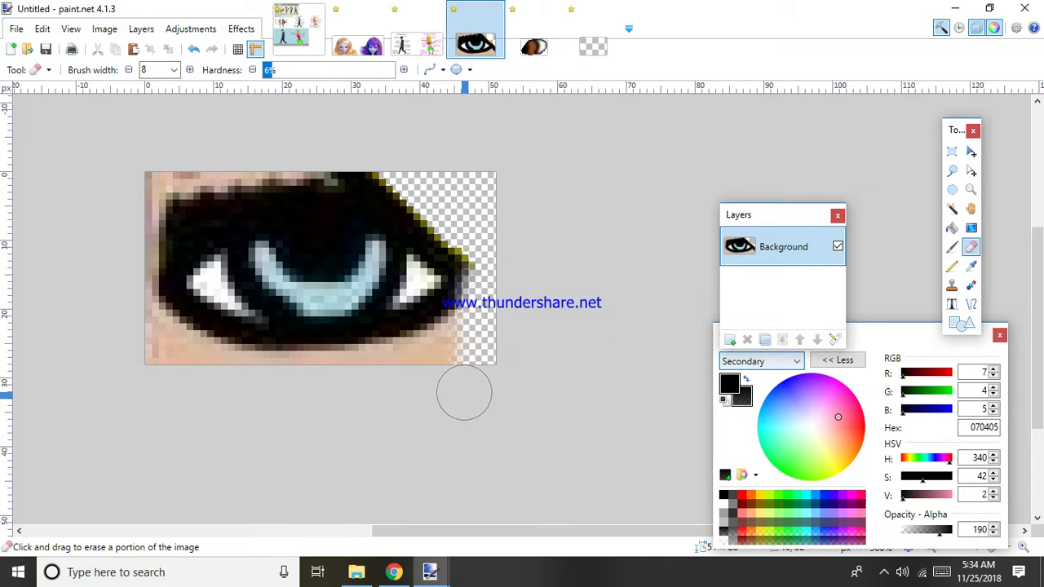
mouse_move(481, 249)
left_mouse_down()
mouse_move(400, 182)
mouse_move(335, 147)
mouse_move(200, 167)
left_mouse_up()
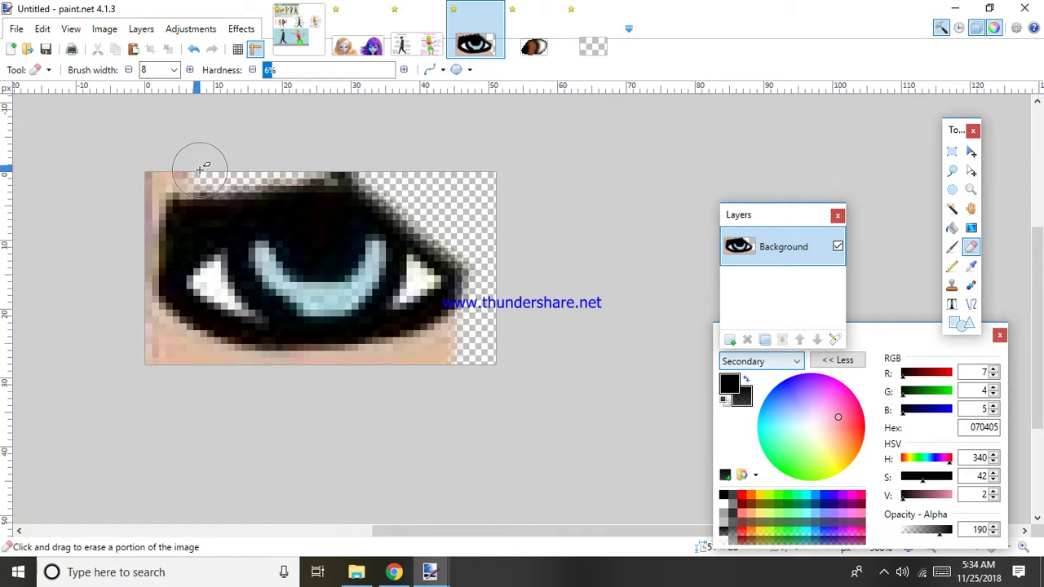
key("ctrl+z")
Step: Delete the skin area surrounding Stacy's eye with the Magic Wand at 46% tolerance
left_click(952, 208)
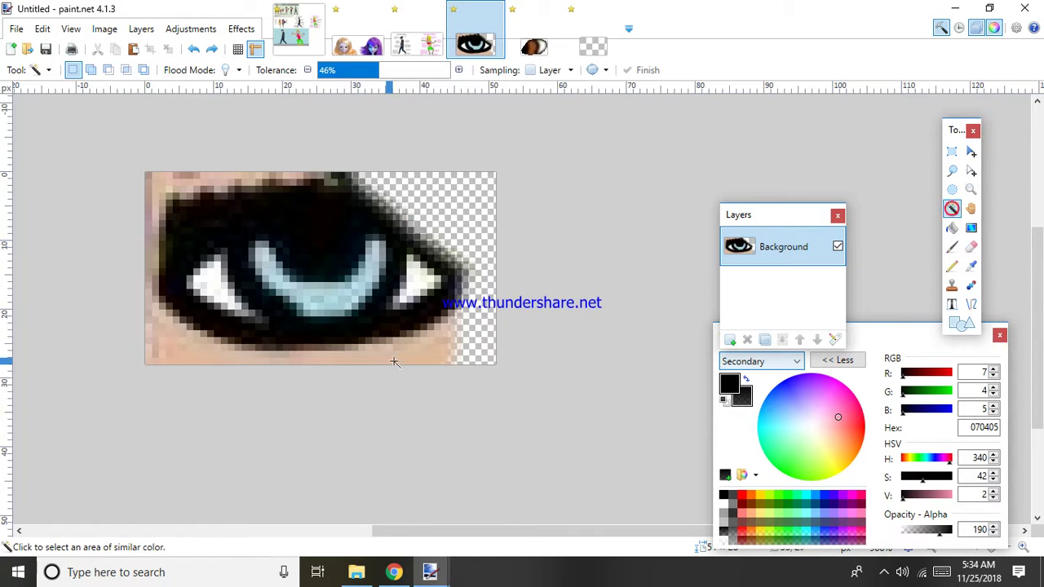
left_click(397, 345)
key("Delete")
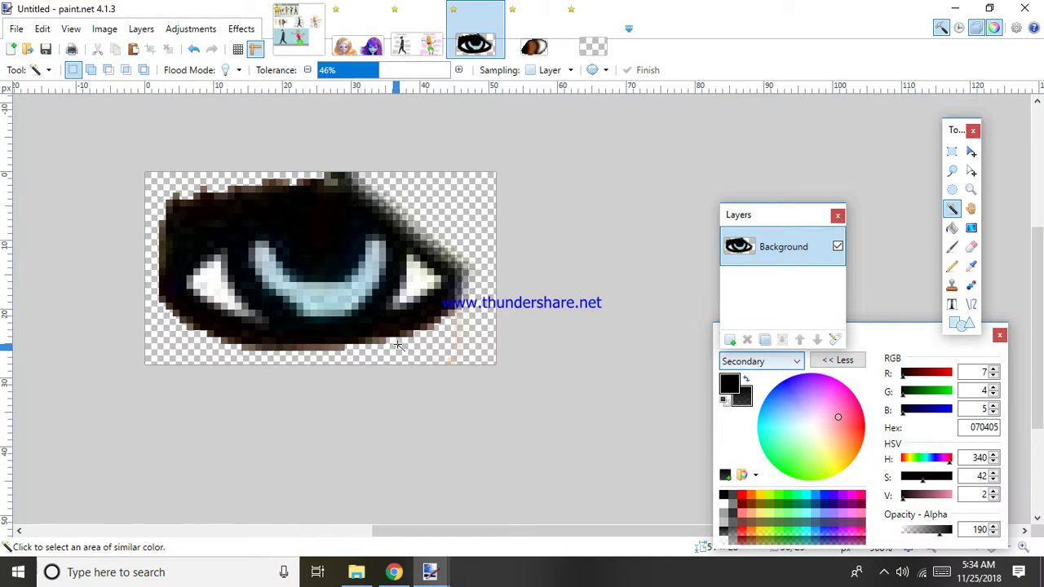
left_click(972, 248)
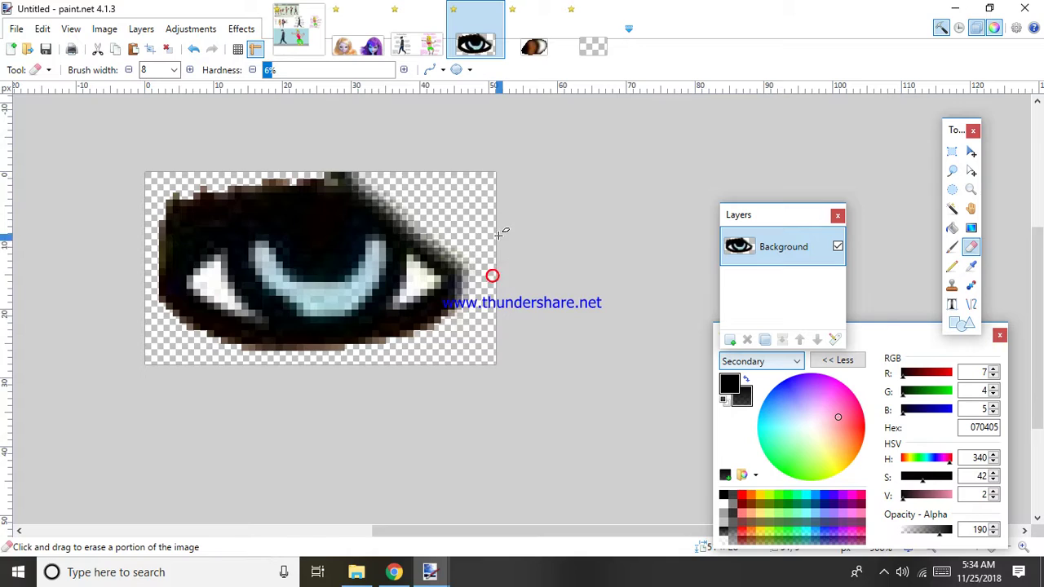
Step: Cut the entire cleaned-up eye and paste it onto Layer 2 of the doll image
key("ctrl+a")
key("ctrl+x")
left_click(418, 45)
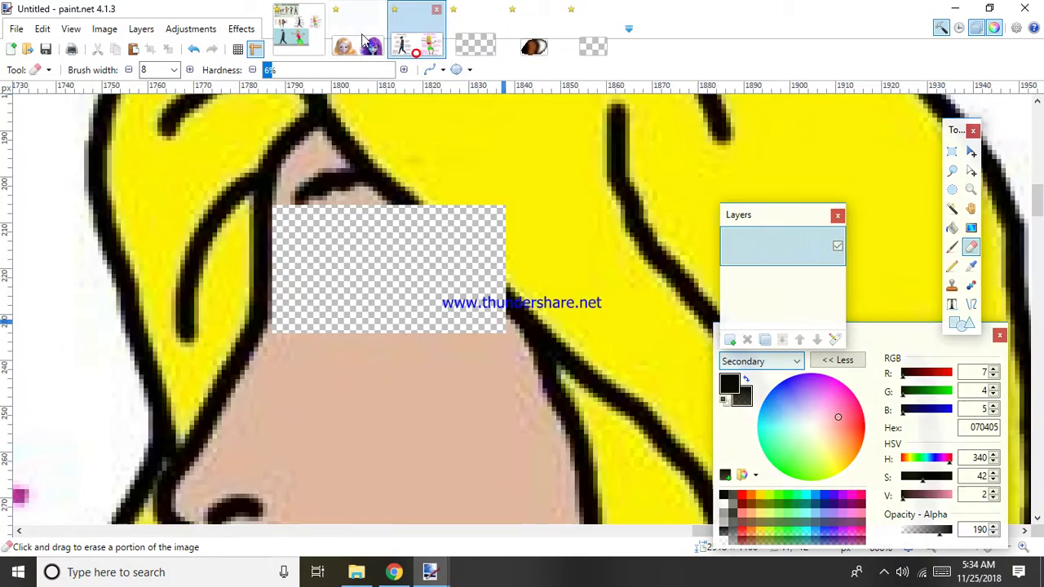
left_click(356, 44)
scroll(498, 269, "up", 6)
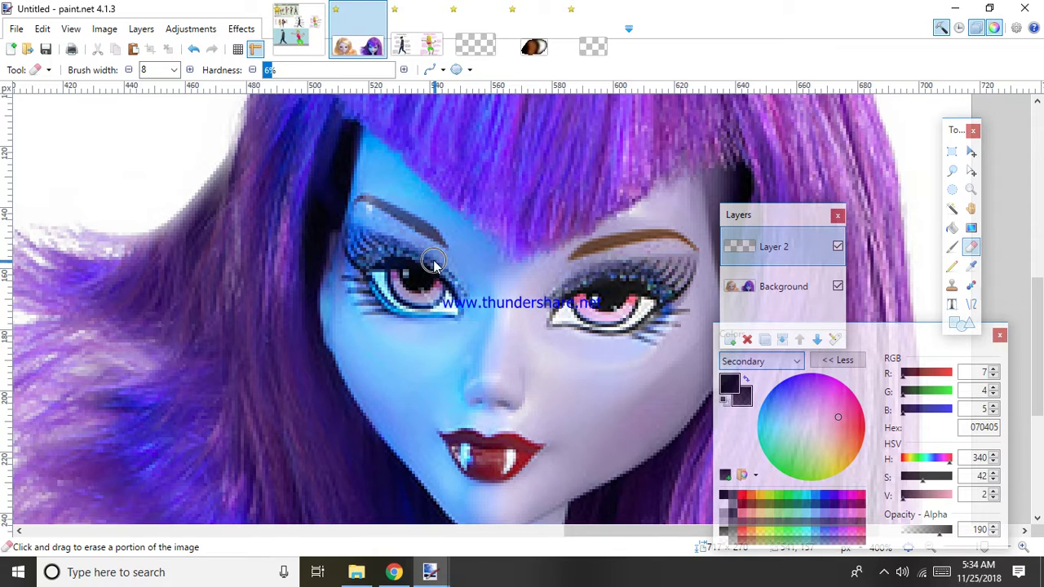
key("ctrl+v")
Step: Place the pasted eye over the purple-haired doll's blue-side eye, rotate it to about -13.45° and narrow it to a 53 × 38 pixel bounding size
left_click_drag(144, 142, 457, 308)
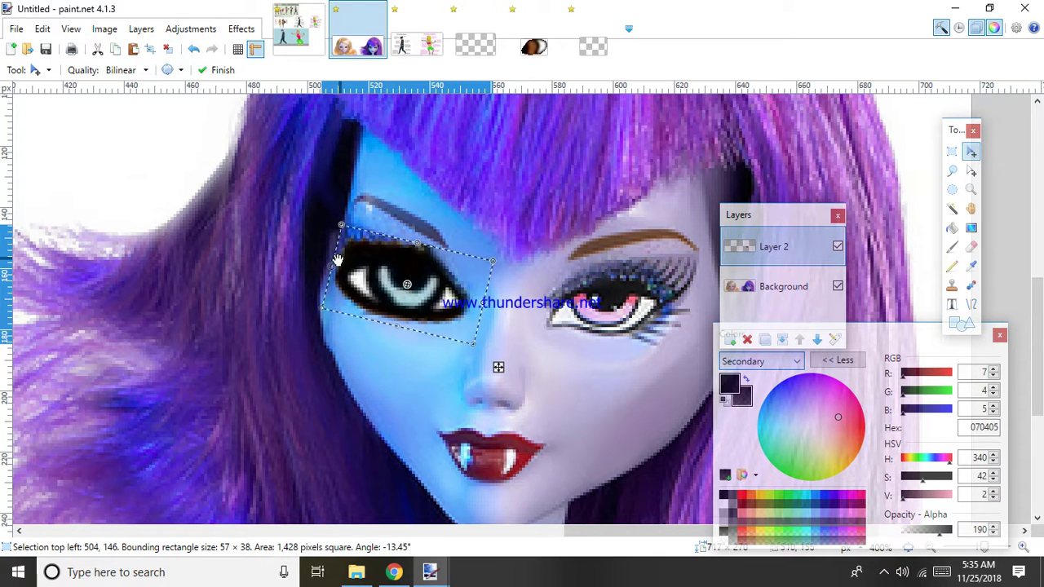
left_click_drag(337, 260, 336, 262)
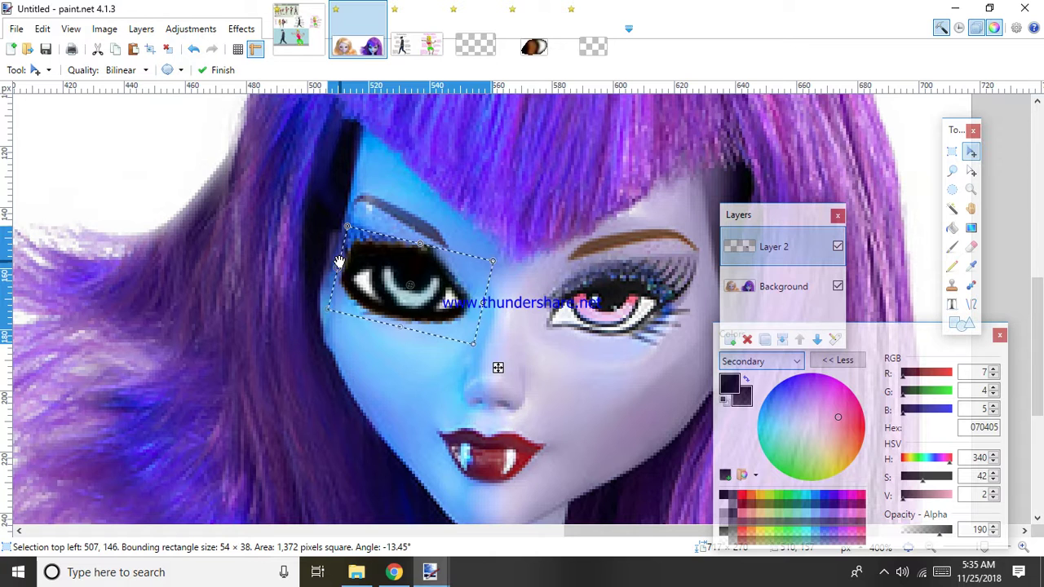
left_click_drag(339, 265, 340, 263)
Step: Paste the Stacy eye into the blank 51 × 28 pixel image, flip it horizontally and cut the mirrored result
key("ctrl+c")
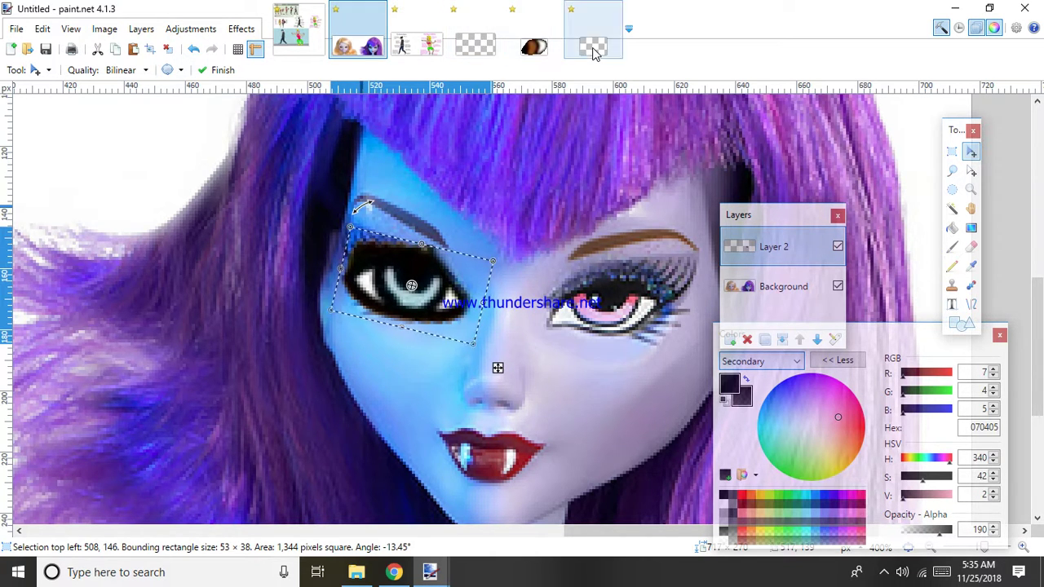
left_click(593, 47)
key("ctrl+v")
key("Return")
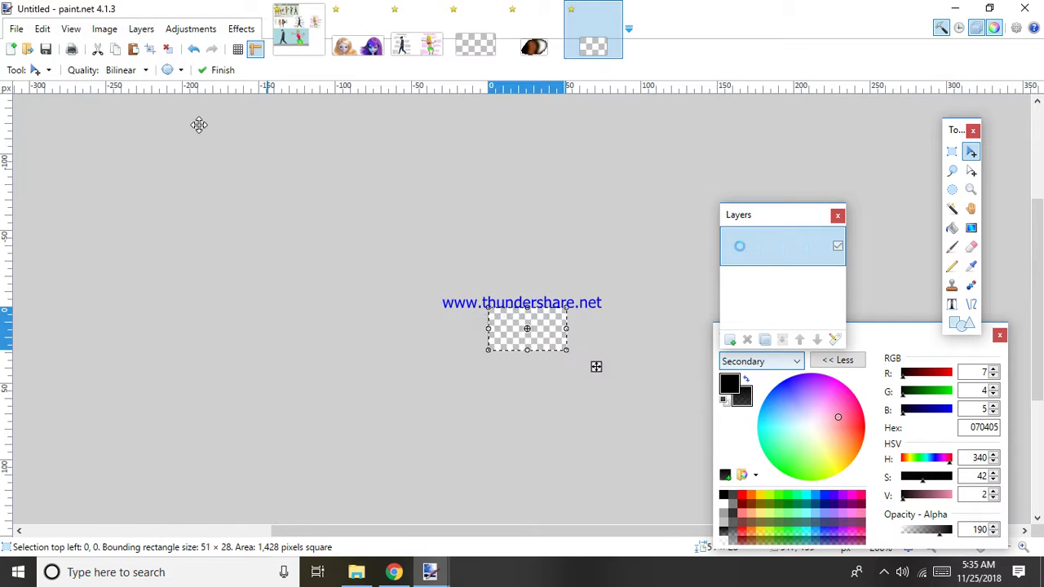
left_click(141, 29)
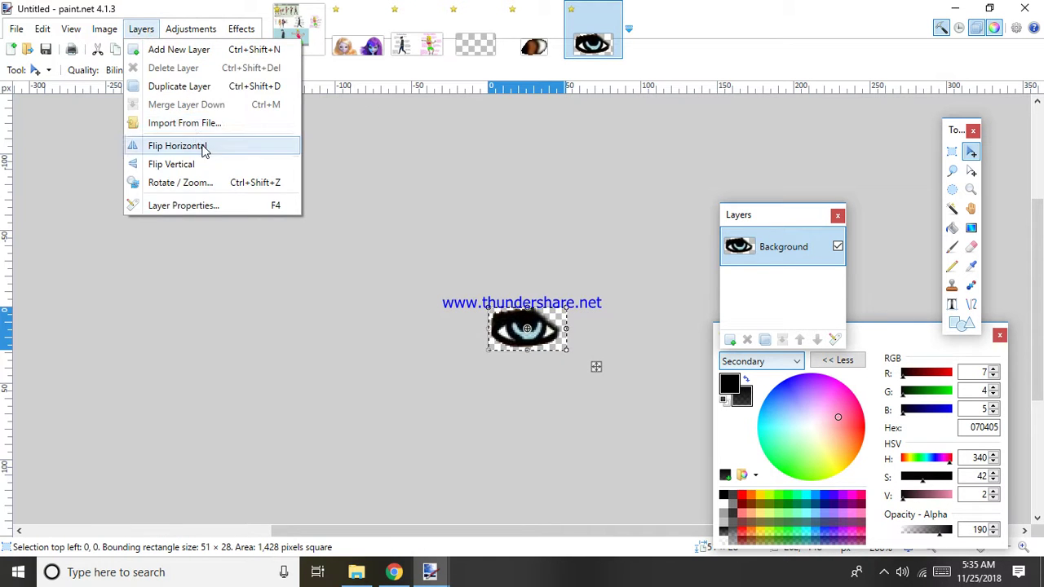
left_click(201, 144)
left_click(367, 47)
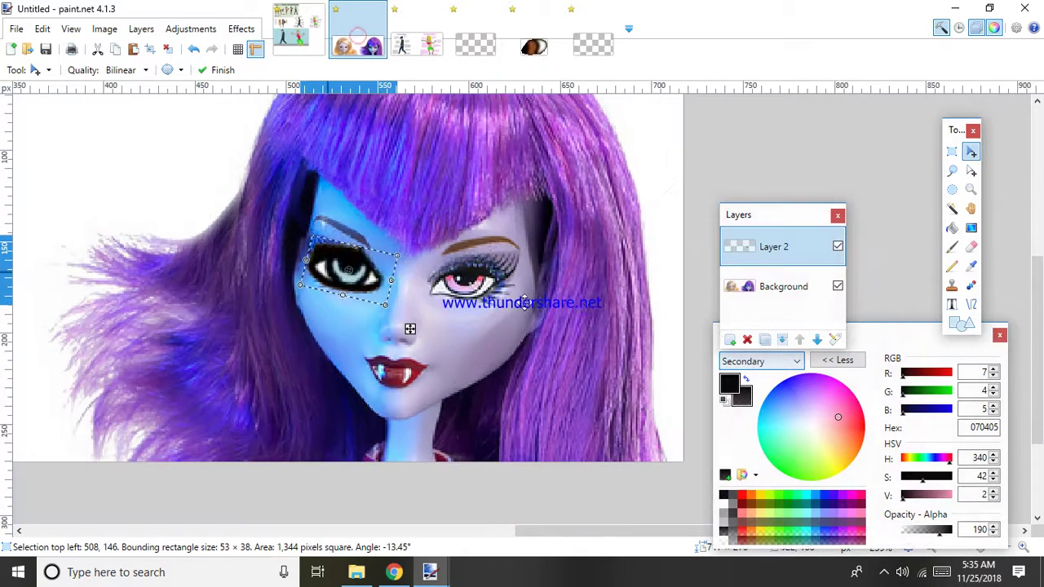
Step: Paste the mirrored eye over the purple-haired doll's other eye on Layer 2, rotated about 3.43° and resized to 53 × 31 pixels
scroll(303, 326, "up", 1)
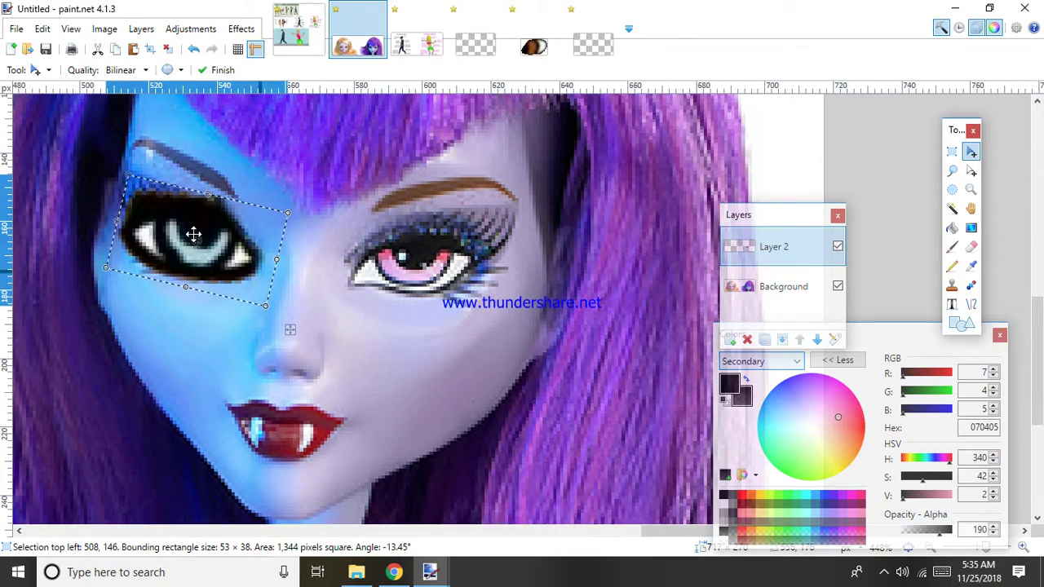
key("ctrl+v")
left_click_drag(163, 165, 461, 271)
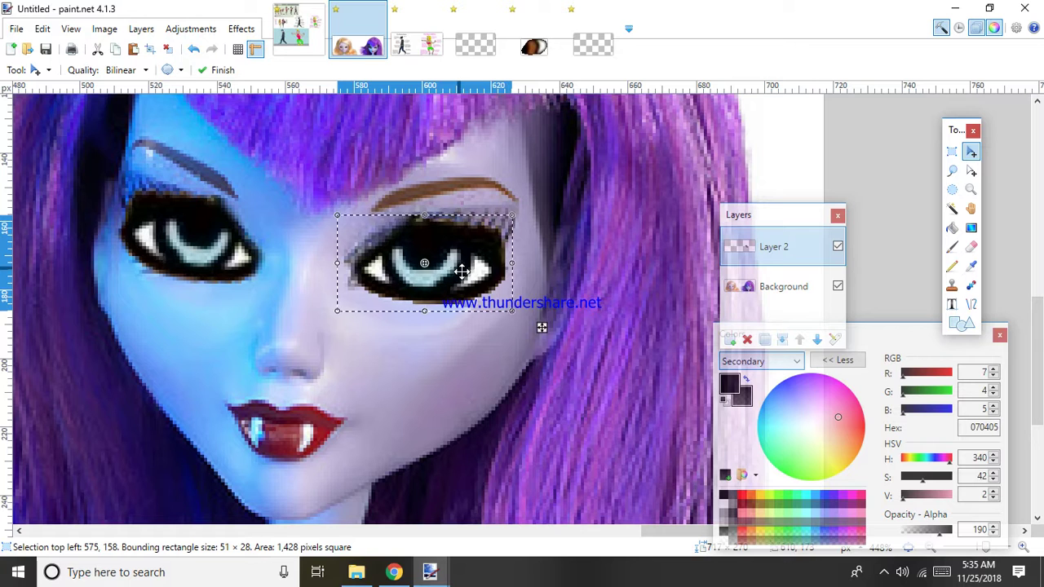
left_click_drag(531, 267, 477, 263)
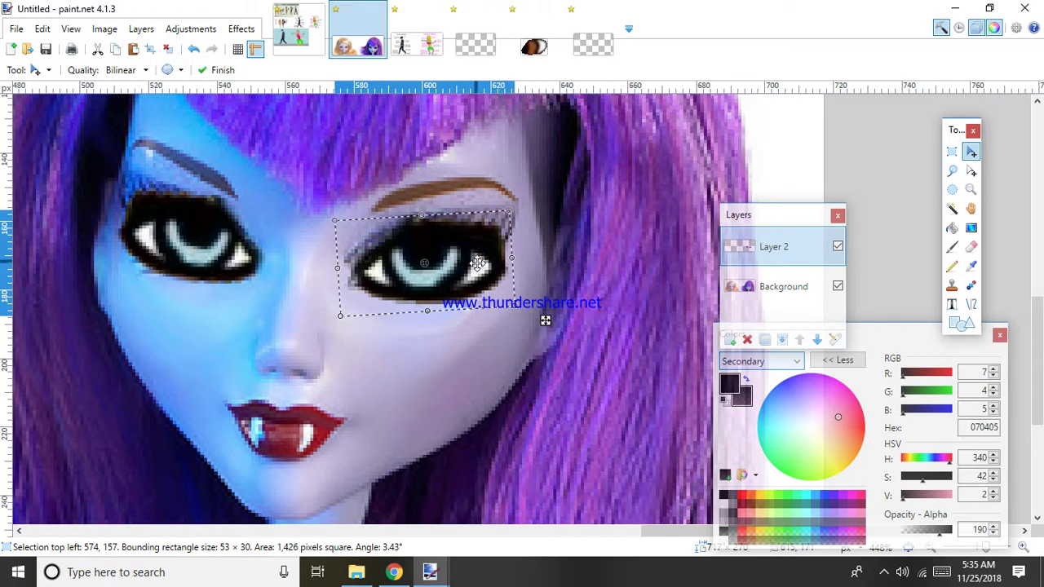
left_click_drag(422, 219, 424, 214)
key("Return")
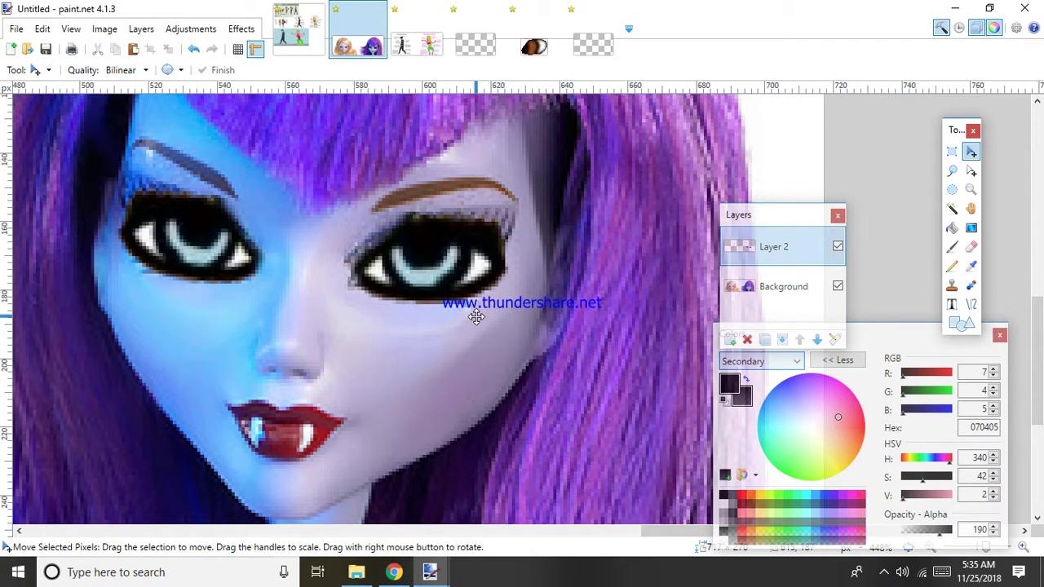
Step: Examine the purple-haired doll's two new eyes against Stacy's face in the drawing and the blonde doll's face
scroll(475, 320, "down", 4)
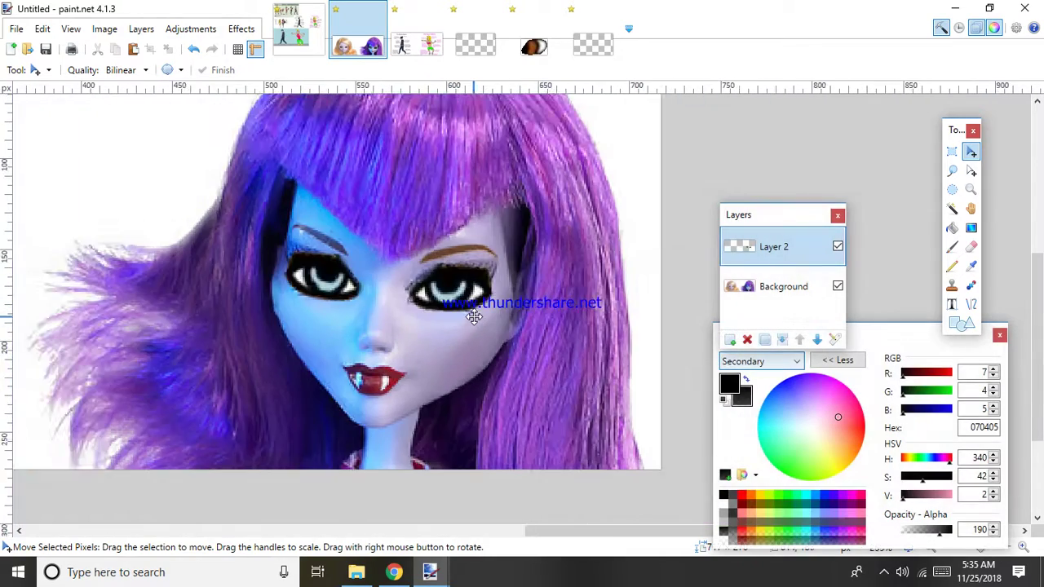
scroll(401, 299, "up", 3)
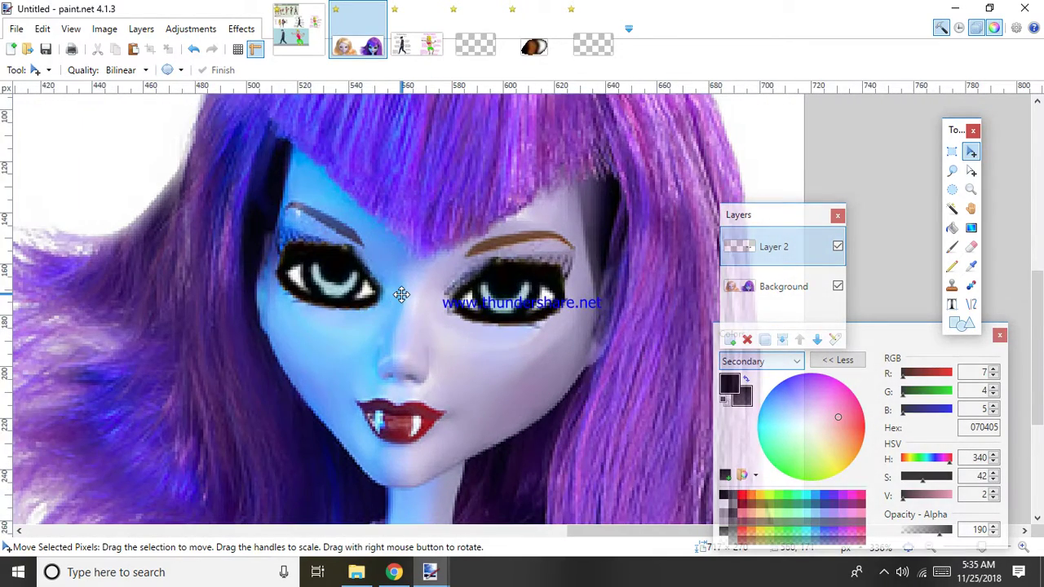
scroll(400, 294, "down", 1)
scroll(400, 294, "up", 2)
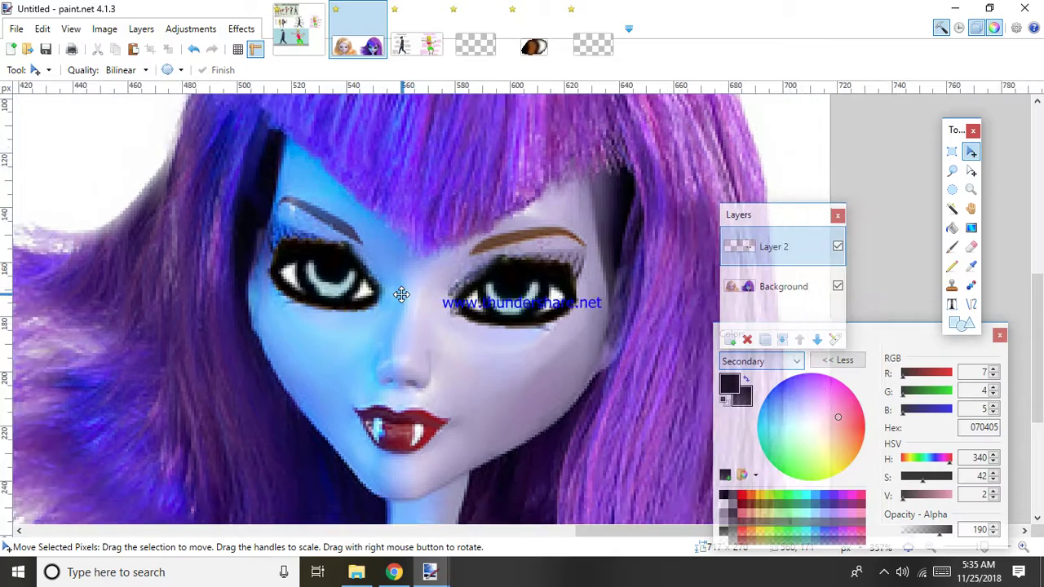
scroll(447, 295, "down", 3)
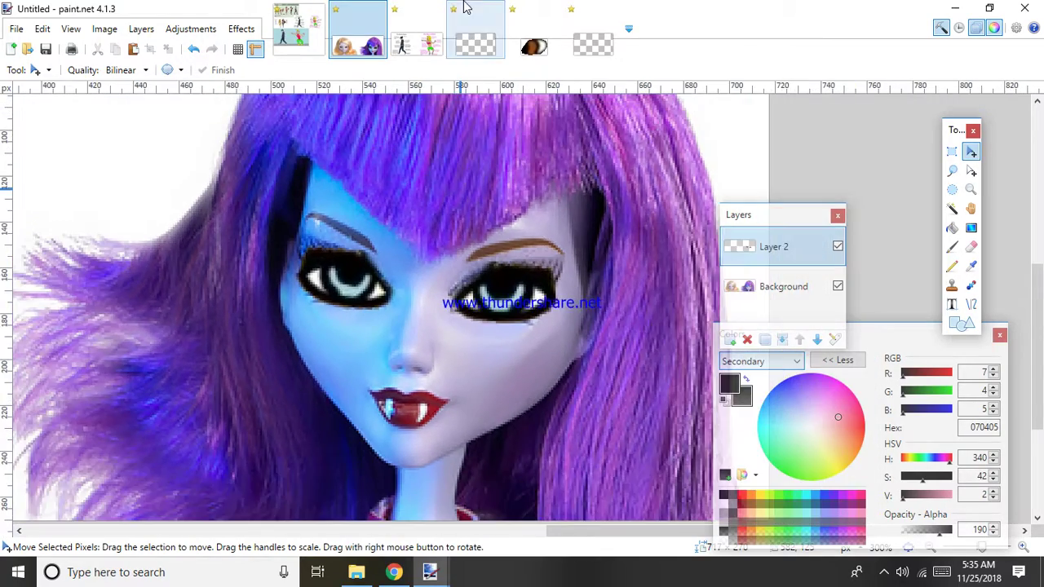
left_click(416, 32)
scroll(532, 272, "down", 2)
scroll(532, 272, "up", 3)
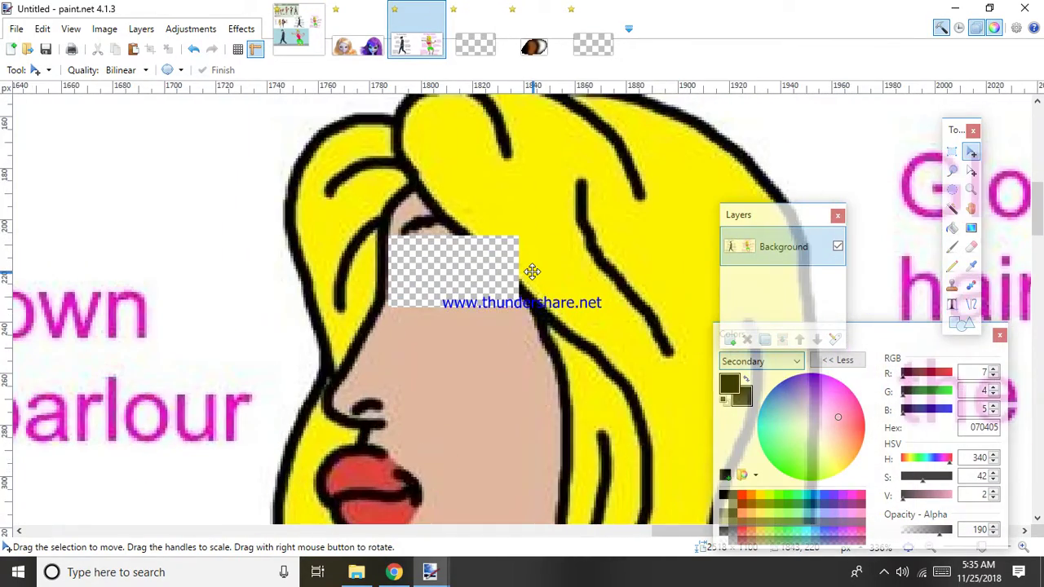
left_click(382, 39)
scroll(518, 326, "down", 2)
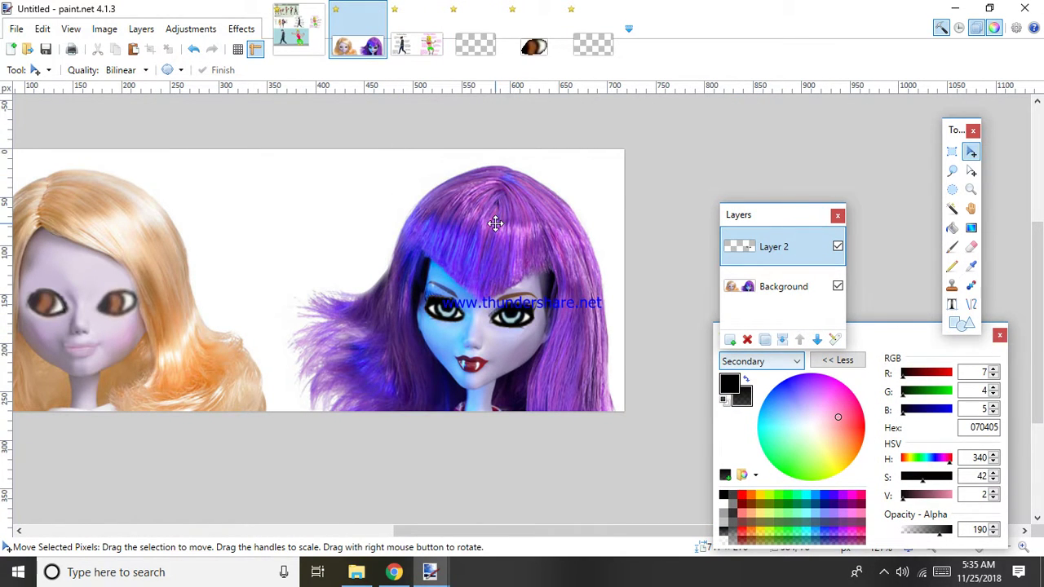
scroll(495, 224, "down", 2)
scroll(233, 273, "up", 3)
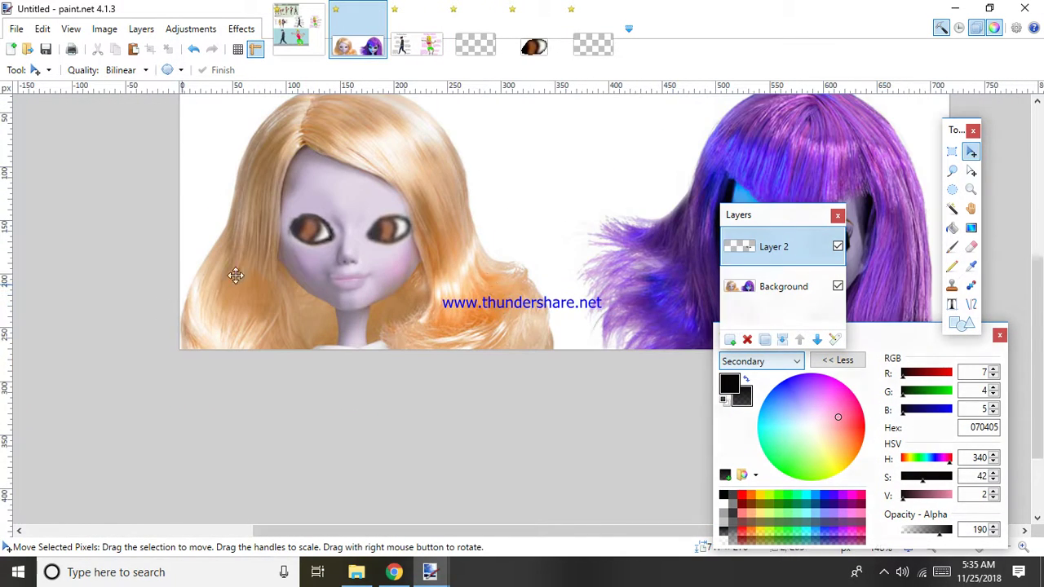
left_click(732, 341)
scroll(377, 213, "up", 3)
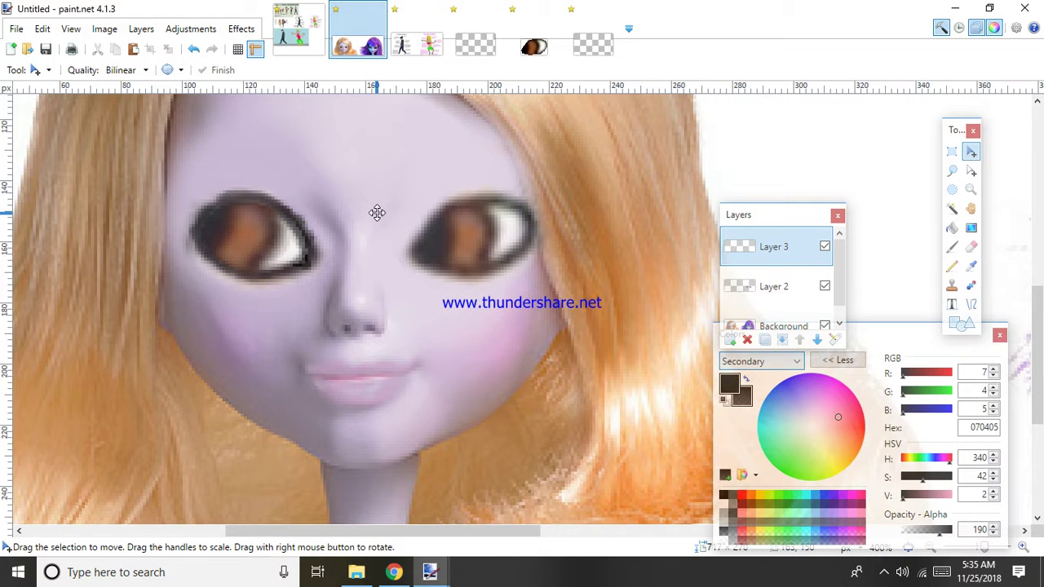
scroll(377, 213, "down", 1)
scroll(377, 213, "up", 2)
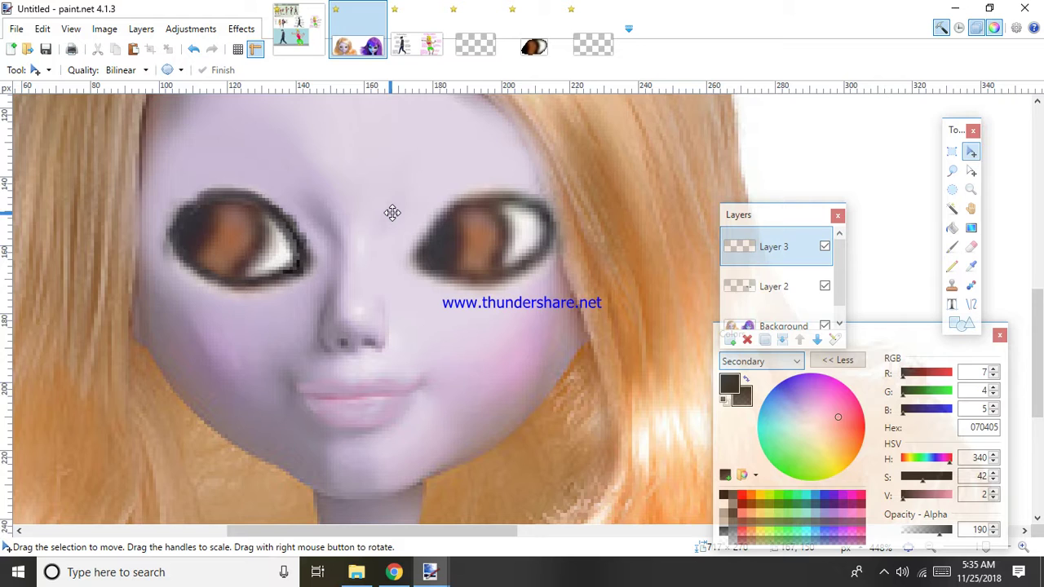
scroll(392, 213, "down", 3)
key("ctrl+z")
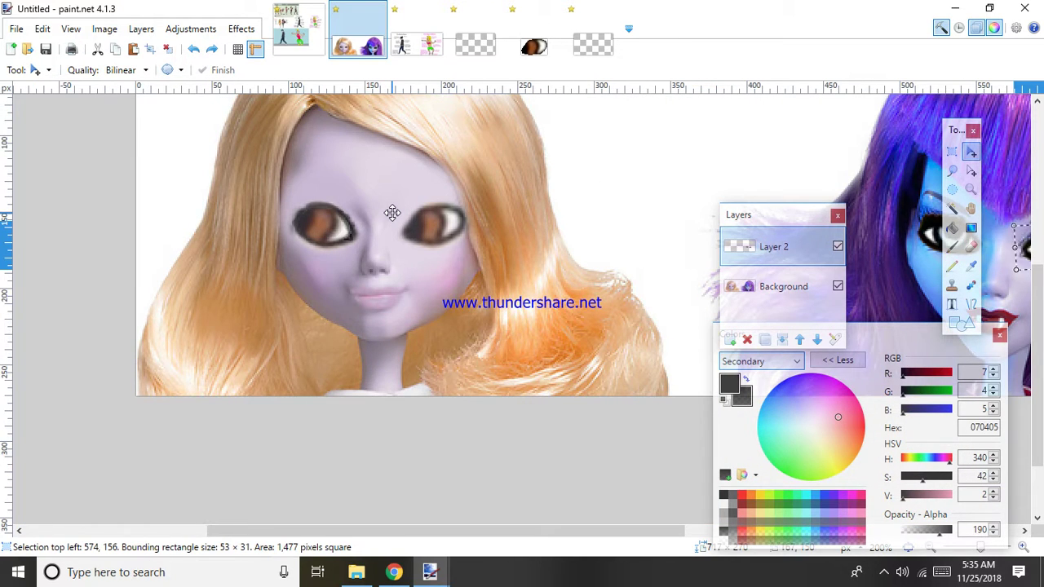
Step: Cut Stacy's eyes from Layer 2 and undo back to the blonde doll's darker, sharper eyes
scroll(393, 213, "down", 1)
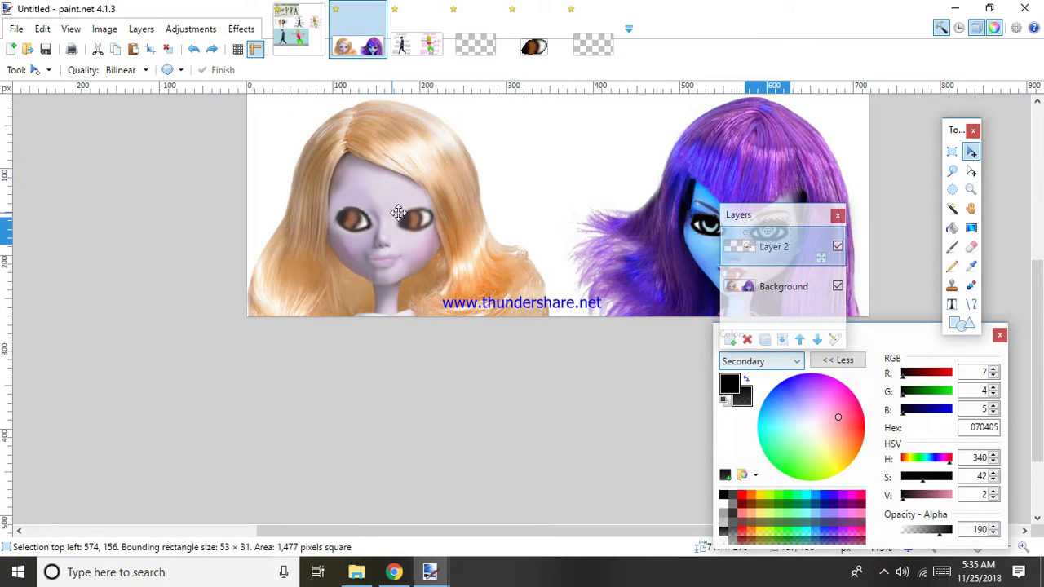
right_click(672, 214)
left_click_drag(672, 214, 673, 214)
key("Return")
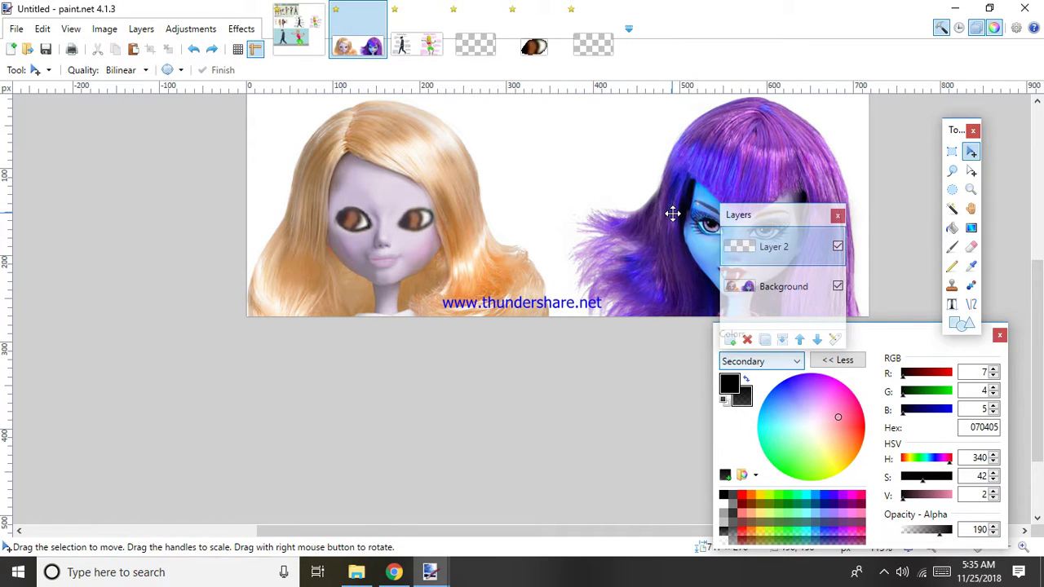
key("ctrl+shift+n")
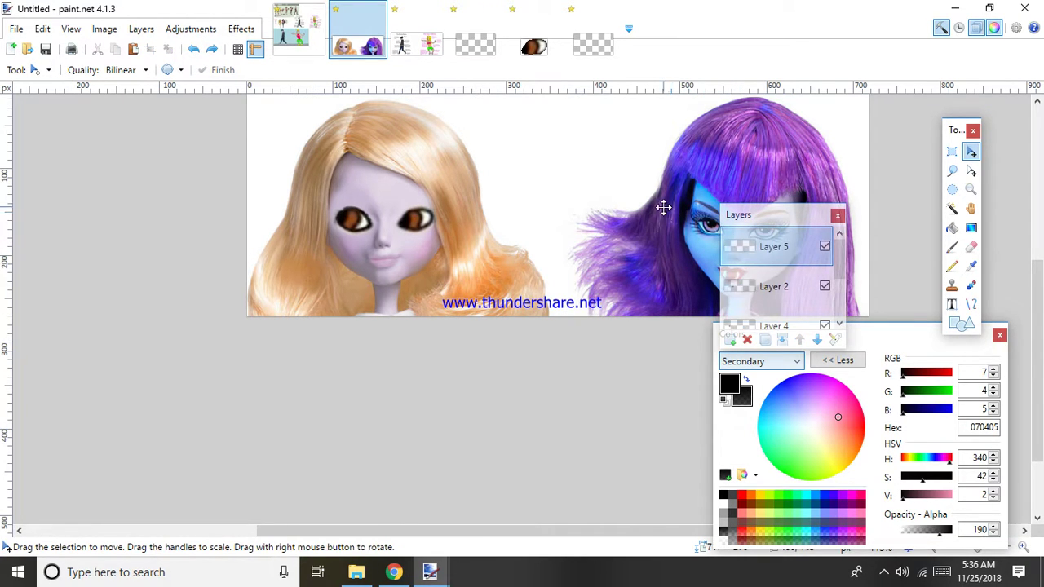
Step: Flatten the doll image and paste the cut Stacy eyes onto a new Layer 2 at their original position
scroll(791, 289, "down", 2)
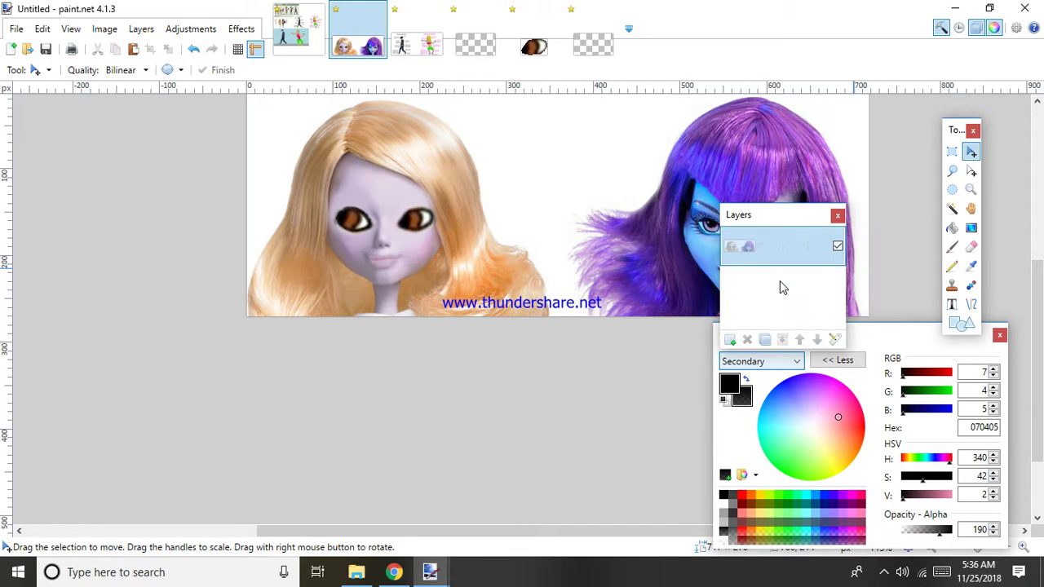
key("ctrl+shift+v")
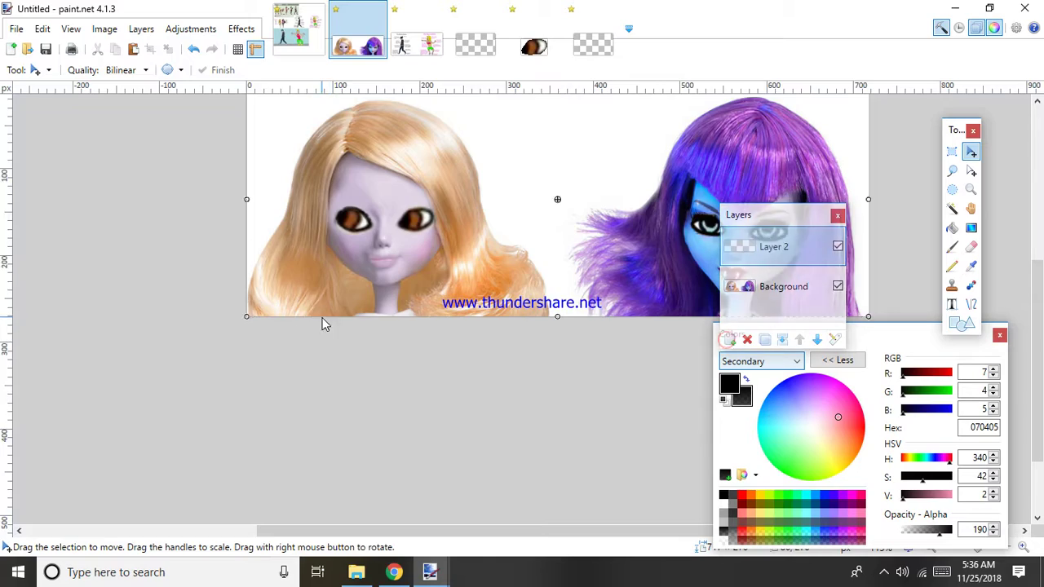
scroll(665, 270, "up", 2)
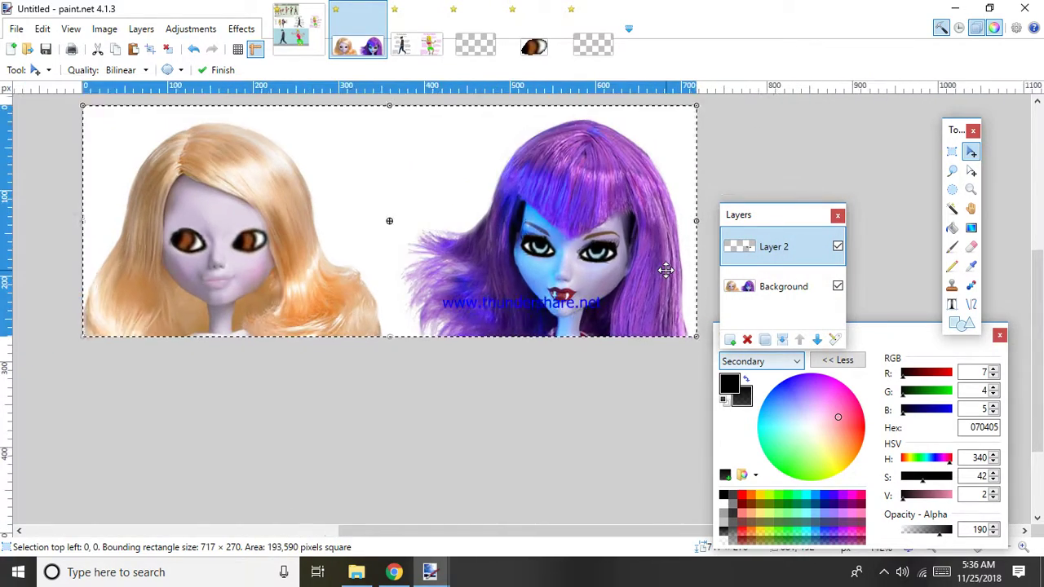
Step: Select the Paintbrush for the blonde doll's face and check the faces in the Becky and Stacy drawing for reference
scroll(224, 269, "up", 1)
scroll(223, 269, "up", 3)
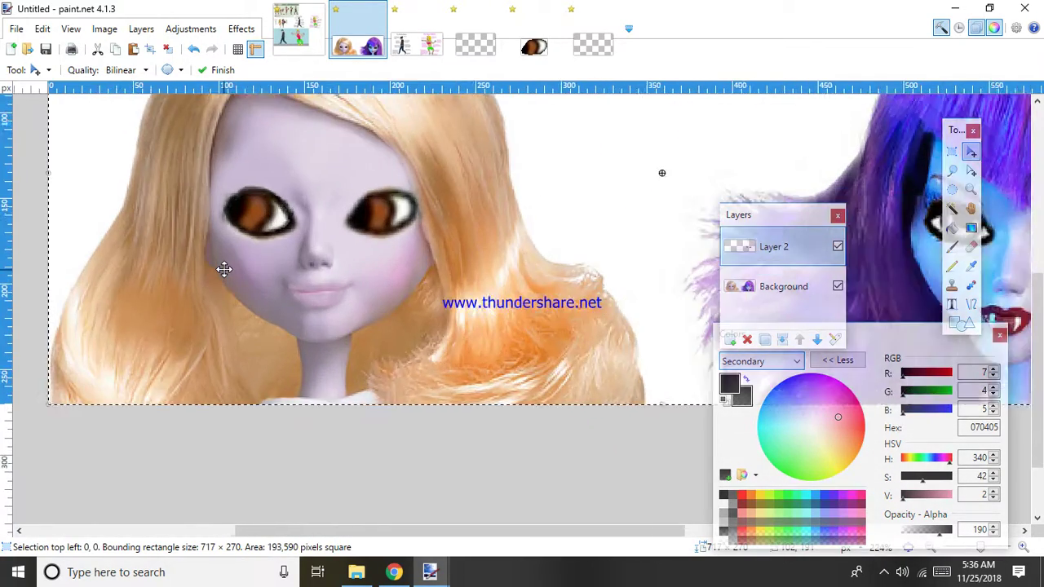
scroll(224, 269, "up", 2)
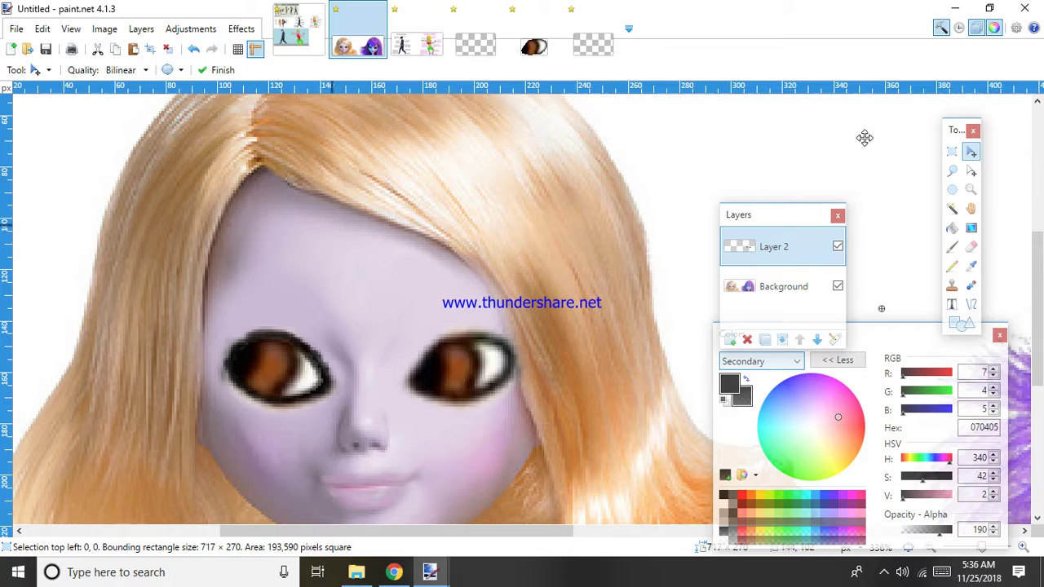
left_click(951, 246)
left_click(431, 49)
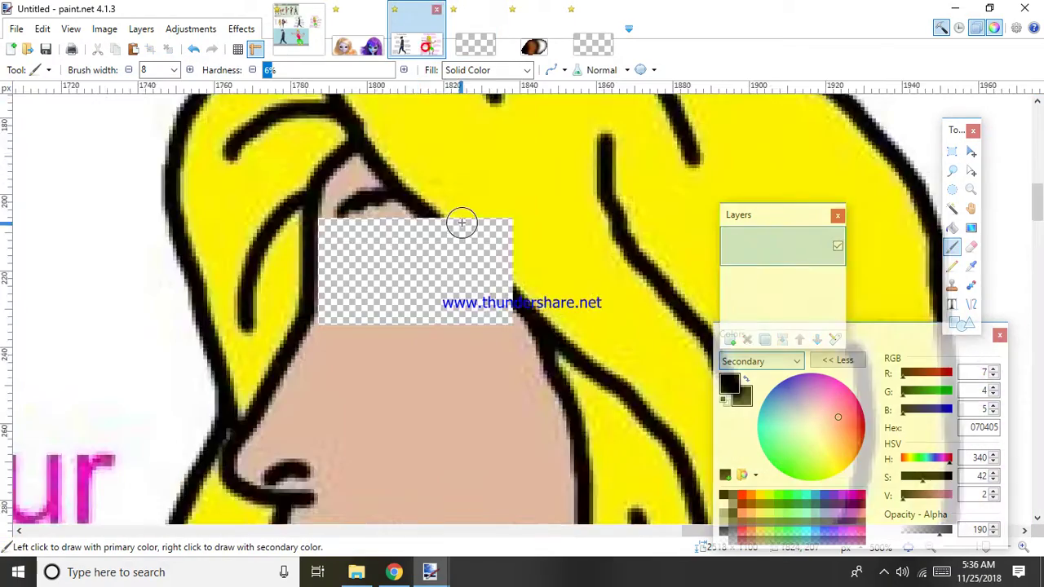
scroll(462, 221, "down", 4)
scroll(294, 233, "up", 2)
scroll(49, 257, "down", 2)
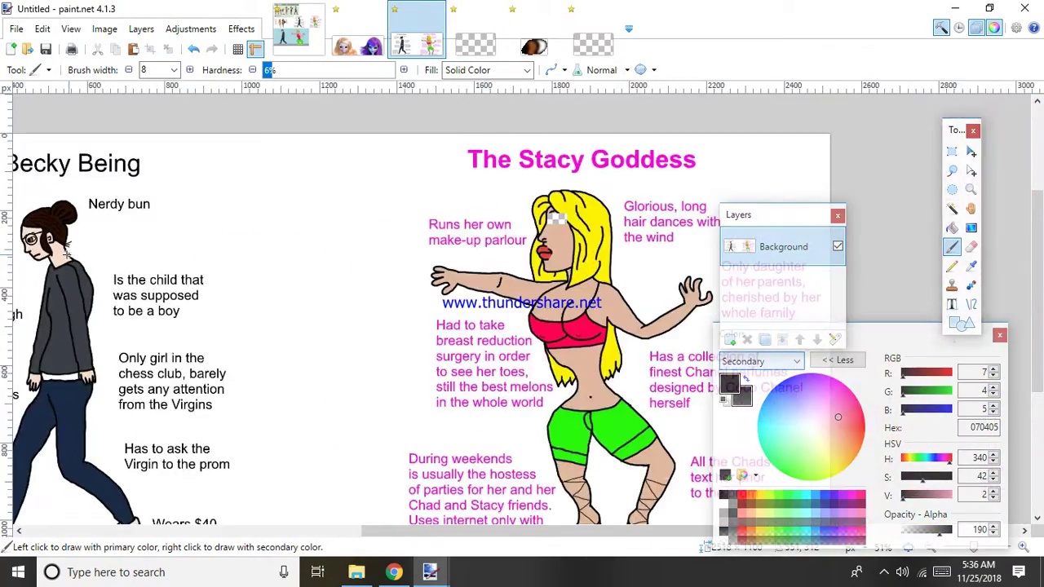
scroll(4, 259, "up", 4)
left_click(358, 47)
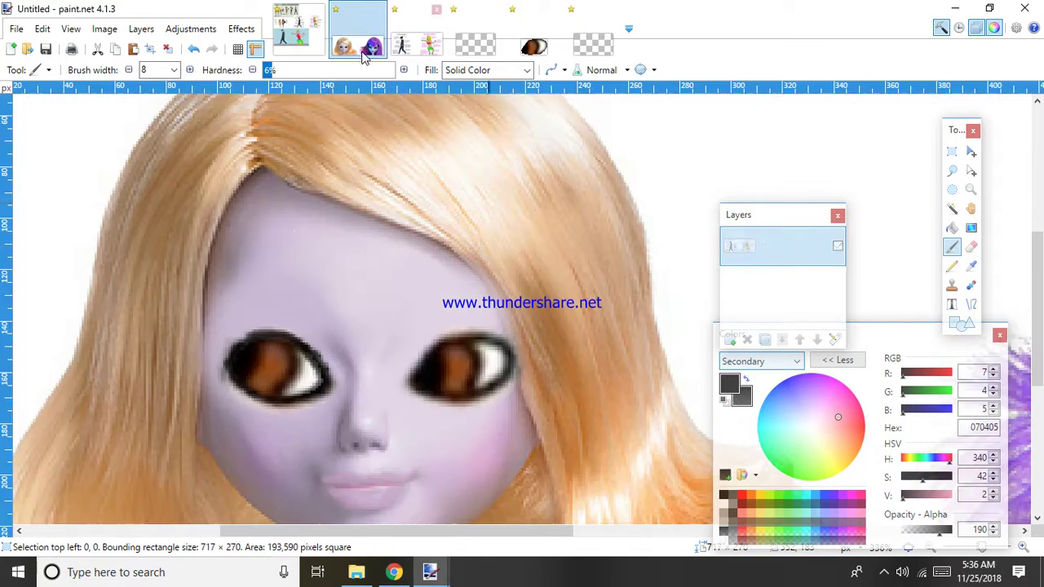
Step: Paint an opaque black arched eyebrow about 35 pixels wide above the blonde doll's brown eye beside the parting, using brush width 3 and 100% hardness
key("ctrl+shift+n")
scroll(256, 303, "up", 3)
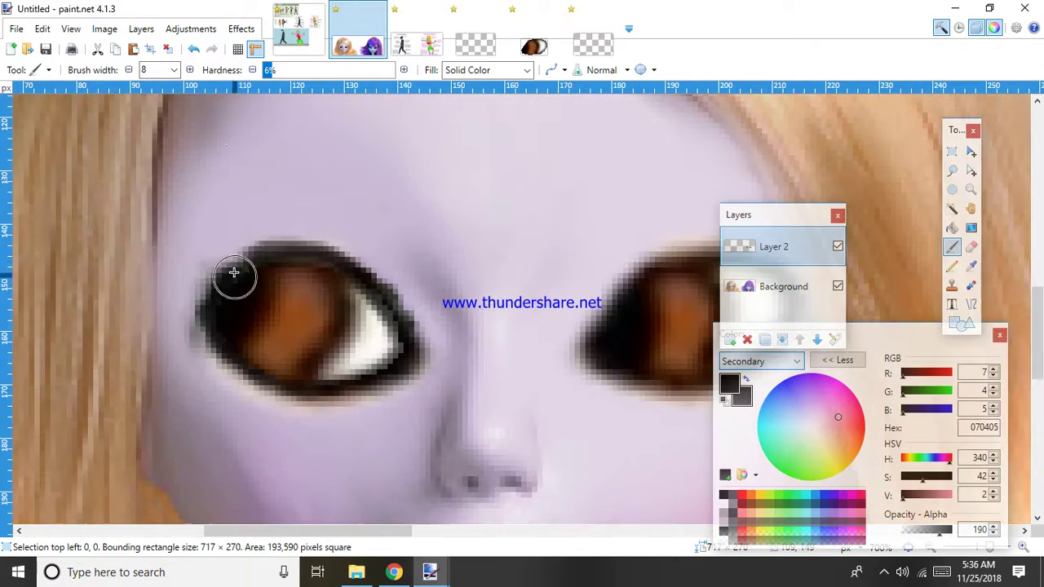
left_click(174, 69)
left_click(155, 108)
scroll(375, 226, "up", 1)
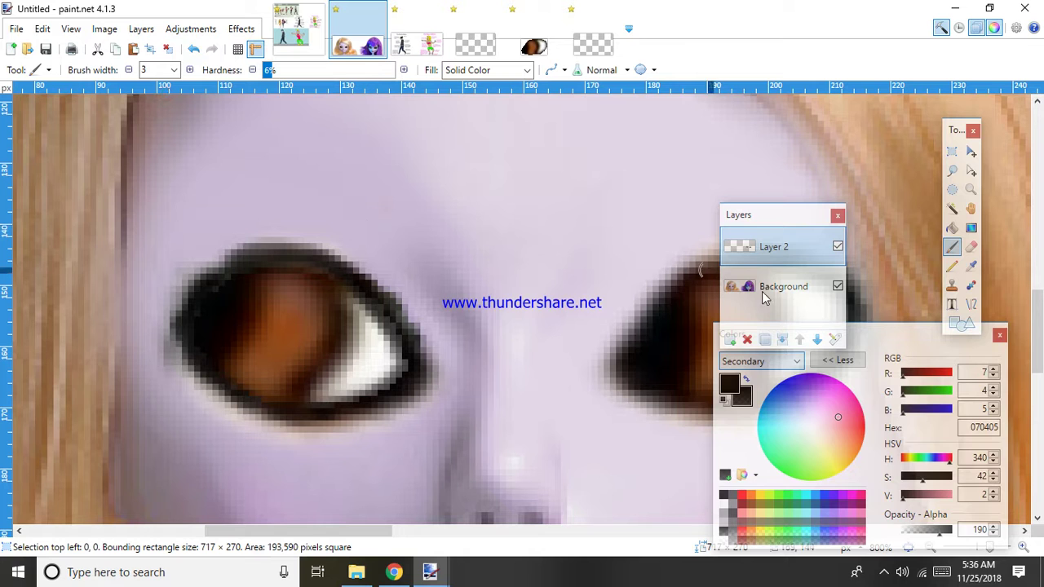
left_click(723, 495)
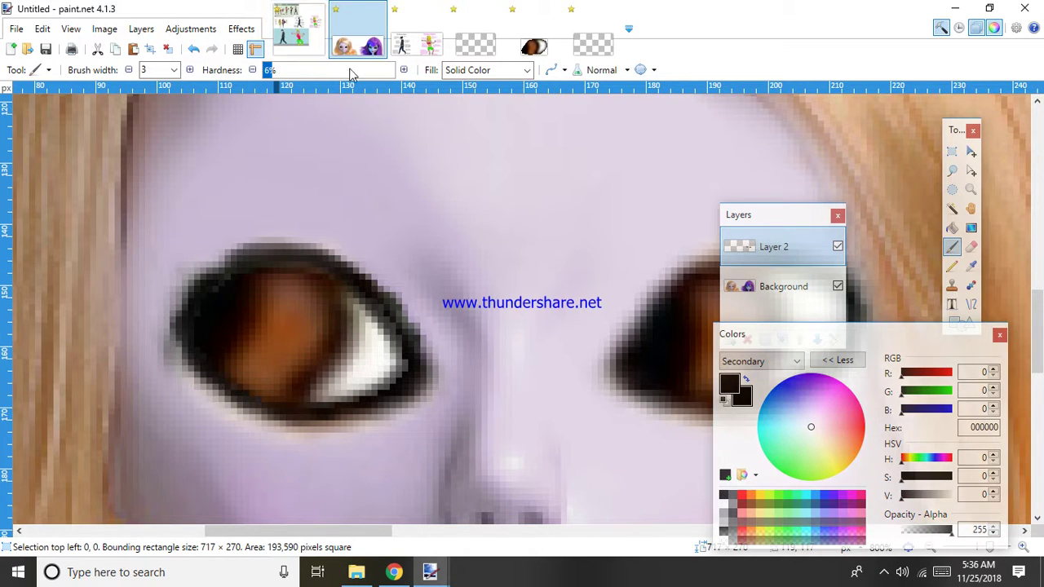
left_click_drag(351, 70, 397, 70)
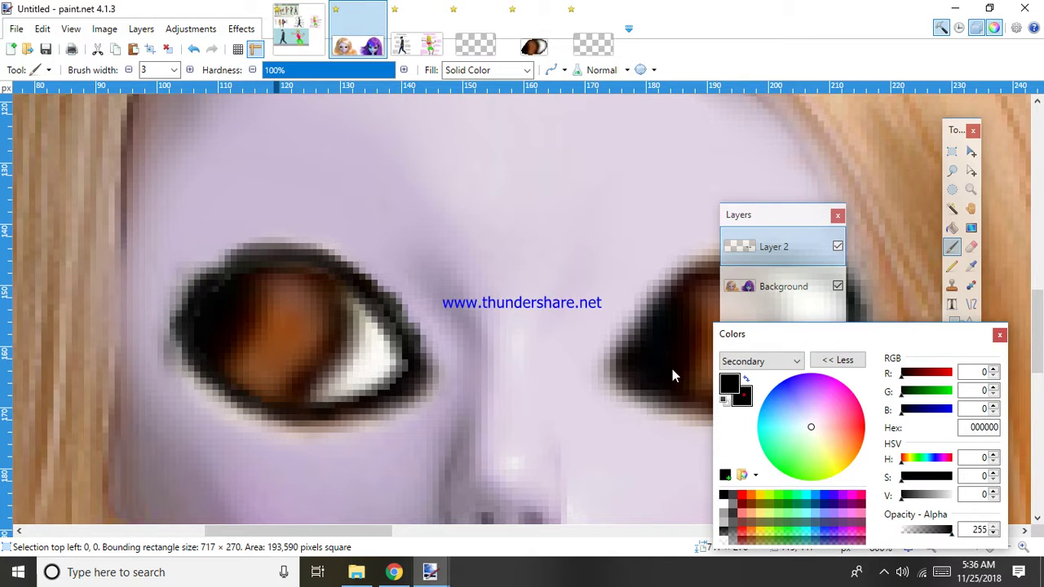
scroll(305, 236, "up", 2)
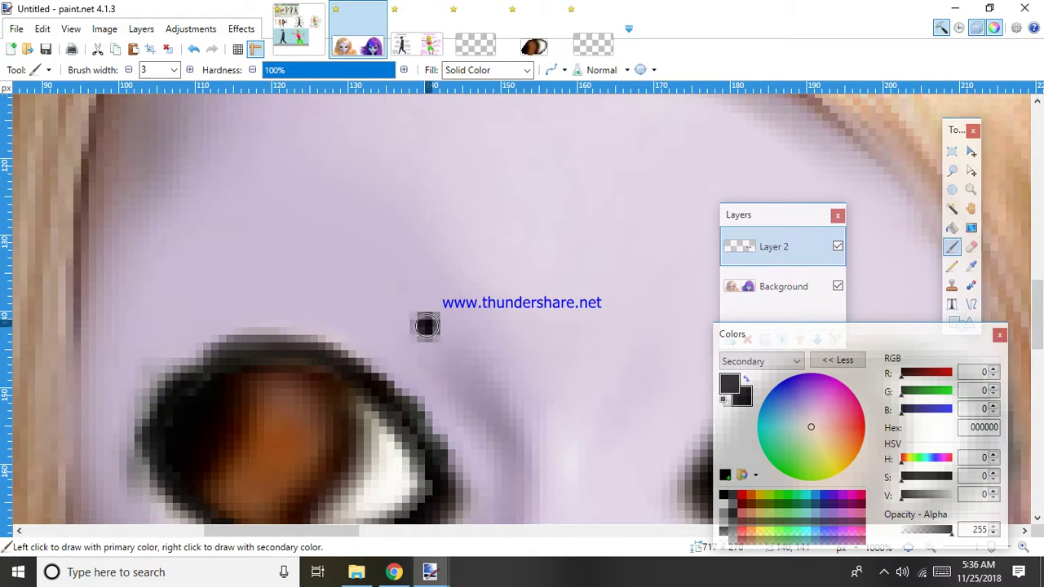
mouse_move(428, 326)
left_mouse_down()
mouse_move(374, 282)
mouse_move(283, 249)
mouse_move(207, 243)
mouse_move(159, 261)
left_mouse_up()
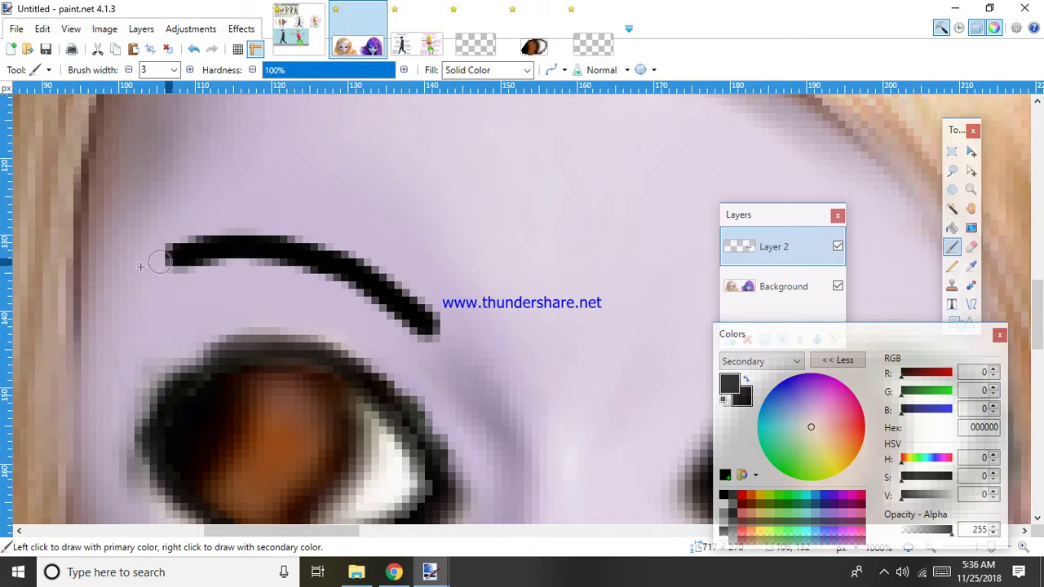
Step: Paint a matching black arched eyebrow about 30 pixels wide above the blonde doll's other eye, with brush width 3 and 100% hardness
scroll(474, 290, "down", 3)
scroll(475, 291, "up", 3)
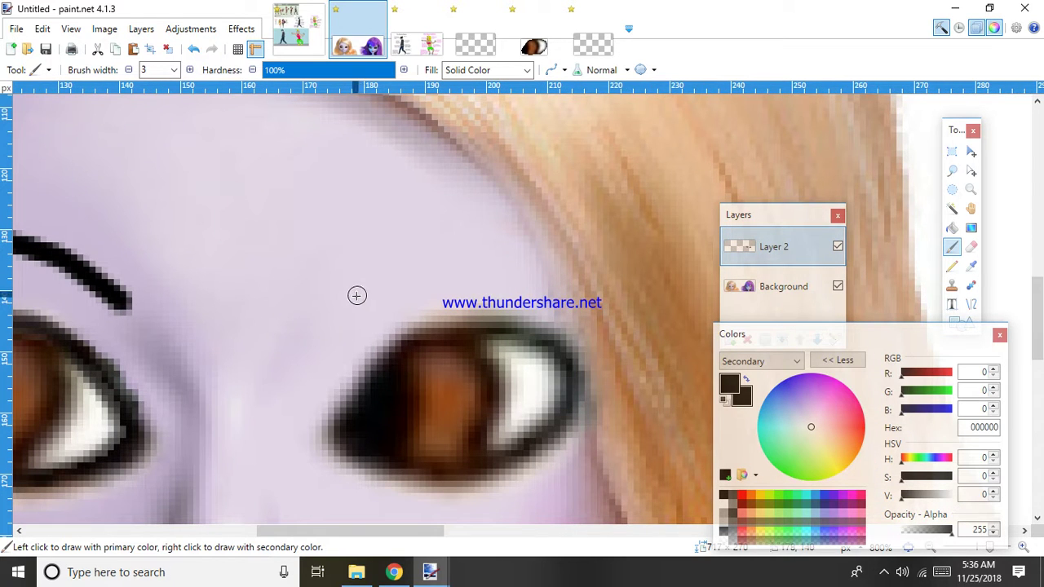
mouse_move(343, 305)
left_mouse_down()
mouse_move(403, 274)
mouse_move(506, 249)
left_mouse_up()
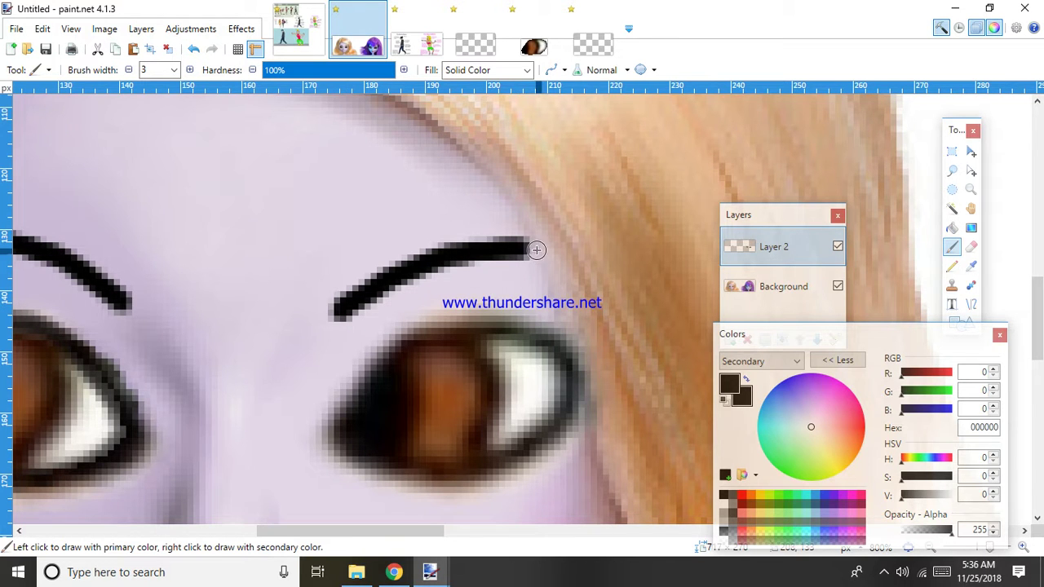
scroll(541, 251, "down", 10)
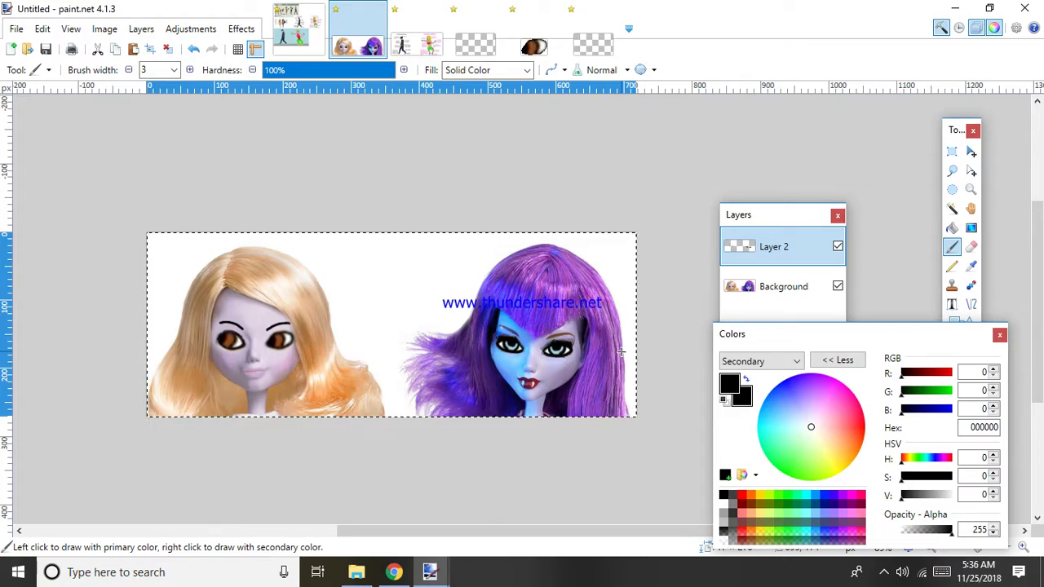
Step: Undo the eye cut in the Stacy drawing, check her eyebrow for reference, and return to the doll image
scroll(621, 353, "up", 10)
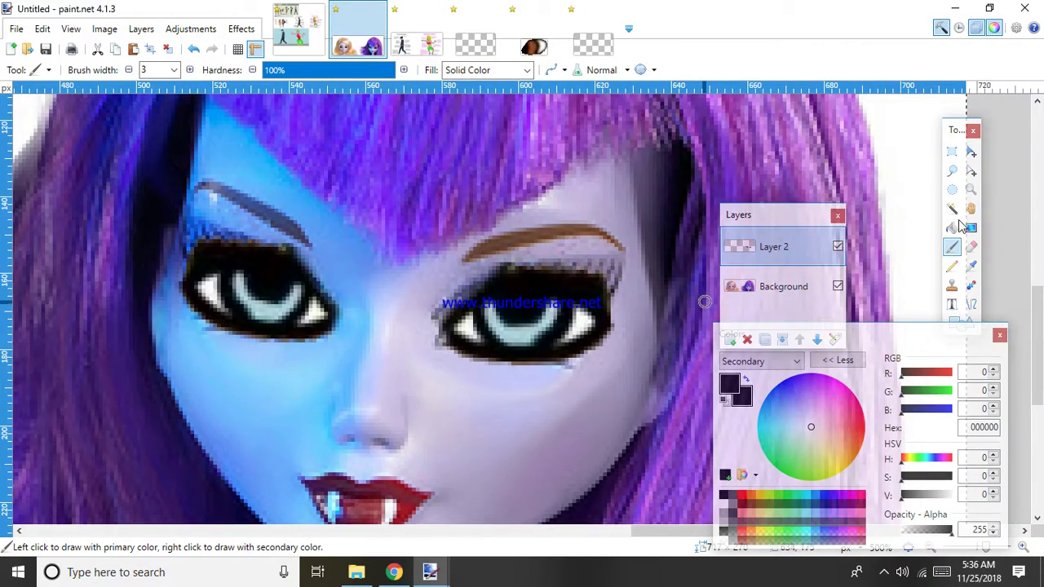
left_click(970, 247)
scroll(531, 235, "down", 2)
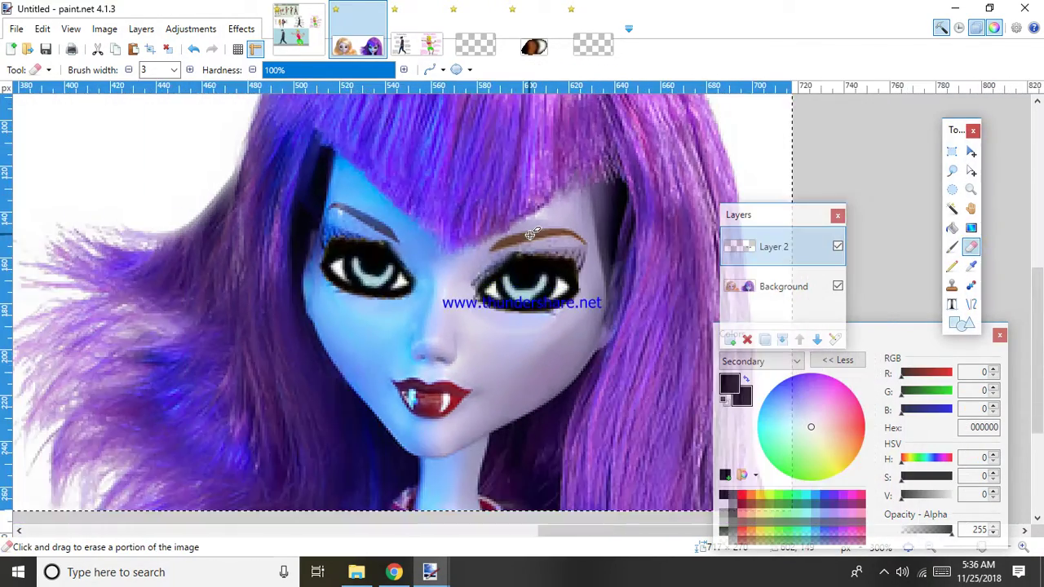
scroll(531, 235, "down", 4)
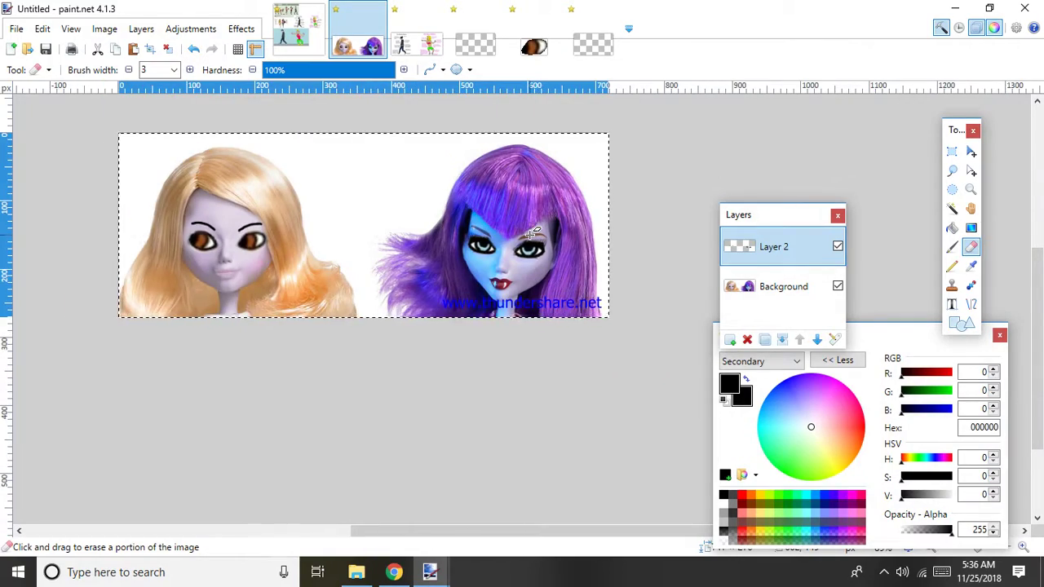
scroll(532, 234, "up", 5, "ctrl")
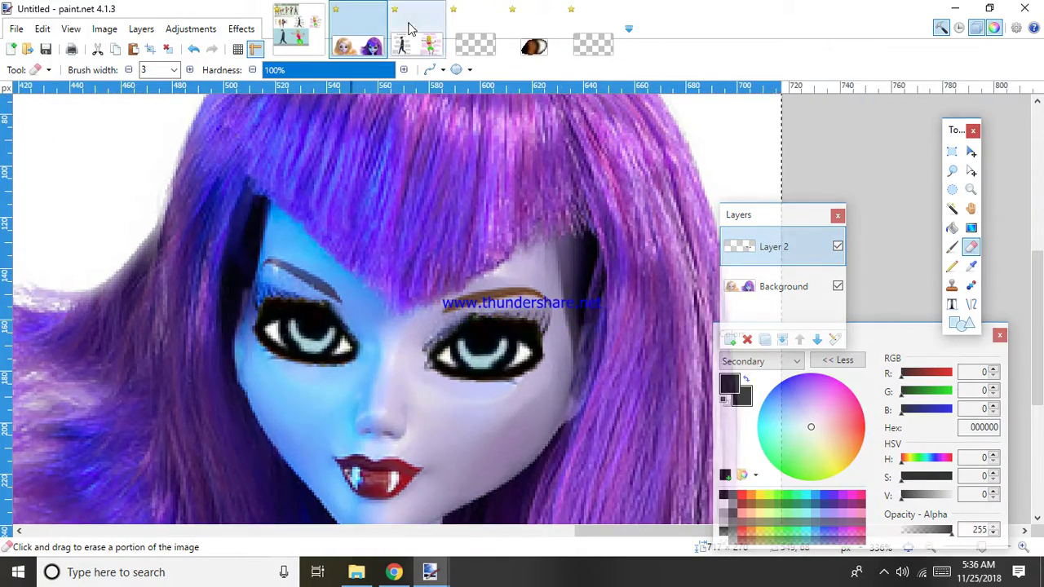
left_click(409, 29)
scroll(571, 302, "down", 3, "ctrl")
scroll(670, 257, "up", 3, "ctrl")
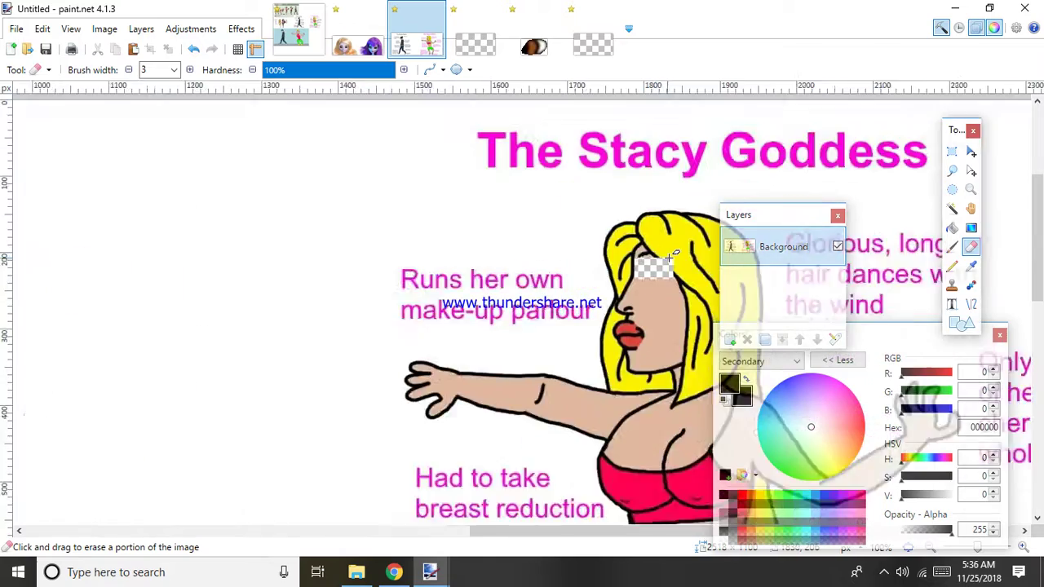
scroll(670, 257, "up", 2, "ctrl")
key("ctrl+z")
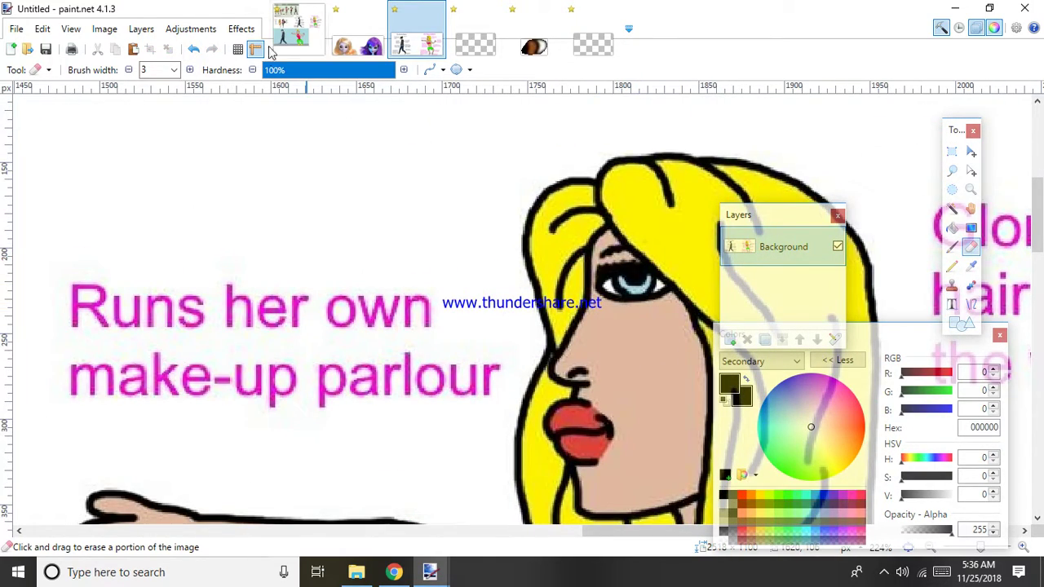
left_click(357, 36)
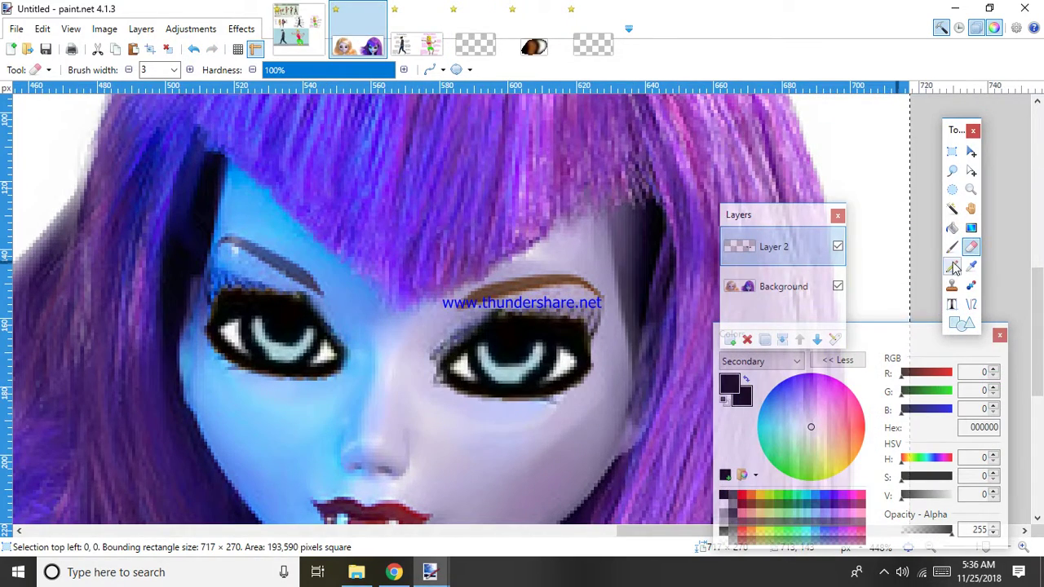
Step: On the Background layer, paint over the purple-haired doll's brown eyebrow and lashes with sampled lavender skin AD9EC5, using brush width 20 and very low hardness
left_click(969, 250)
left_click(973, 267)
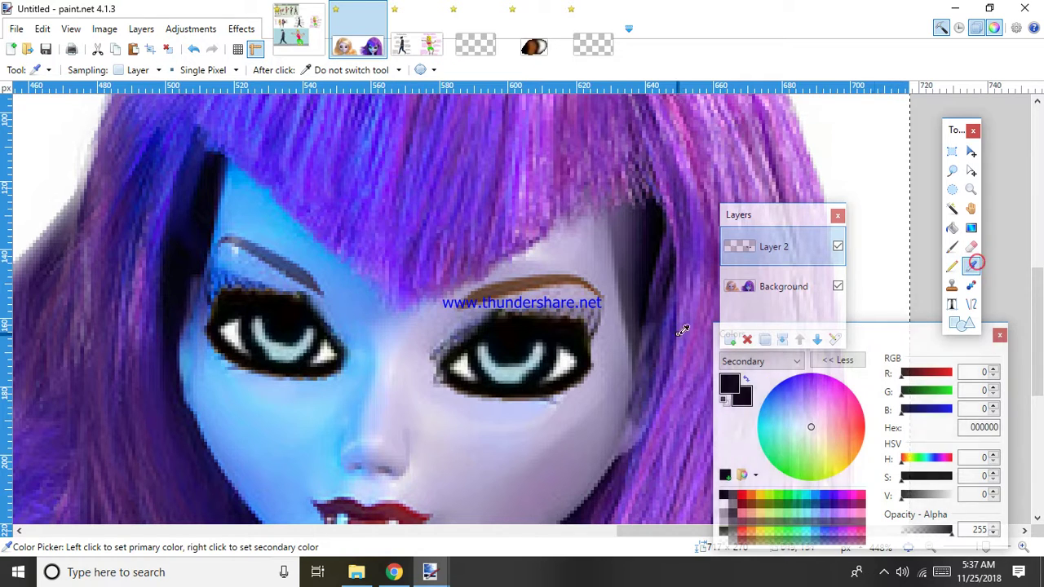
right_click(617, 342)
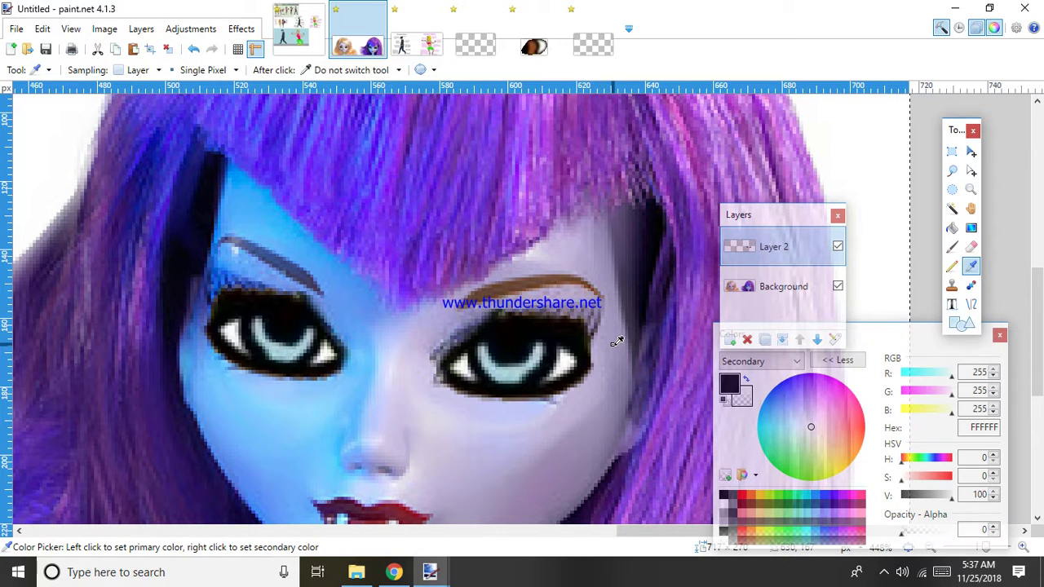
left_click(757, 287)
right_click(606, 342)
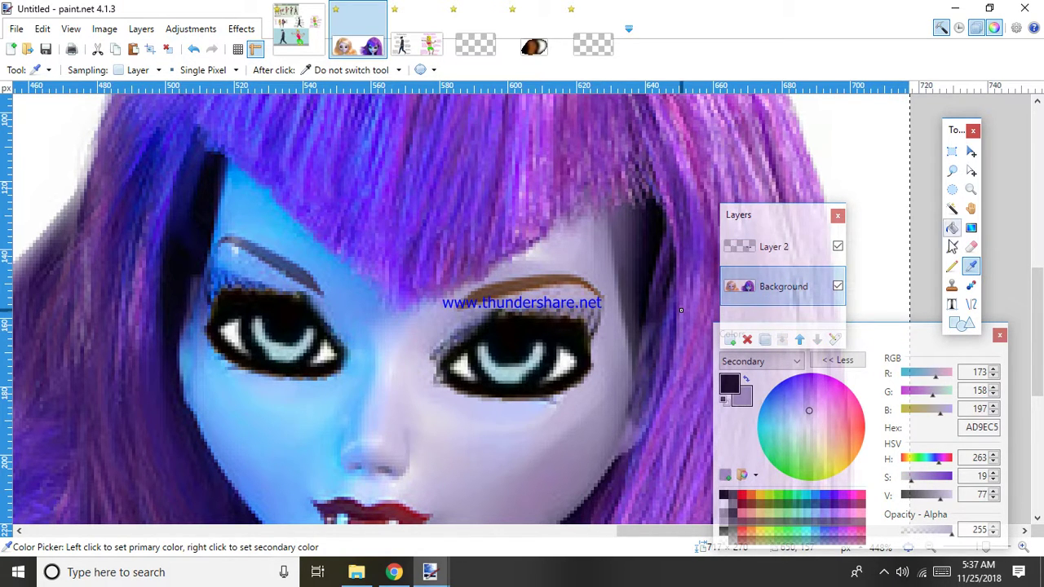
key("b")
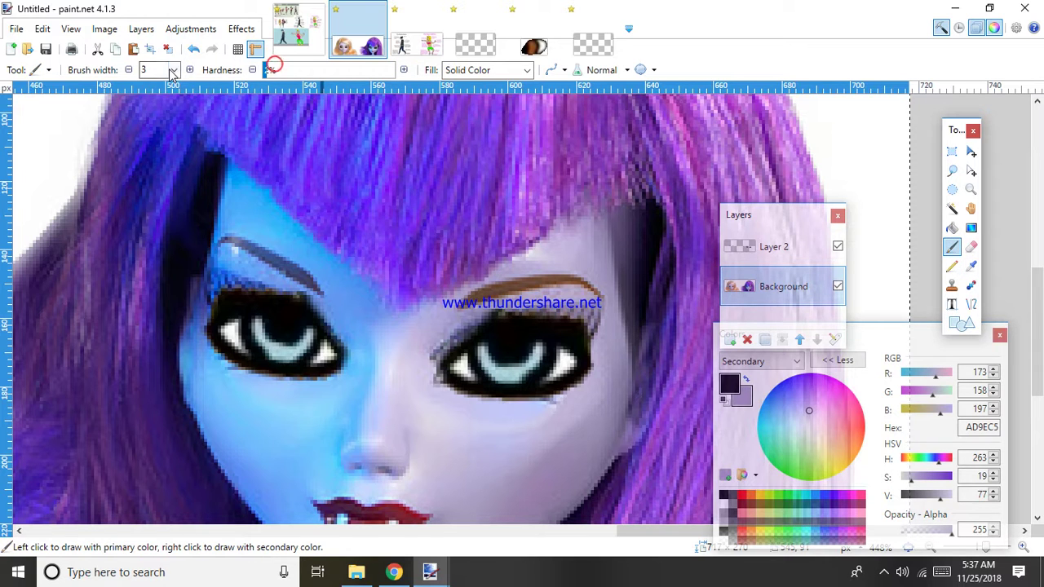
left_click(173, 72)
left_click(181, 235)
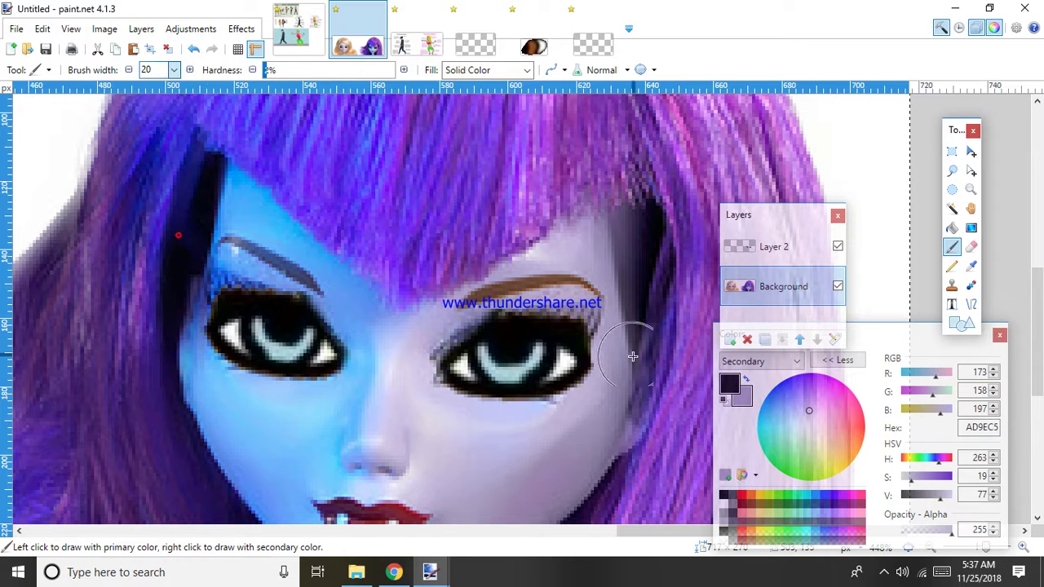
mouse_move(496, 361)
left_mouse_down()
mouse_move(447, 368)
mouse_move(503, 359)
left_mouse_up()
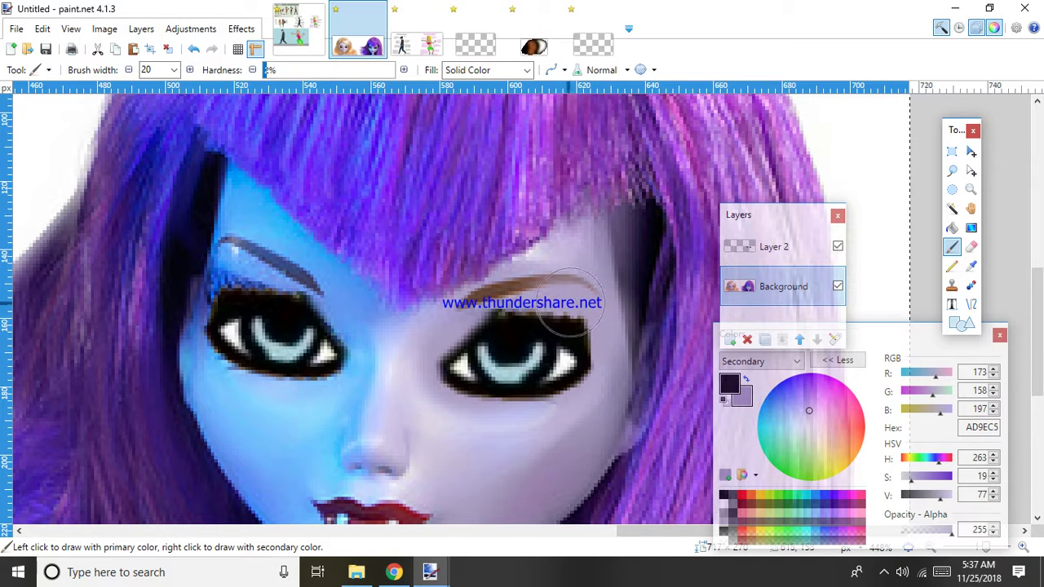
mouse_move(571, 303)
left_mouse_down()
mouse_move(606, 281)
mouse_move(478, 317)
mouse_move(550, 325)
left_mouse_up()
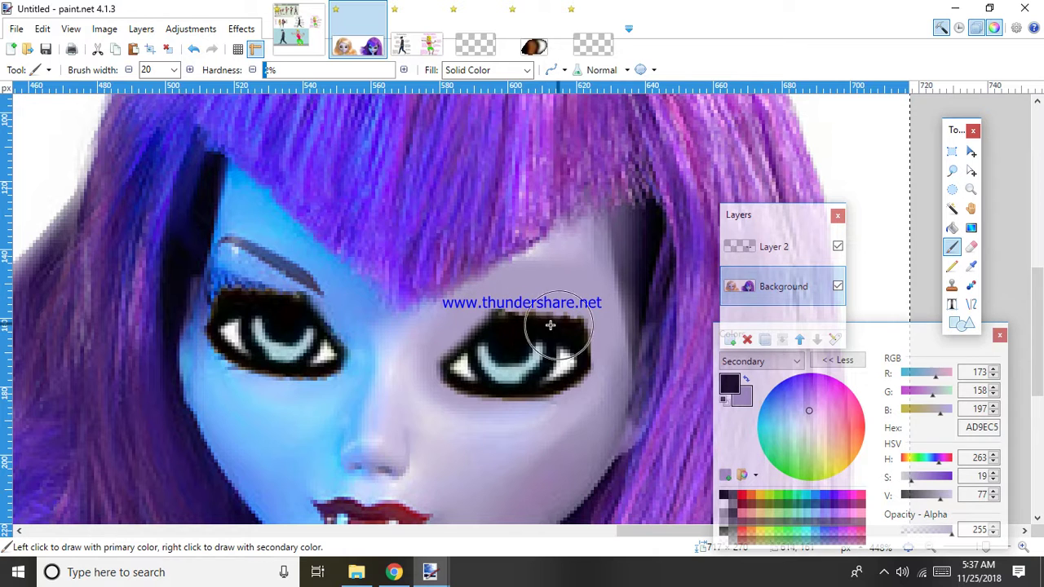
Step: Cover the eyebrow and lashes on the blue half of the purple-haired doll's face with sampled skin color 629BF4, using the soft width 20 brush
left_click(970, 266)
right_click(354, 305)
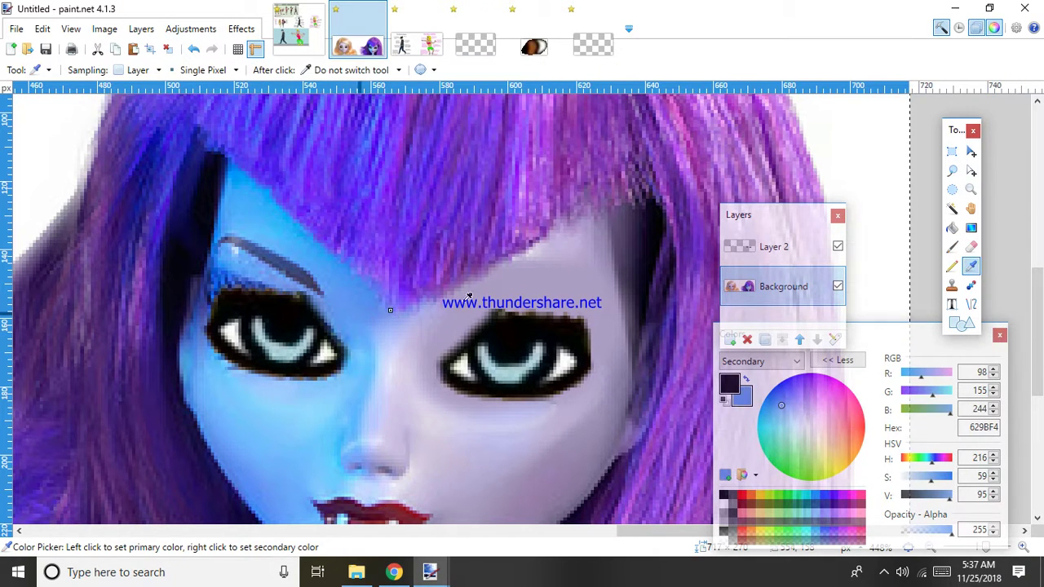
left_click(952, 247)
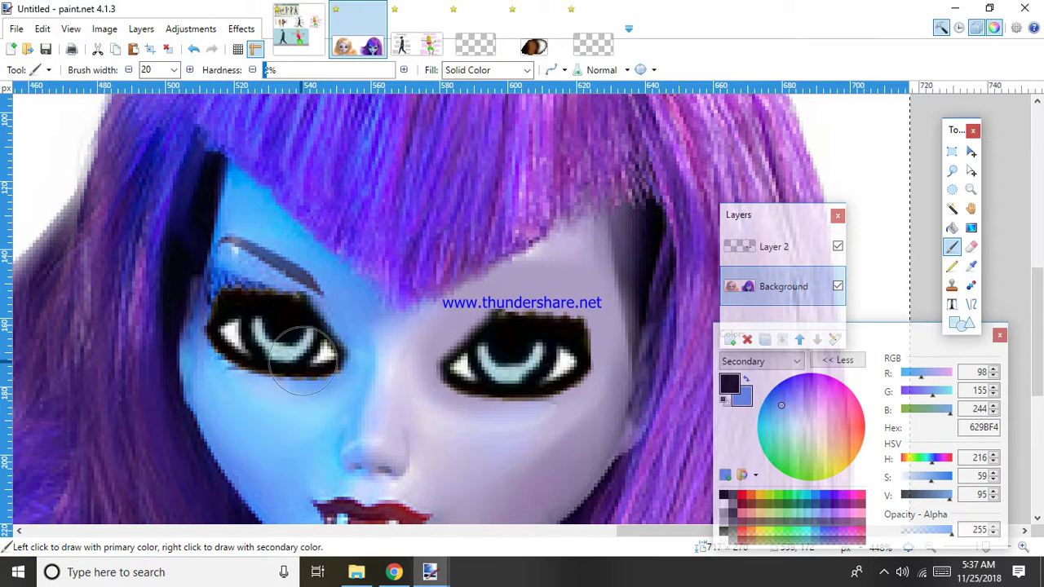
mouse_move(301, 359)
left_mouse_down()
mouse_move(245, 322)
mouse_move(229, 290)
mouse_move(300, 301)
mouse_move(261, 254)
mouse_move(232, 253)
left_mouse_up()
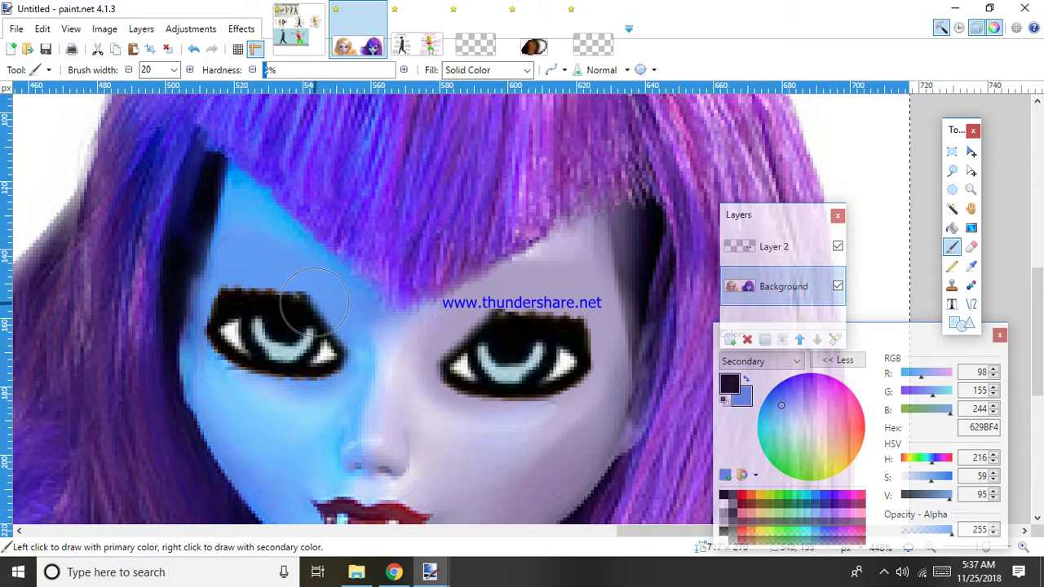
mouse_move(314, 304)
left_mouse_down()
mouse_move(205, 233)
mouse_move(235, 259)
mouse_move(241, 299)
left_mouse_up()
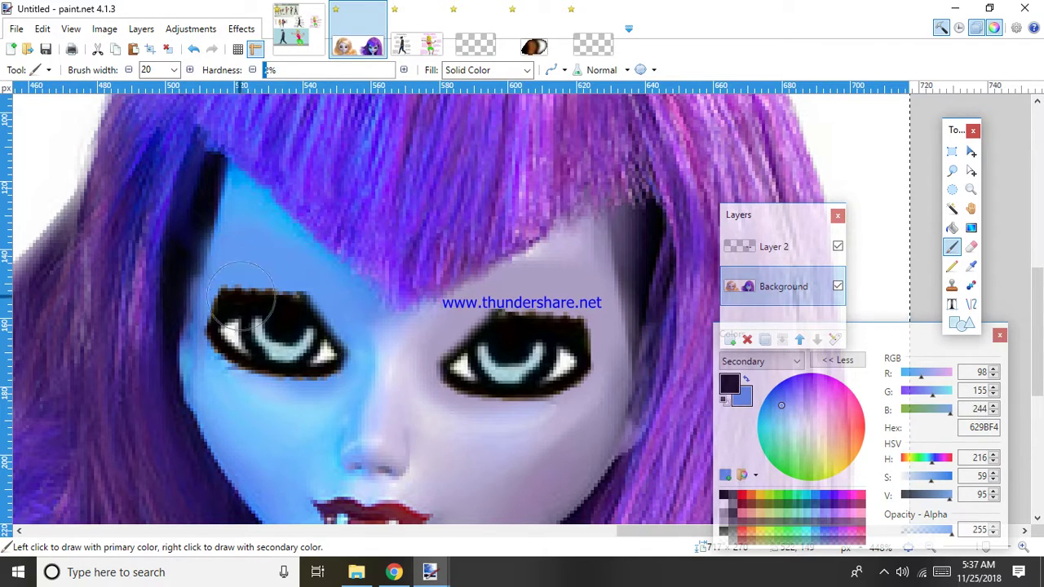
scroll(244, 342, "down", 5)
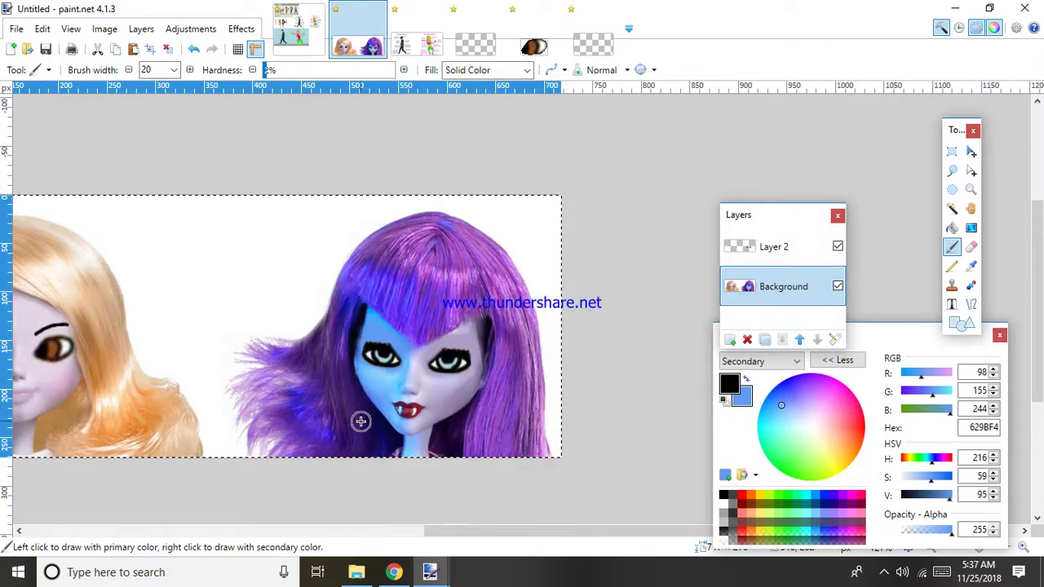
scroll(361, 419, "up", 5)
scroll(431, 332, "down", 1)
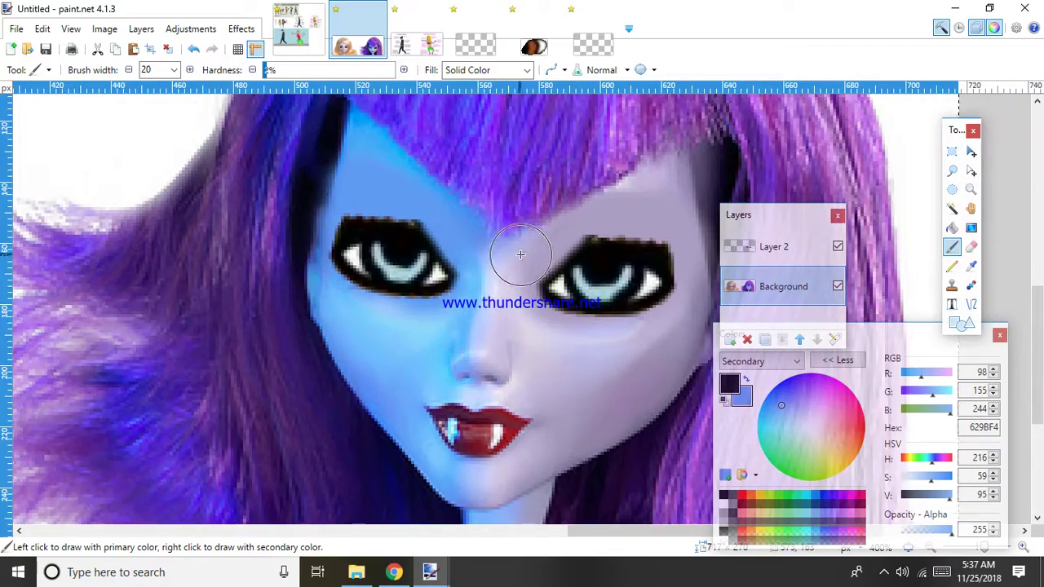
scroll(501, 244, "up", 2)
scroll(501, 240, "down", 2)
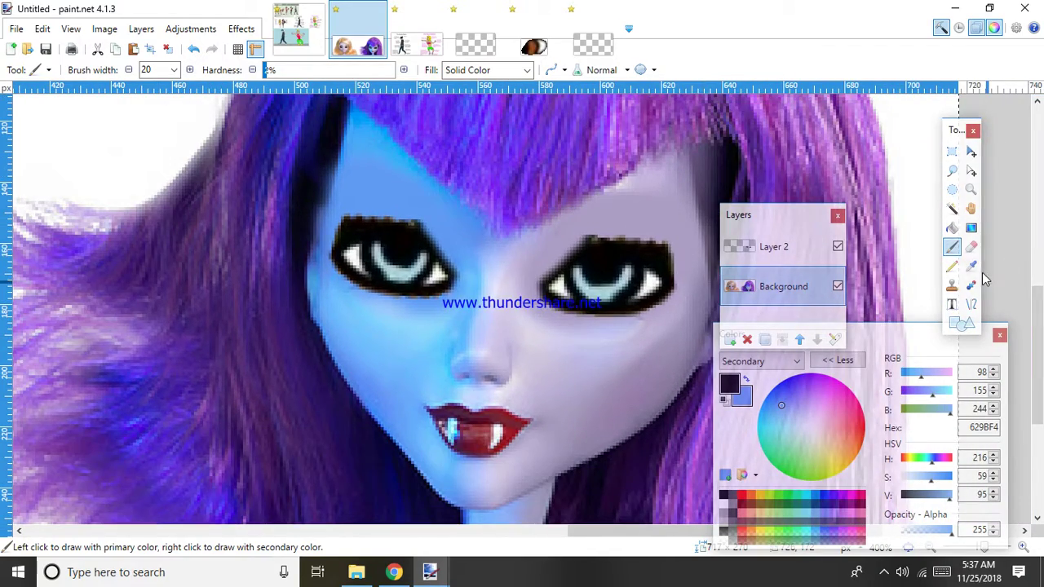
Step: Sample dark navy 0C0E29 from the hair shadow beside the blue half of the face and set the Paintbrush width to 8
left_click(970, 266)
scroll(975, 269, "down", 2)
scroll(975, 269, "up", 2)
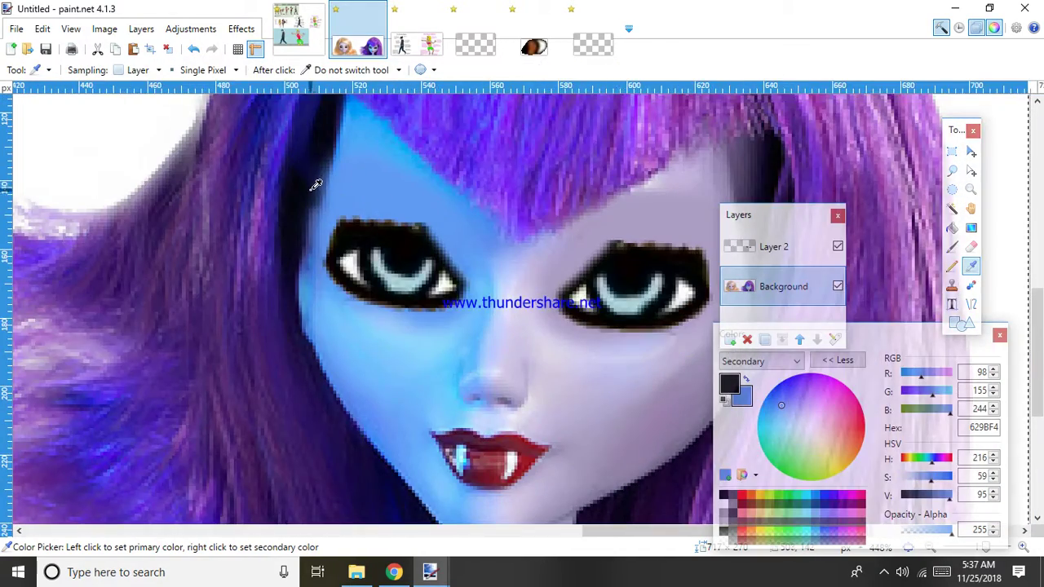
right_click(932, 247)
left_click(951, 246)
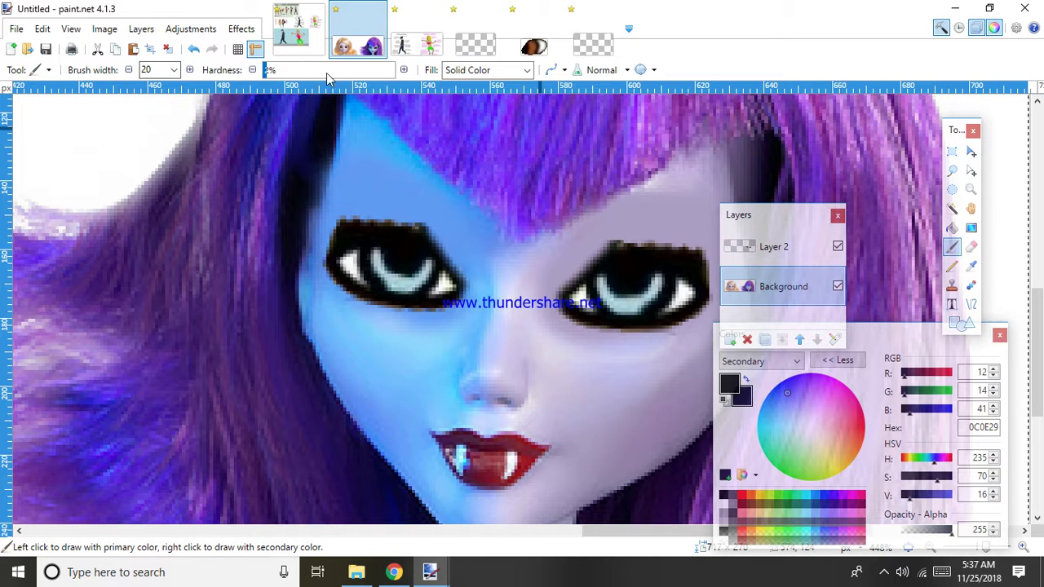
left_click(174, 69)
scroll(155, 245, "up", 3)
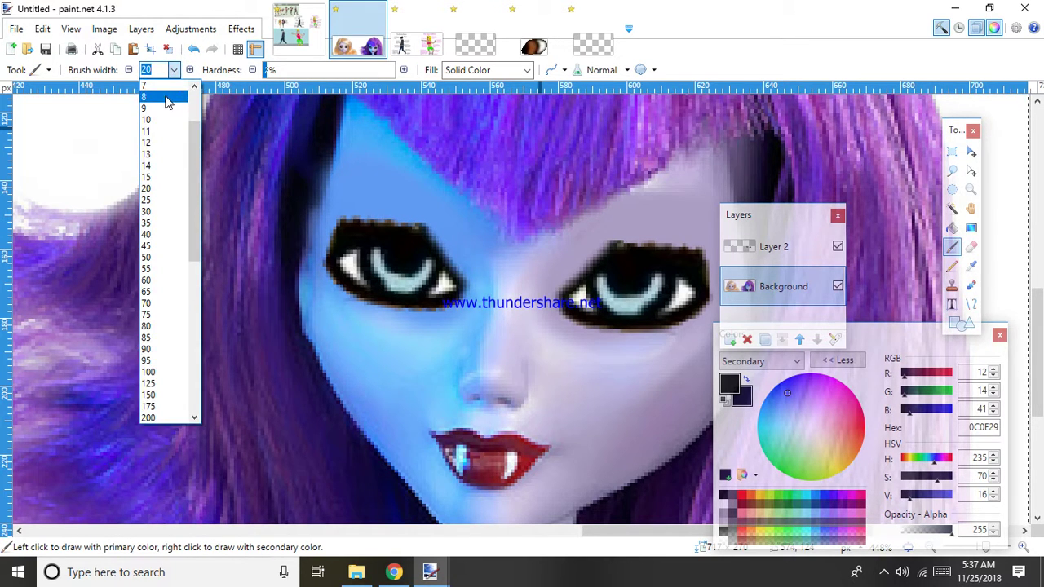
left_click(150, 167)
scroll(296, 168, "up", 1)
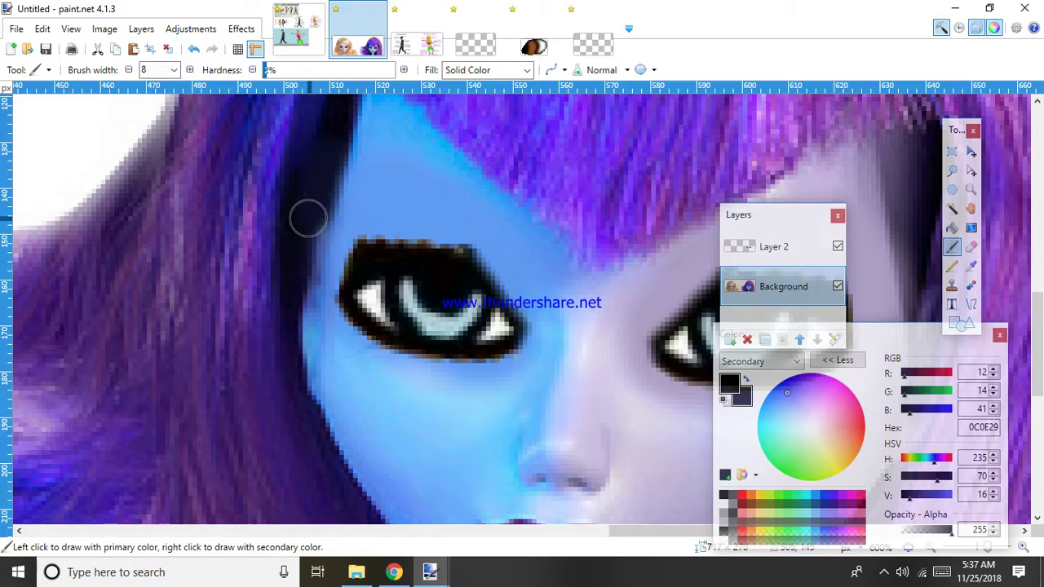
scroll(302, 229, "down", 4)
scroll(508, 300, "up", 1)
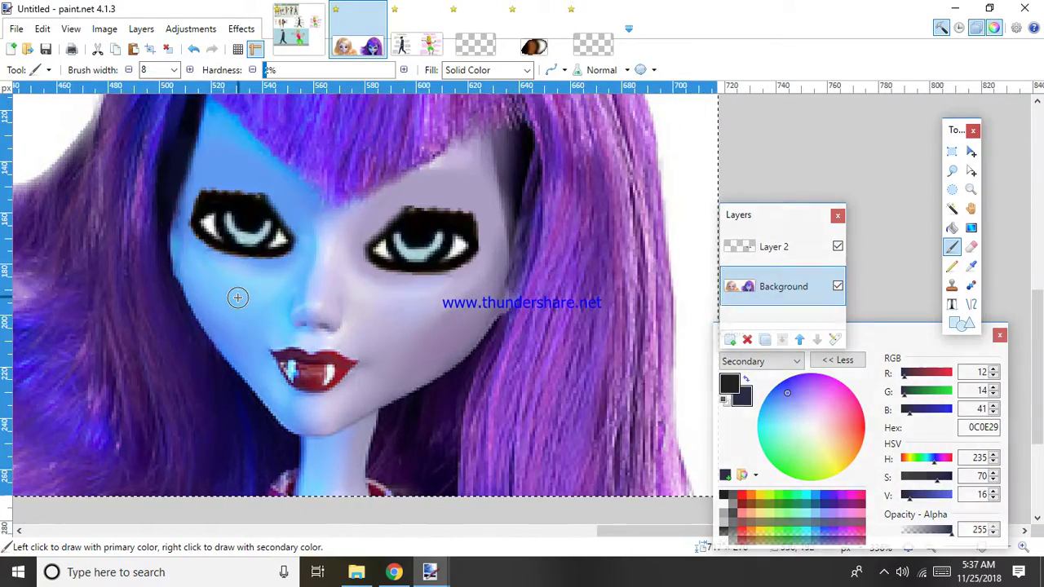
scroll(238, 297, "down", 2)
scroll(168, 275, "up", 2)
Step: On Layer 2, paint a black arched eyebrow above the eye on the blue half of the face, using brush width 4 and 100% hardness
left_click(776, 257)
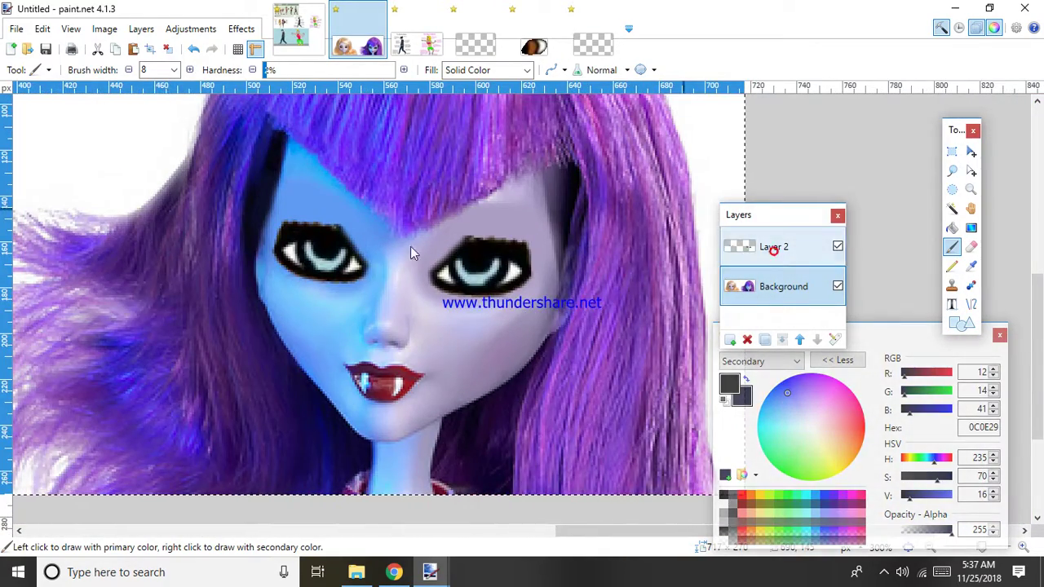
scroll(415, 253, "up", 4)
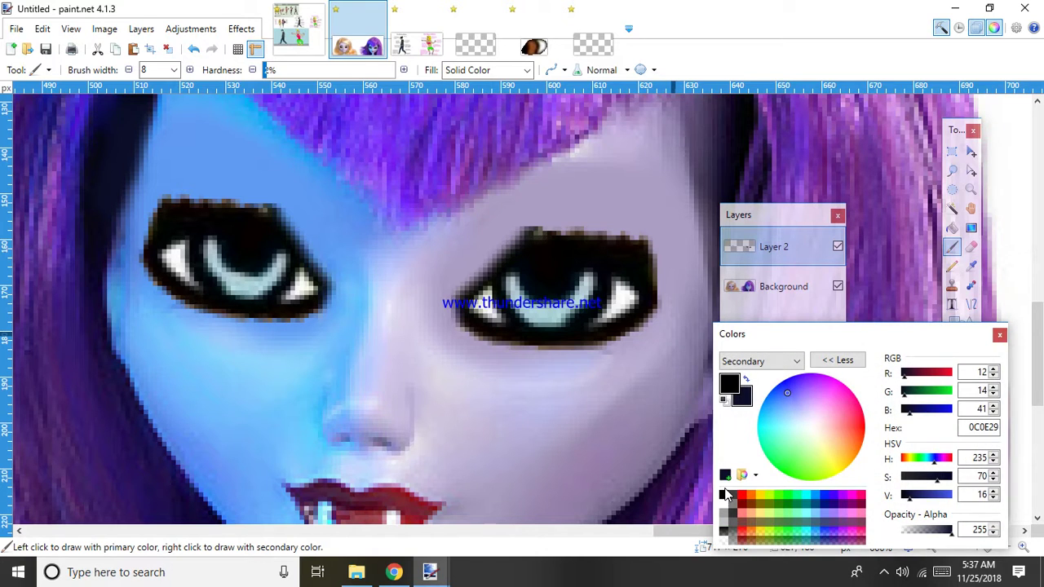
key("x")
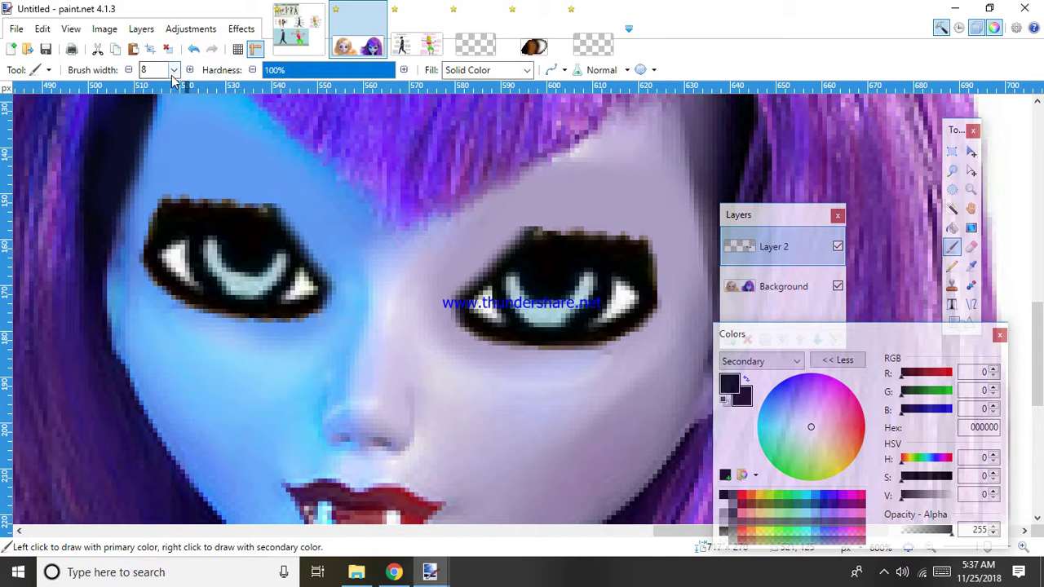
left_click(173, 71)
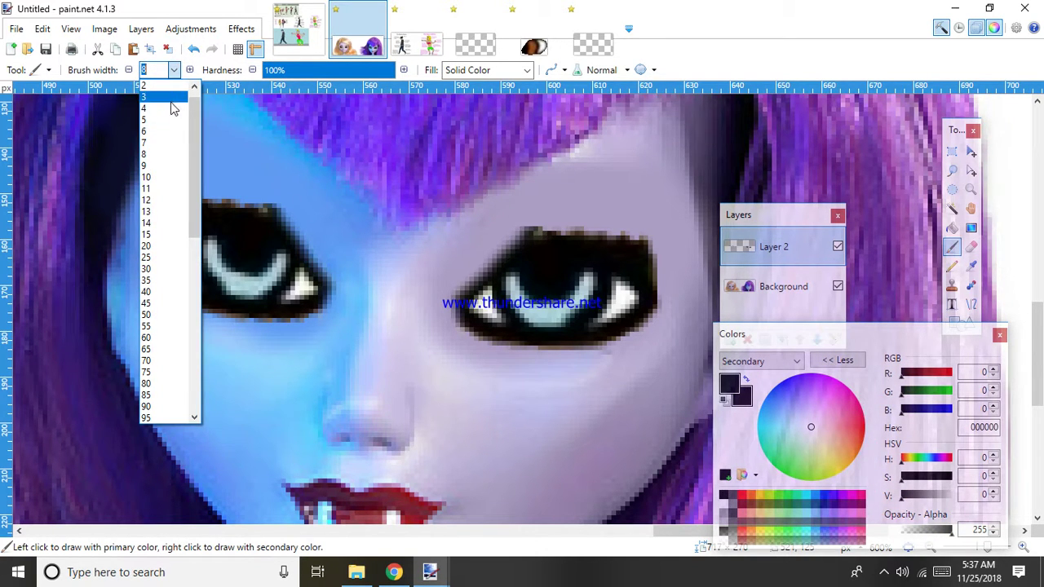
left_click(172, 109)
left_click(416, 45)
left_click(340, 56)
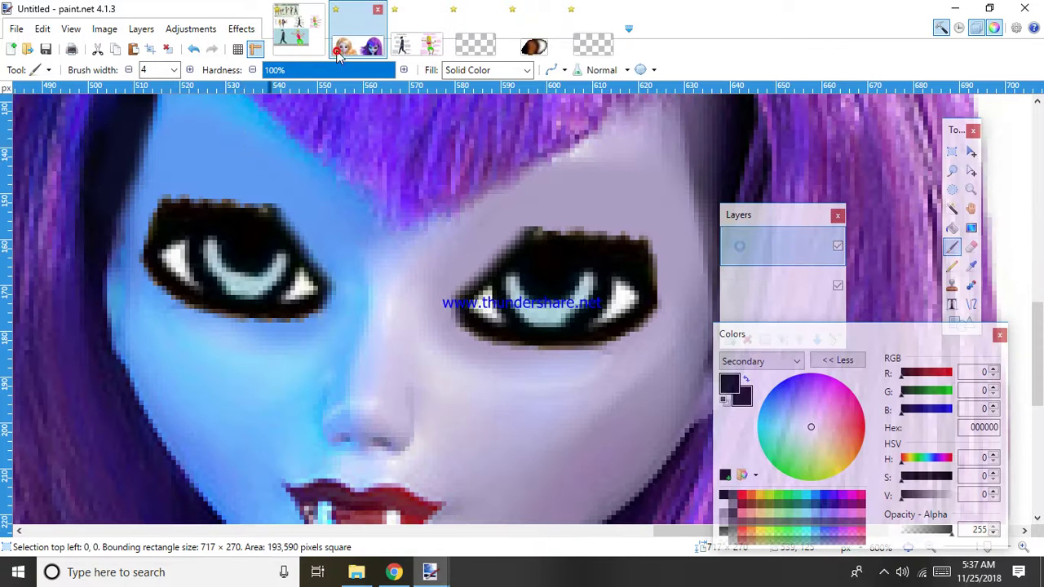
scroll(210, 181, "up", 2)
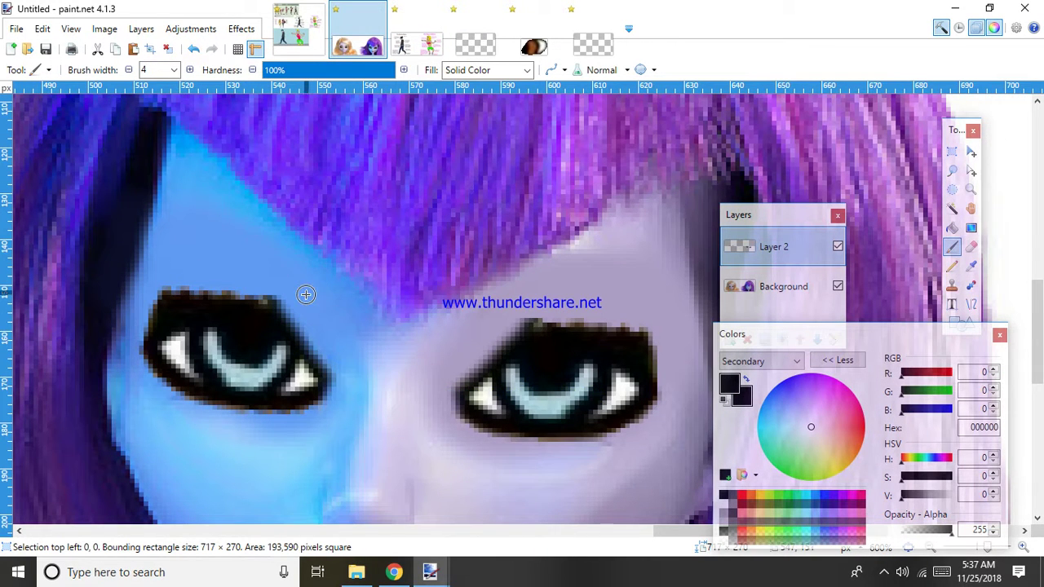
left_click_drag(306, 295, 269, 232)
key("ctrl+z")
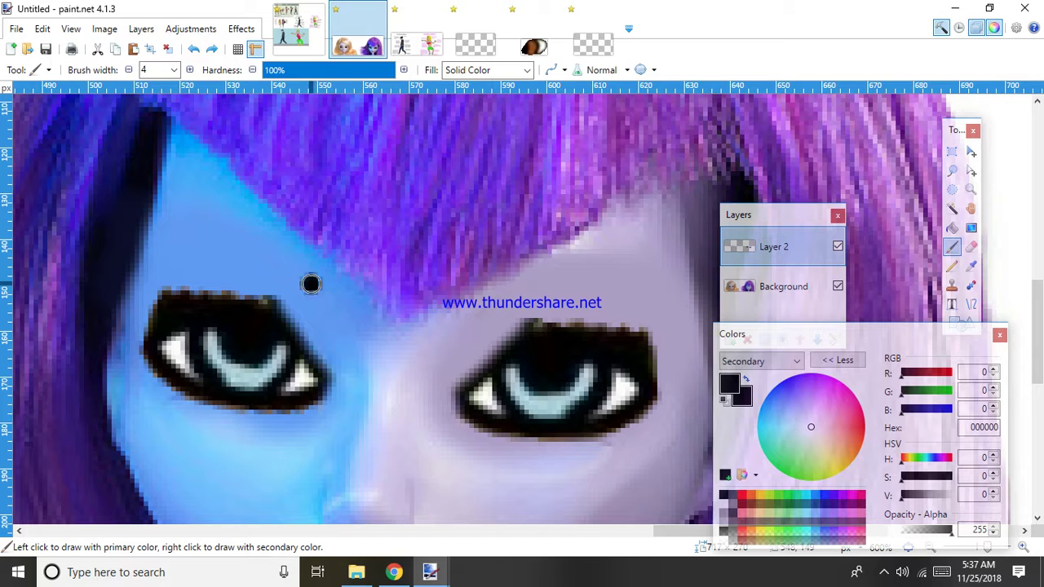
left_click_drag(316, 287, 265, 239)
left_click_drag(198, 236, 163, 257)
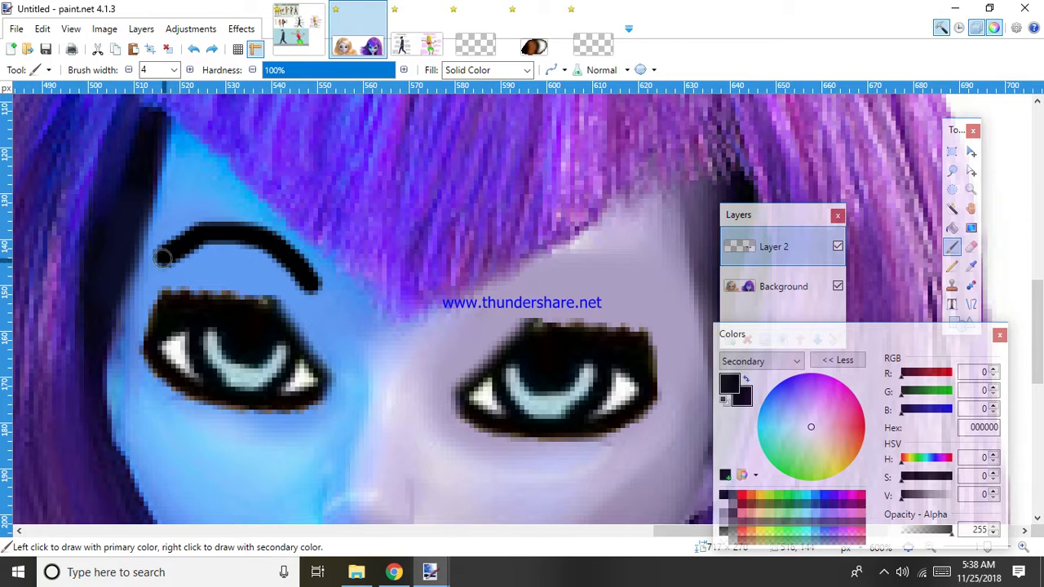
Step: Paint a matching black arched eyebrow above the eye on the lavender half of the purple-haired doll's face
scroll(308, 267, "down", 5)
scroll(470, 257, "up", 4)
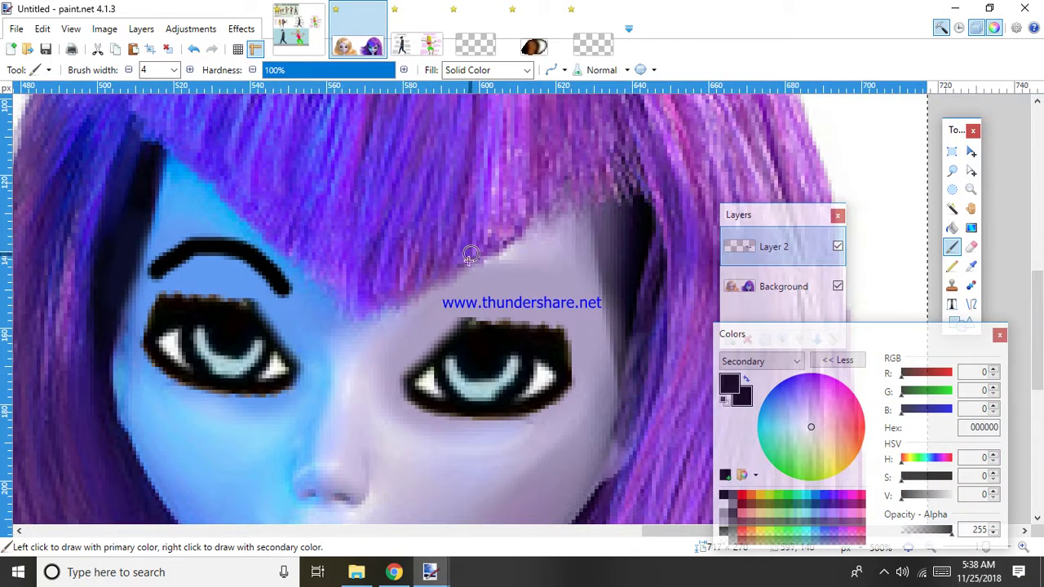
left_click_drag(439, 303, 487, 279)
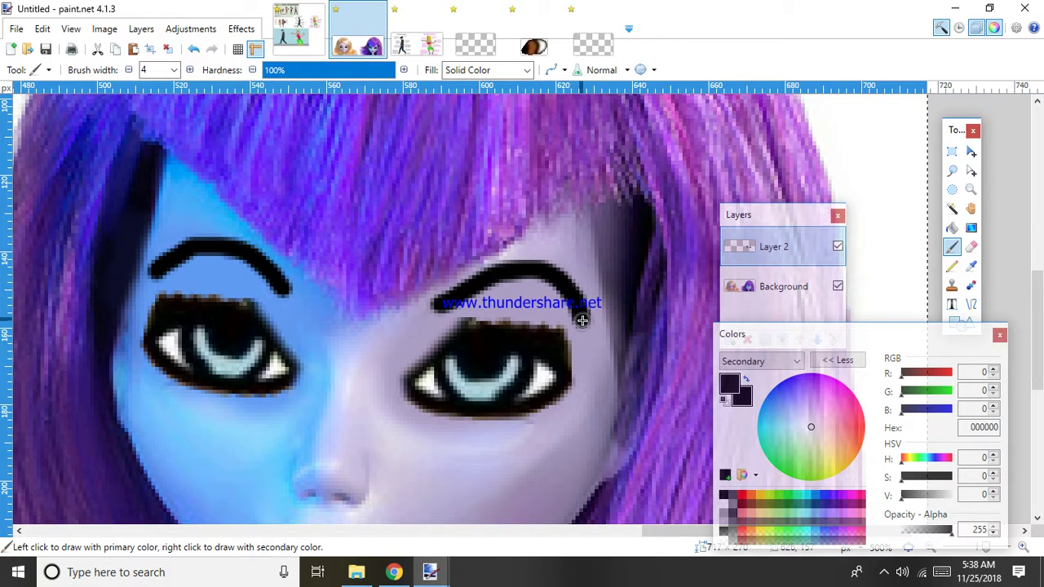
scroll(522, 381, "down", 2)
scroll(525, 388, "down", 2)
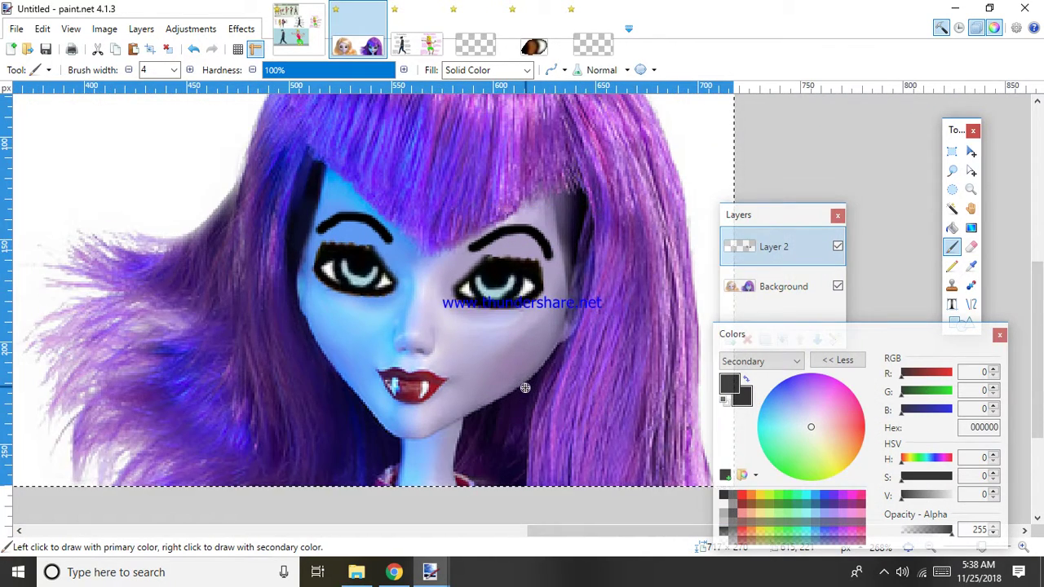
scroll(524, 389, "down", 1)
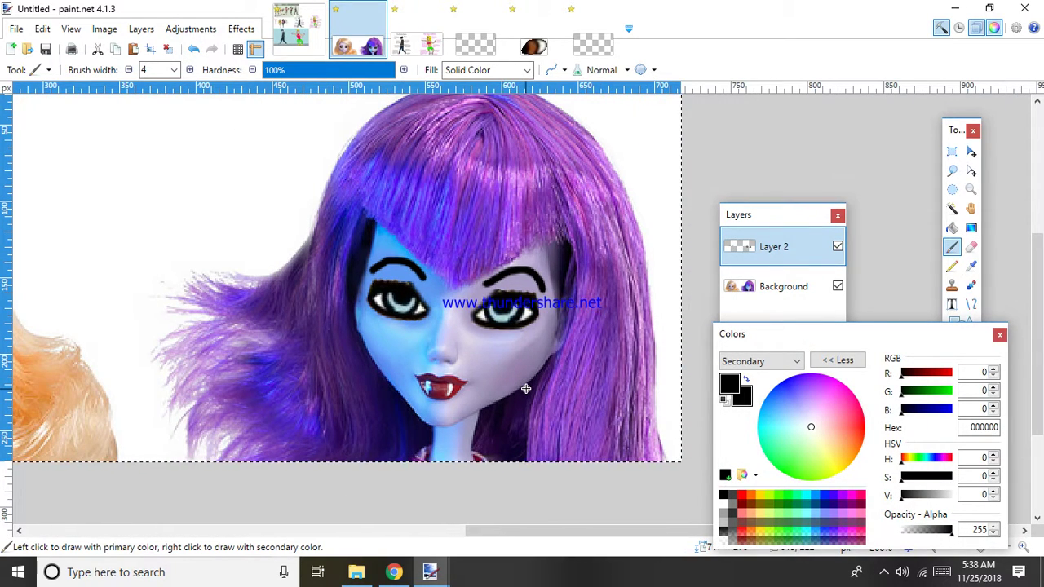
scroll(519, 386, "up", 3)
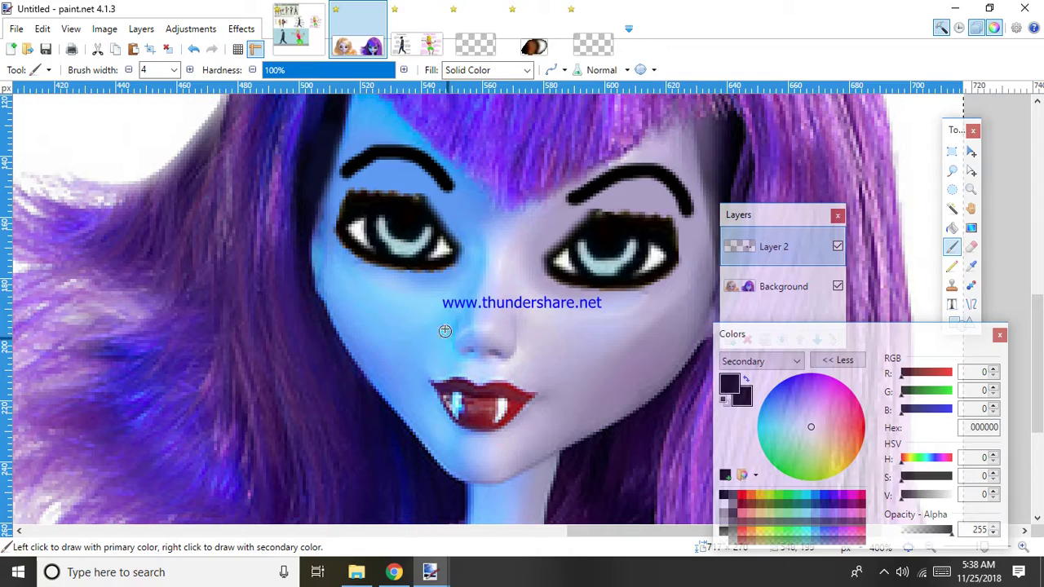
Step: Add a new layer to the doll image and sample the lip red DD4542 from the Stacy drawing as the secondary color
left_click(416, 34)
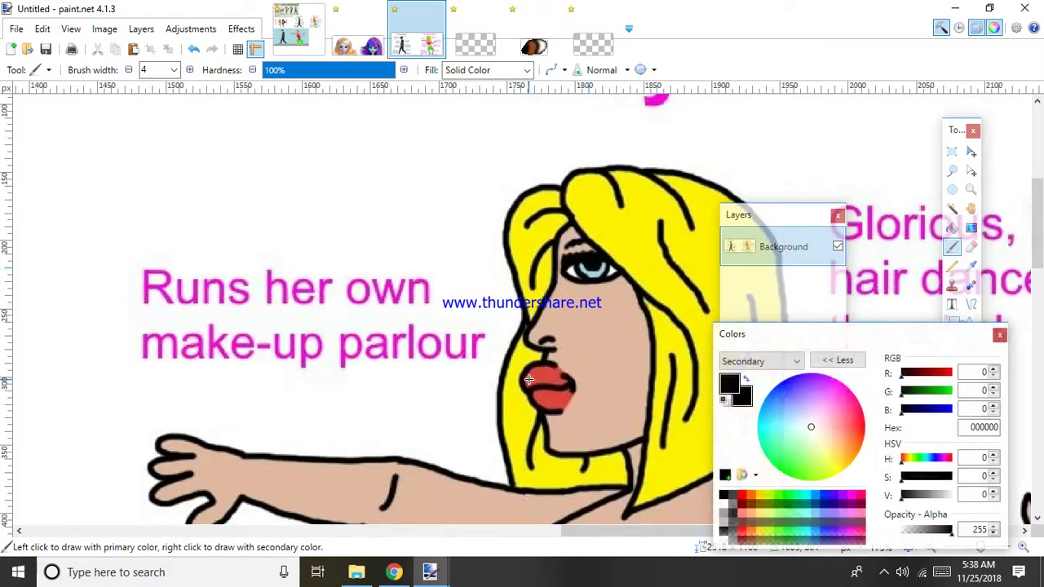
left_click(351, 31)
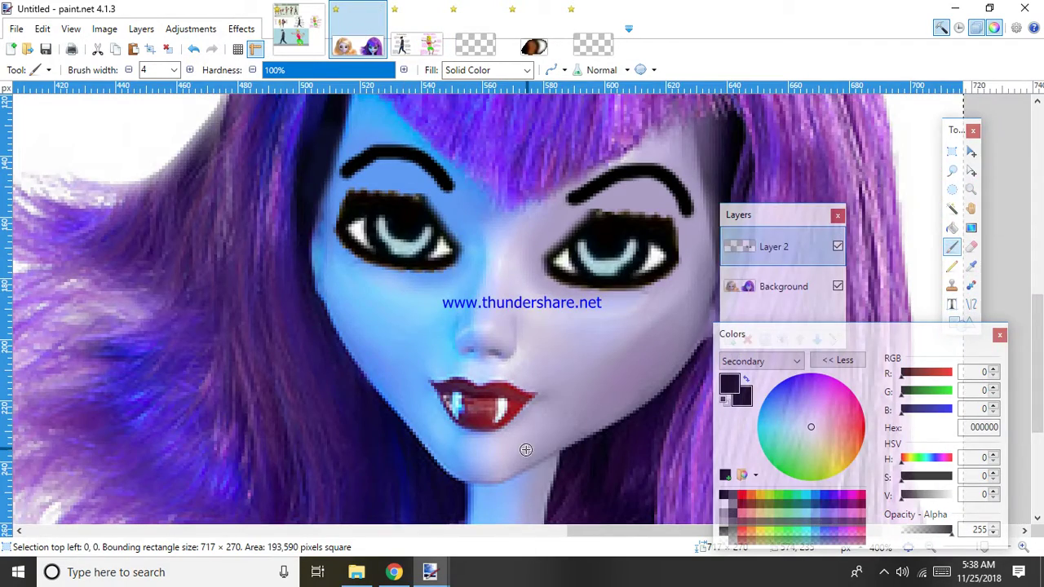
scroll(525, 450, "up", 2)
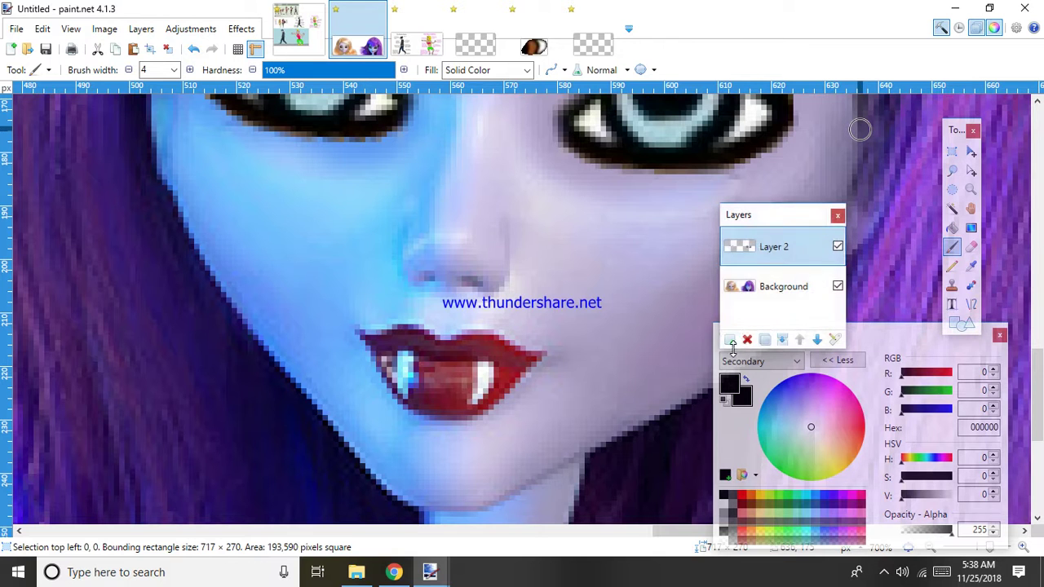
left_click(730, 340)
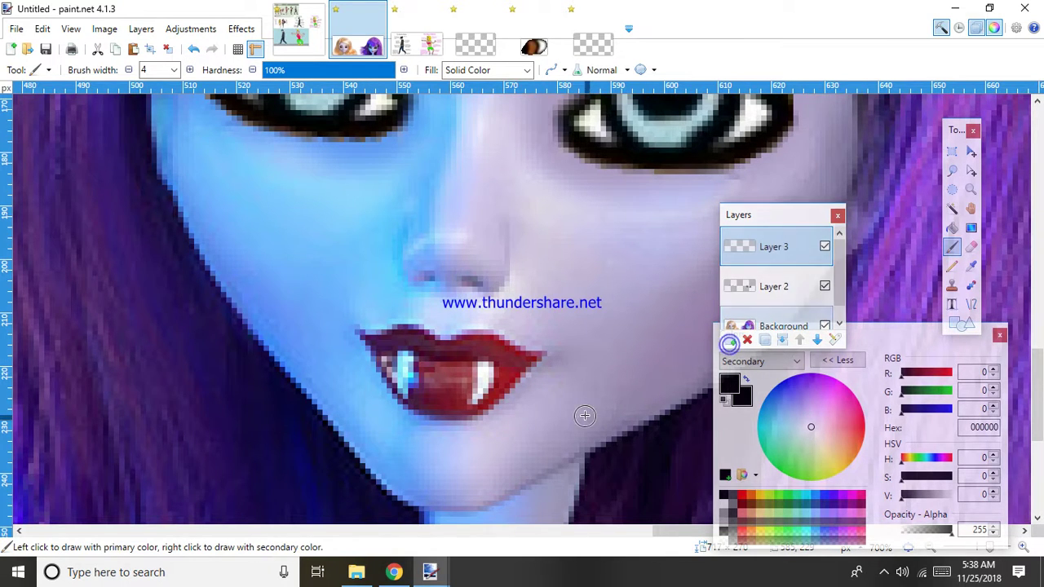
scroll(585, 410, "up", 1)
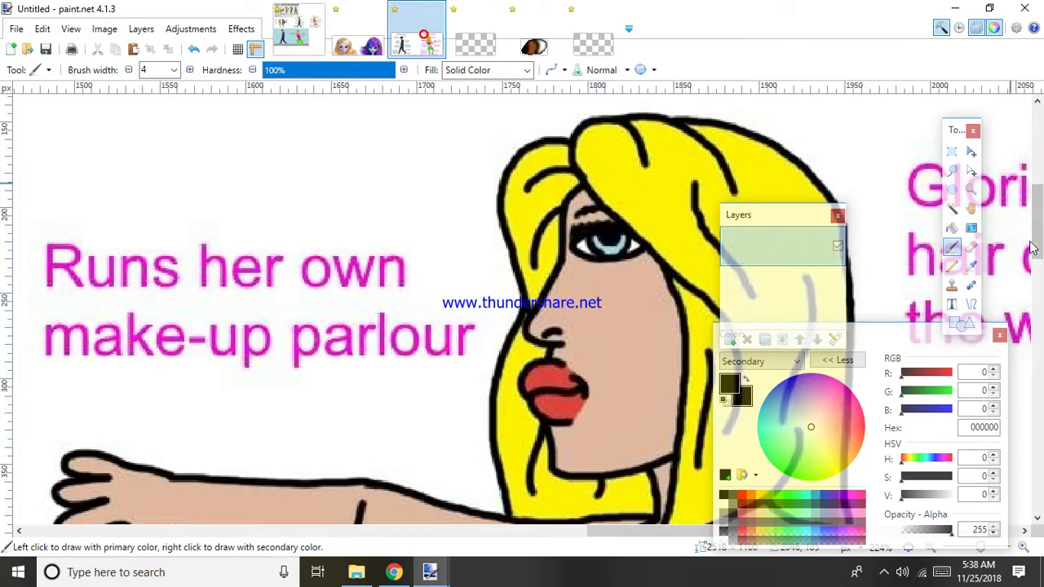
left_click(416, 35)
left_click(972, 269)
right_click(558, 408)
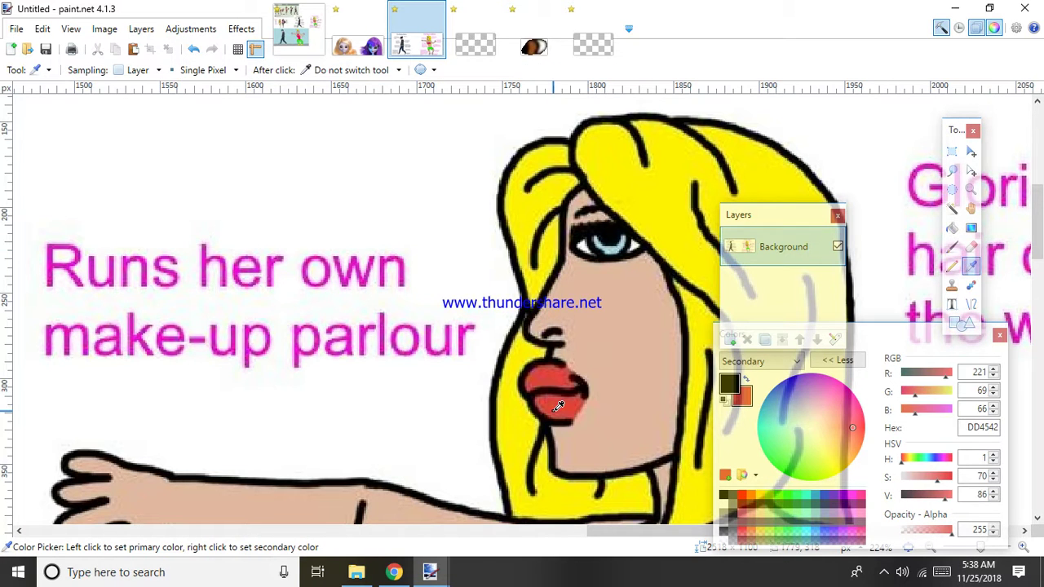
Step: Paint over the purple-haired doll's lips and fangs on Layer 3 with the sampled red, using the width 4 Paintbrush
left_click(344, 48)
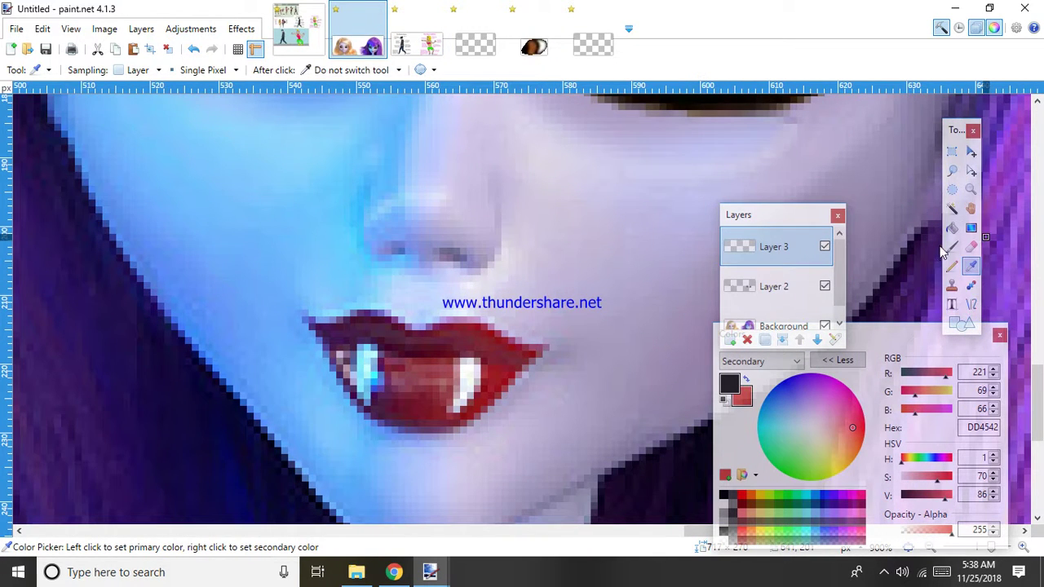
left_click(952, 246)
scroll(454, 354, "up", 1)
mouse_move(417, 345)
left_mouse_down()
mouse_move(470, 334)
mouse_move(538, 369)
mouse_move(459, 423)
mouse_move(388, 427)
mouse_move(324, 392)
mouse_move(300, 336)
mouse_move(365, 323)
mouse_move(405, 346)
mouse_move(347, 349)
mouse_move(367, 382)
mouse_move(456, 406)
mouse_move(463, 353)
mouse_move(382, 366)
left_mouse_up()
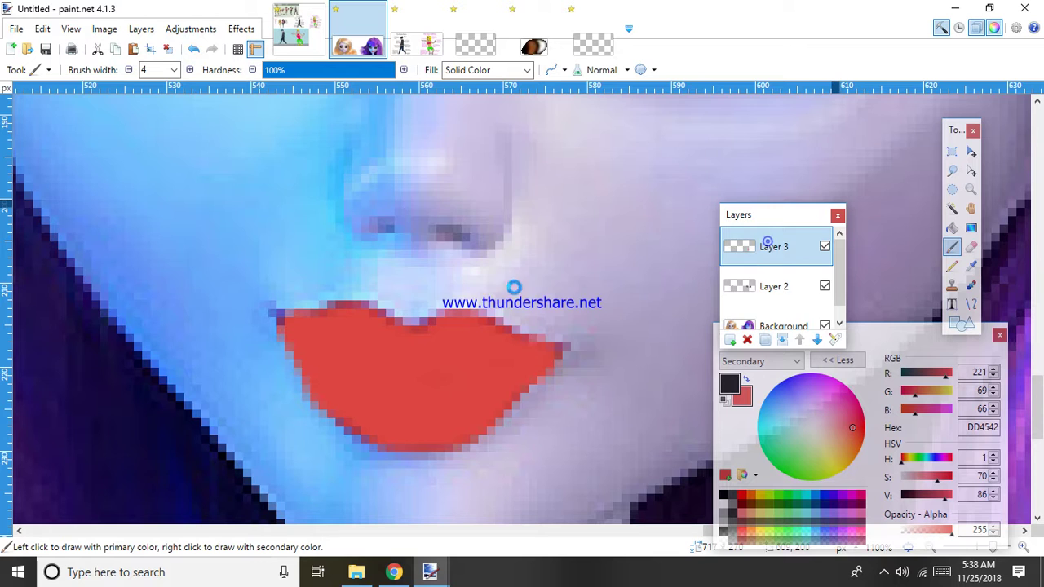
Step: Lower the opacity of Layer 3 so the original lip shading shows through the red paint
double_click(768, 242)
left_click(556, 317)
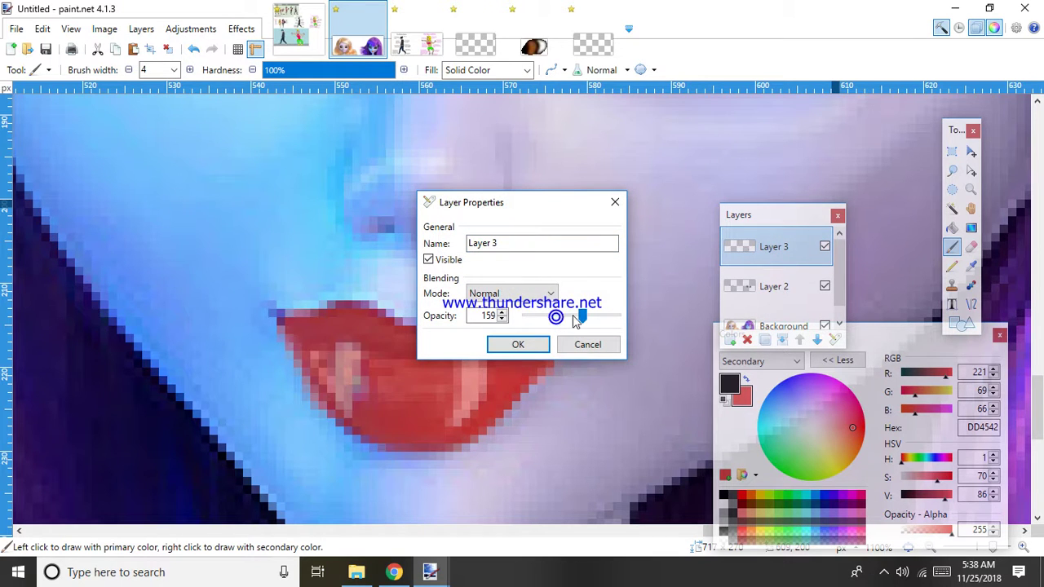
left_click_drag(575, 320, 594, 317)
left_click(522, 344)
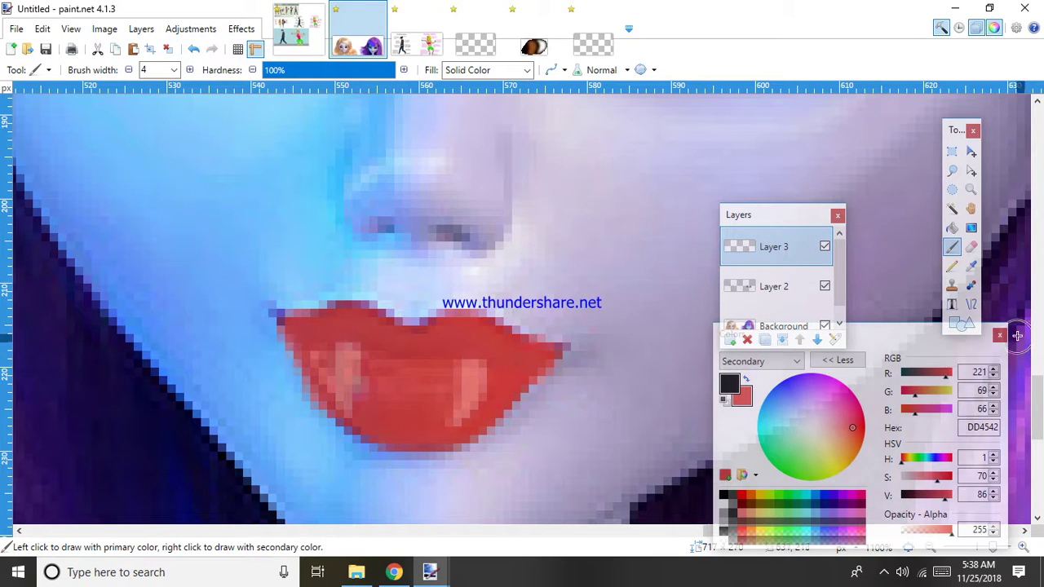
Step: Hide Layer 3 and, on the Background layer, paint over the fang on the lavender side with sampled lip color 7E2430
left_click(824, 245)
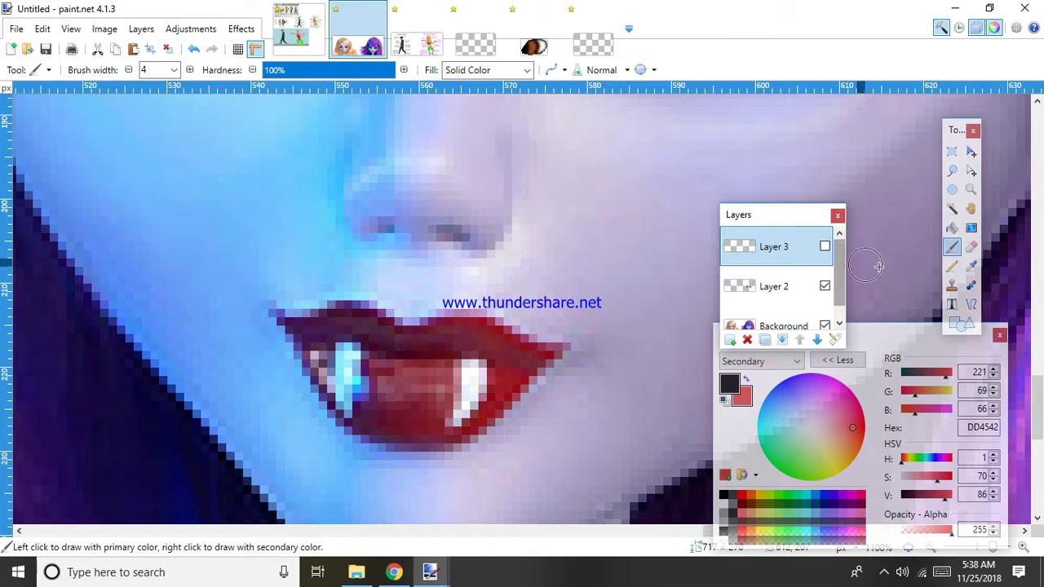
left_click(971, 266)
scroll(781, 306, "down", 1)
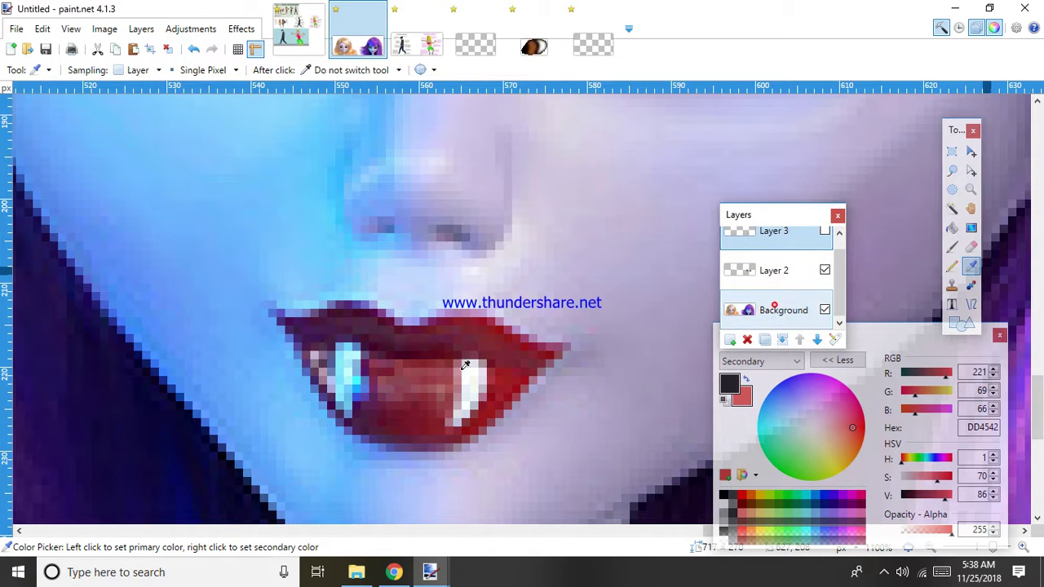
left_click(774, 310)
right_click(492, 347)
left_click(952, 246)
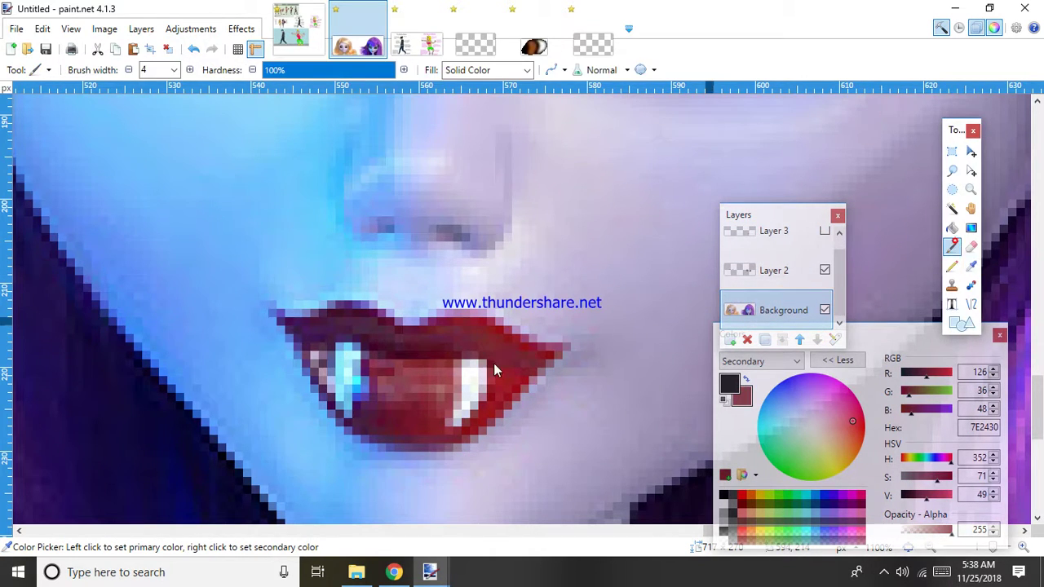
scroll(494, 369, "up", 1)
mouse_move(459, 367)
left_mouse_down()
mouse_move(482, 377)
mouse_move(454, 419)
mouse_move(475, 382)
left_mouse_up()
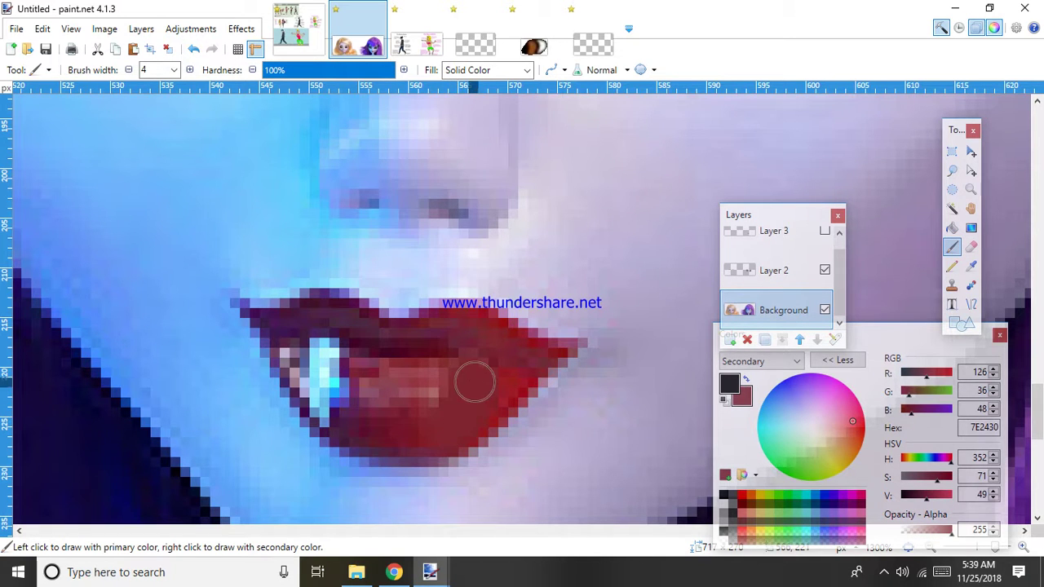
Step: Sample lip red 961B1E and paint over the remaining fang on the blue side of the mouth
left_click(970, 265)
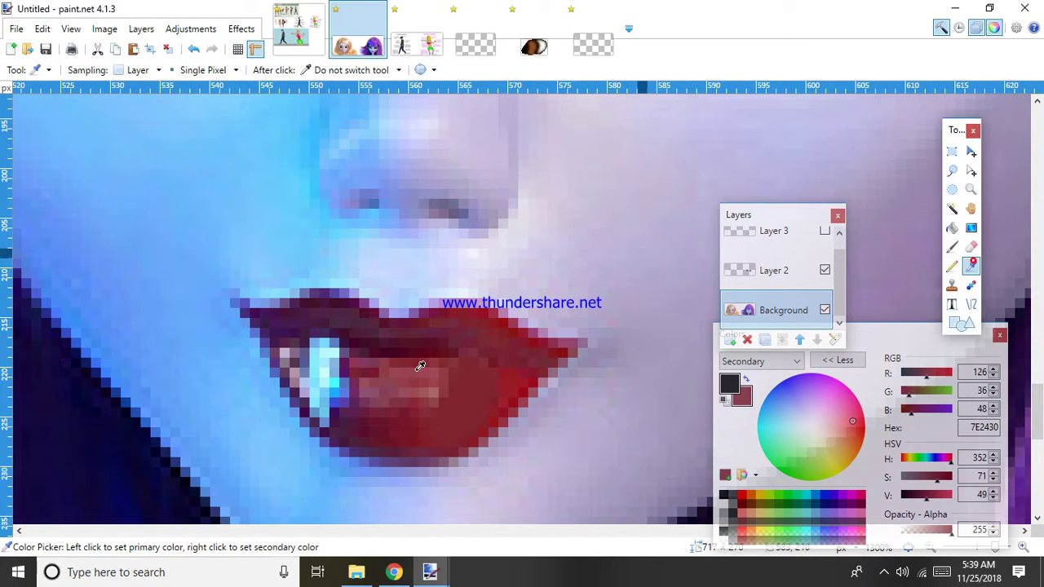
left_click(513, 381)
left_click(952, 246)
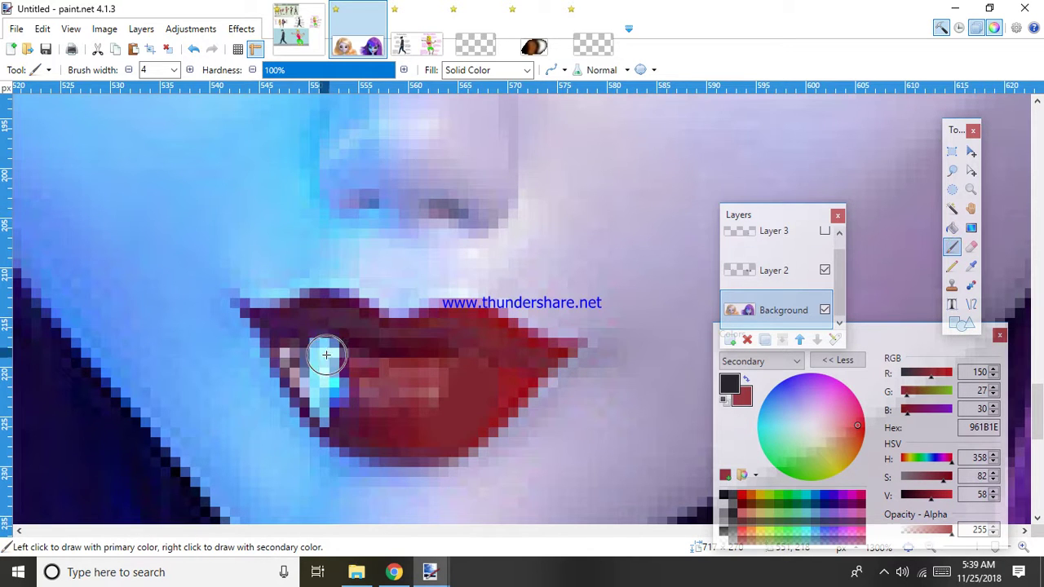
mouse_move(326, 355)
left_mouse_down()
mouse_move(315, 354)
mouse_move(342, 415)
mouse_move(336, 376)
mouse_move(315, 380)
mouse_move(363, 380)
mouse_move(354, 375)
left_mouse_up()
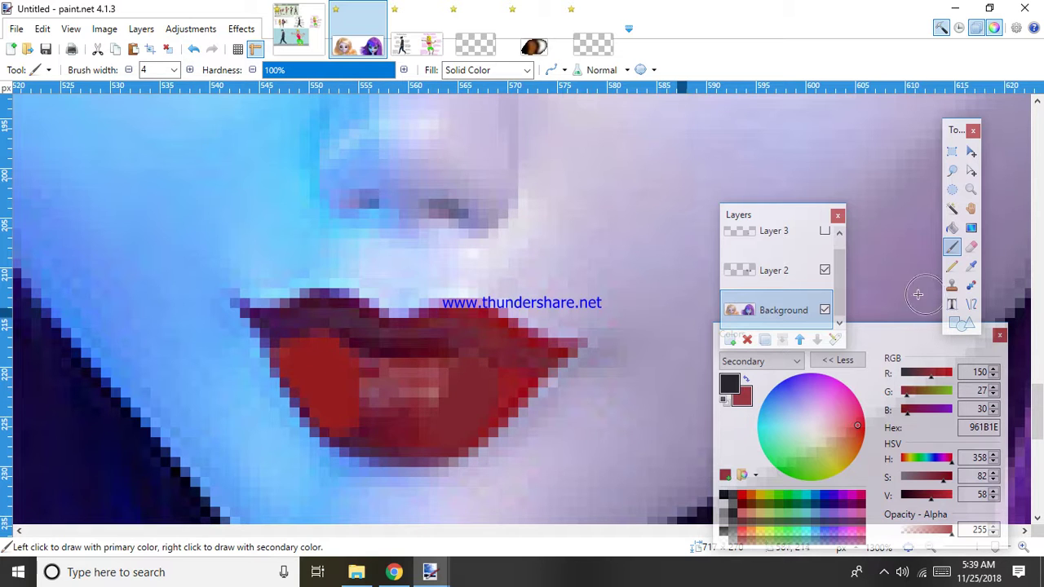
Step: Show Layer 3 again and check the recolored lips against the whole face and both dolls
left_click(824, 234)
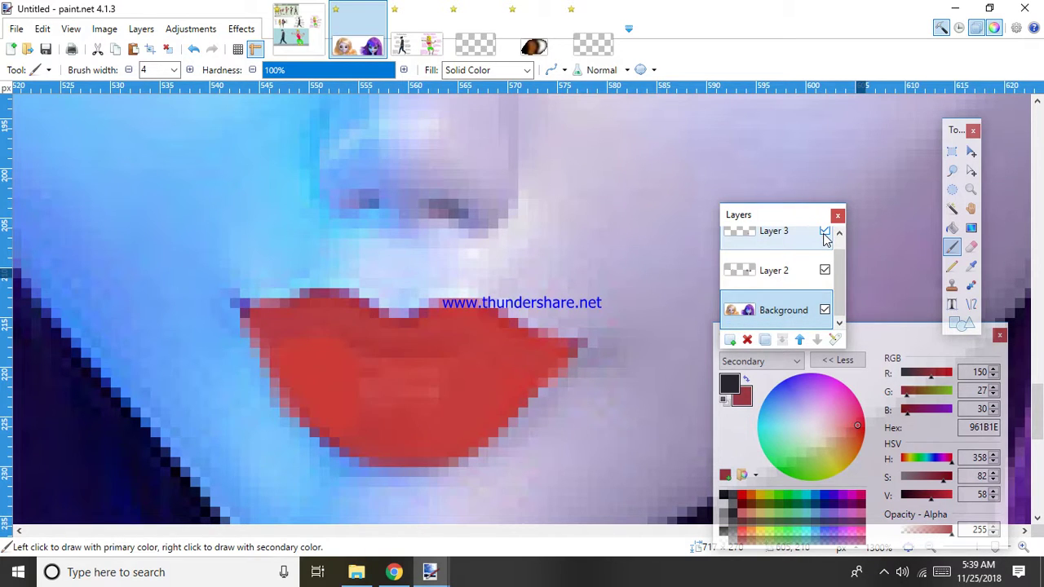
scroll(431, 364, "down", 2)
scroll(390, 364, "up", 2)
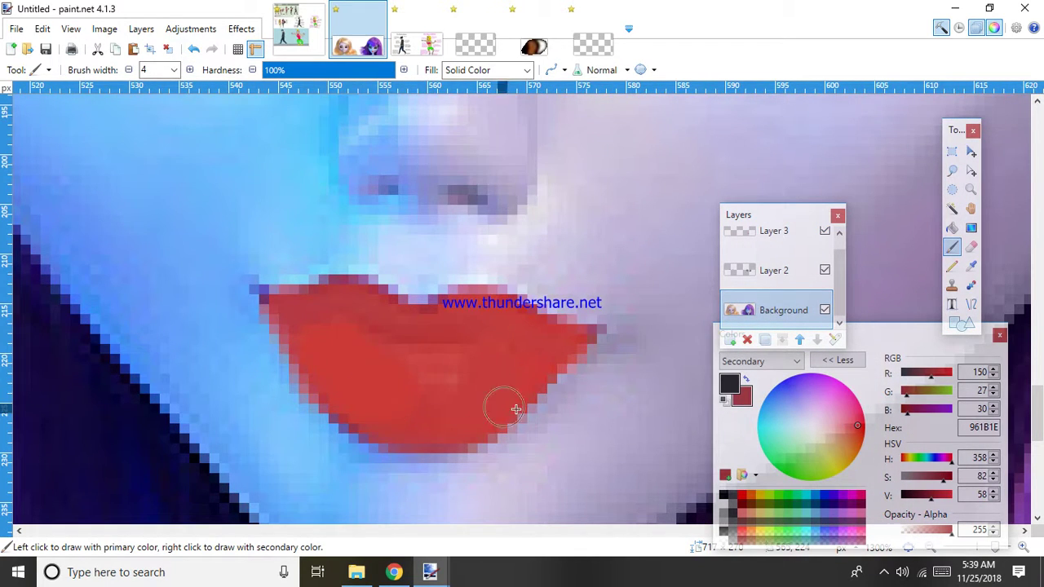
scroll(508, 391, "down", 3)
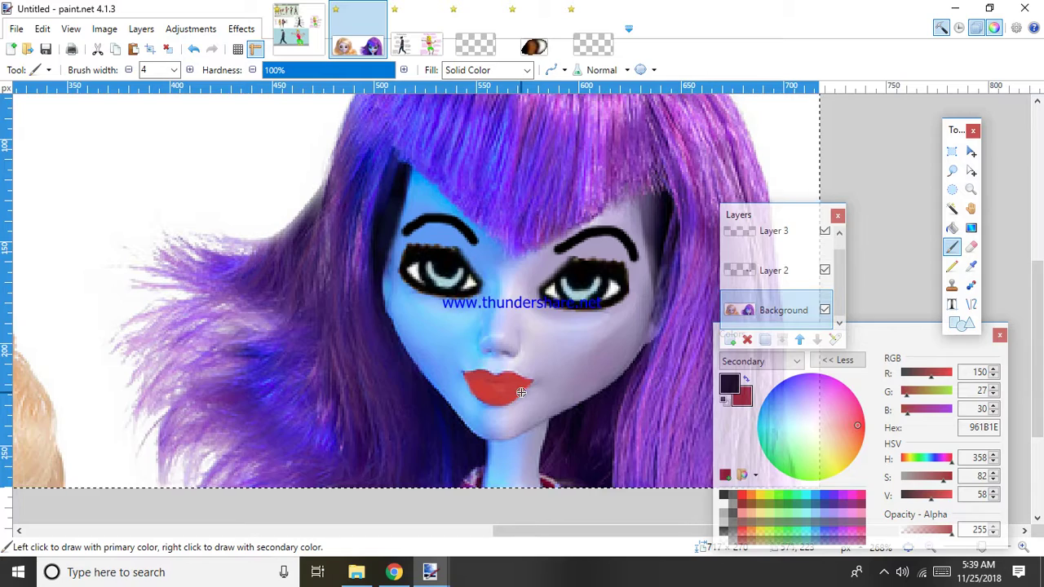
scroll(560, 414, "down", 1)
scroll(562, 415, "up", 1)
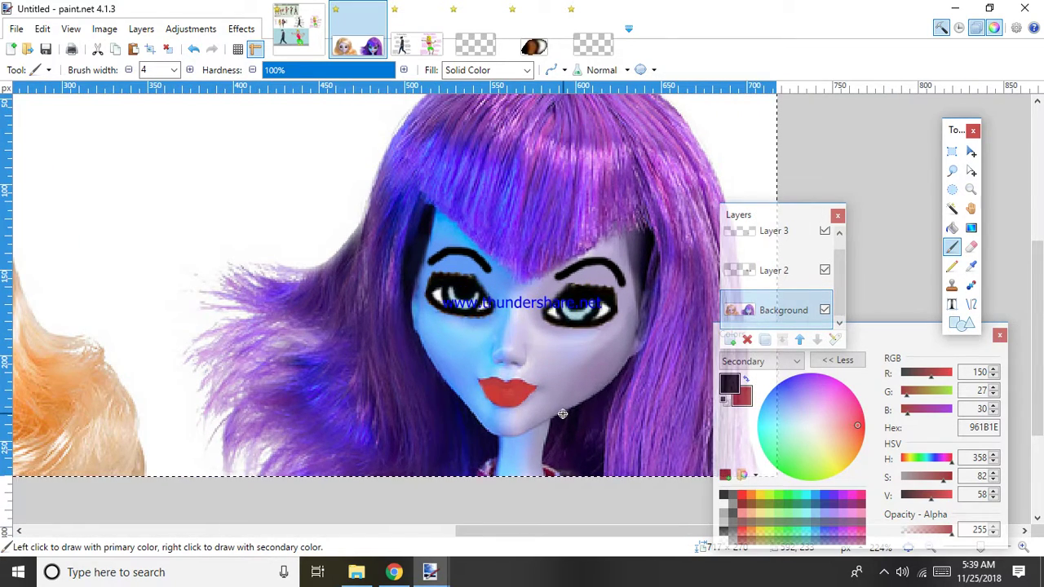
scroll(562, 415, "down", 4)
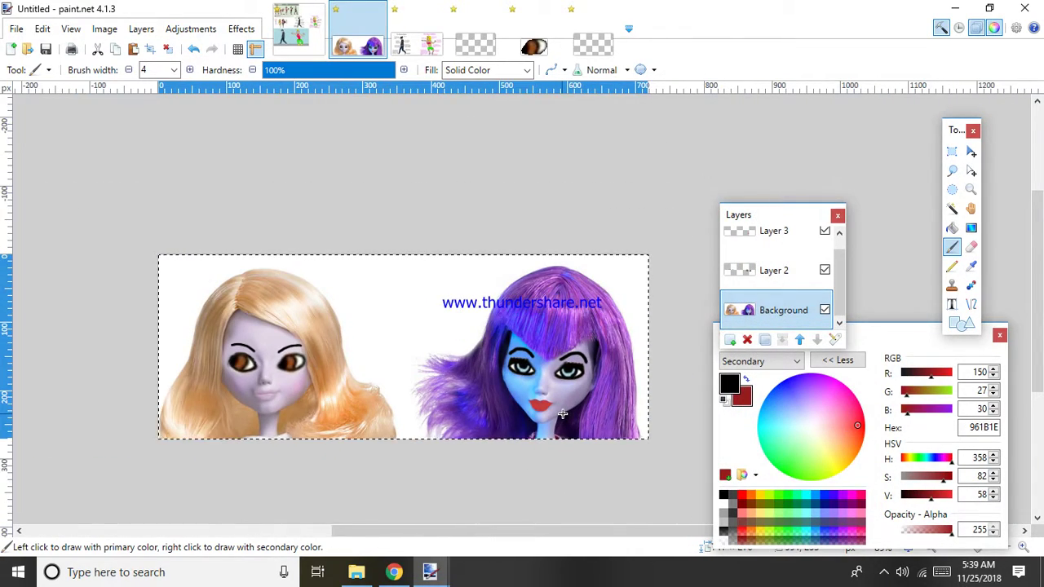
Step: Flatten the doll image into a single layer and check both finished faces
key("ctrl+shift+f")
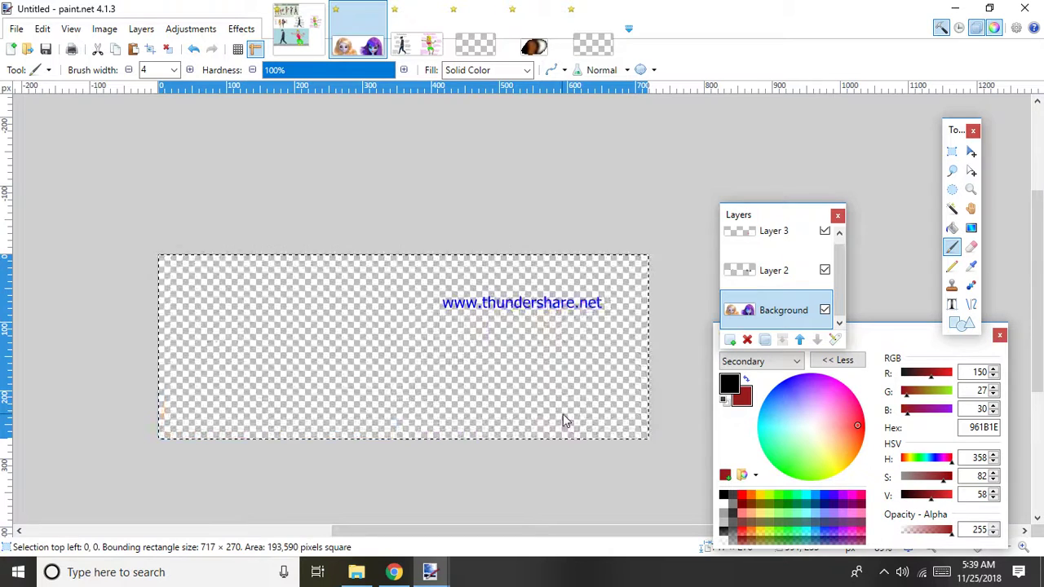
scroll(490, 470, "up", 3)
scroll(488, 470, "down", 1)
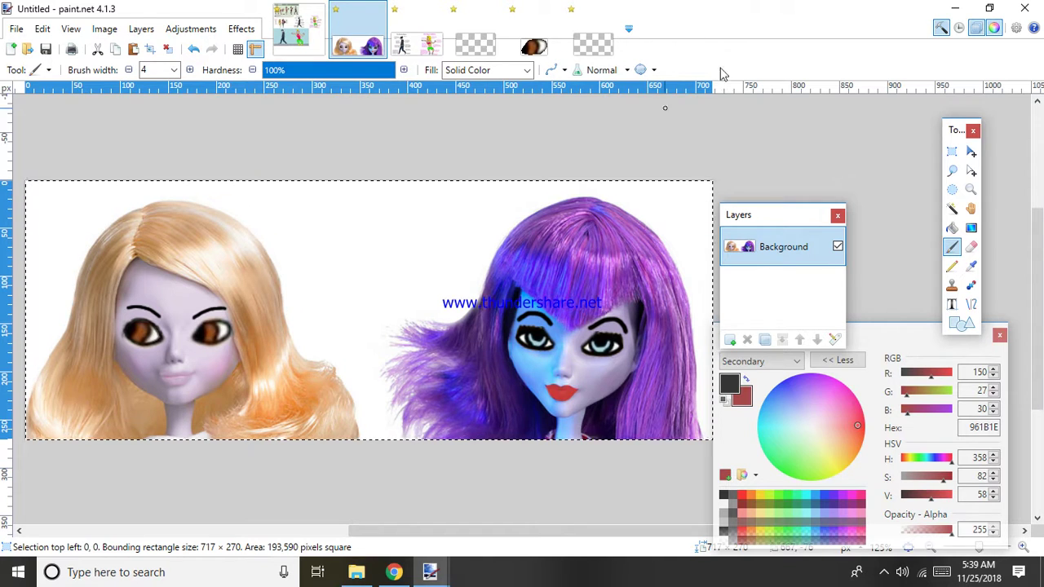
left_click(883, 571)
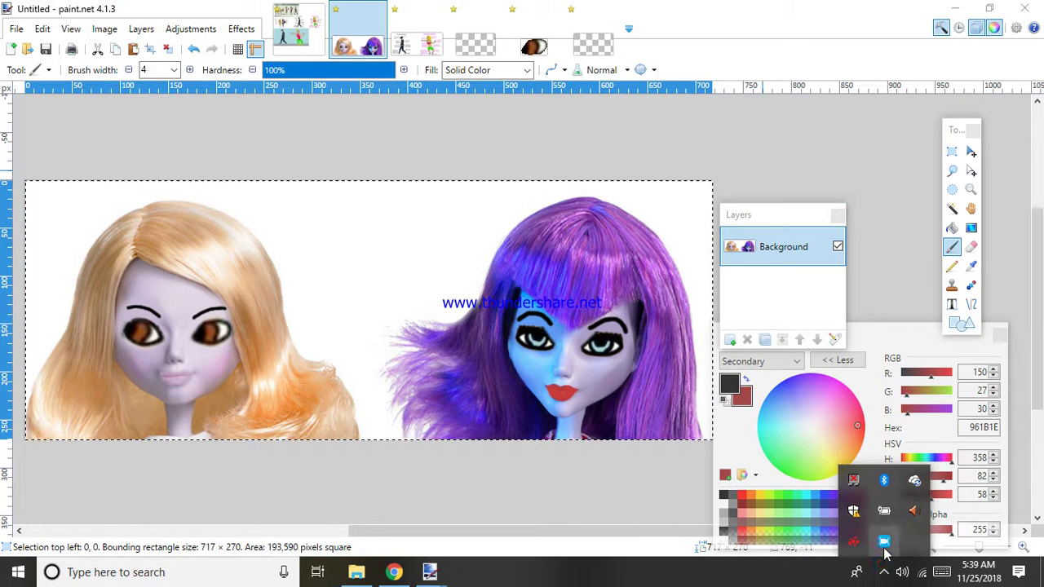